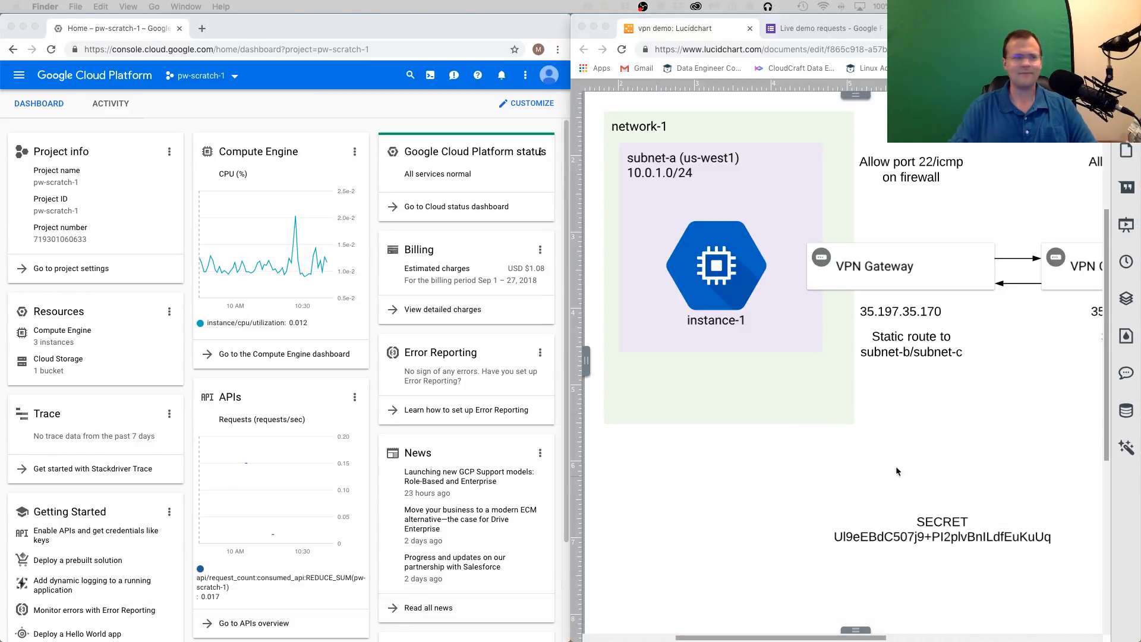
left_click(794, 488)
mouse_move(822, 616)
left_mouse_down()
mouse_move(963, 619)
mouse_move(826, 620)
left_mouse_up()
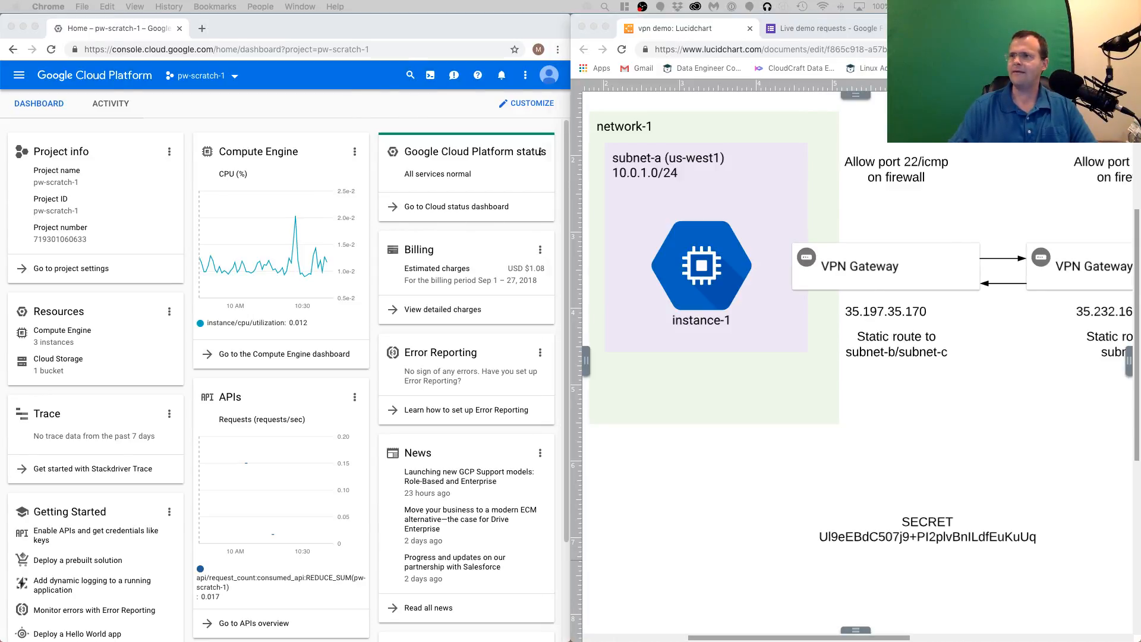
- Switch to Visual Studio Code, review the gcloud setup commands in vpn-demo.sh full-window, and close the file and editor
left_click_drag(1140, 148, 600, 92)
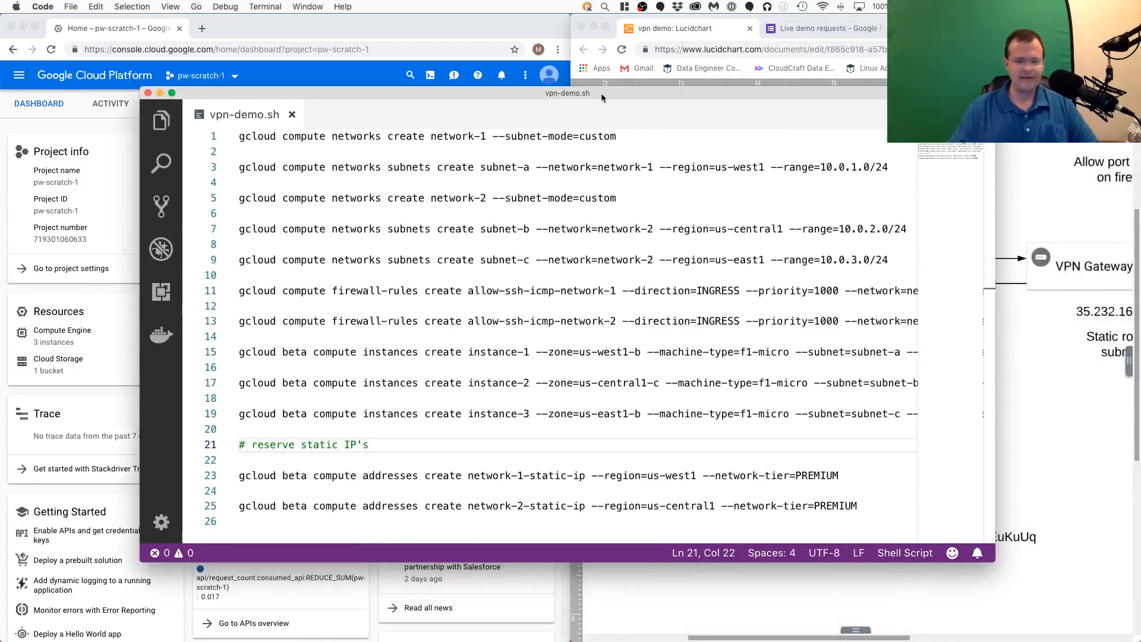
double_click(601, 93)
left_click(763, 438)
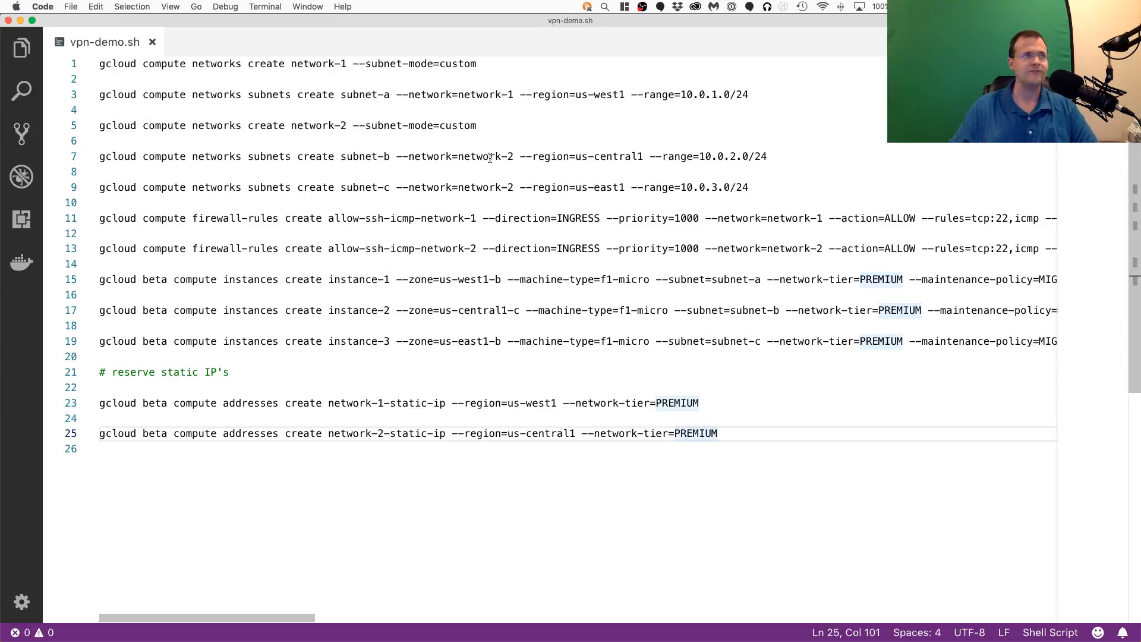
left_click(152, 43)
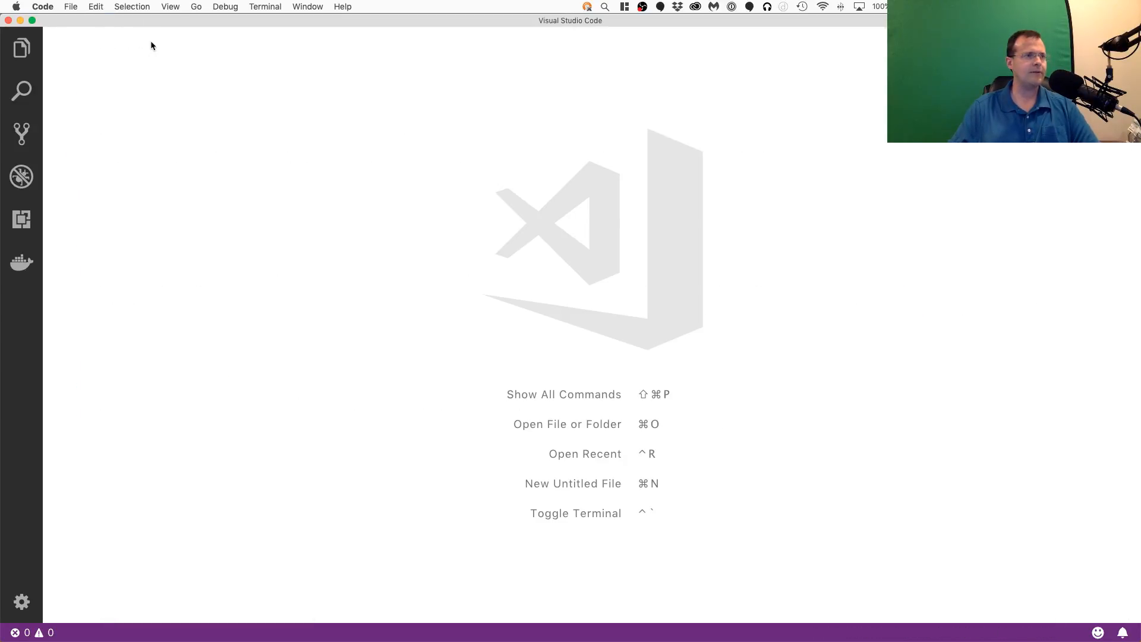
left_click(8, 21)
- Examine the network-2 side and the VPN gateways in the Lucidchart diagram
left_click(1057, 397)
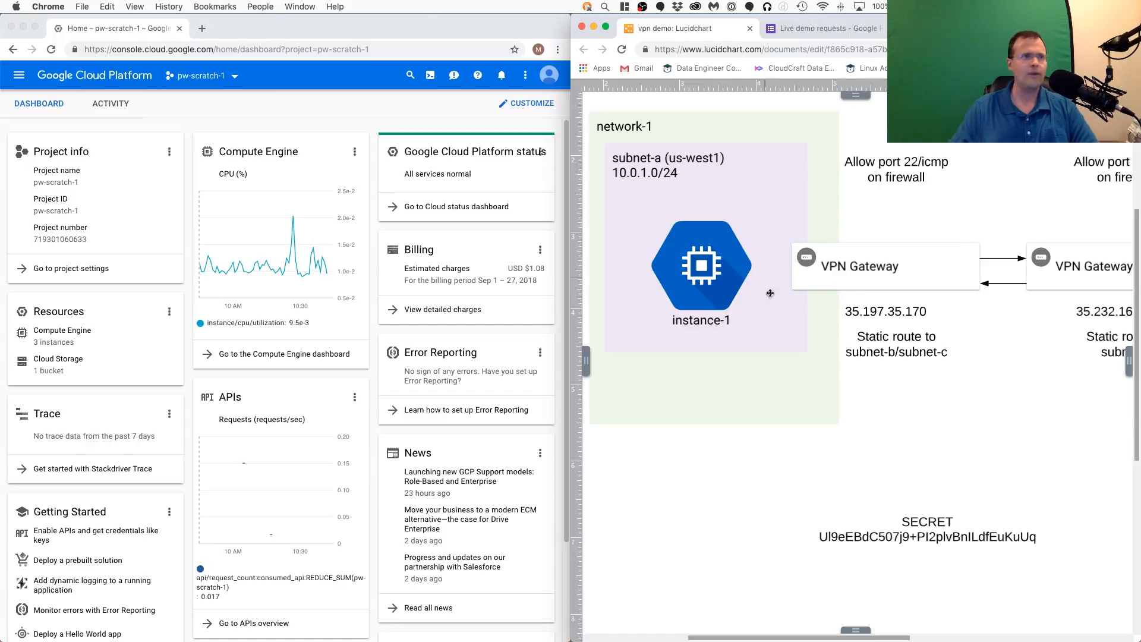
left_click_drag(859, 614, 990, 607)
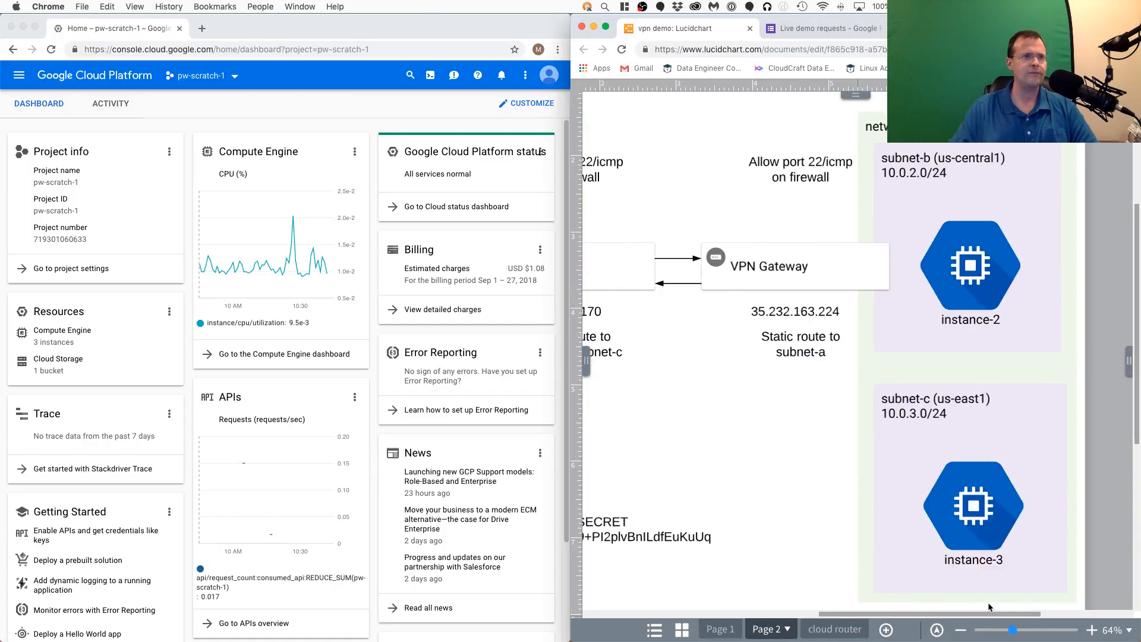
scroll(955, 270, "left", 5)
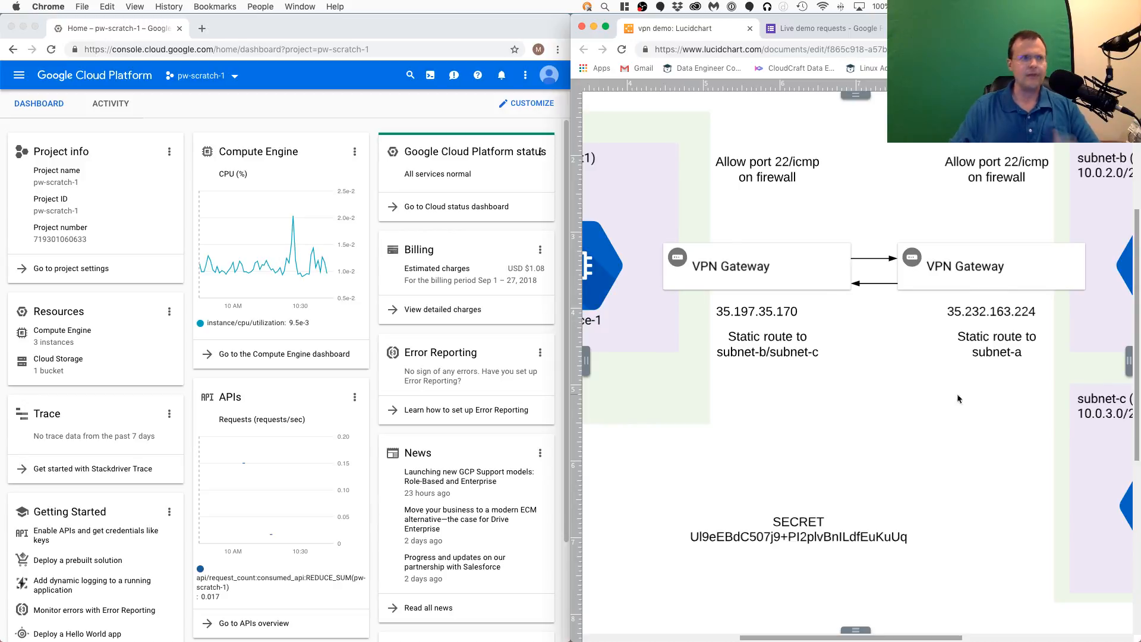
- Open the External IP addresses list of the VPC network in the Google Cloud console for pw-scratch-1
left_click(416, 116)
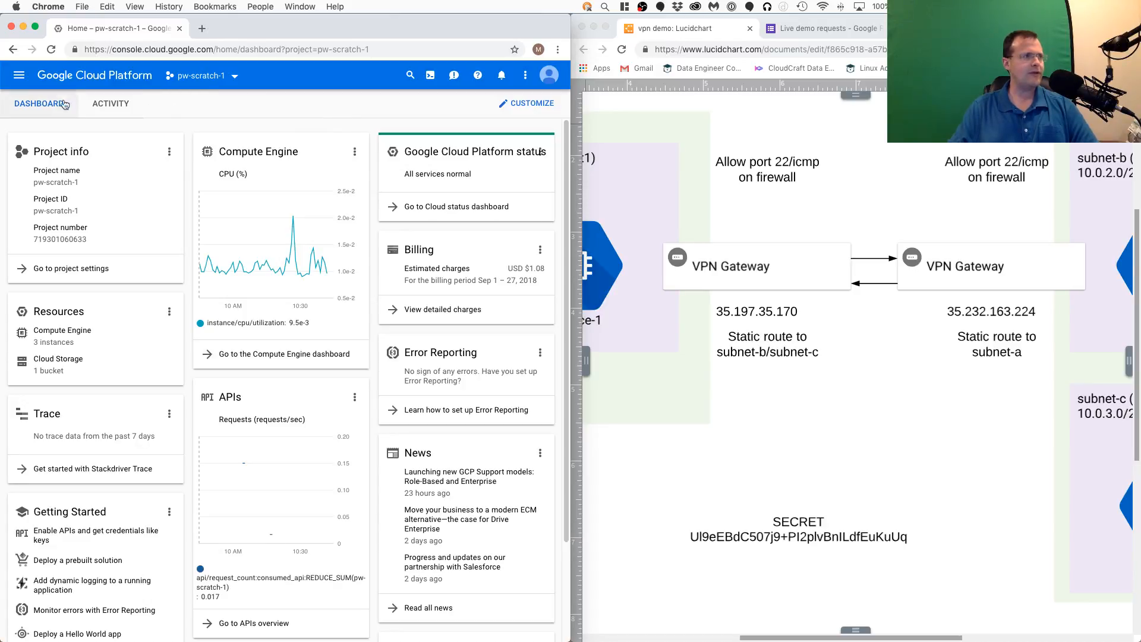
left_click(18, 75)
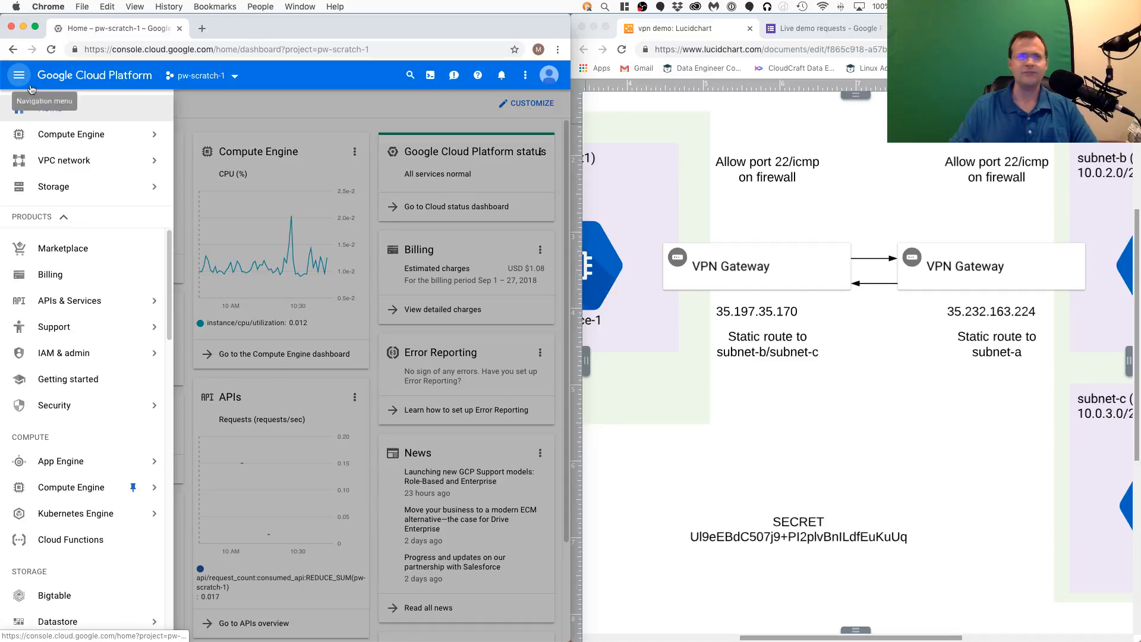
mouse_move(69, 332)
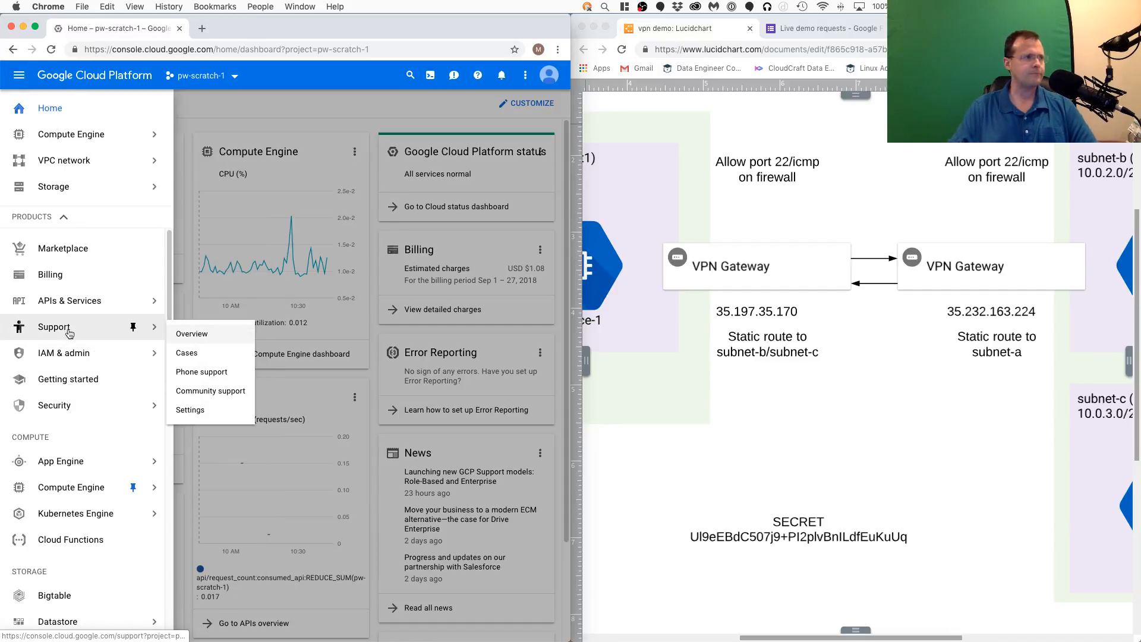
mouse_move(73, 165)
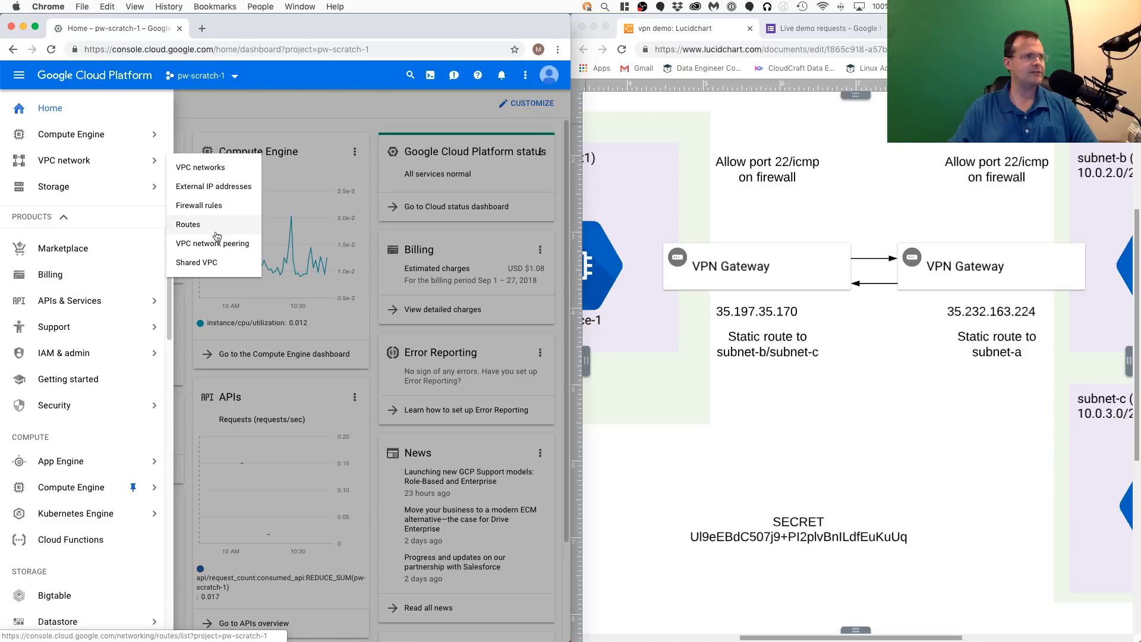
left_click(212, 187)
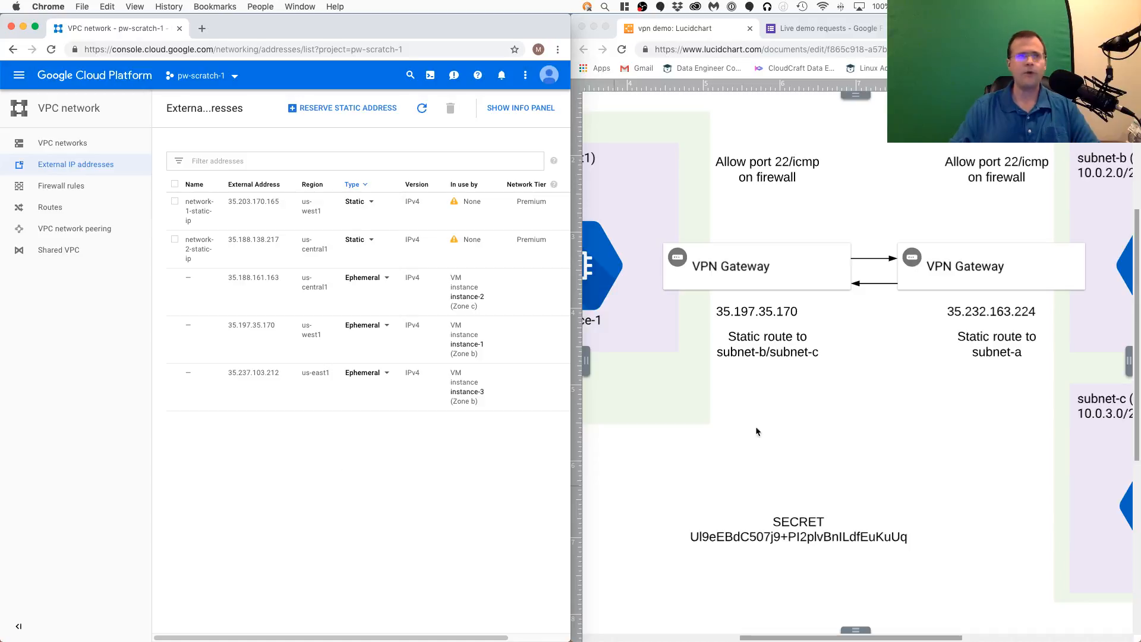
left_click(847, 447)
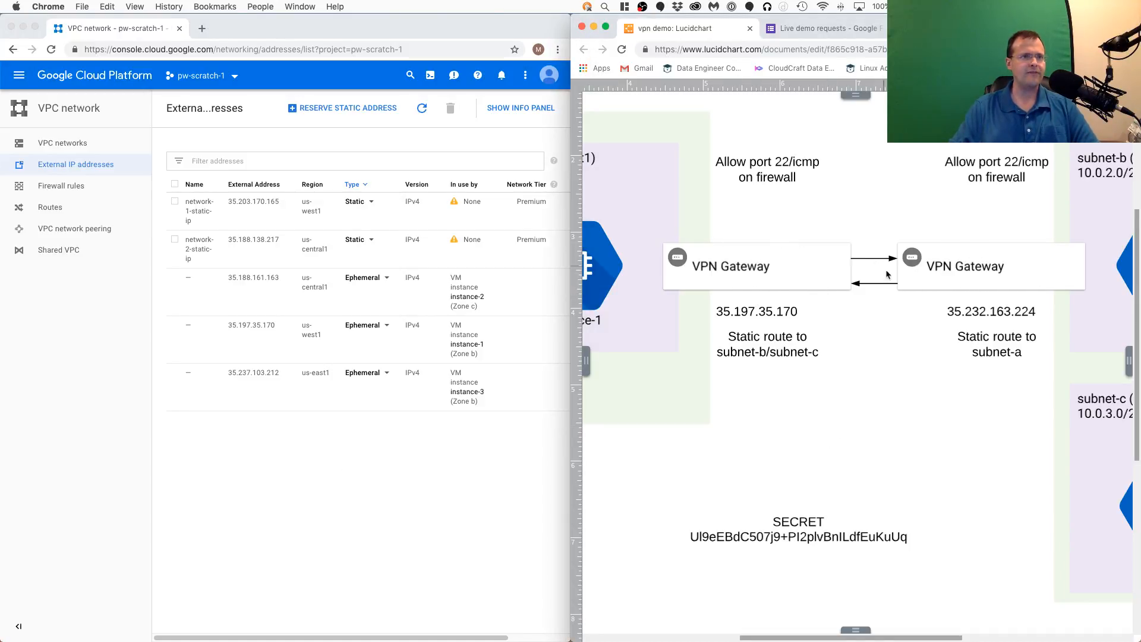
scroll(920, 273, "up", 5)
scroll(921, 273, "down", 3)
scroll(829, 346, "down", 2)
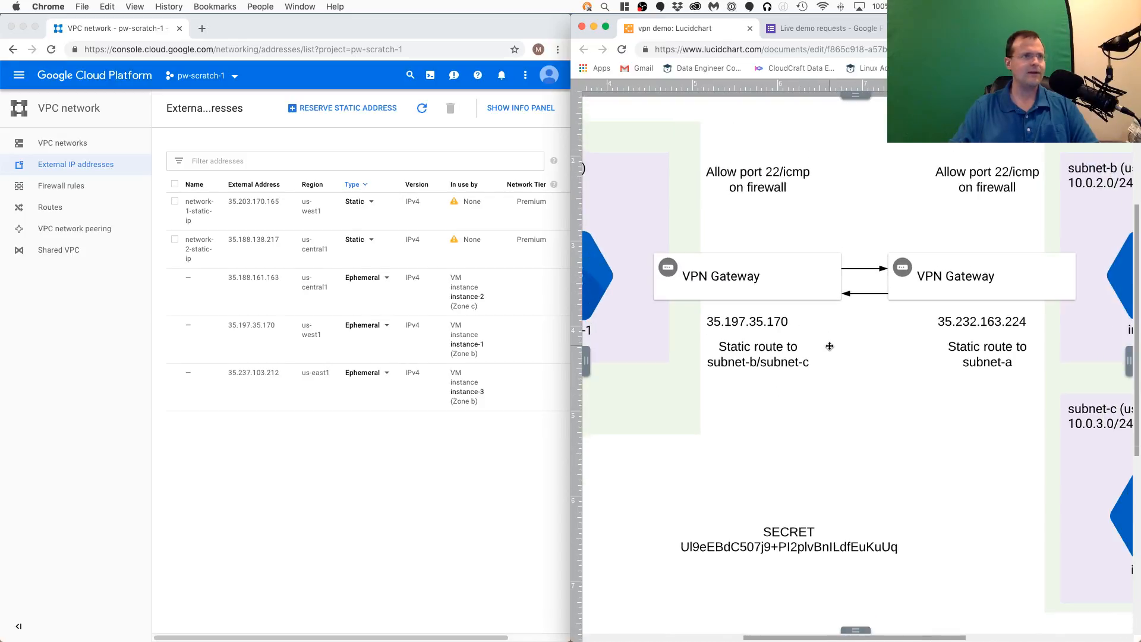
- Open the VPN page under Hybrid Connectivity in the Google Cloud console
left_click(407, 483)
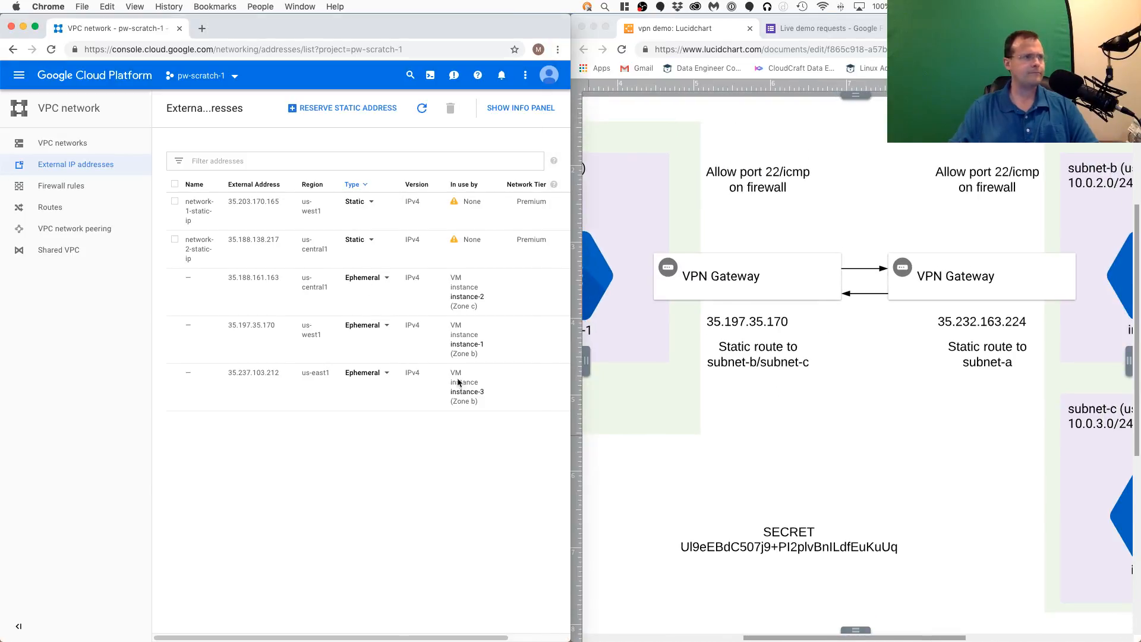
left_click(18, 75)
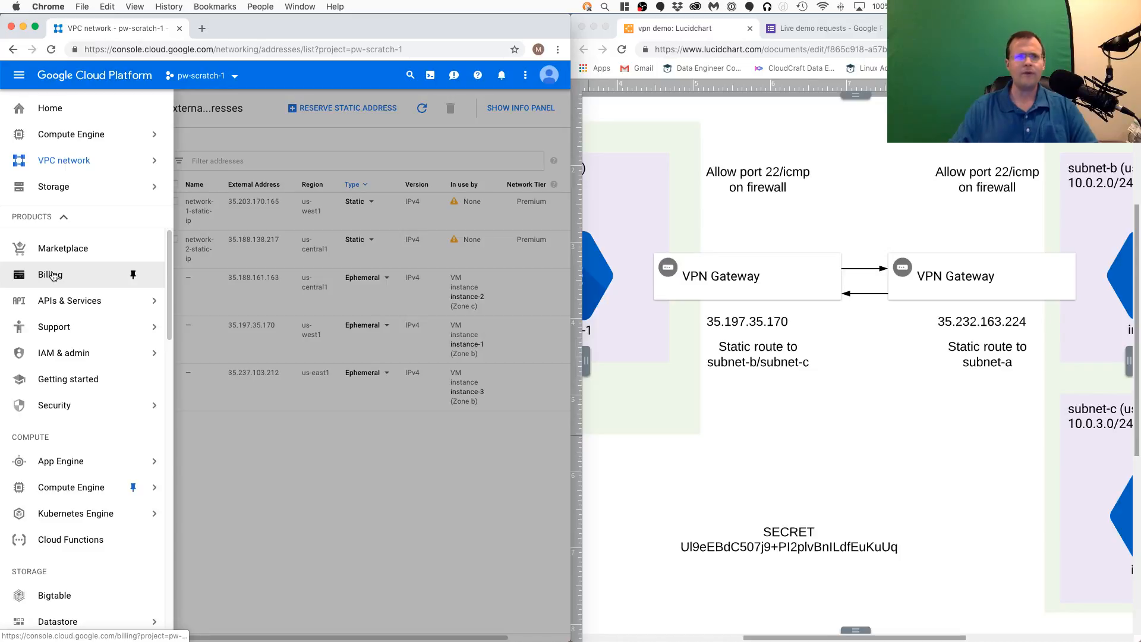
scroll(74, 297, "down", 1)
scroll(75, 296, "down", 5)
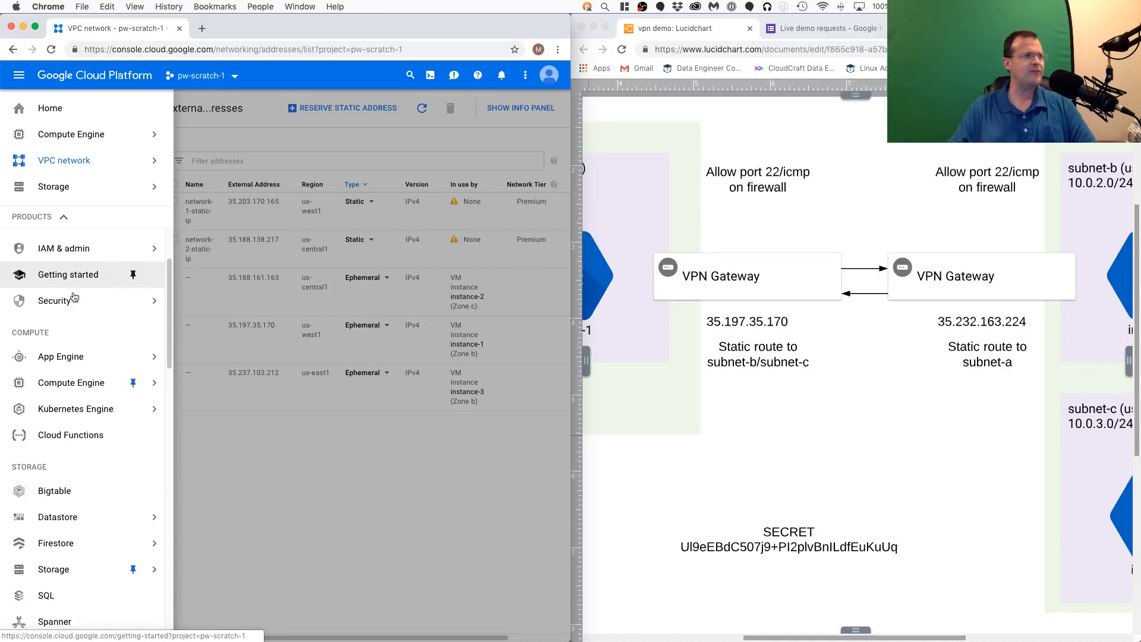
scroll(74, 297, "down", 4)
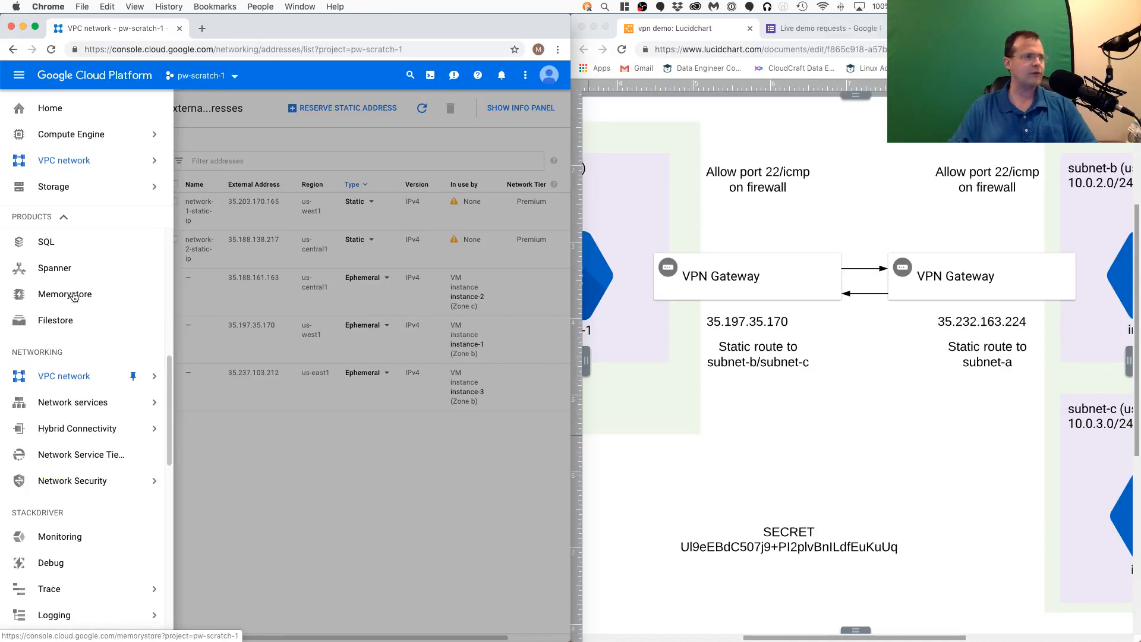
mouse_move(75, 432)
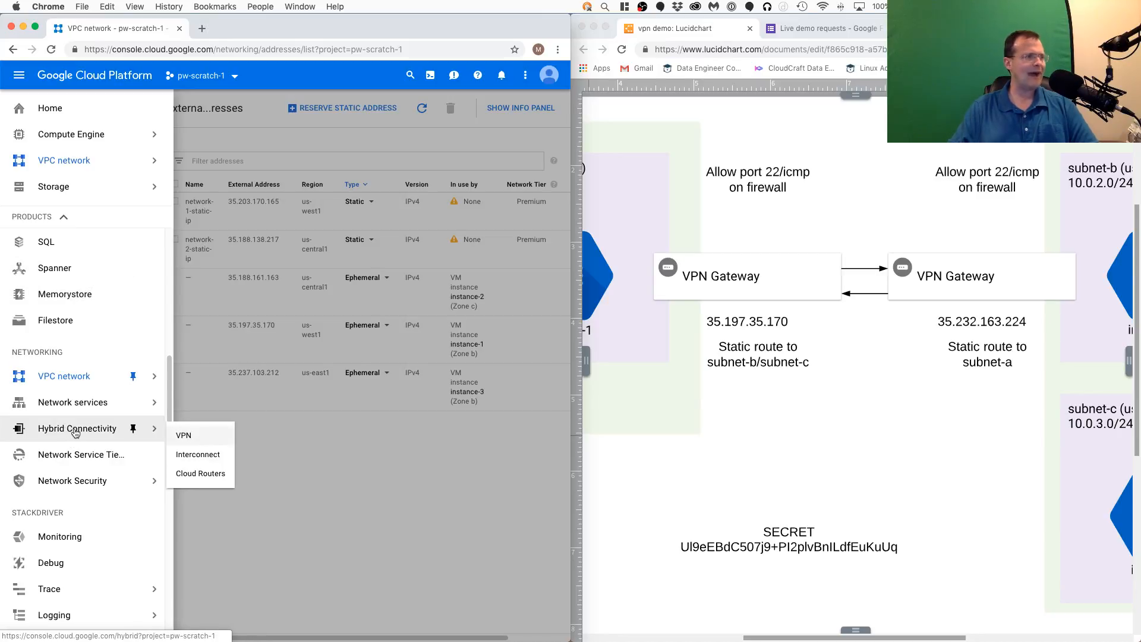
left_click(200, 437)
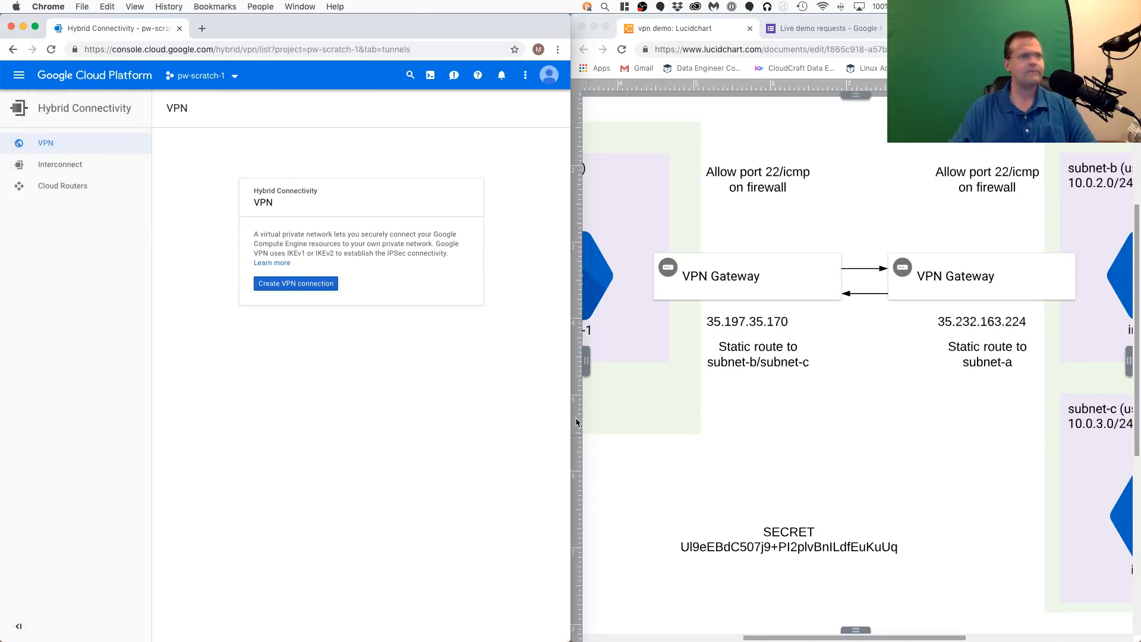
- Zoom the Lucidchart diagram out to view both VPN gateways together with the subnets of network-1 and network-2
left_click(914, 398)
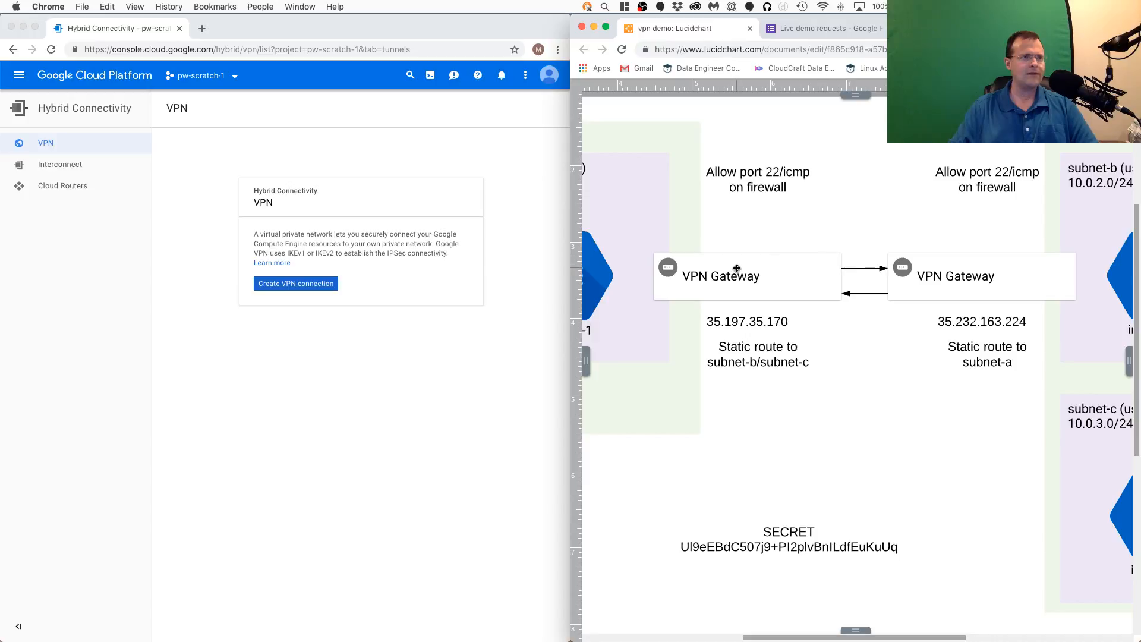
left_click(343, 355)
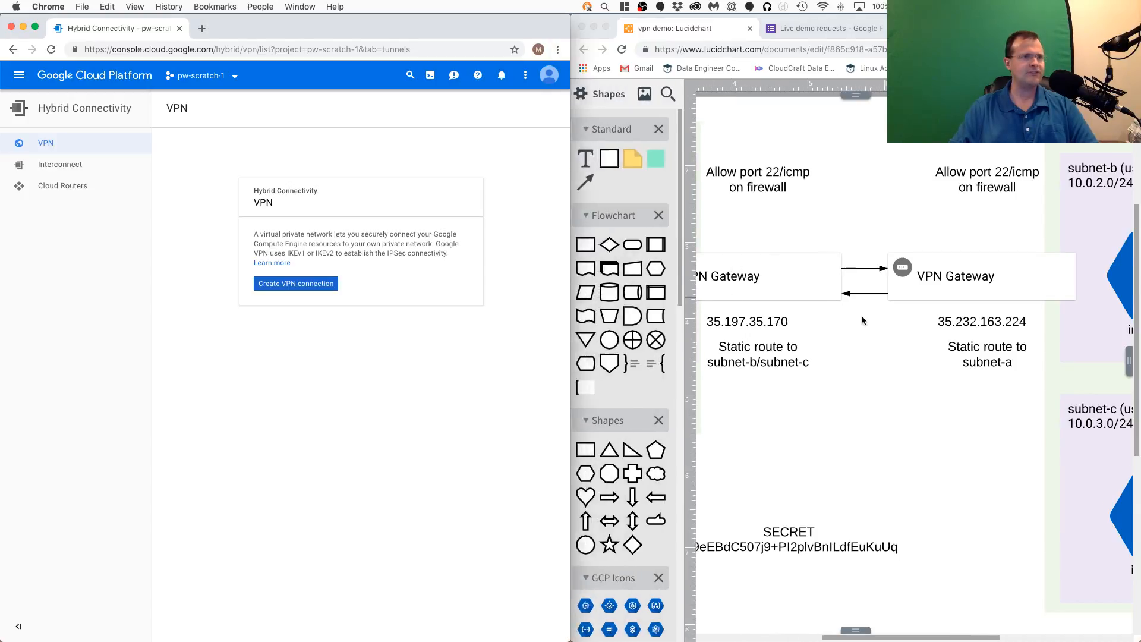
left_click(861, 301)
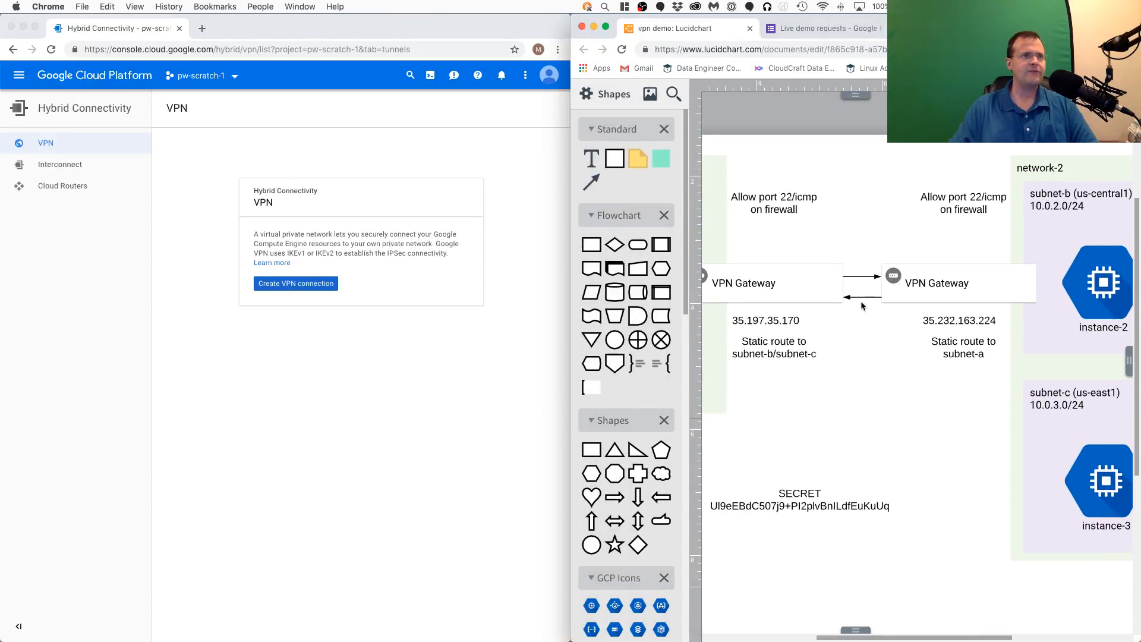
left_click(361, 346)
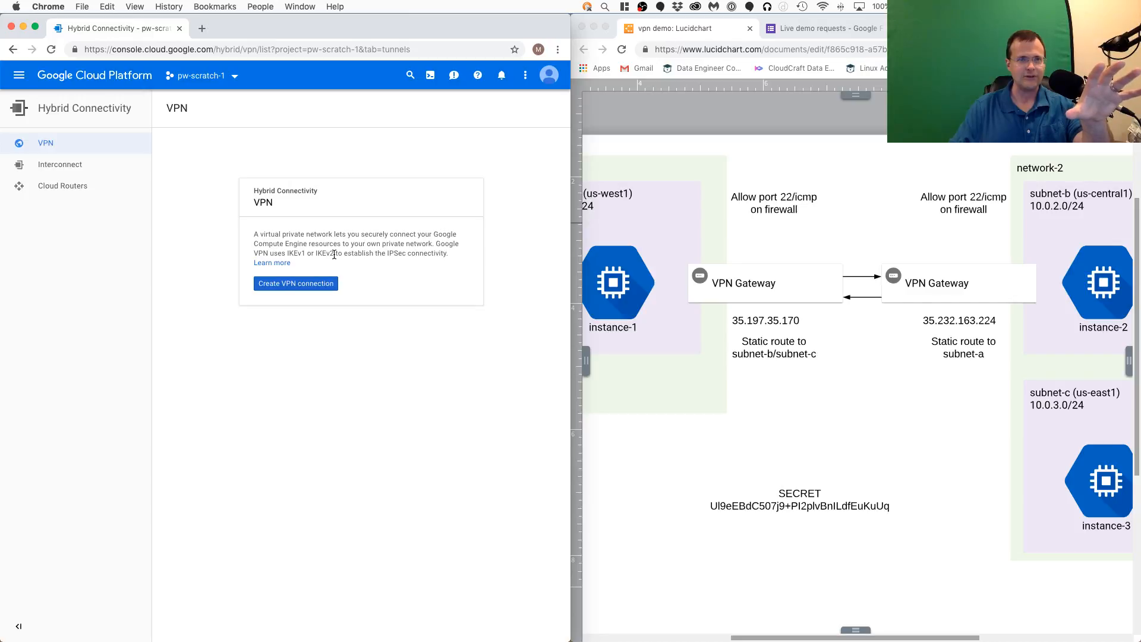
- Start a new VPN connection in the Google Cloud console, keeping vpn-1 as the gateway name
left_click(305, 294)
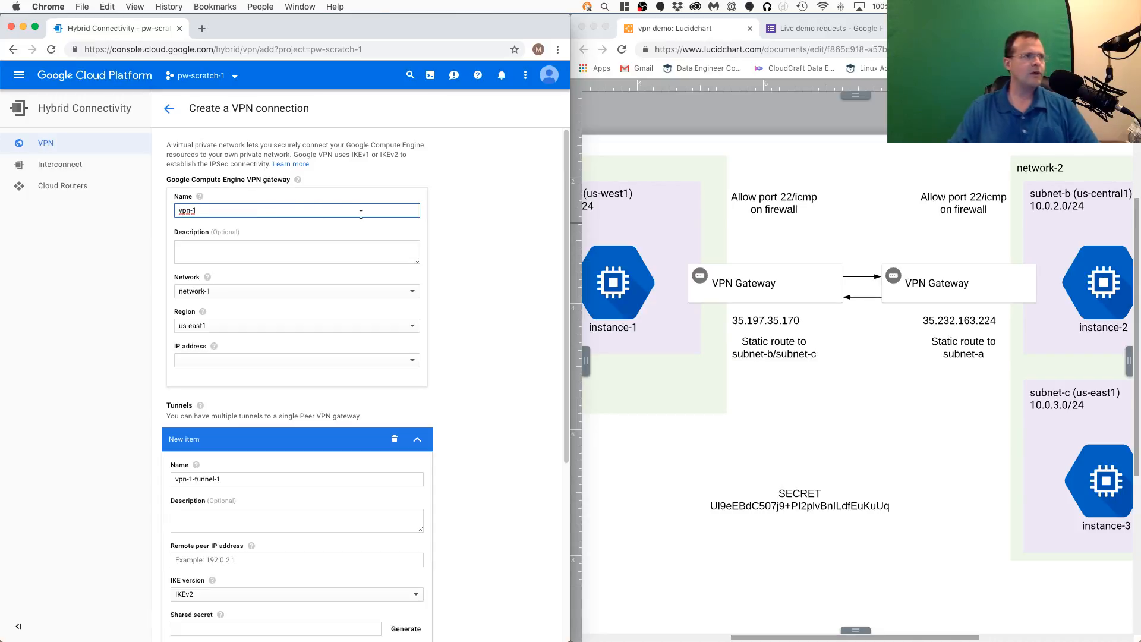
left_click(835, 288)
left_click(834, 286)
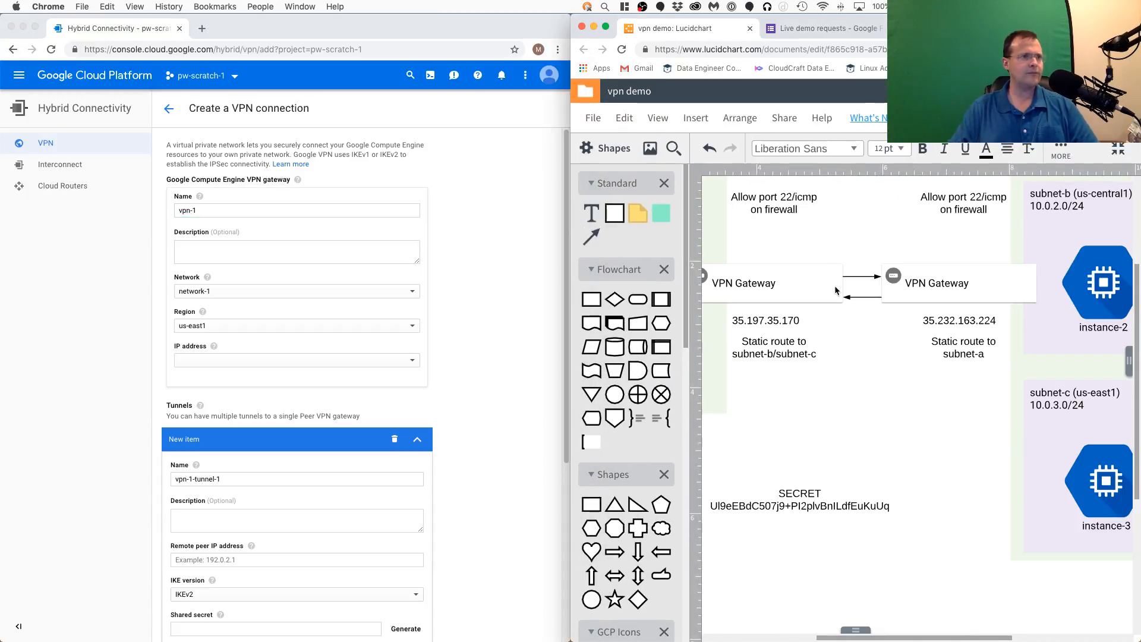
left_click(295, 209)
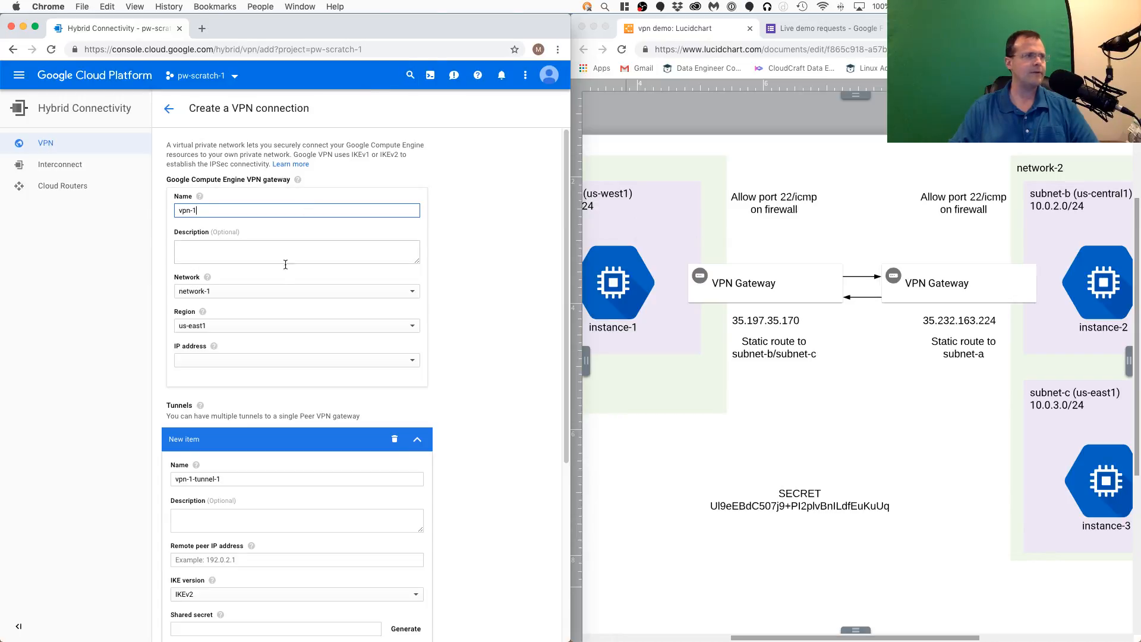
- Configure the vpn-1 gateway with network network-1, region us-west1 and IP address network-1-static-ip
left_click(275, 291)
left_click(252, 294)
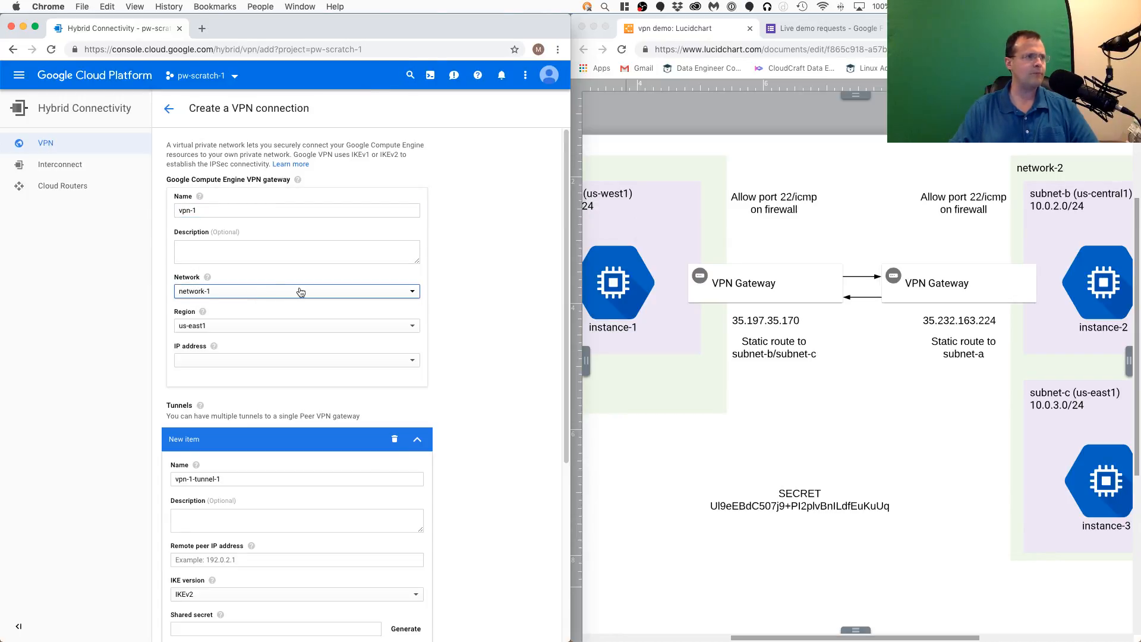
left_click(250, 331)
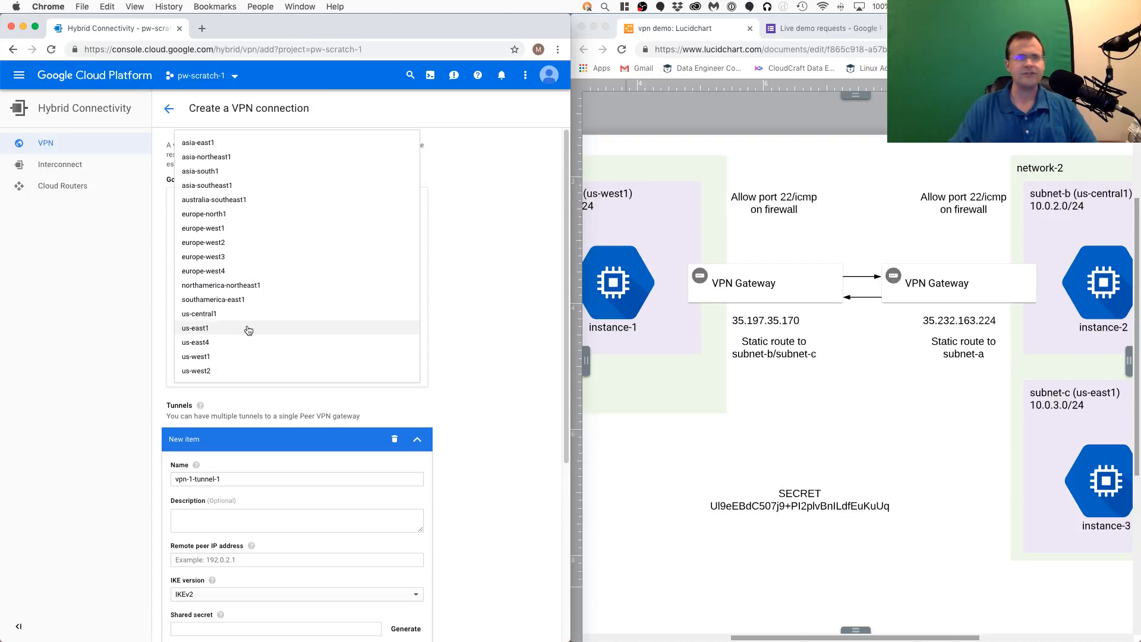
left_click(249, 357)
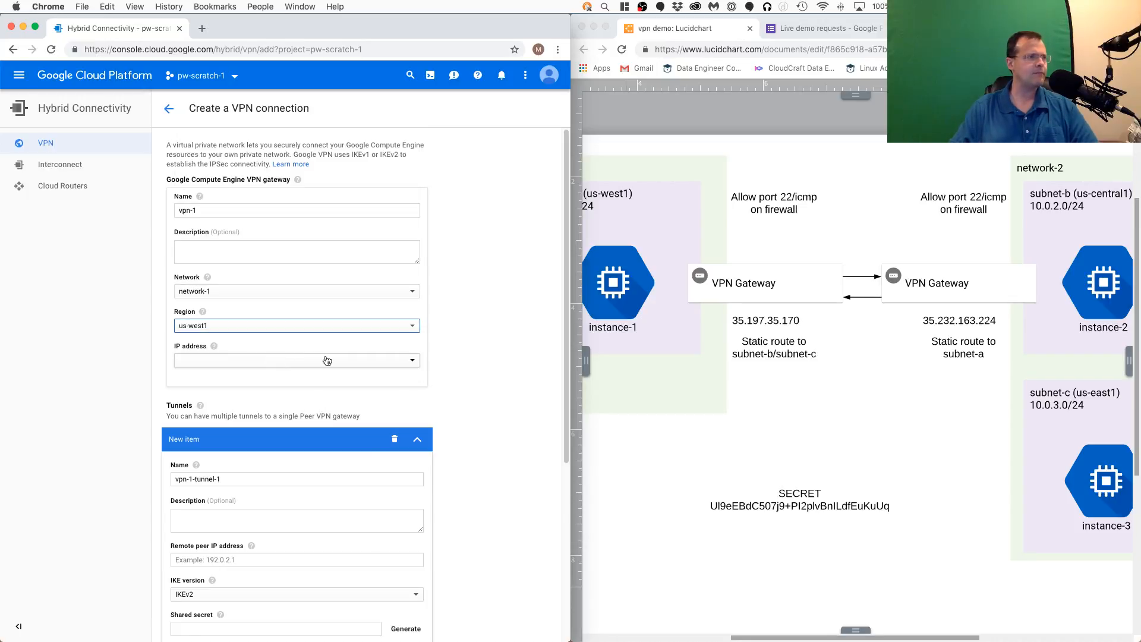
left_click(286, 361)
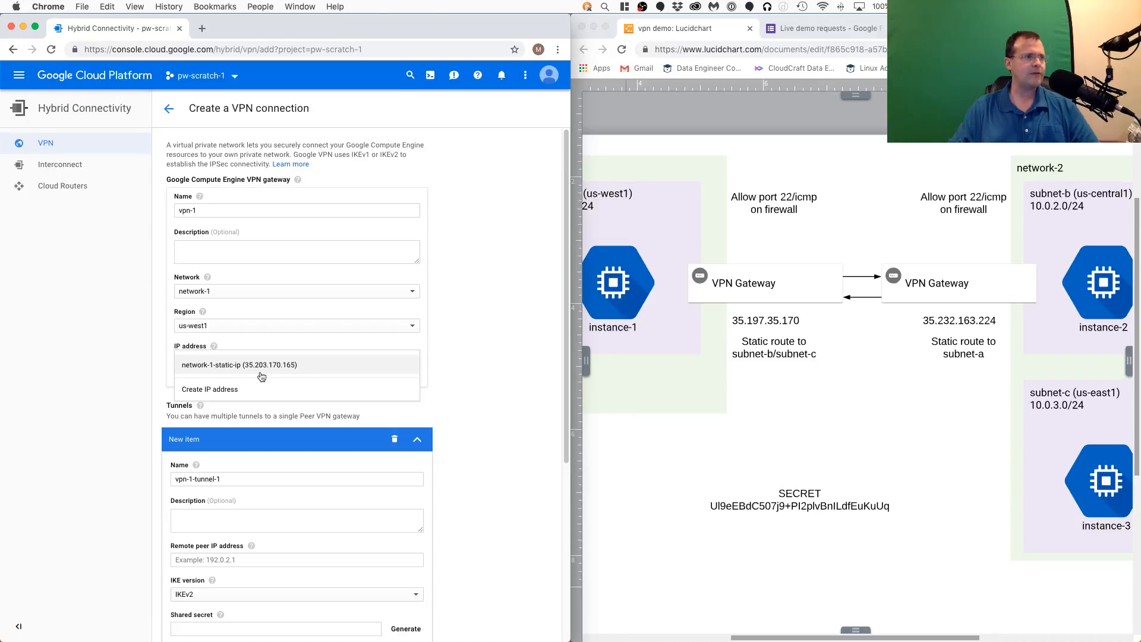
left_click(312, 372)
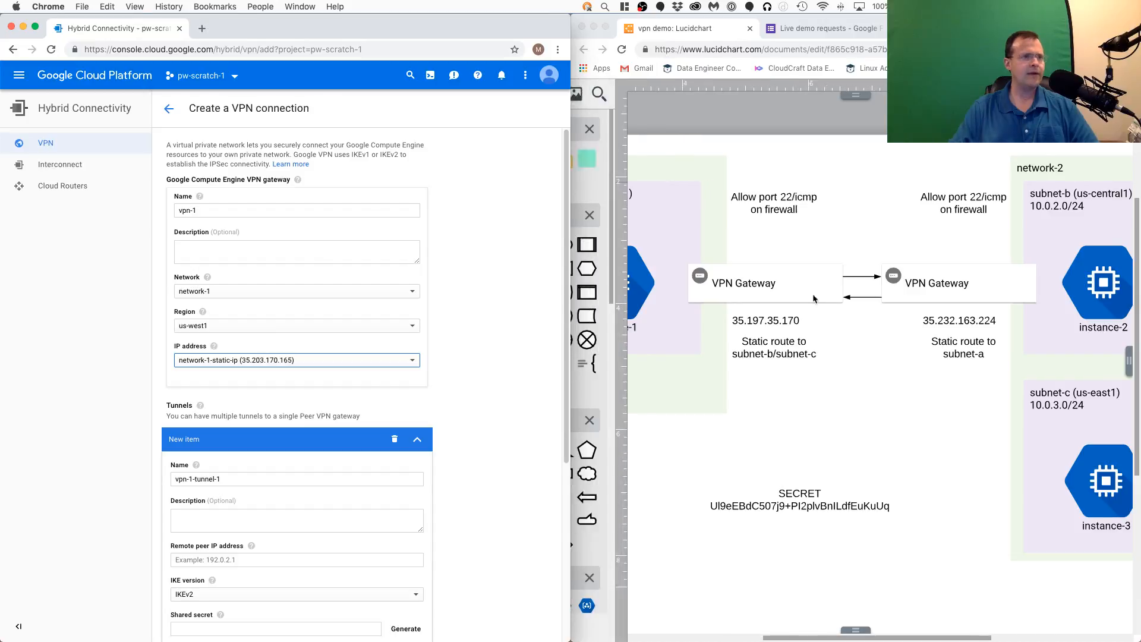
- In the Lucidchart diagram, set the IP label under network-1's VPN gateway to 35.203.170.165 and copy the new address
left_click(788, 325)
double_click(789, 322)
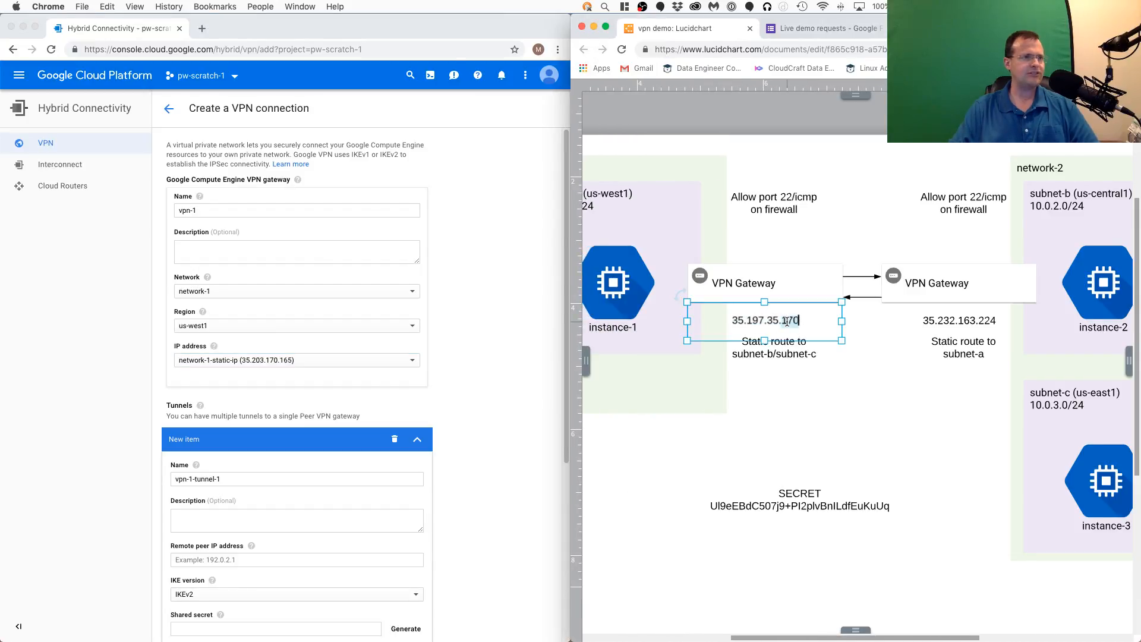
triple_click(787, 321)
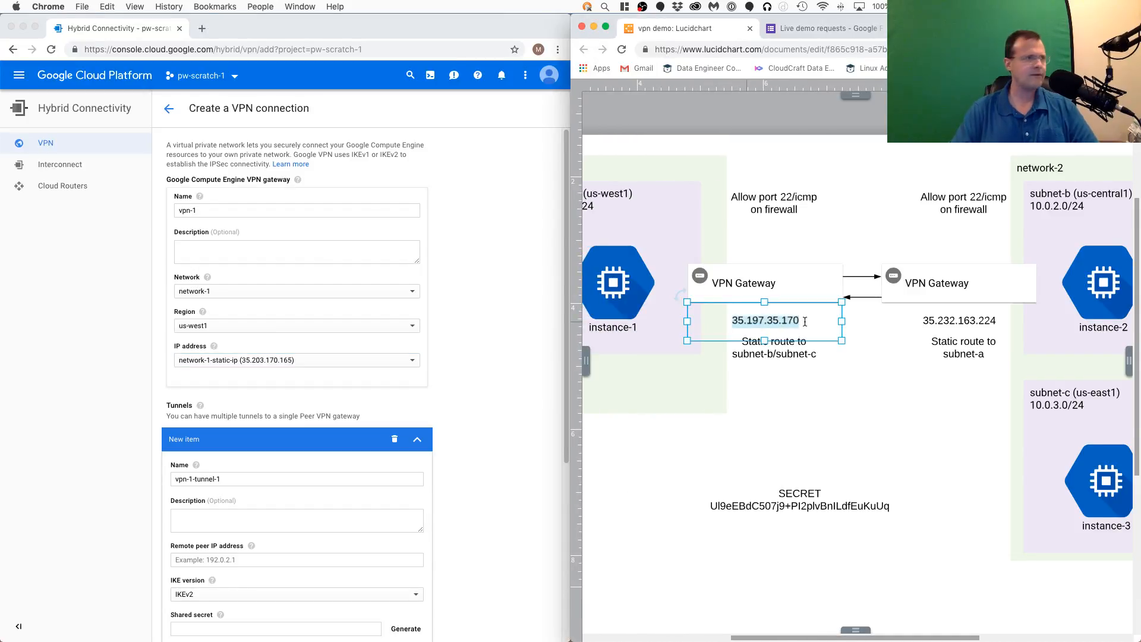
type("35.203")
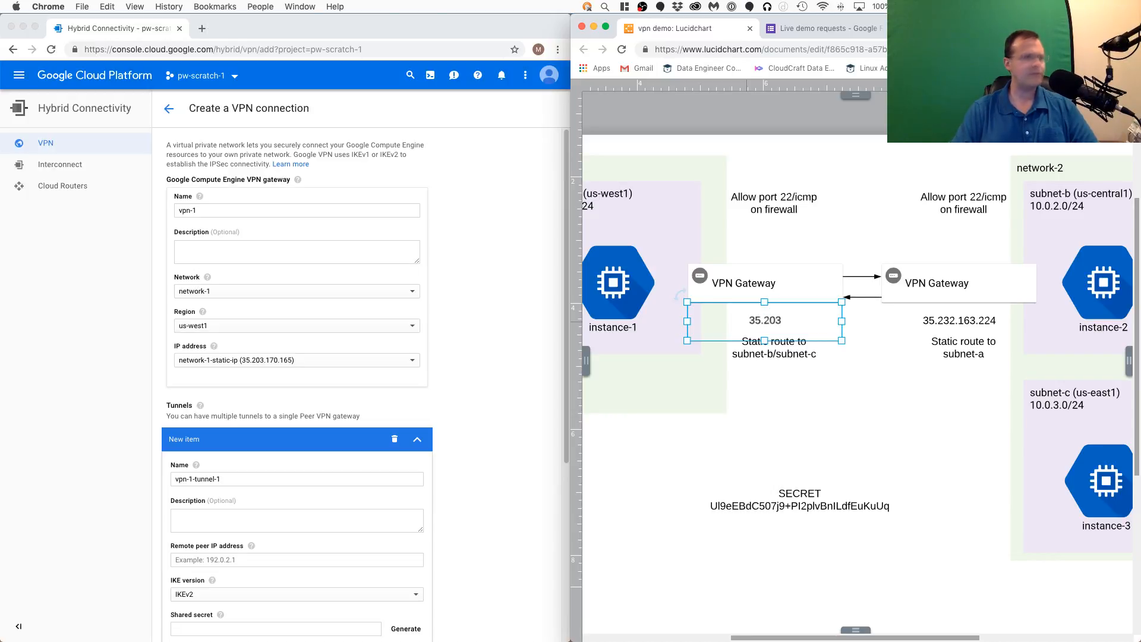
type(".170.165")
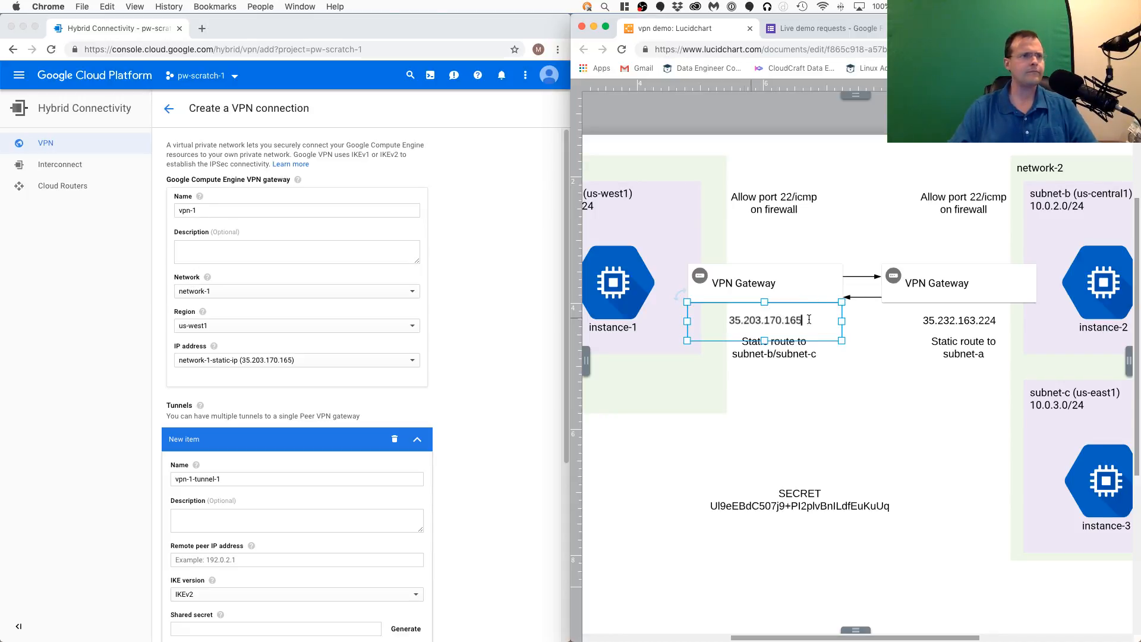
triple_click(787, 319)
key("super+c")
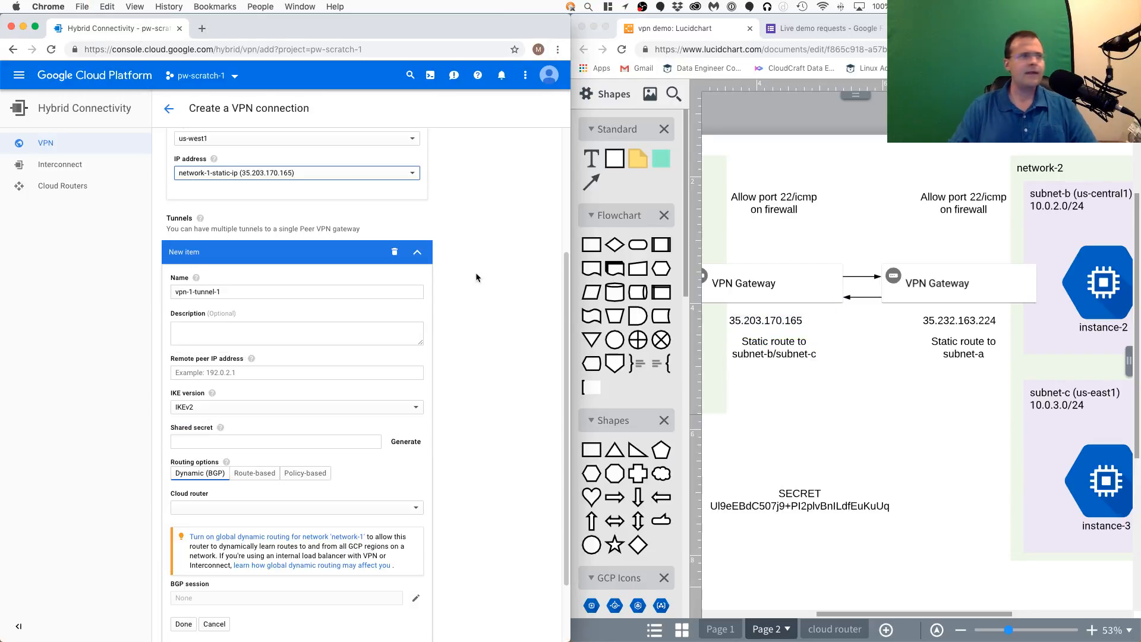
- Zoom the diagram in on the two VPN gateways with their IP addresses and static routes
scroll(476, 276, "up", 1)
scroll(475, 277, "up", 3)
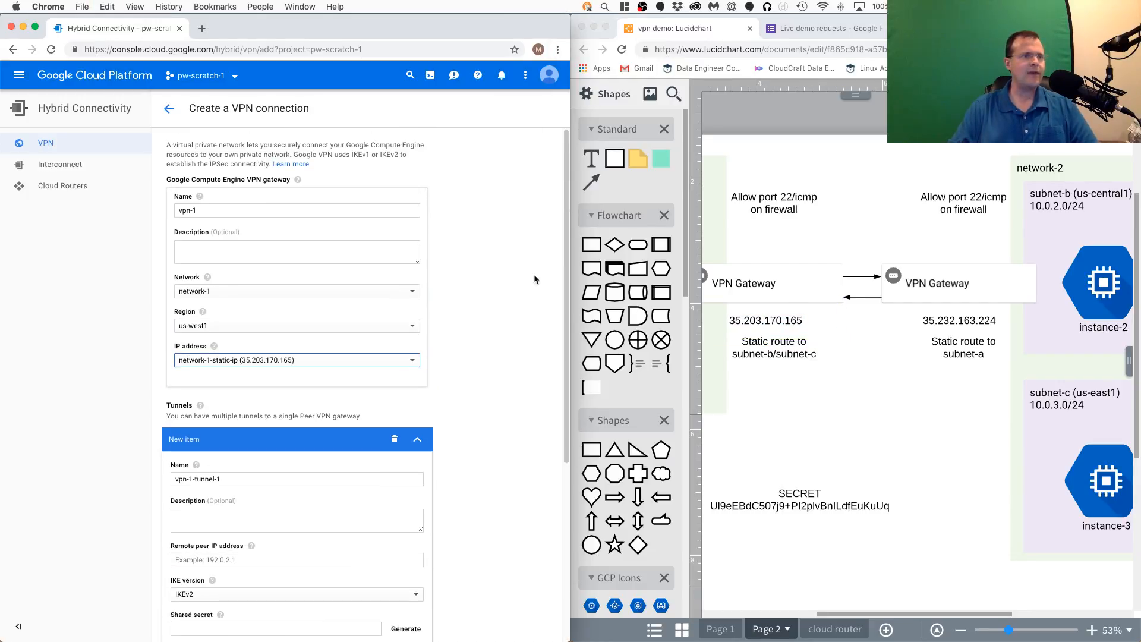
left_click(881, 320)
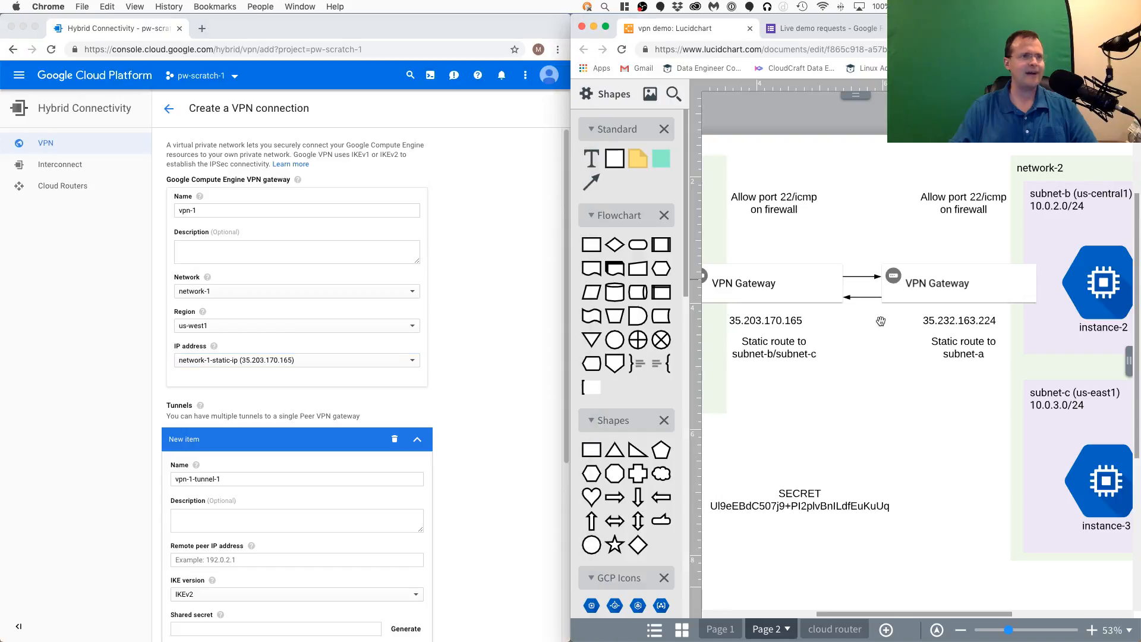
key("super+shift+f")
scroll(865, 285, "up", 8)
scroll(864, 280, "up", 3)
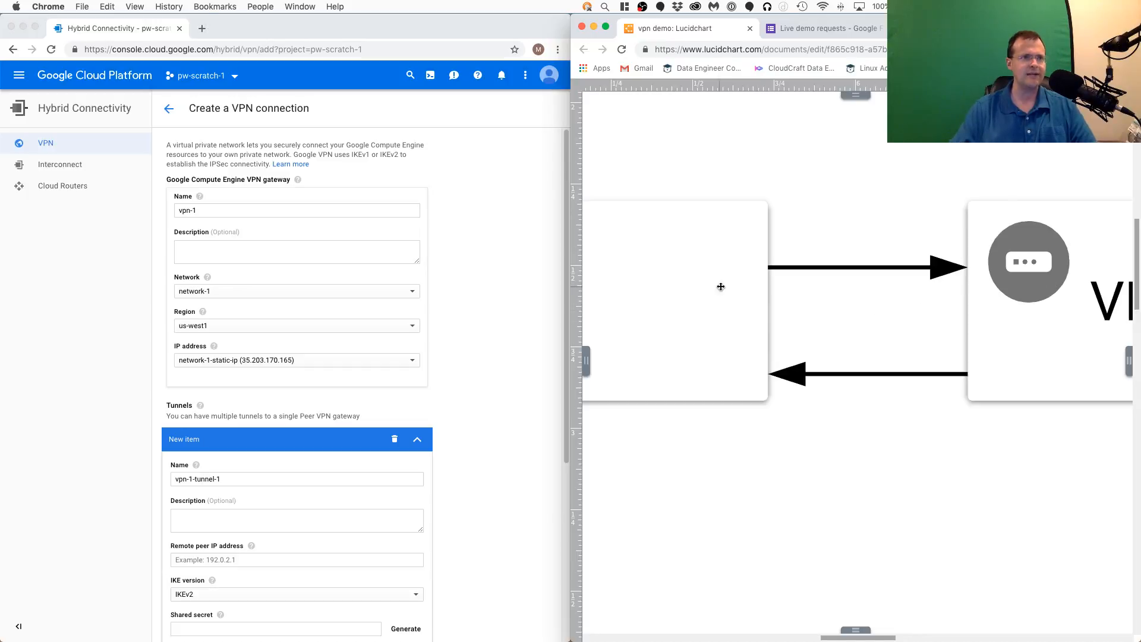
scroll(889, 279, "down", 3)
scroll(889, 279, "down", 5)
scroll(890, 280, "down", 4)
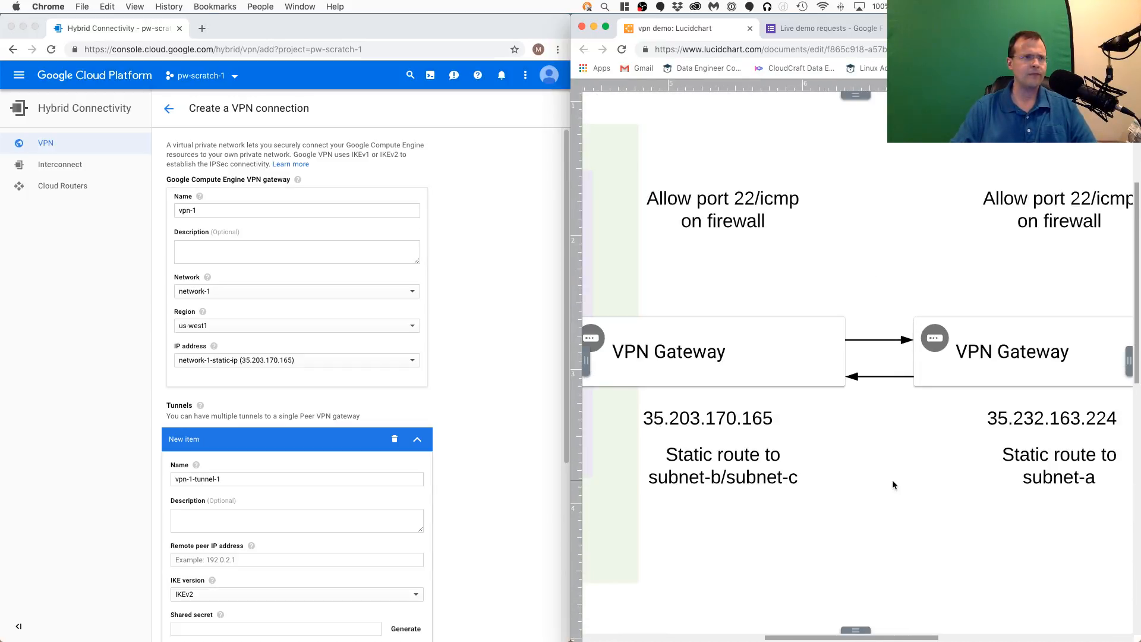
left_click_drag(893, 480, 894, 426)
scroll(886, 419, "down", 2)
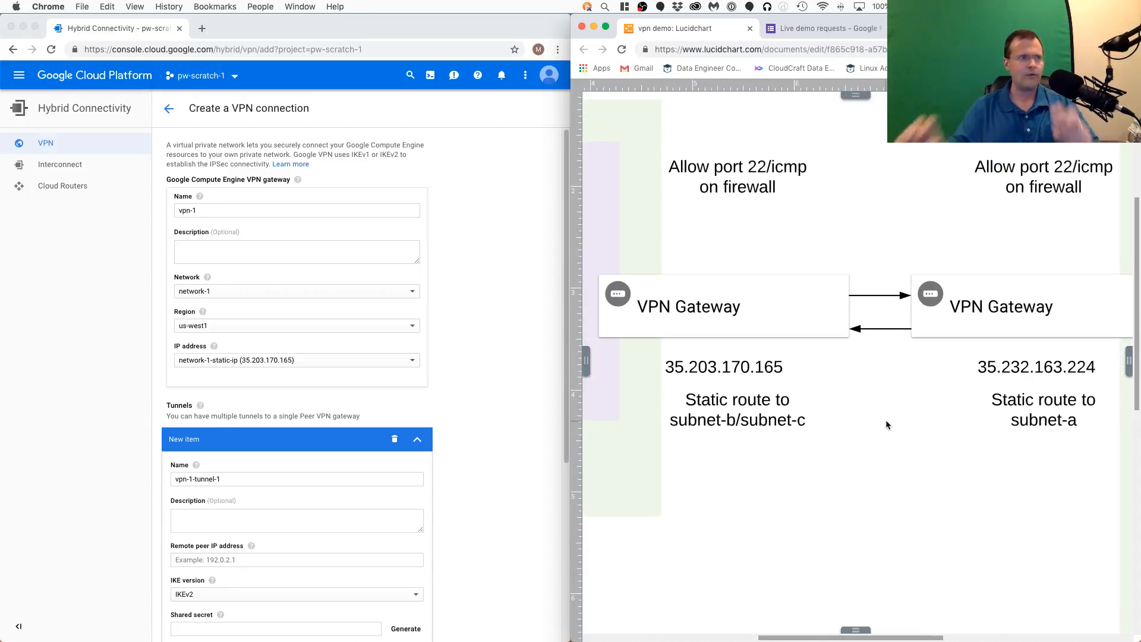
- Return to the Google Cloud console form and open the remote peer IP address of vpn-1-tunnel-1 for entry
scroll(464, 326, "down", 5)
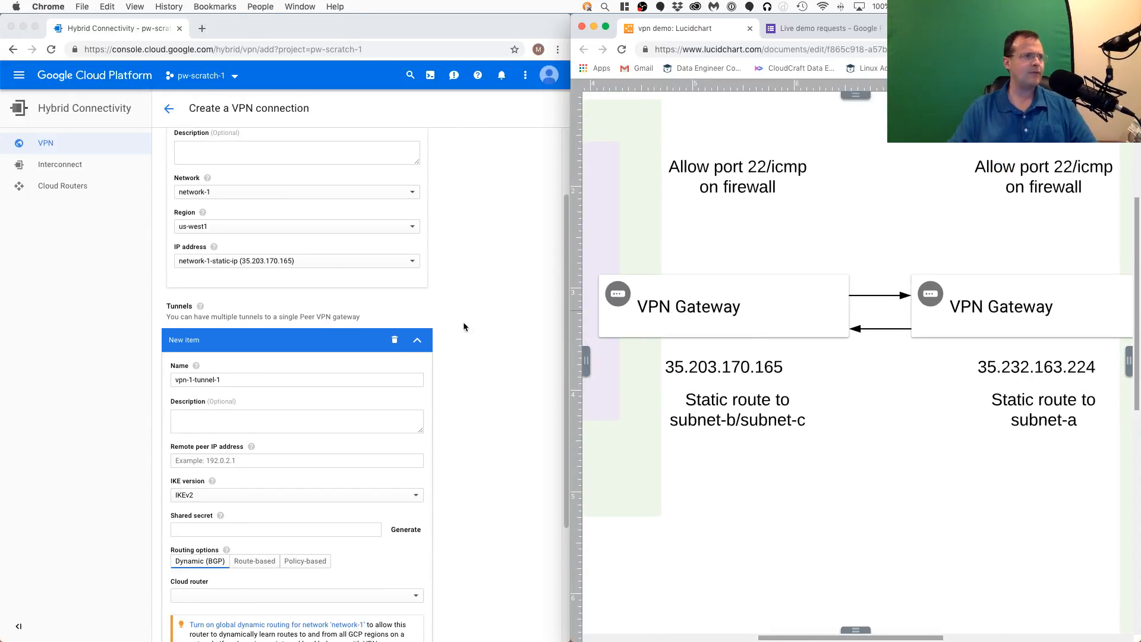
scroll(313, 290, "down", 2)
left_click(258, 234)
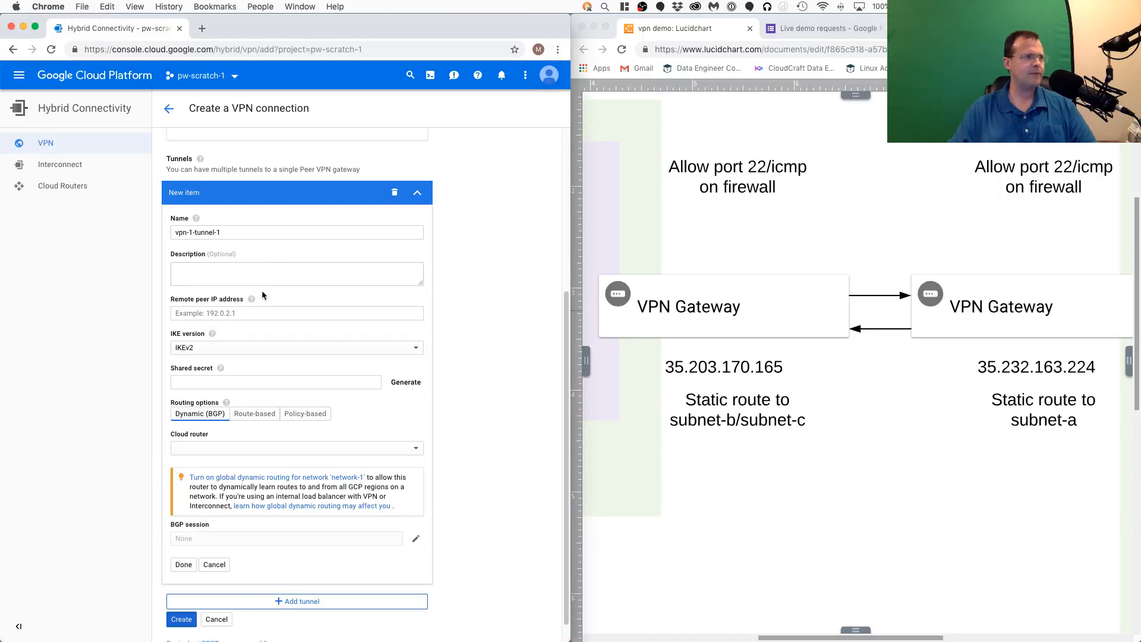
left_click(265, 313)
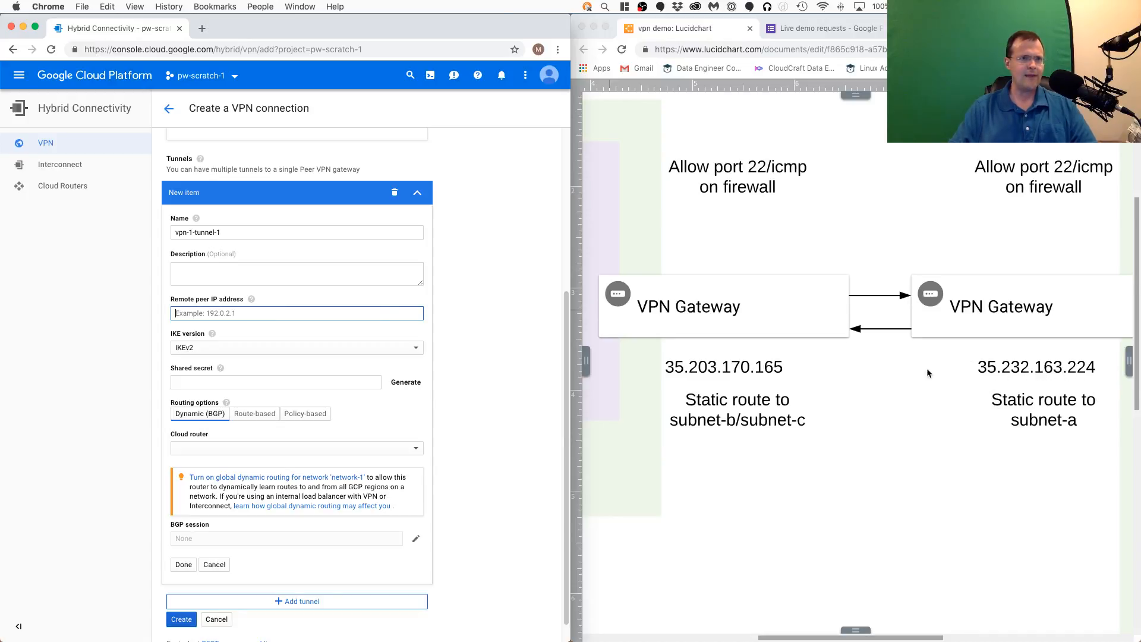
- Open the External IP addresses page in a new tab and copy the address of network-2-static-ip
left_click(18, 83)
mouse_move(93, 164)
left_click(209, 184, "super")
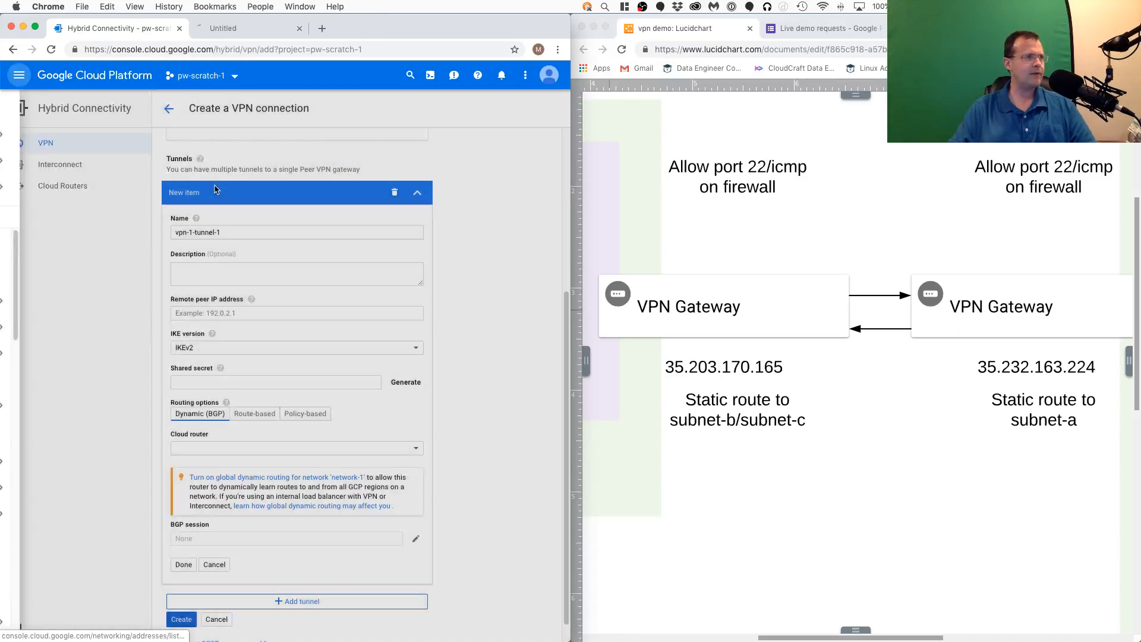
left_click(261, 33)
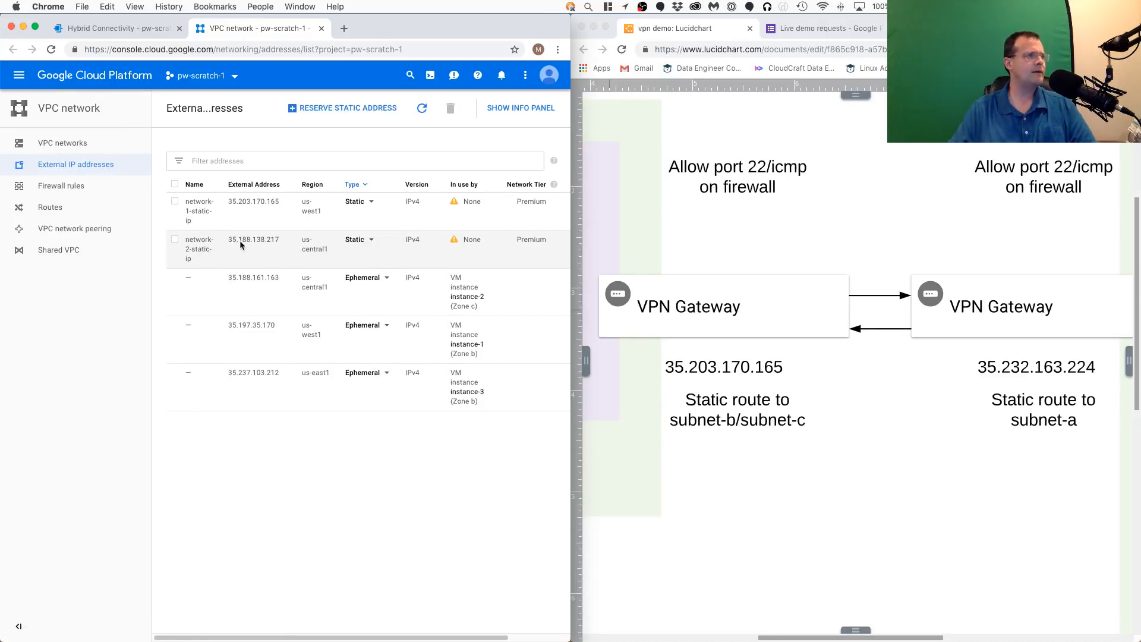
left_click_drag(229, 241, 229, 240)
- On Page 2 of the Lucidchart diagram, replace the IP label under network-2's VPN gateway with 35.188.138.217
left_click(1057, 369)
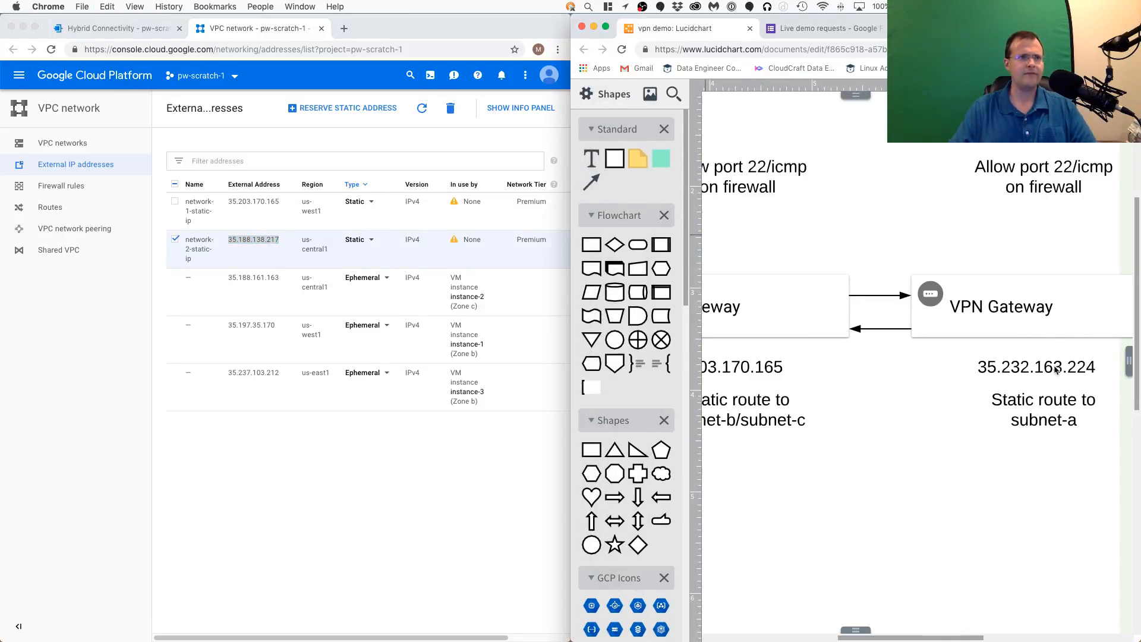
double_click(1056, 367)
key("super+v")
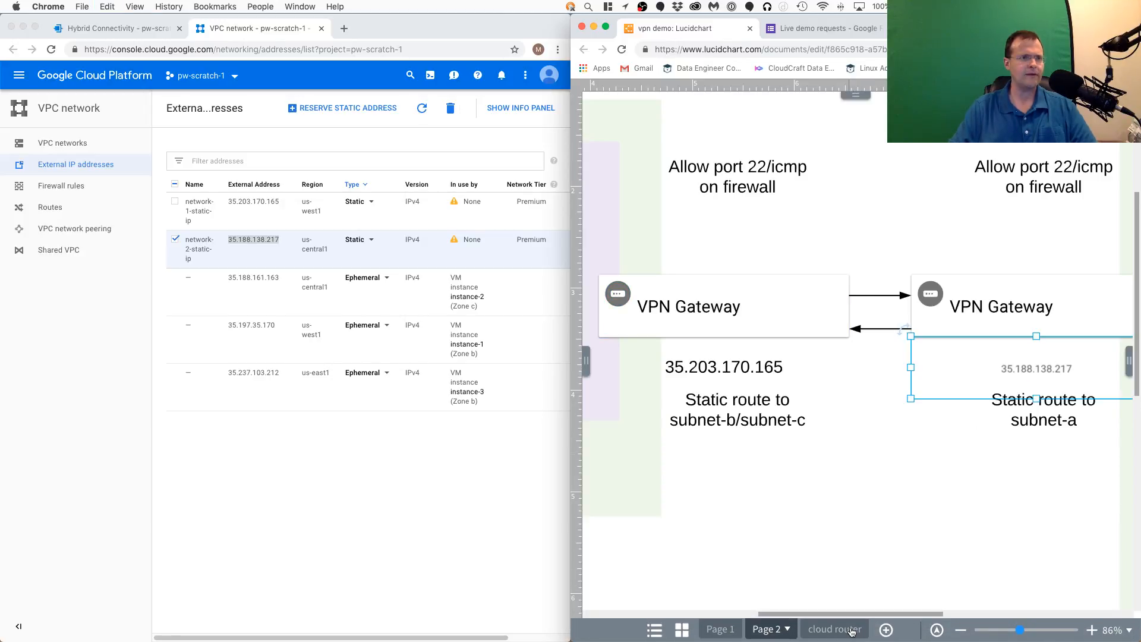
- On the cloud router page of the diagram, replace the IP label under network-2's VPN gateway with 35.188.138.217
left_click(851, 635)
double_click(947, 300)
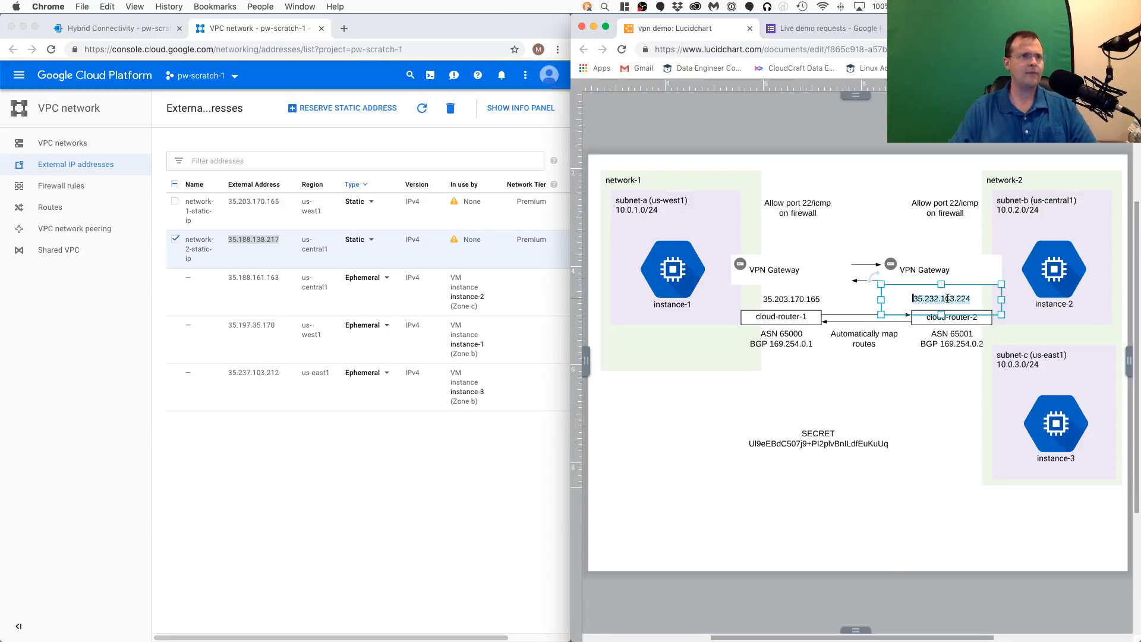
triple_click(948, 300)
key("super+v")
- Return to the Create a VPN connection form in the console and bring Lucidchart back to Page 2
left_click(406, 405)
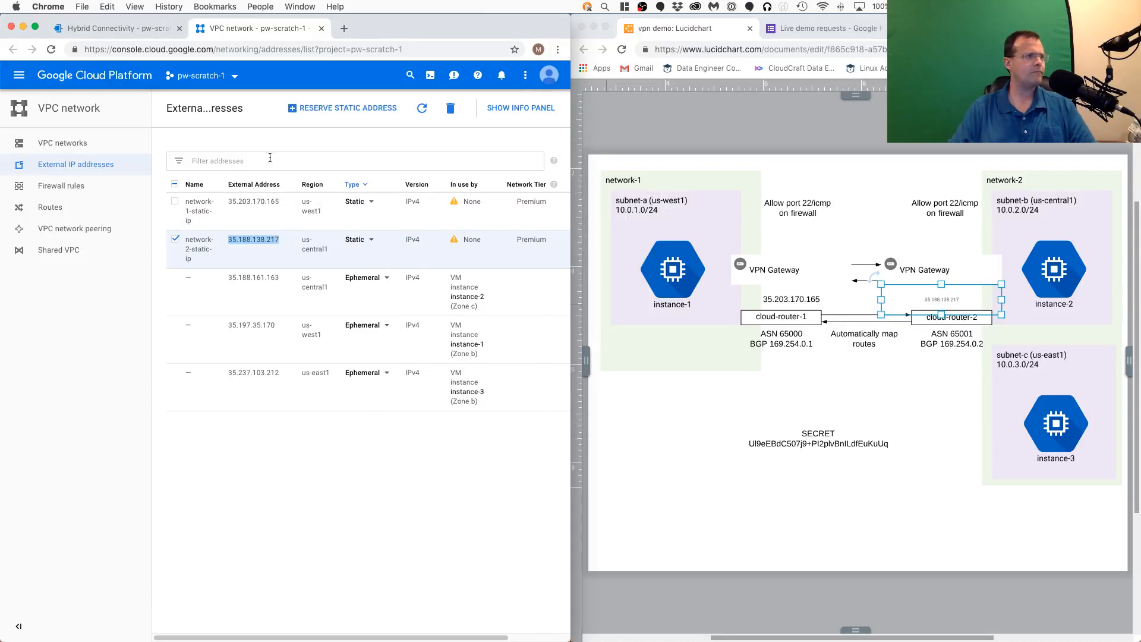
left_click(118, 28)
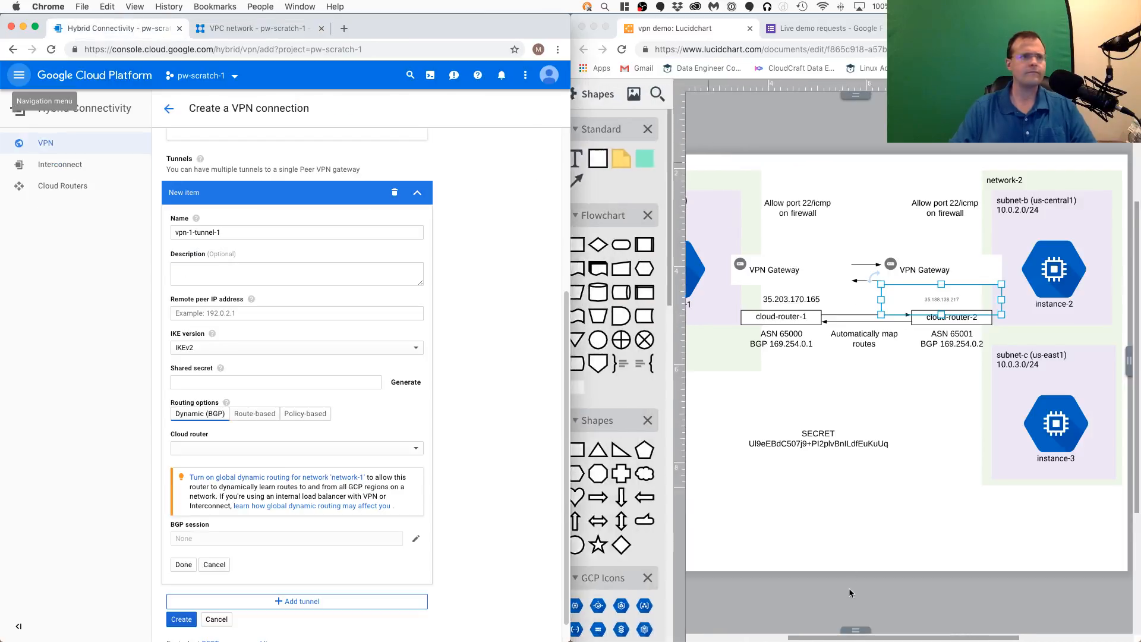
left_click(854, 635)
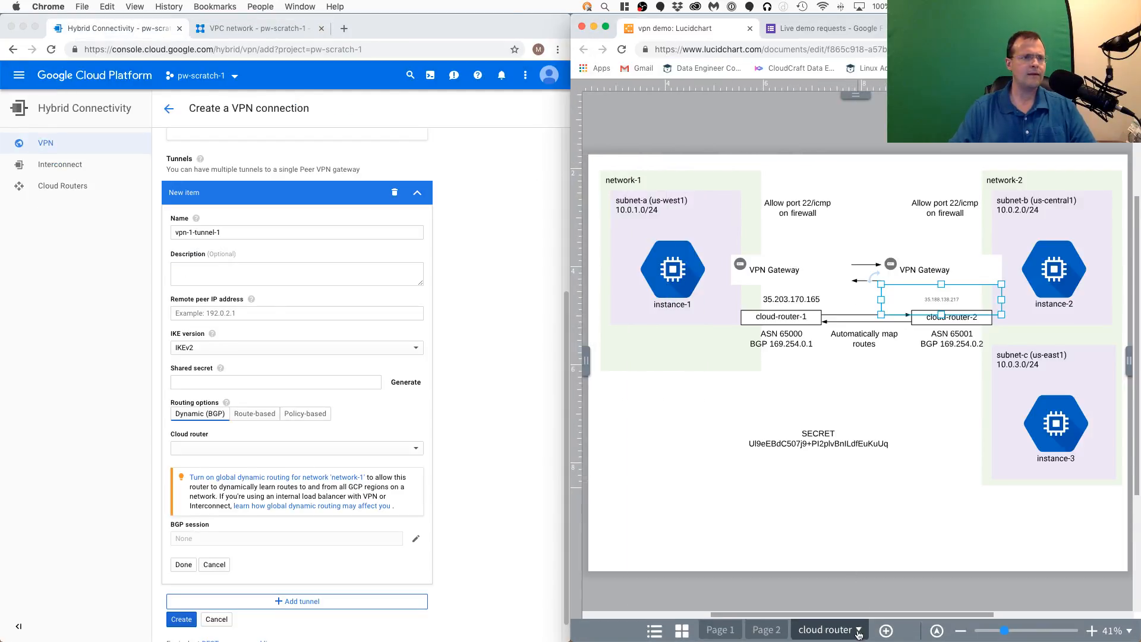
left_click(768, 628)
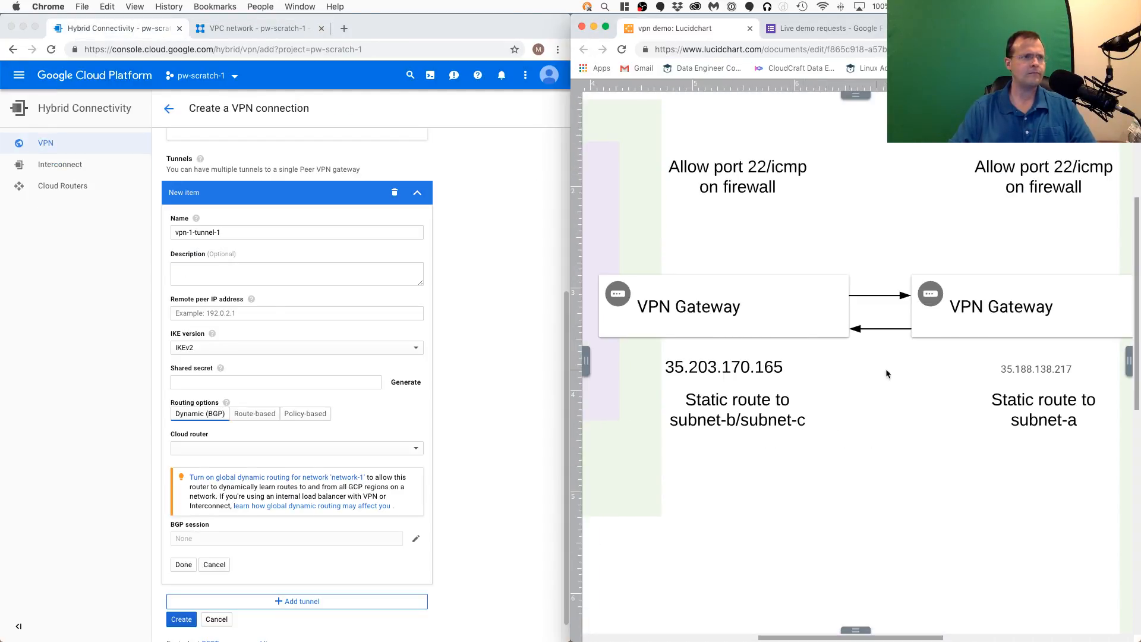
- Set the remote peer IP address of vpn-1-tunnel-1 to 35.188.138.217
left_click(245, 308)
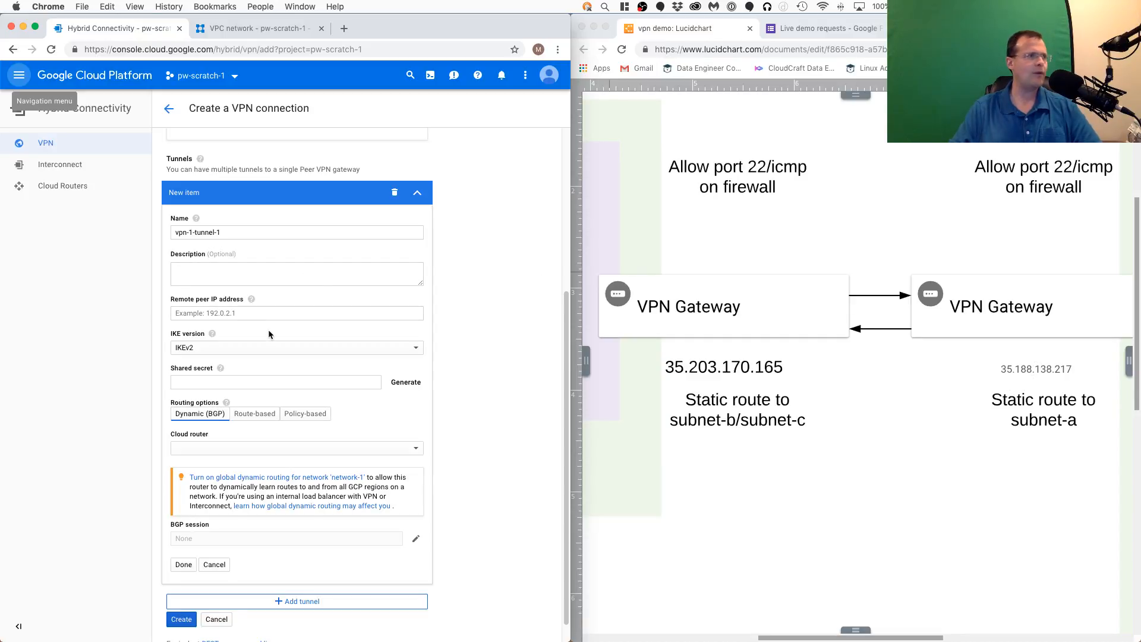
left_click(272, 311)
key("super+v")
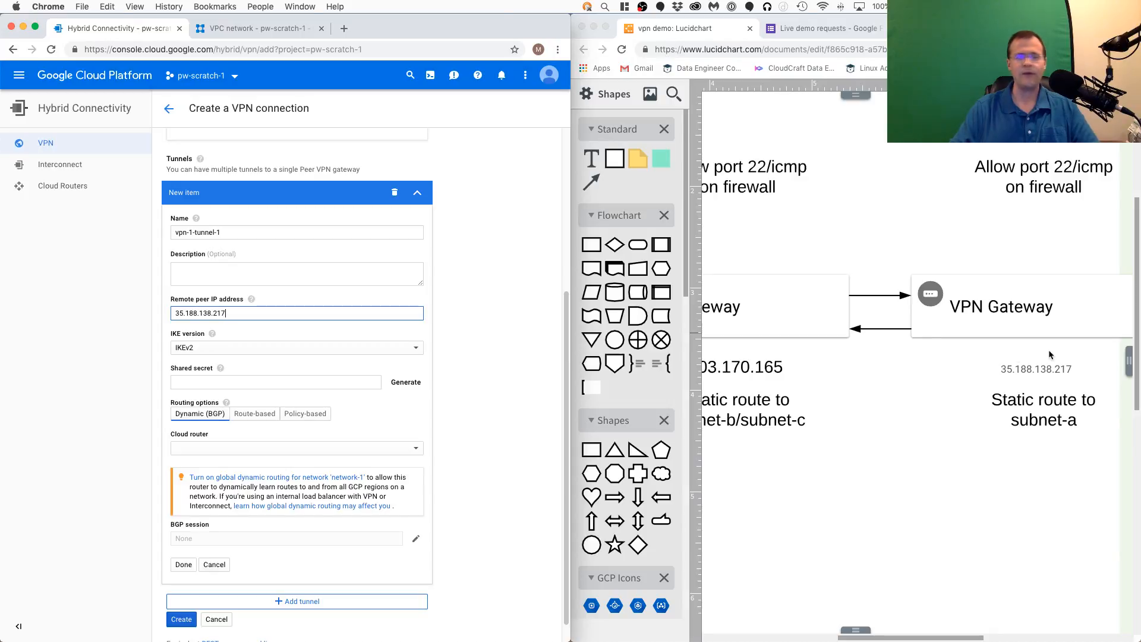
left_click(472, 316)
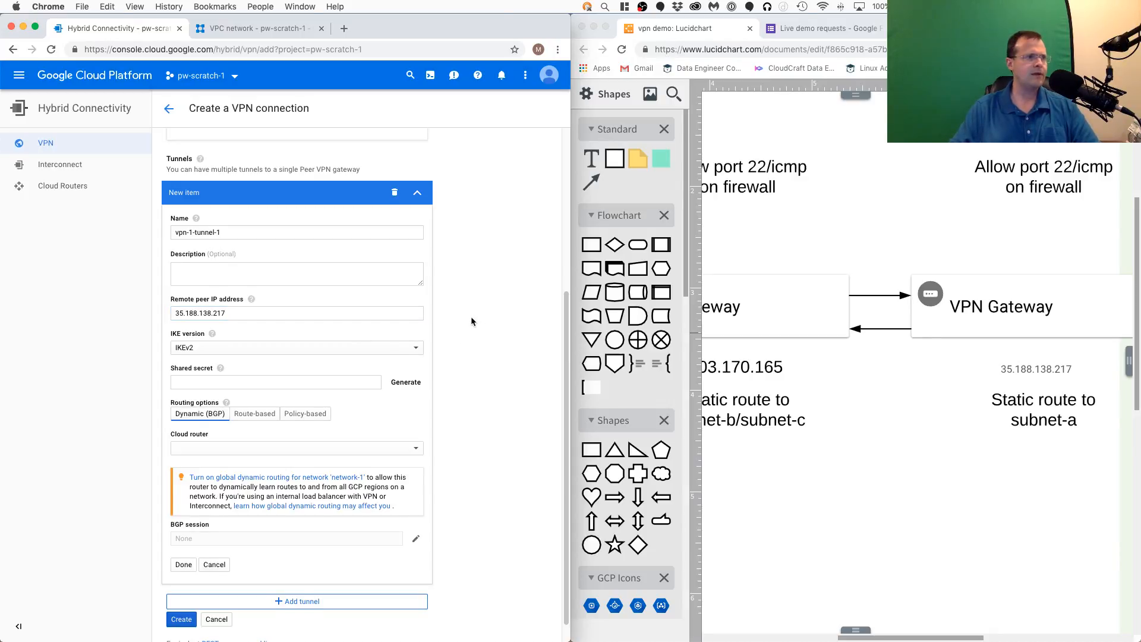
- Review the tunnel's available IKE versions and keep IKEv2
scroll(470, 316, "down", 2)
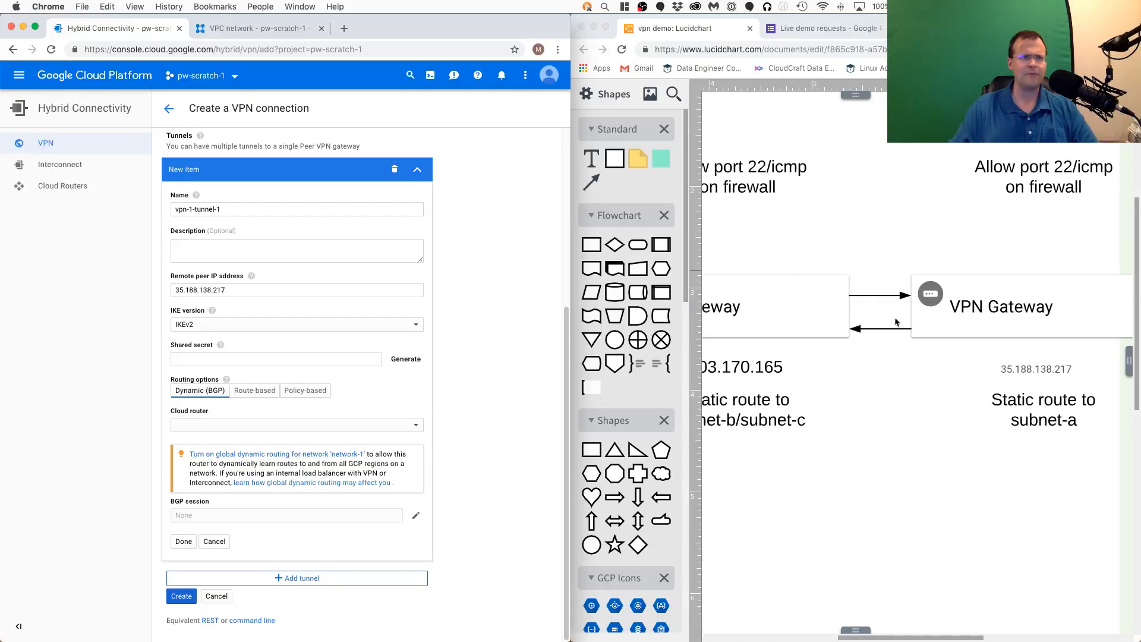
left_click(935, 400)
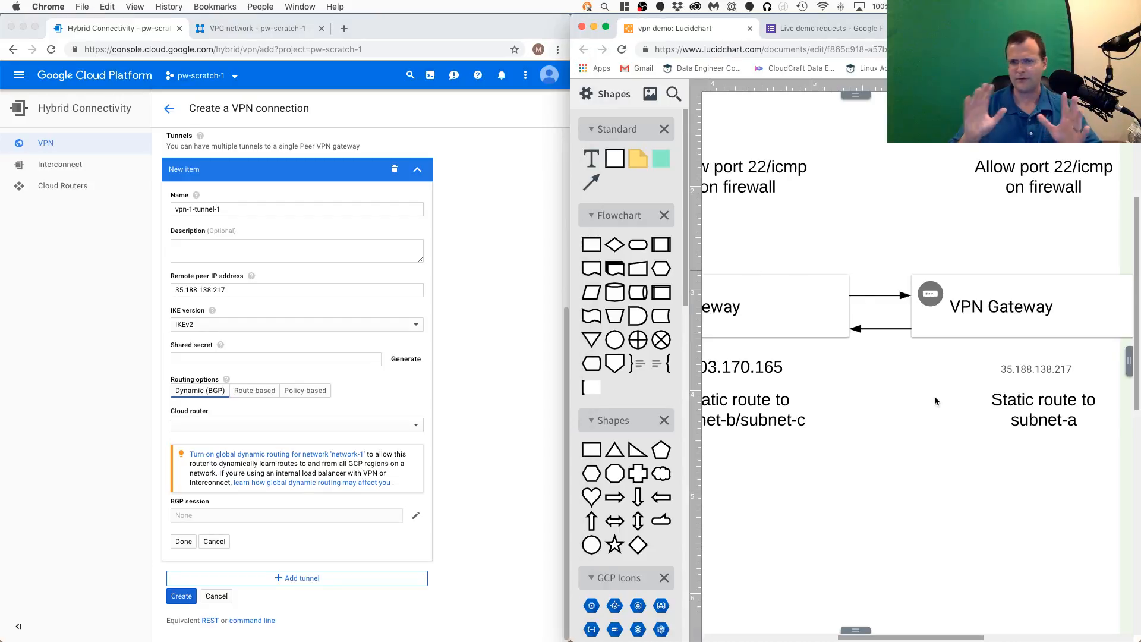
left_click(478, 292)
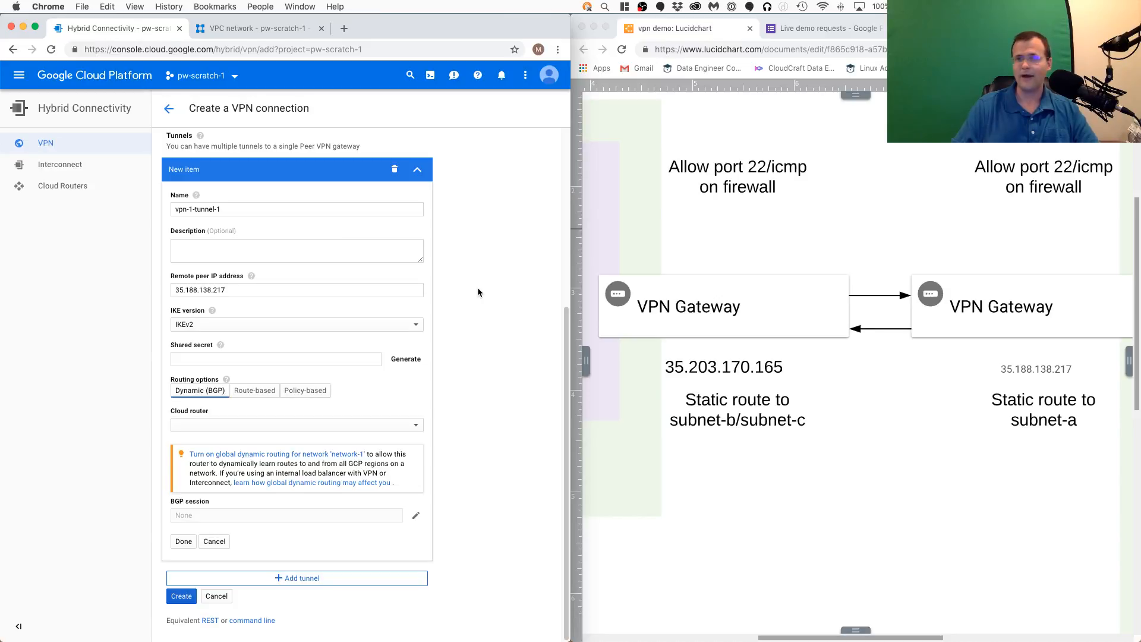
left_click(354, 332)
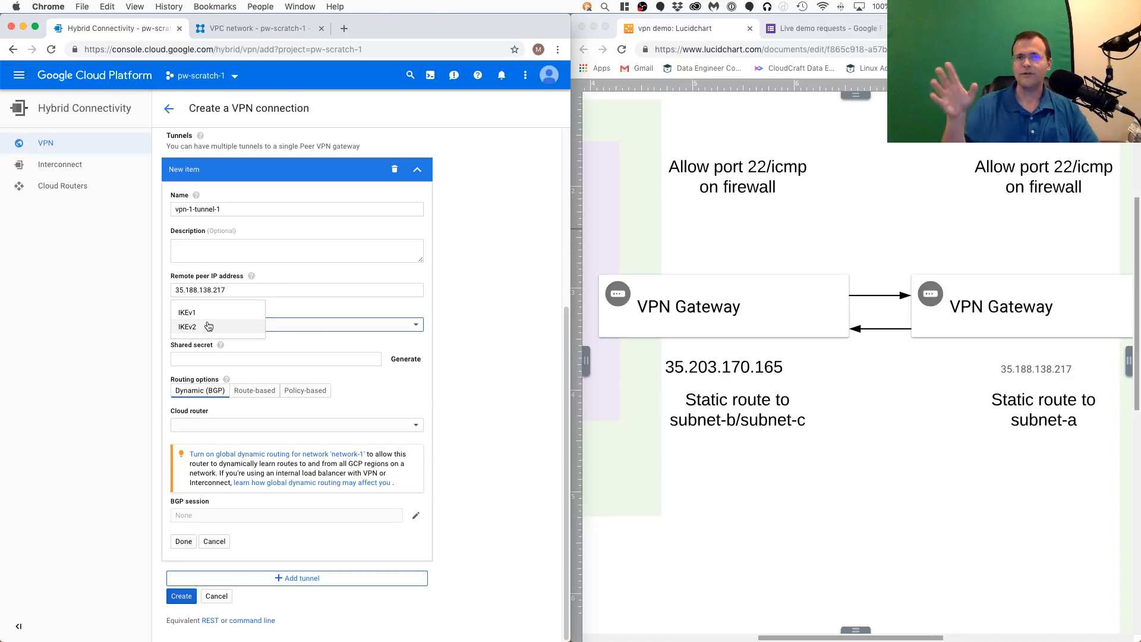
left_click(482, 358)
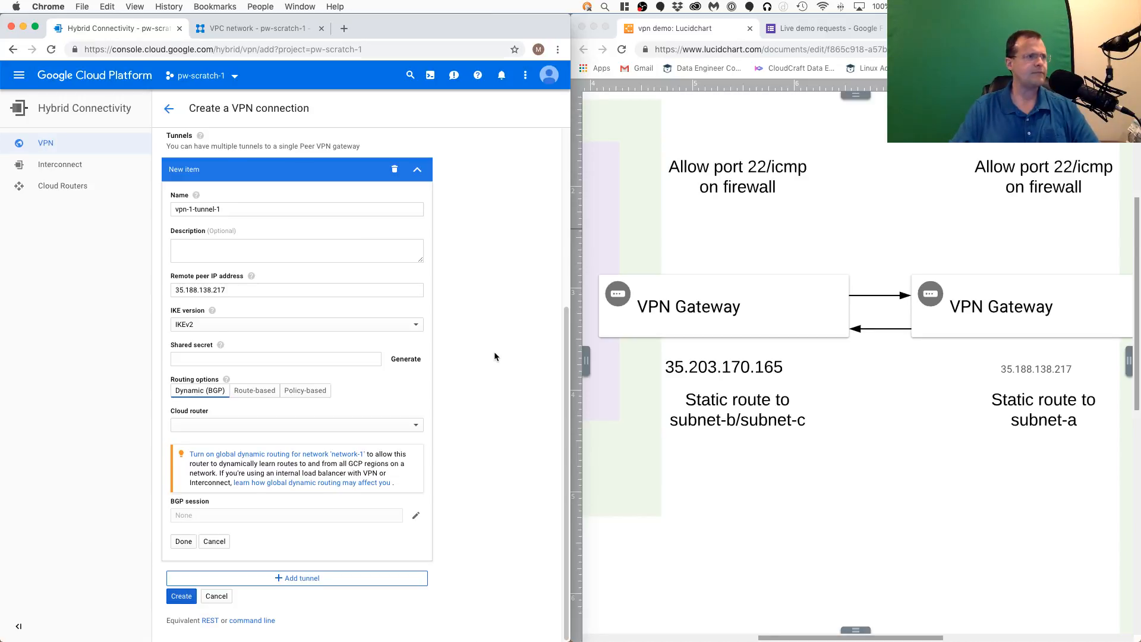
- Copy the shared secret from the Lucidchart diagram and paste it as the shared secret of vpn-1-tunnel-1
left_click(348, 361)
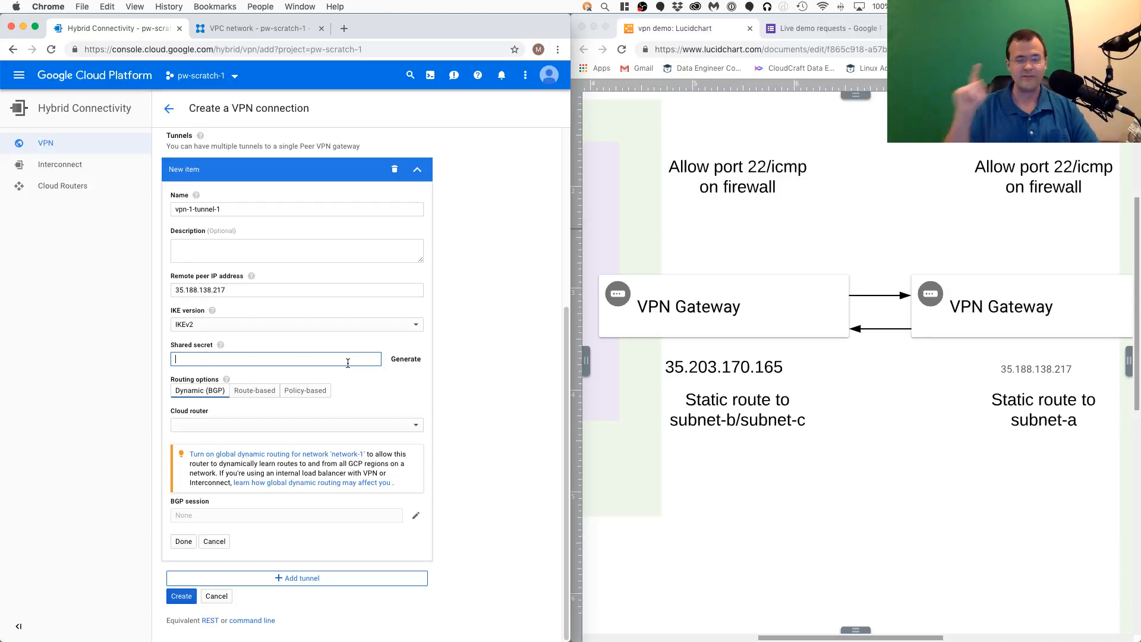
left_click(951, 439)
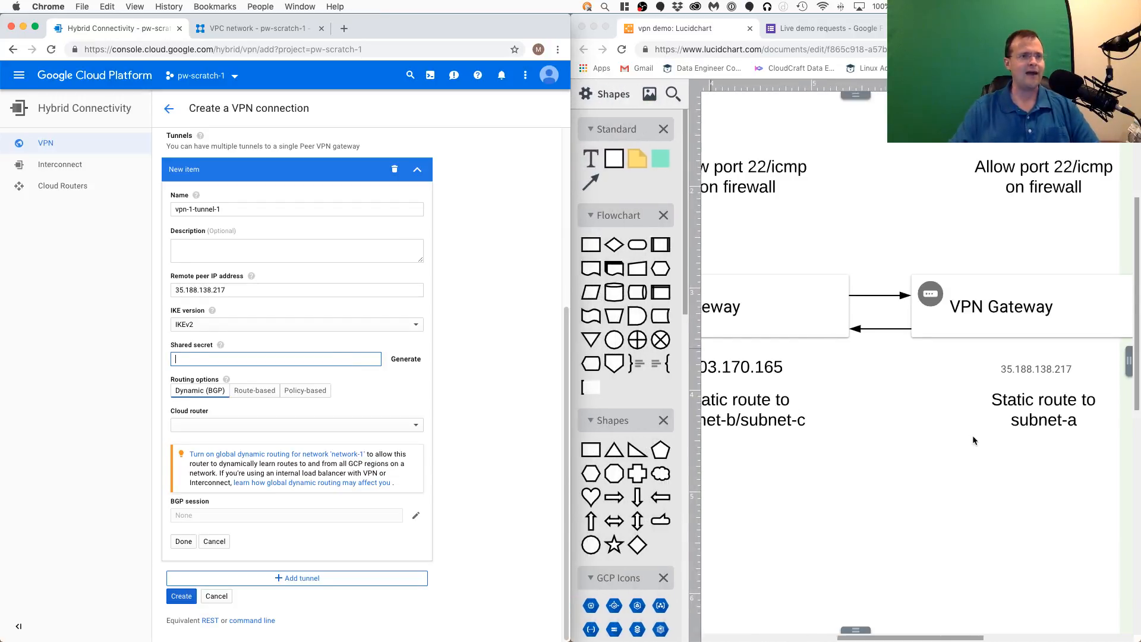
scroll(939, 445, "down", 5)
double_click(836, 418)
left_click(836, 418)
double_click(835, 418)
key("super+c")
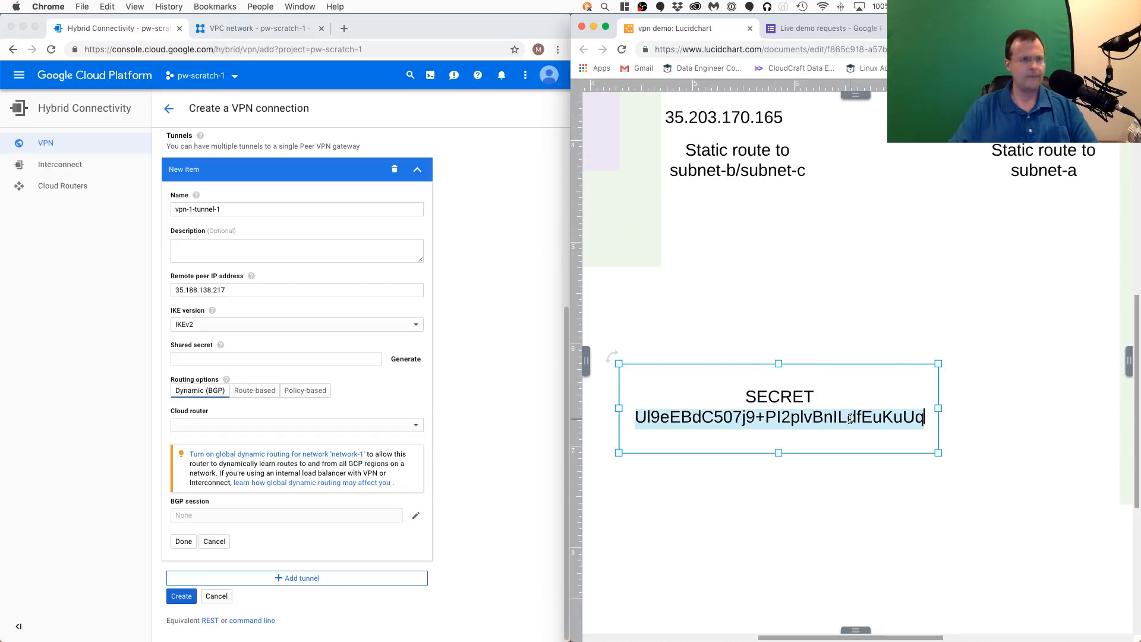
left_click(205, 360)
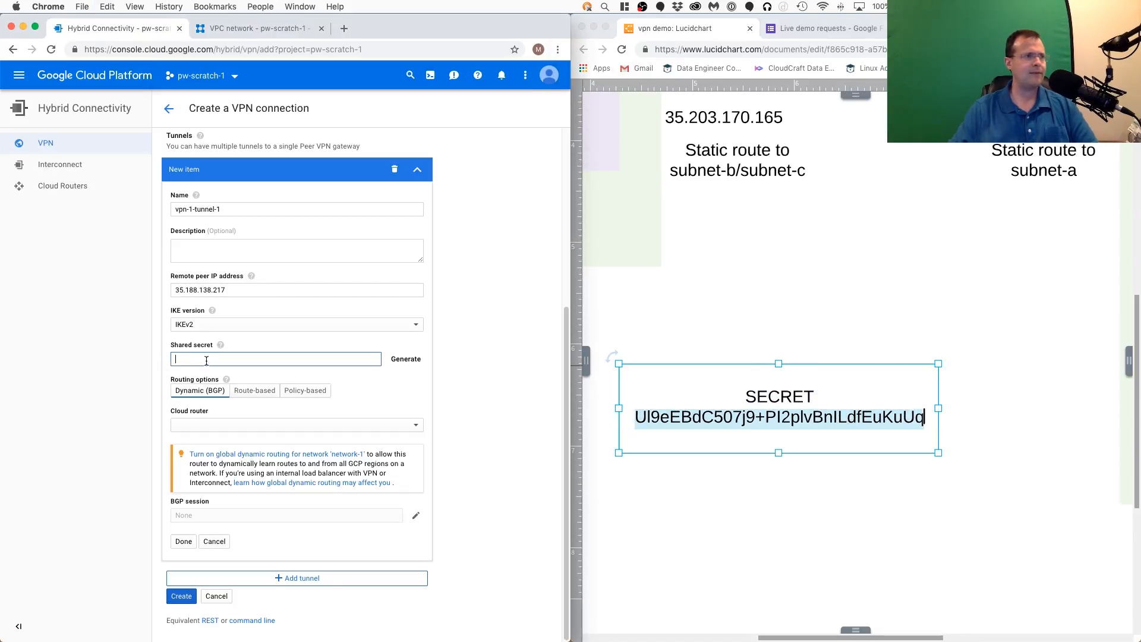
key("super+v")
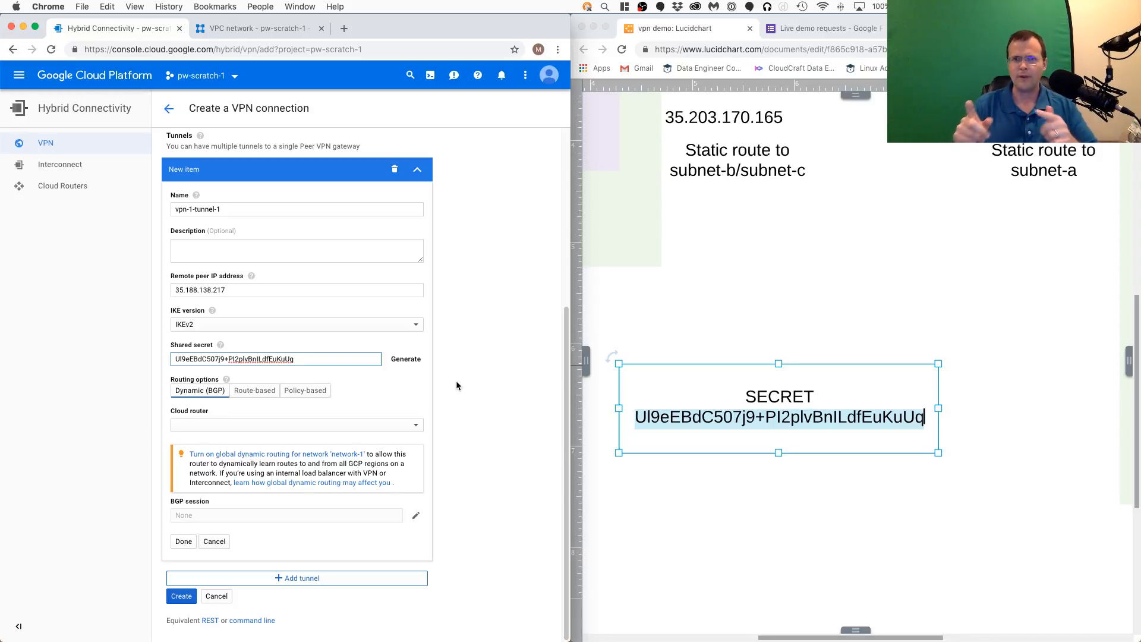
- Check the network layout in the Lucidchart diagram and set the routing option of vpn-1-tunnel-1 to Route-based
left_click(906, 294)
scroll(890, 300, "up", 5)
scroll(894, 345, "down", 5)
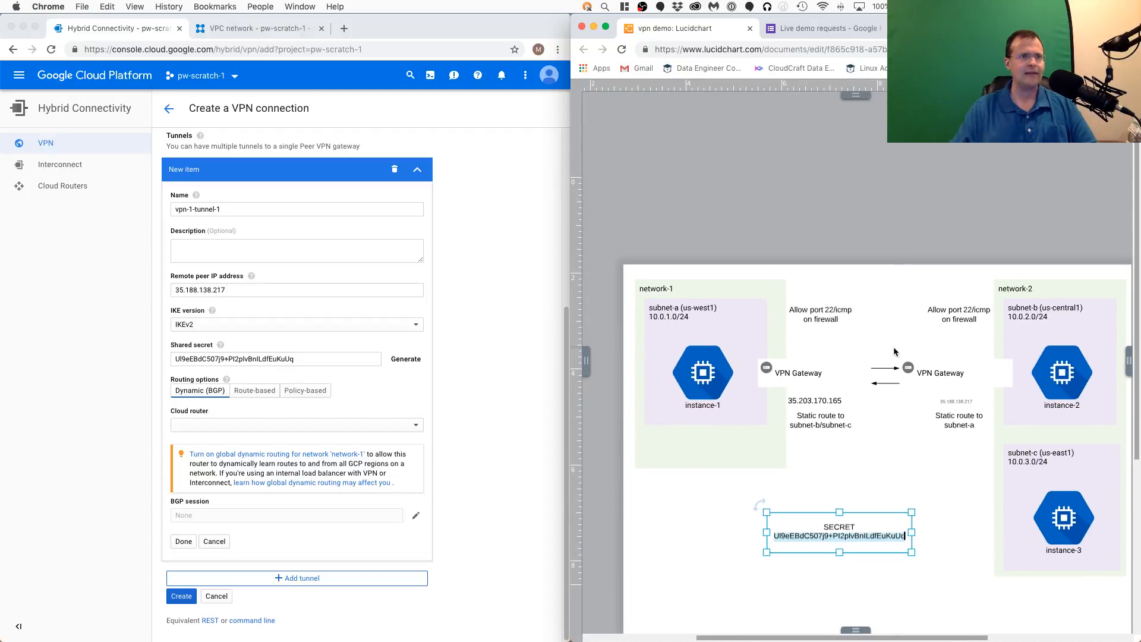
scroll(894, 351, "up", 1)
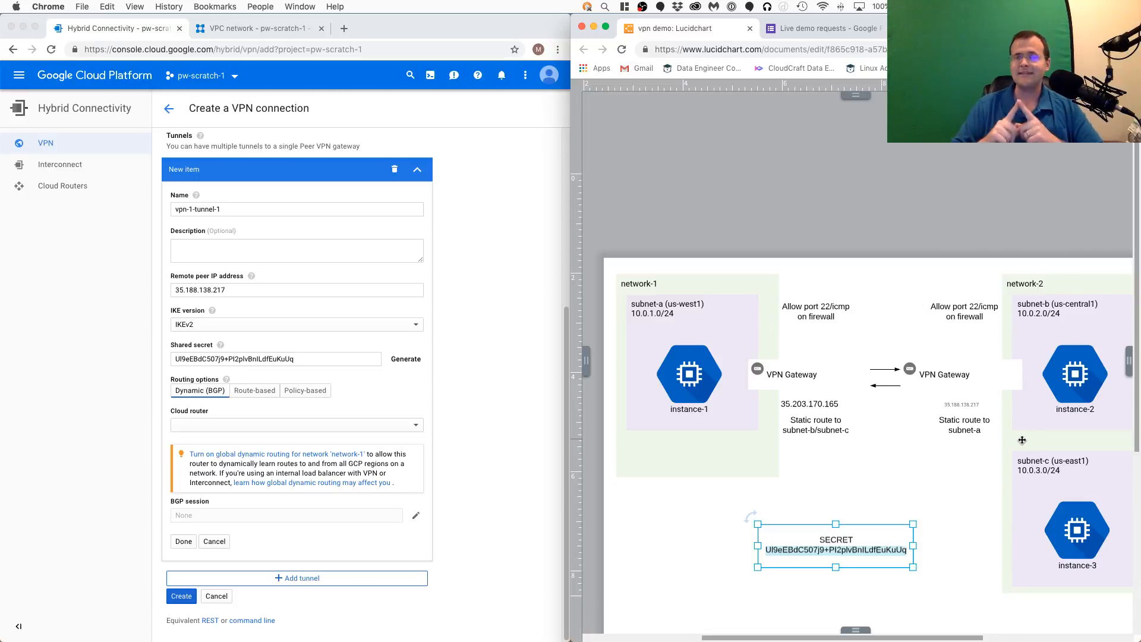
left_click(474, 398)
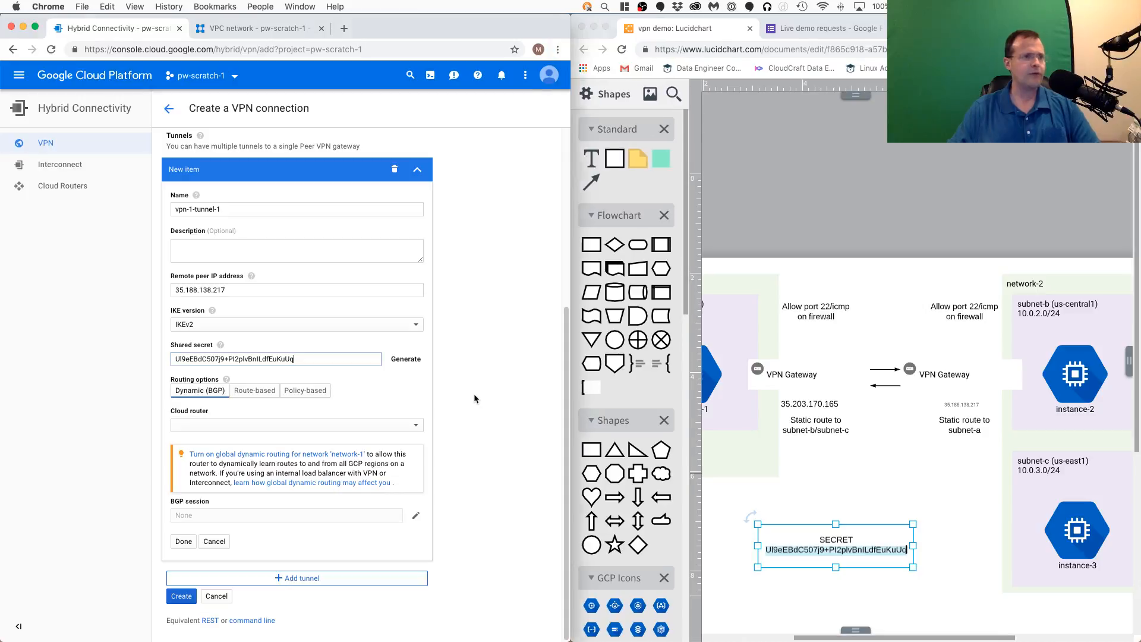
left_click(901, 462)
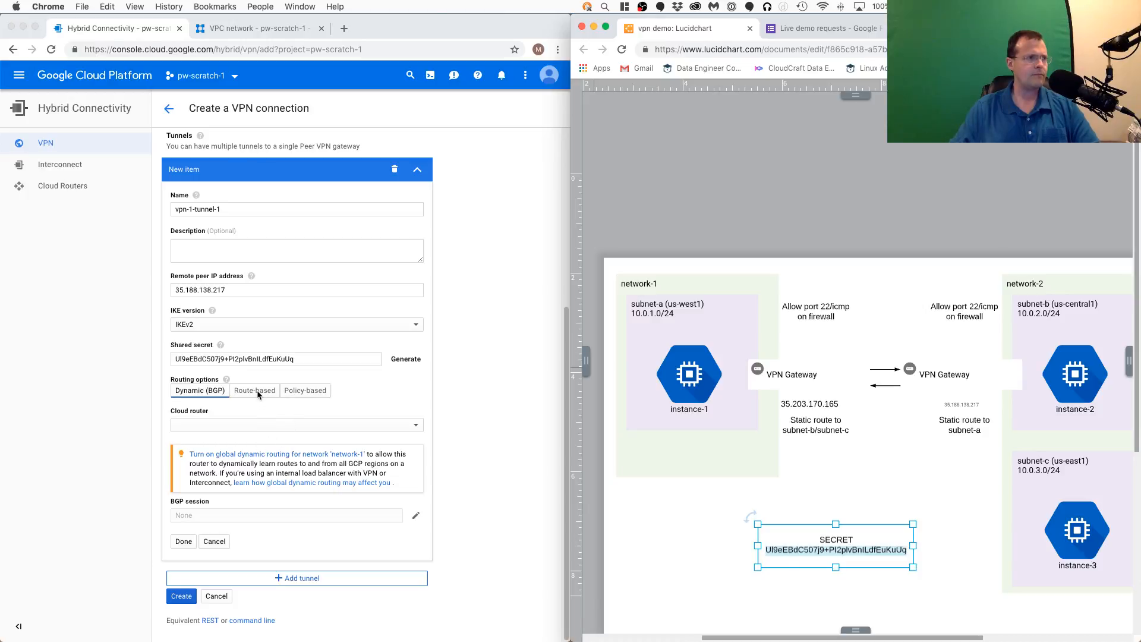
left_click(259, 392)
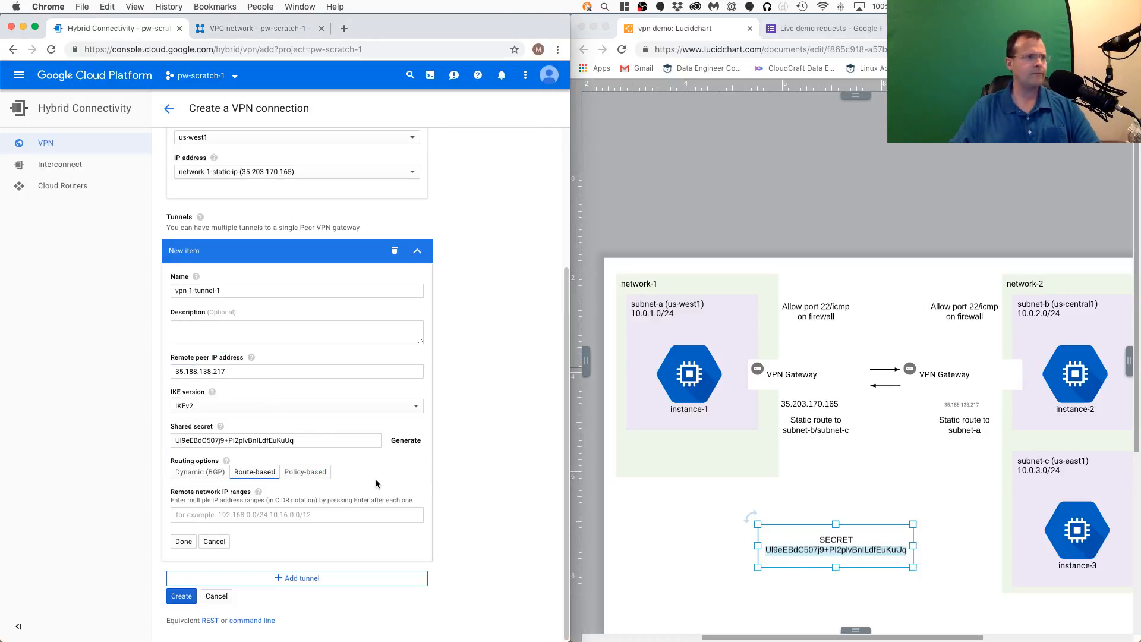
- Add 10.0.2.0/24 and 10.0.3.0/24, the ranges of subnet-b and subnet-c, as remote network IP ranges of vpn-1-tunnel-1
left_click(261, 515)
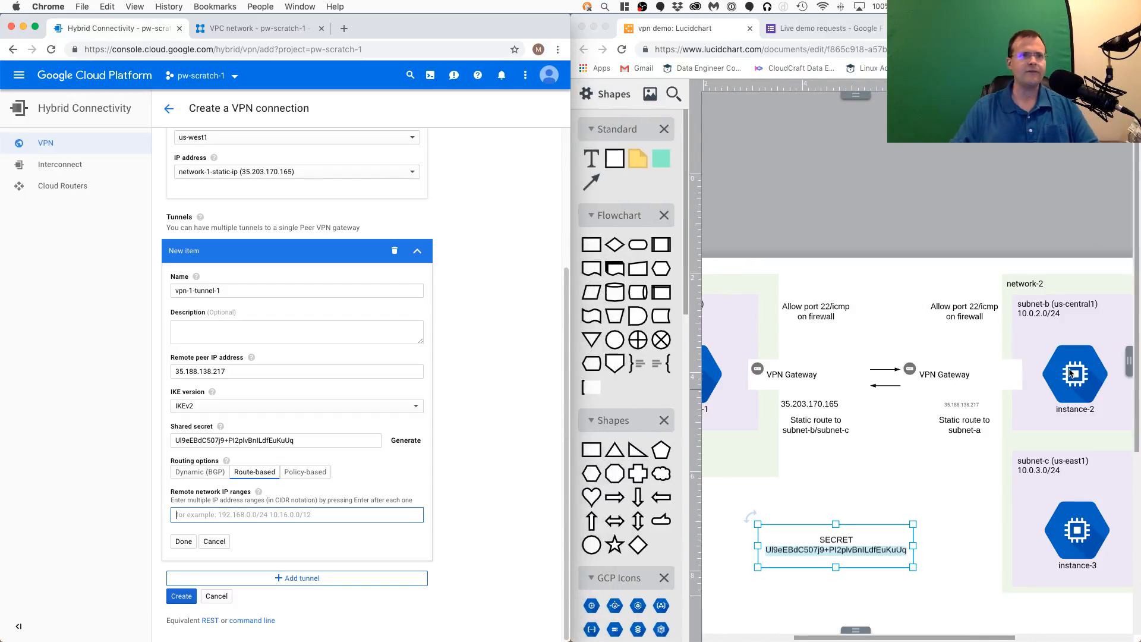
scroll(1071, 372, "up", 5)
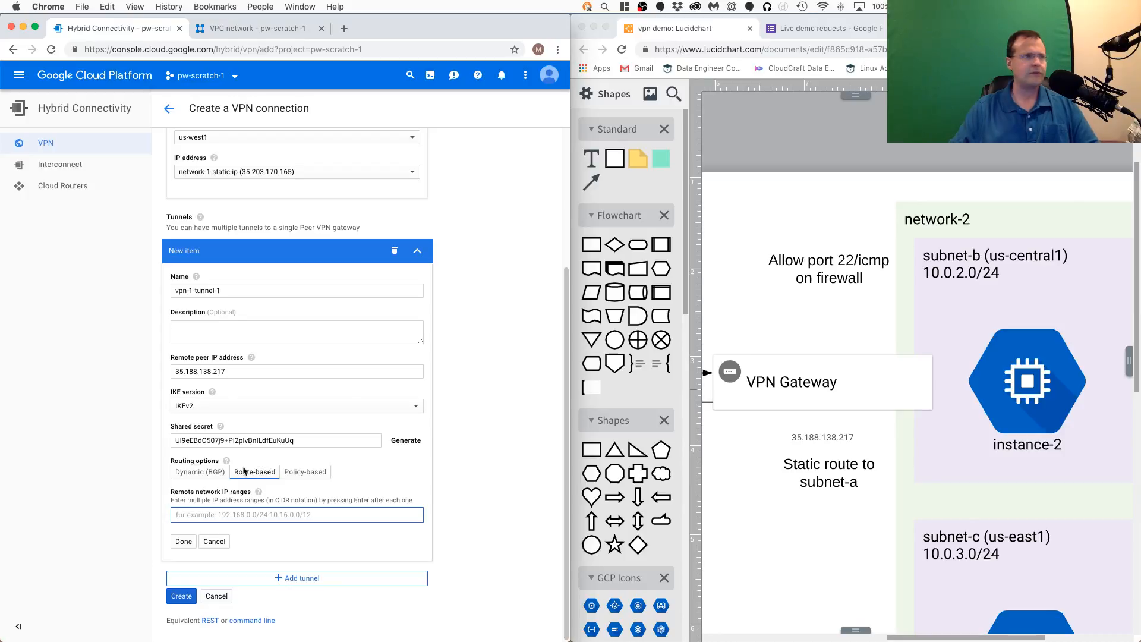
type("10.0.2.0/24")
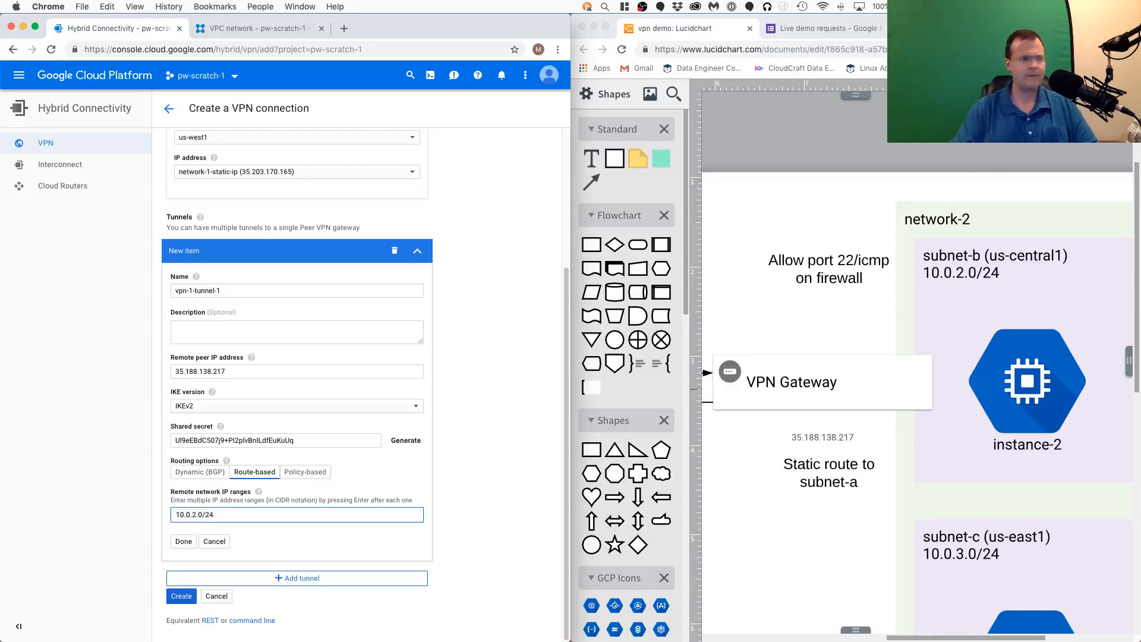
key("Return")
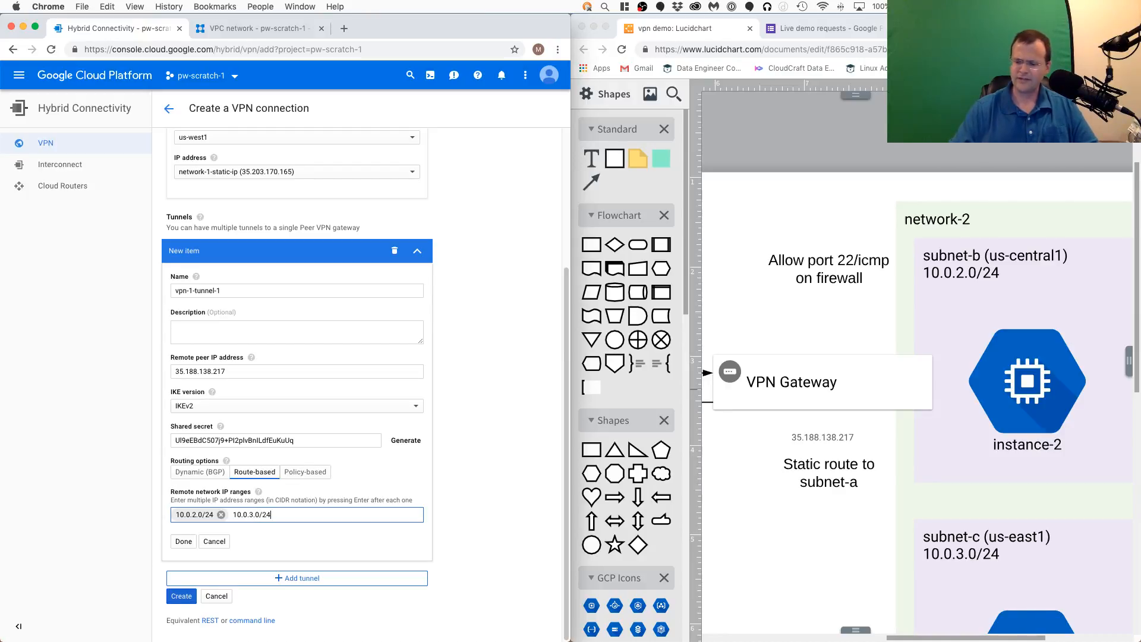
type("10.0.3.0/24")
key("Return")
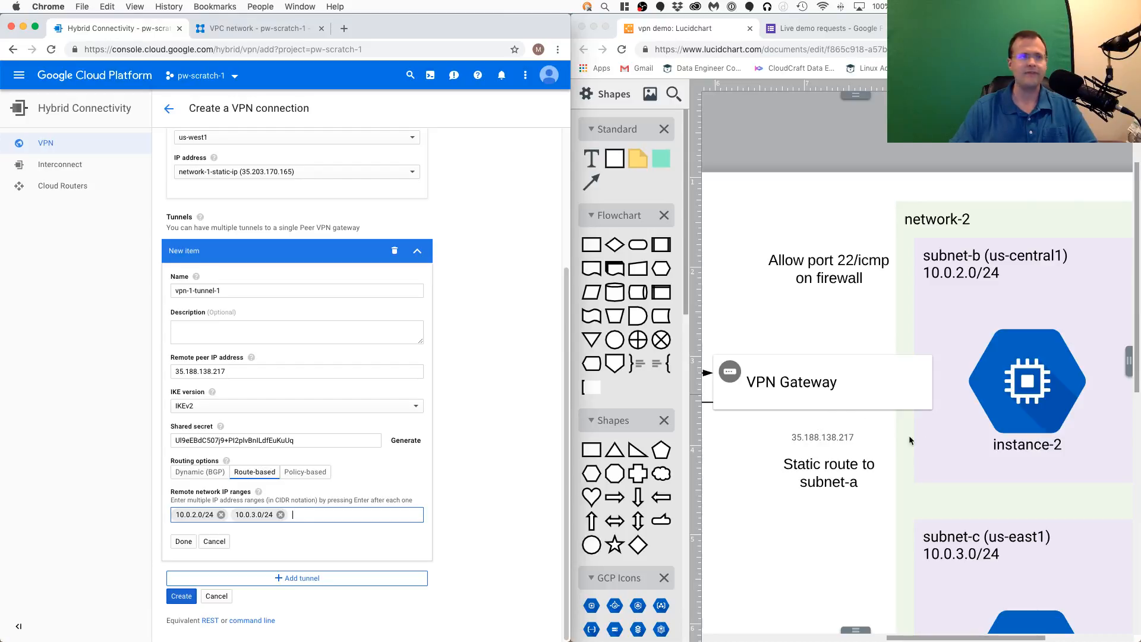
- Finish the vpn-1-tunnel-1 settings and create the vpn-1 connection
left_click(494, 410)
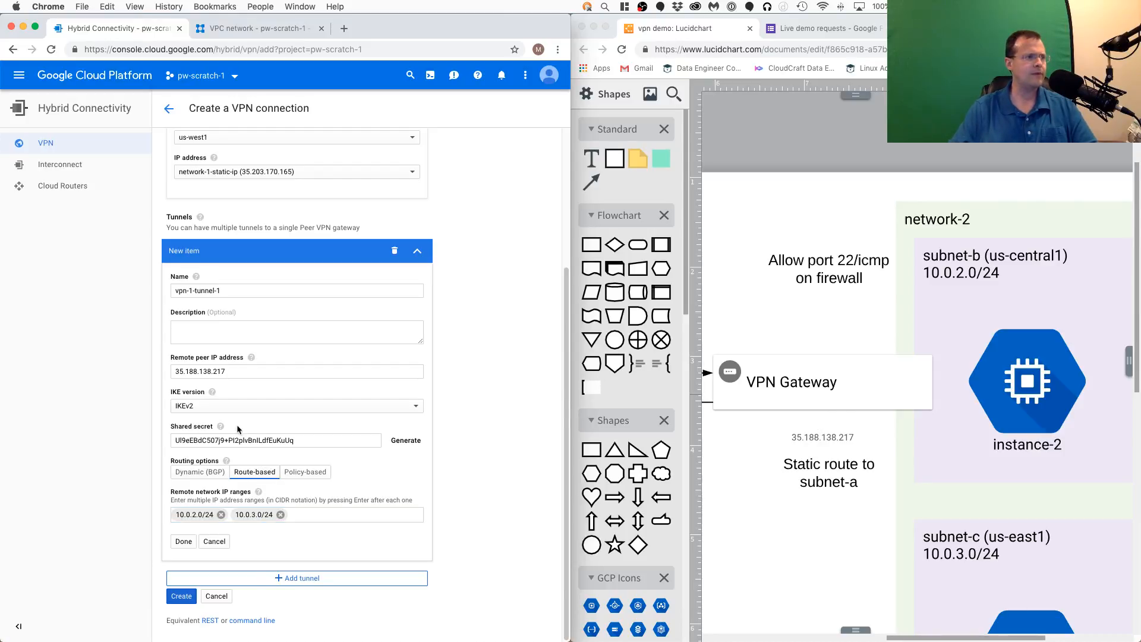
left_click(186, 542)
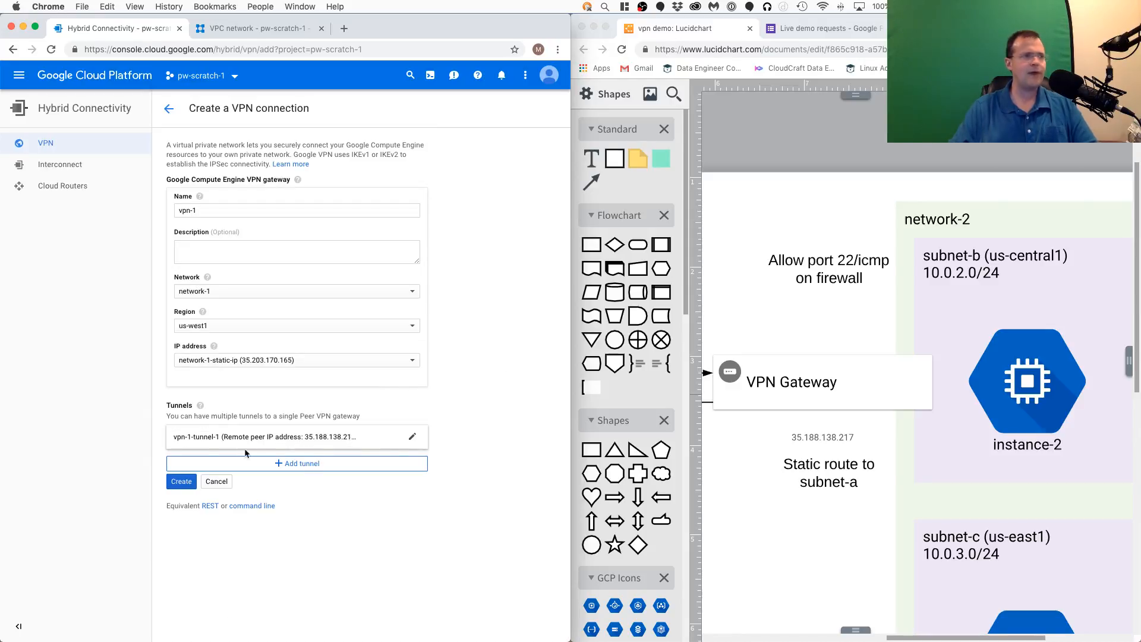
left_click(178, 483)
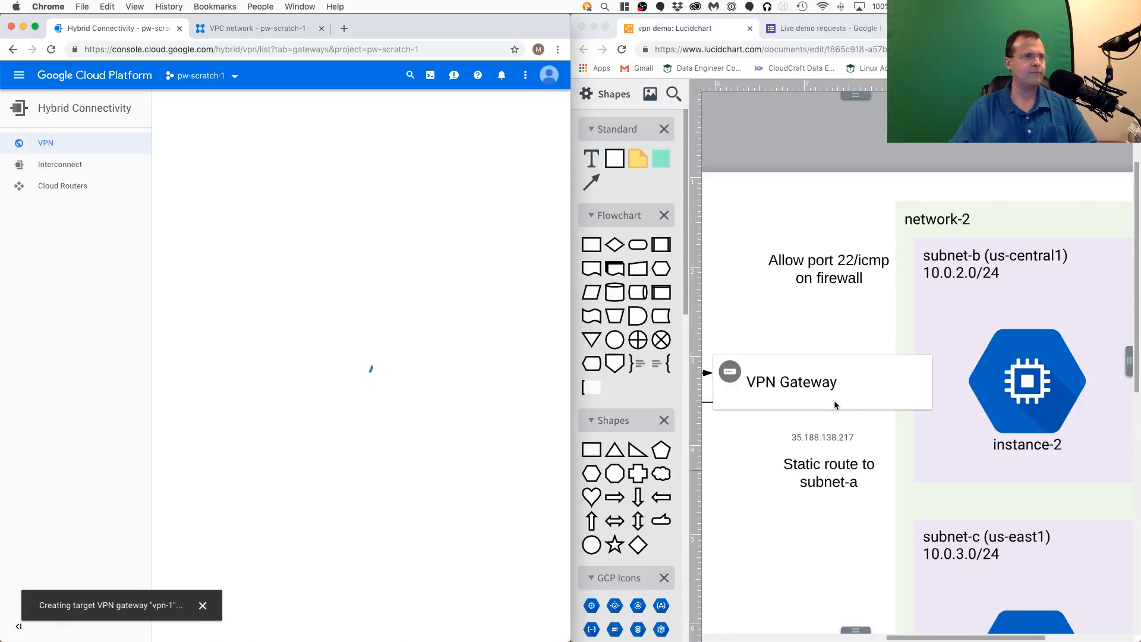
- Examine the Lucidchart diagram's two VPN gateways, their IP addresses, static routes and the network-2 subnets
scroll(850, 414, "down", 5)
left_click(803, 498)
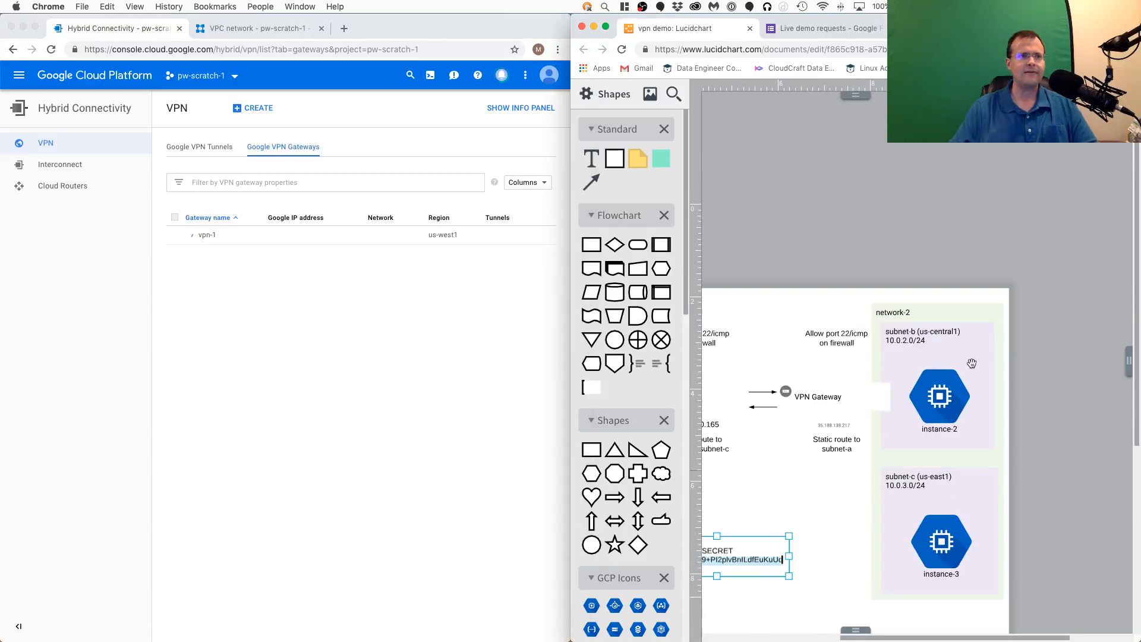
left_click_drag(769, 449, 841, 376)
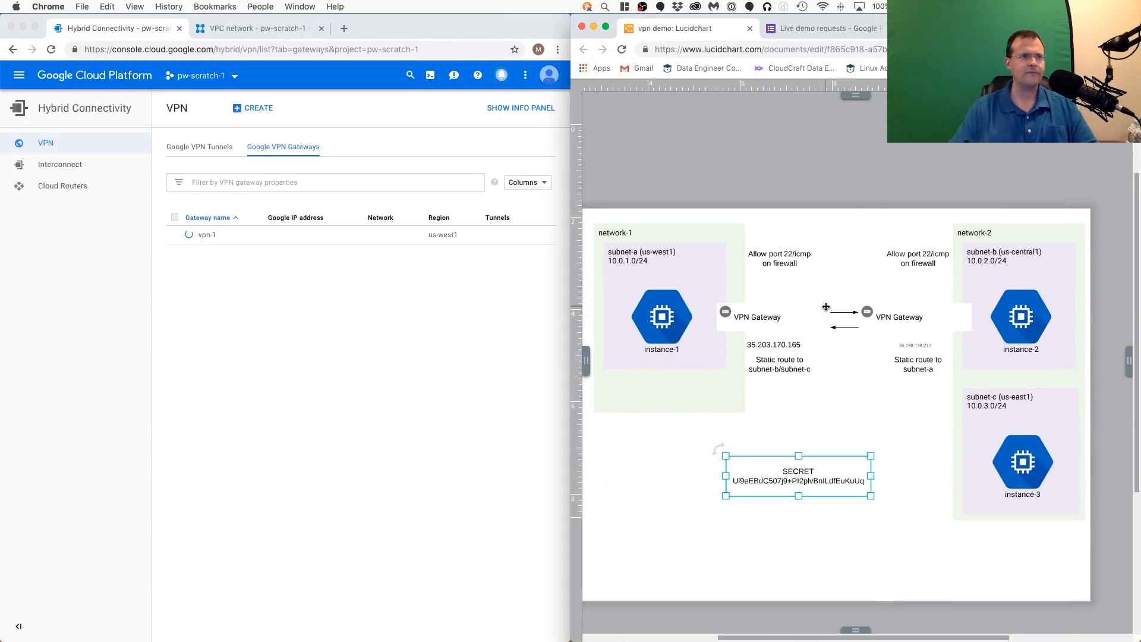
scroll(826, 306, "up", 5)
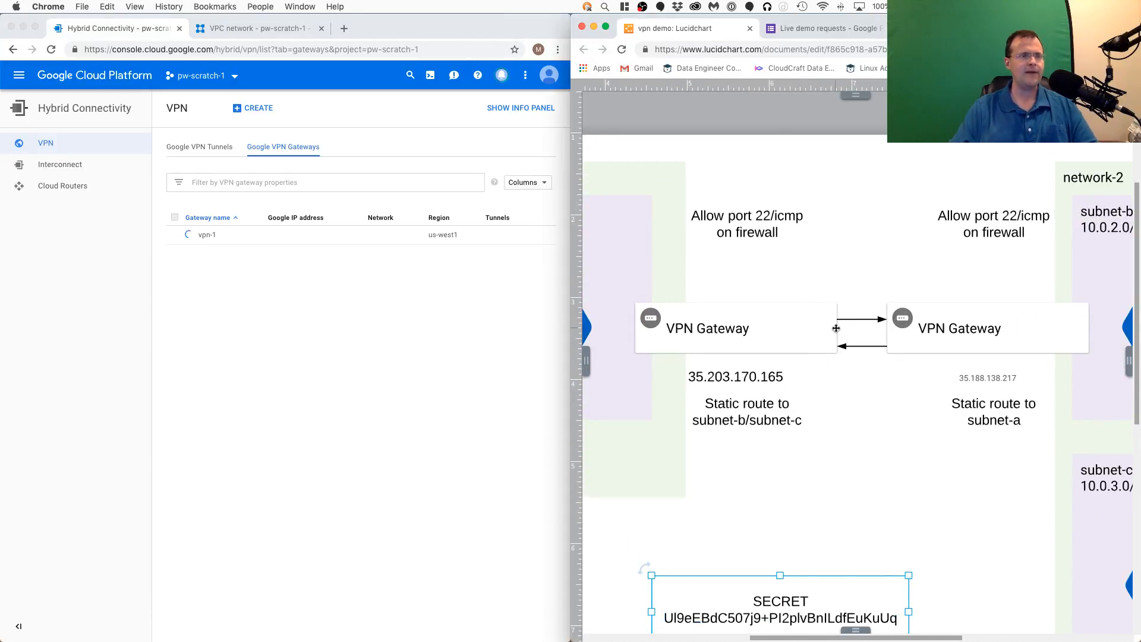
scroll(849, 326, "up", 2)
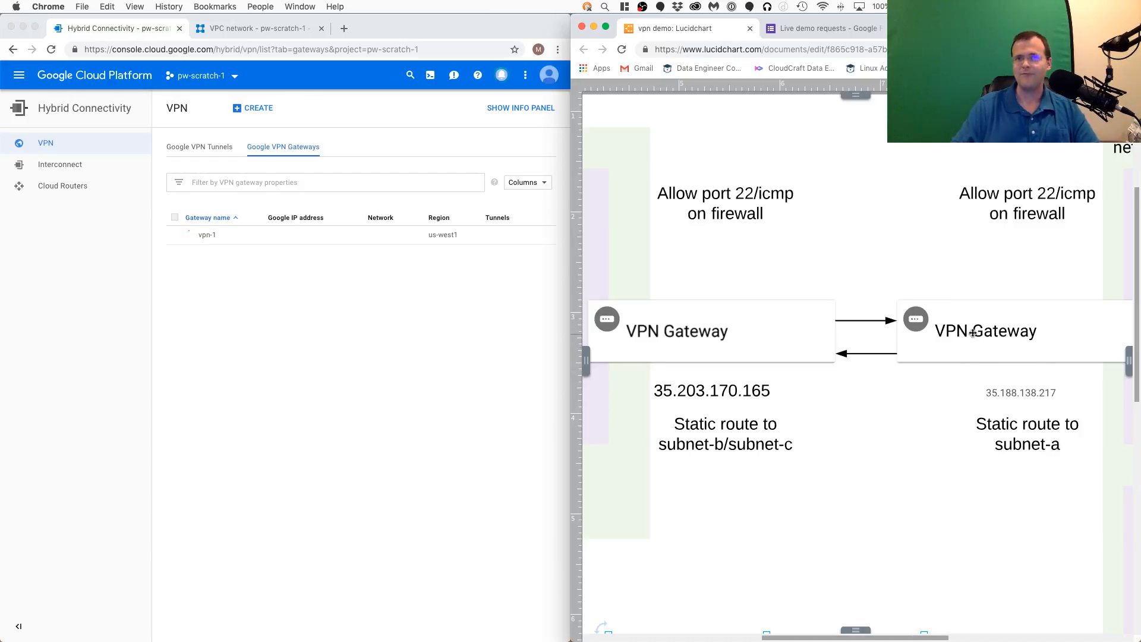
scroll(1058, 269, "right", 5)
scroll(1058, 269, "up", 1)
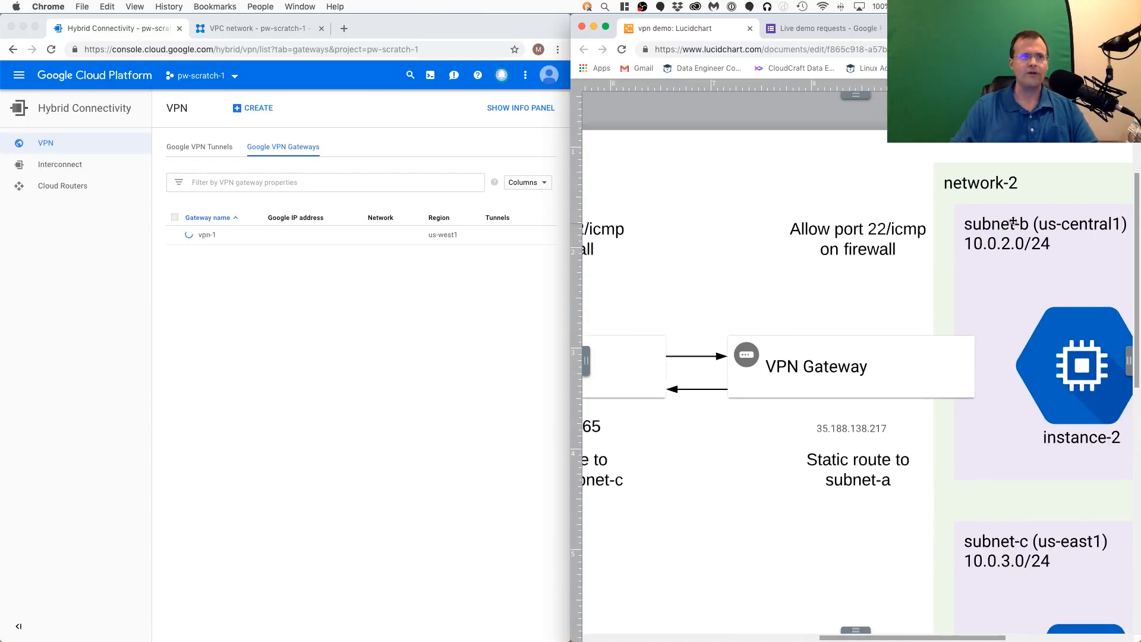
scroll(742, 469, "down", 2)
scroll(742, 470, "left", 3)
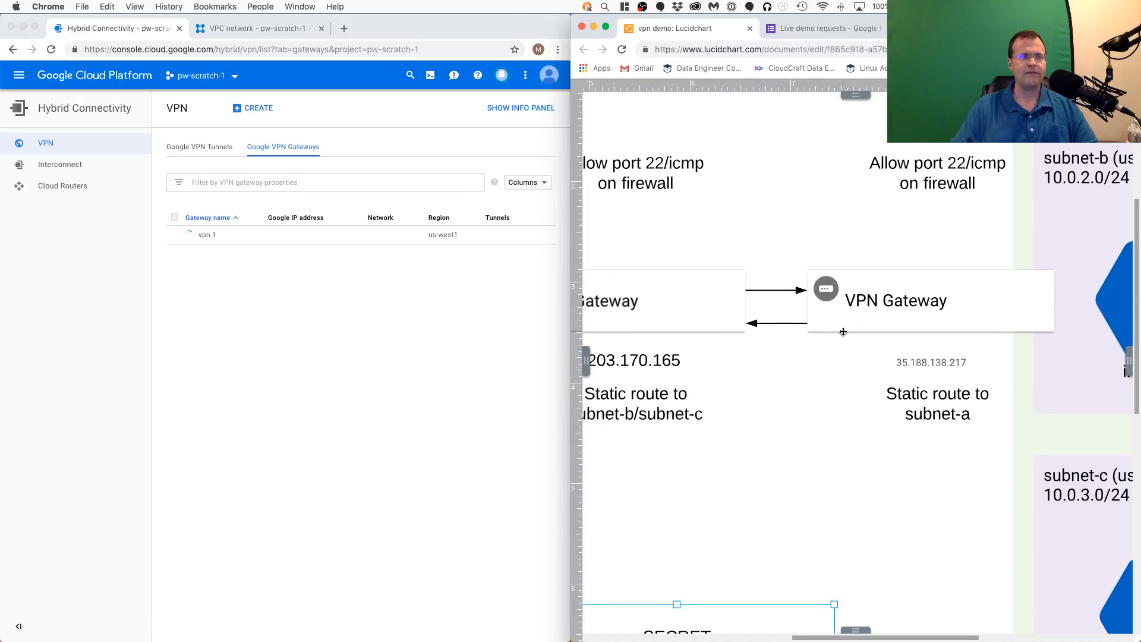
scroll(771, 430, "left", 2)
scroll(771, 429, "down", 1)
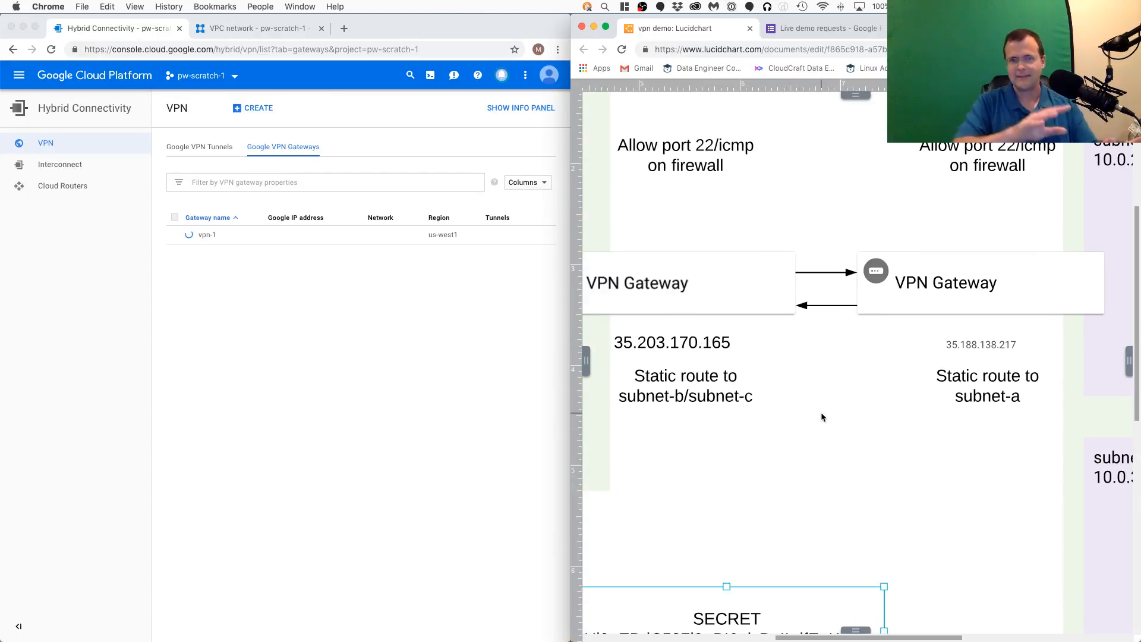
- Start another VPN connection, keeping the gateway name vpn-2, and set its network to network-2
left_click(235, 305)
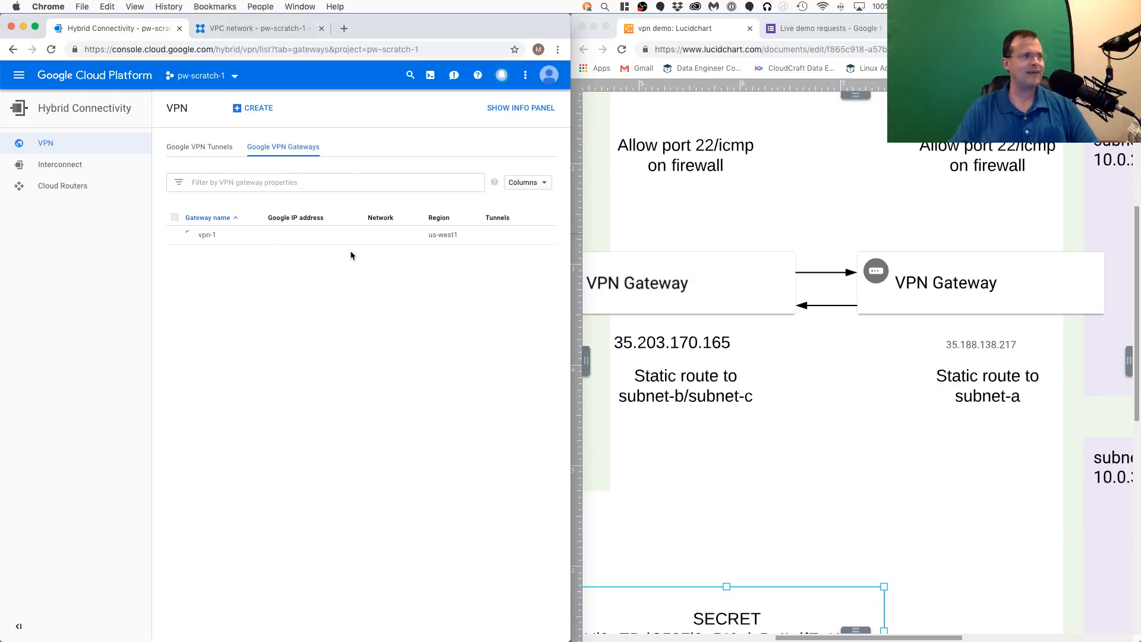
left_click(256, 109)
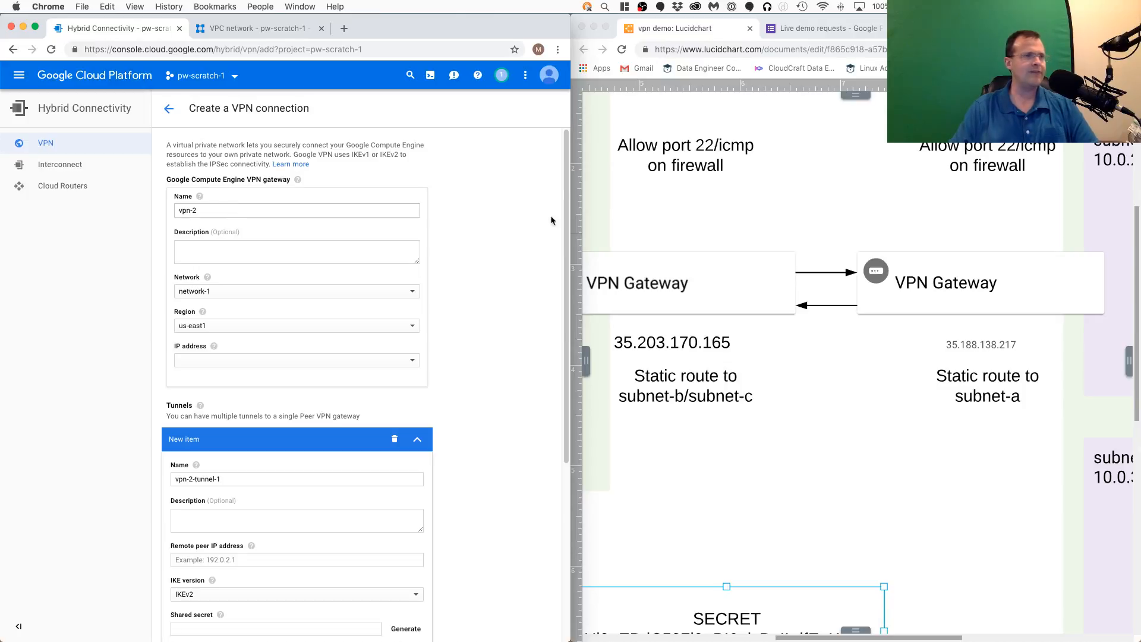
left_click(254, 207)
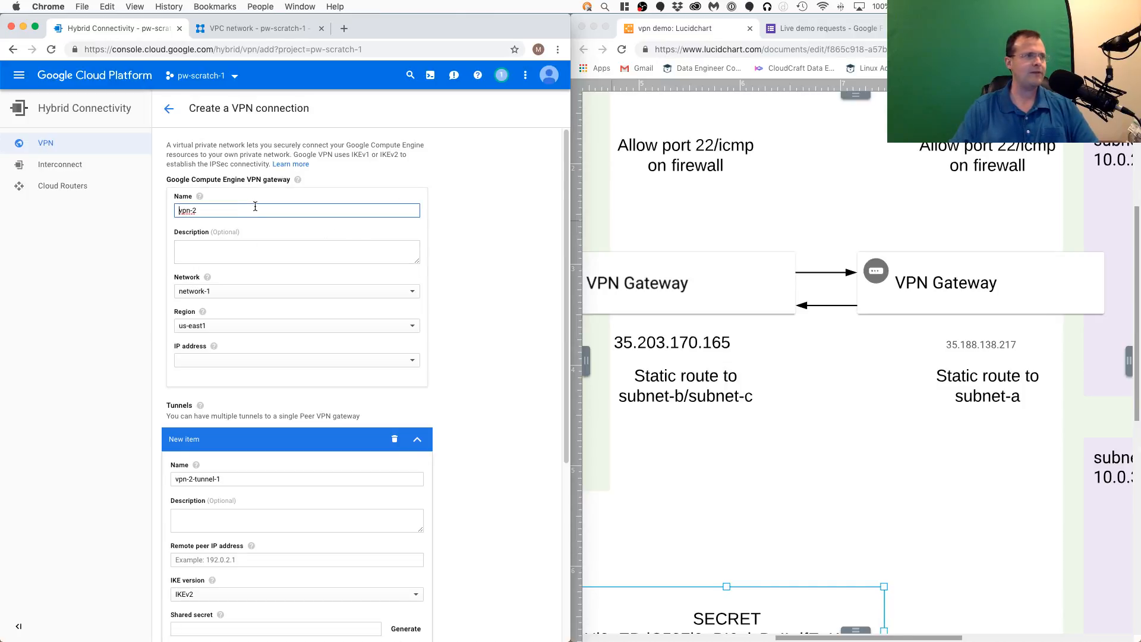
left_click(232, 296)
left_click(225, 309)
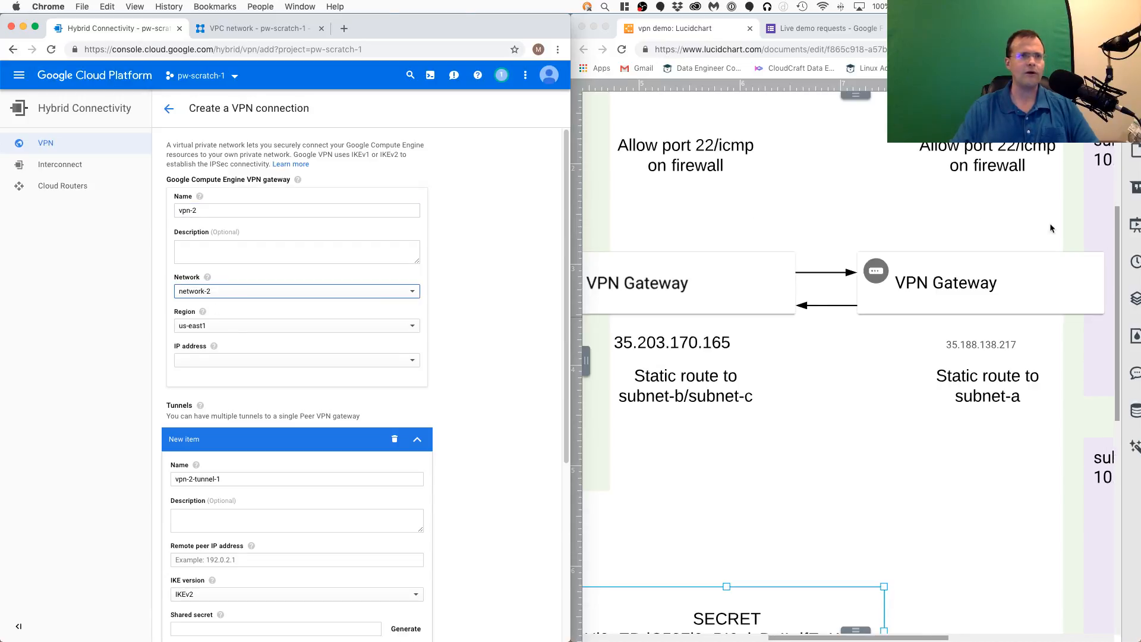
- Check subnet-b's region in the diagram and set the vpn-2 gateway's region to us-central1
left_click(930, 639)
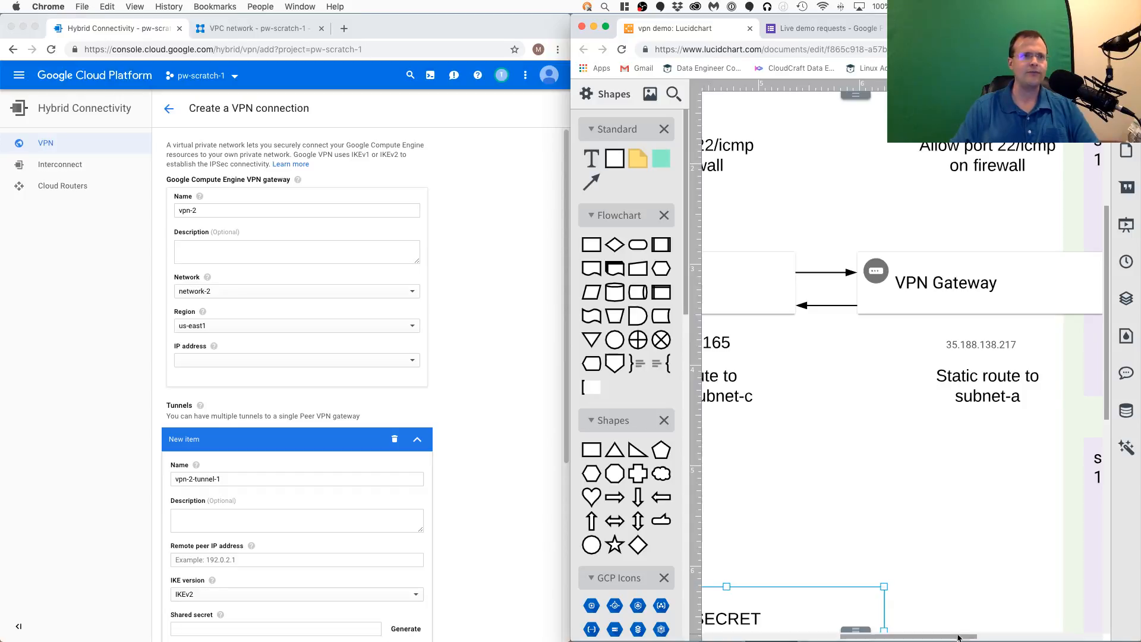
left_click_drag(930, 617, 1017, 616)
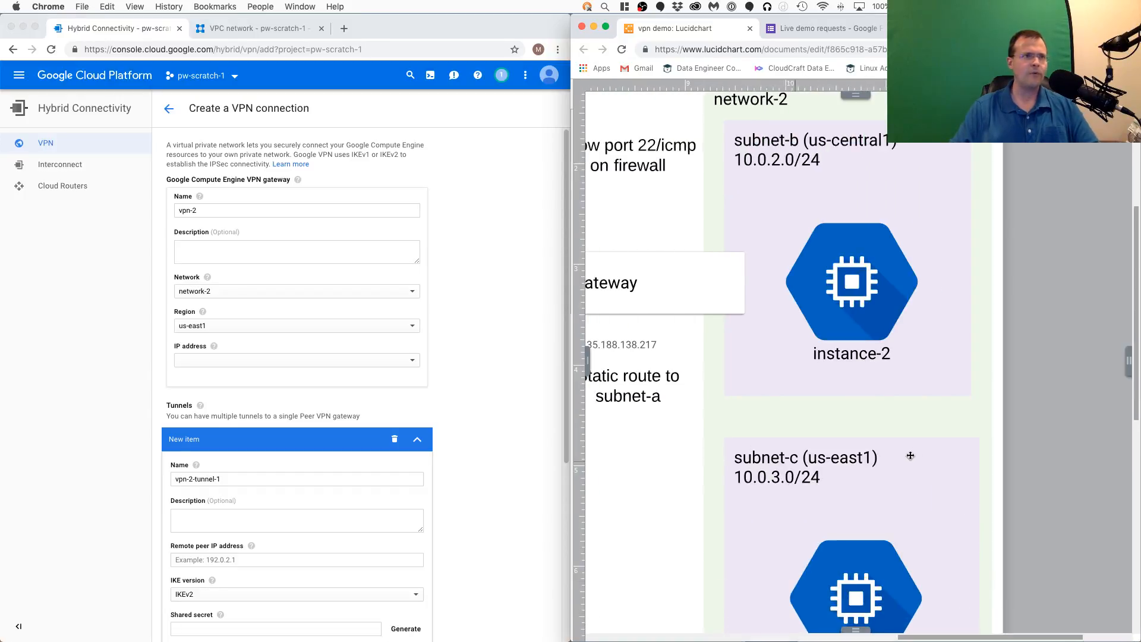
left_click_drag(968, 418, 997, 485)
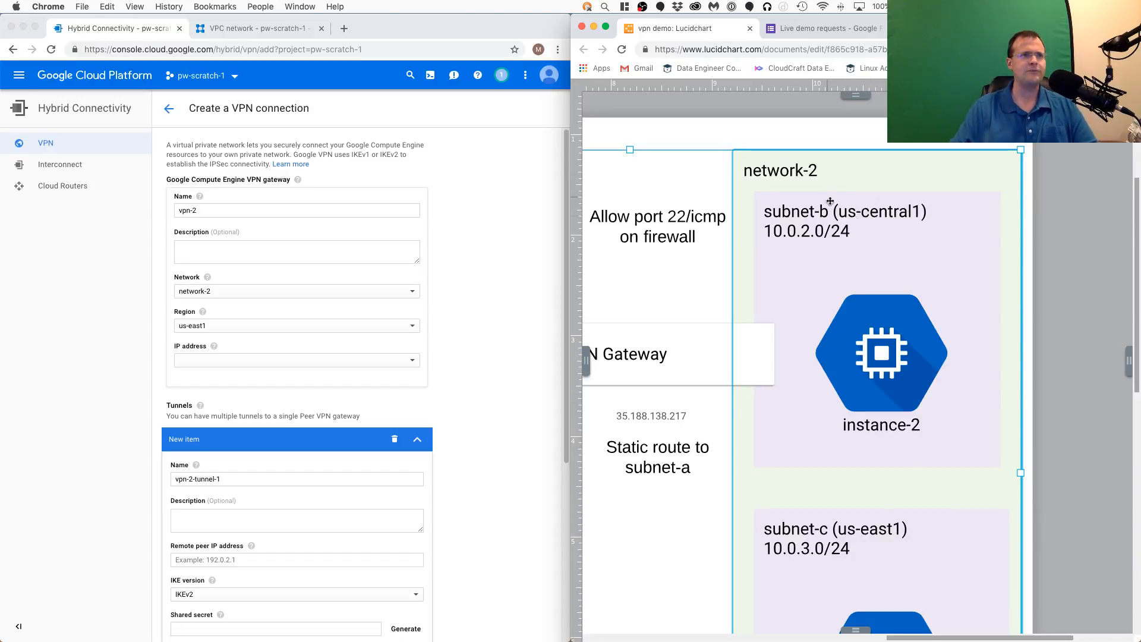
left_click(227, 324)
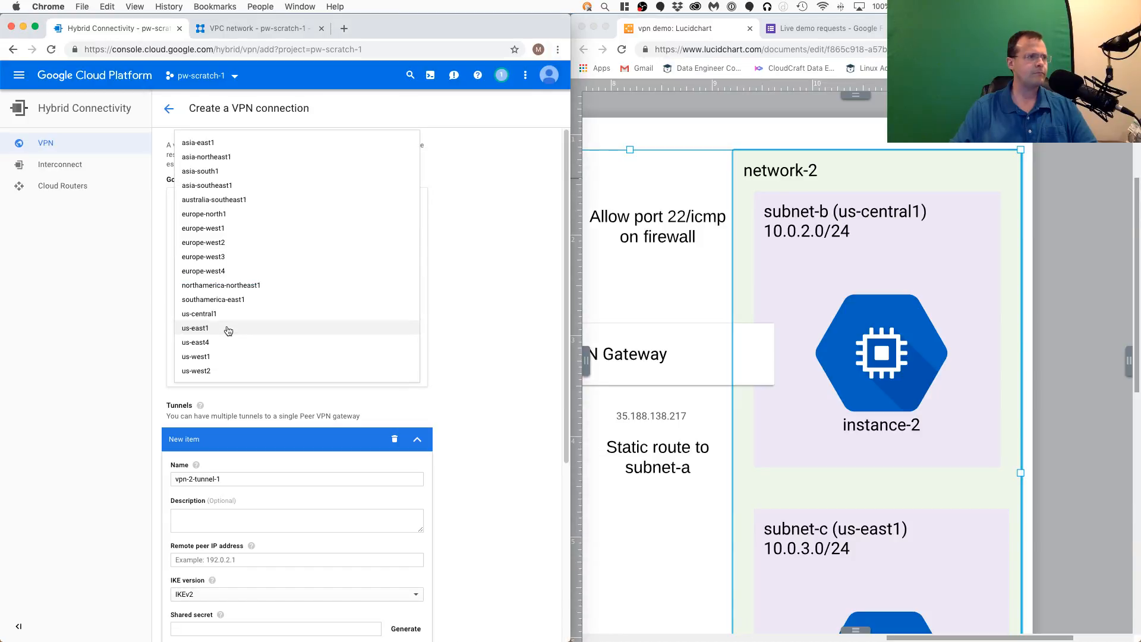
left_click(225, 315)
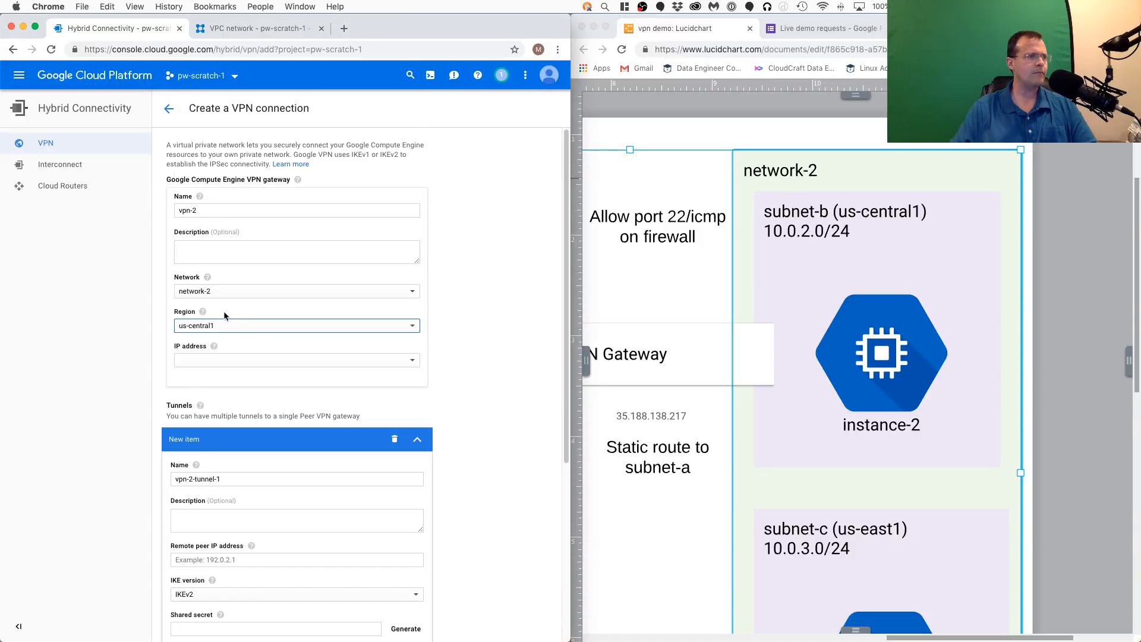
- Assign the reserved address network-2-static-ip (35.188.138.217) to the vpn-2 gateway and compare it with the diagram
left_click(239, 370)
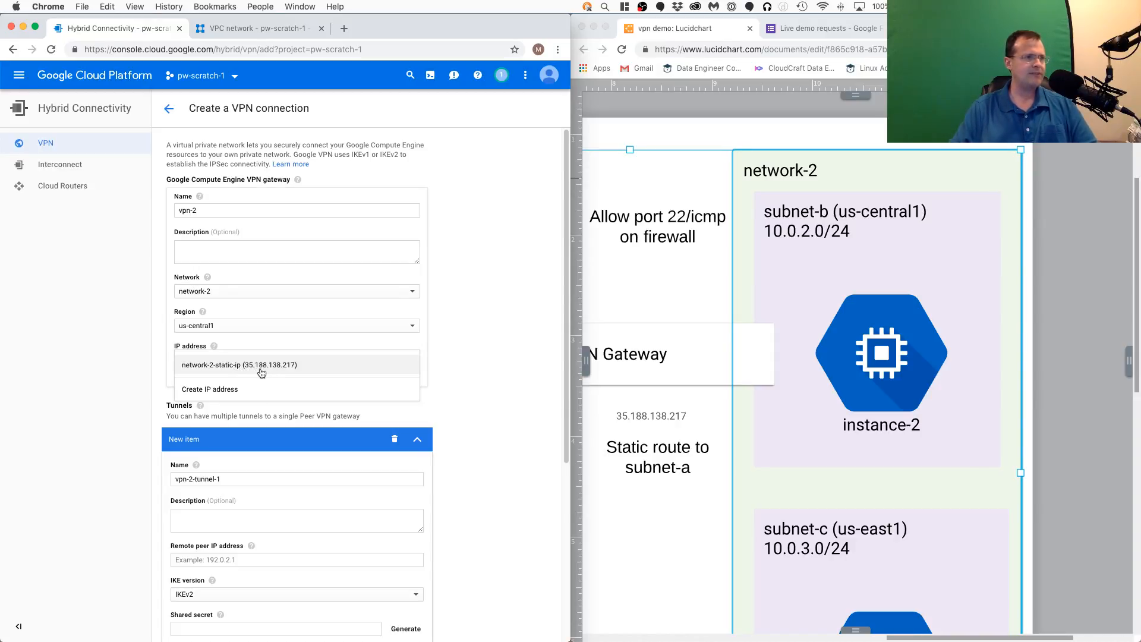
left_click(263, 370)
left_click(782, 473)
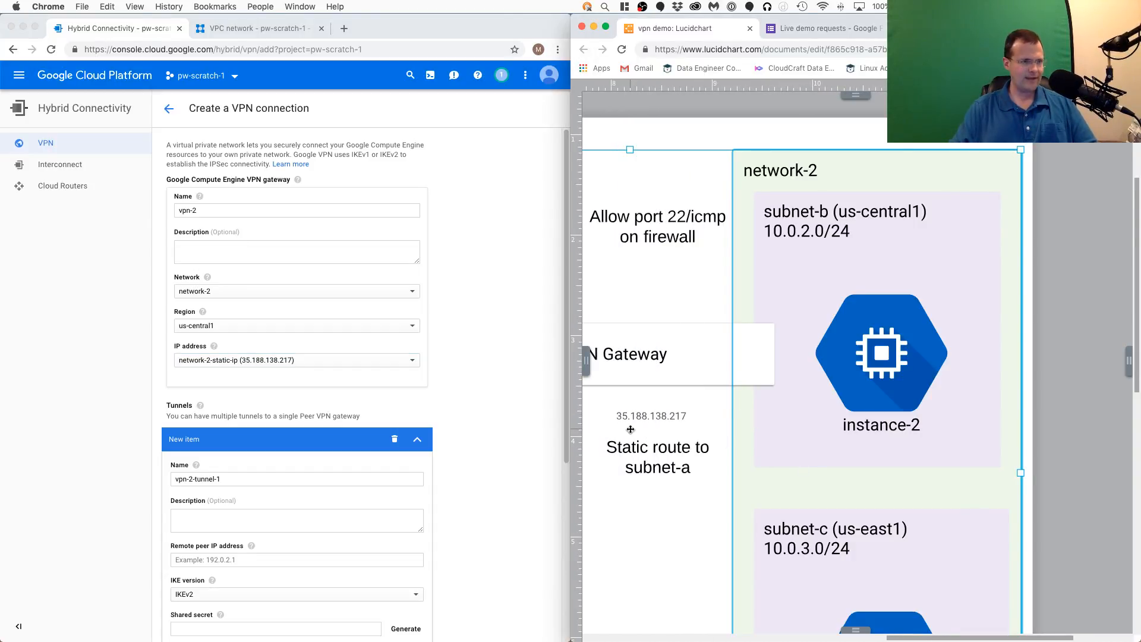
left_click(456, 319)
- Look up the network-1 VPN gateway's address in the diagram and set the vpn-2-tunnel-1 remote peer IP address to 35.203.170.165
scroll(455, 320, "down", 4)
left_click(764, 428)
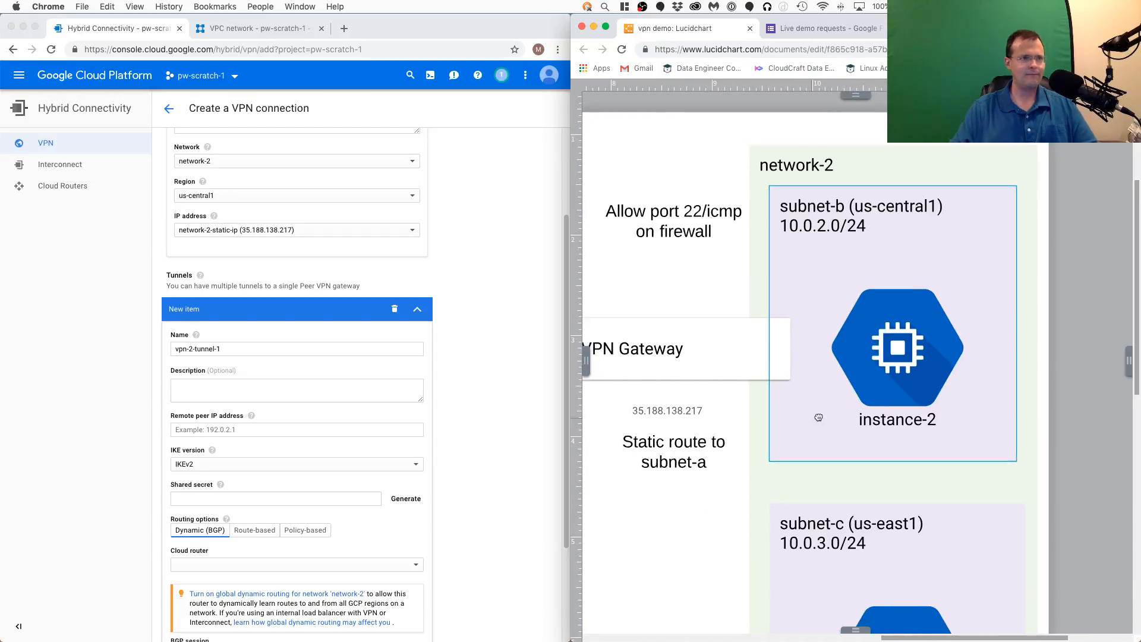
scroll(812, 420, "left", 5)
scroll(811, 420, "down", 2)
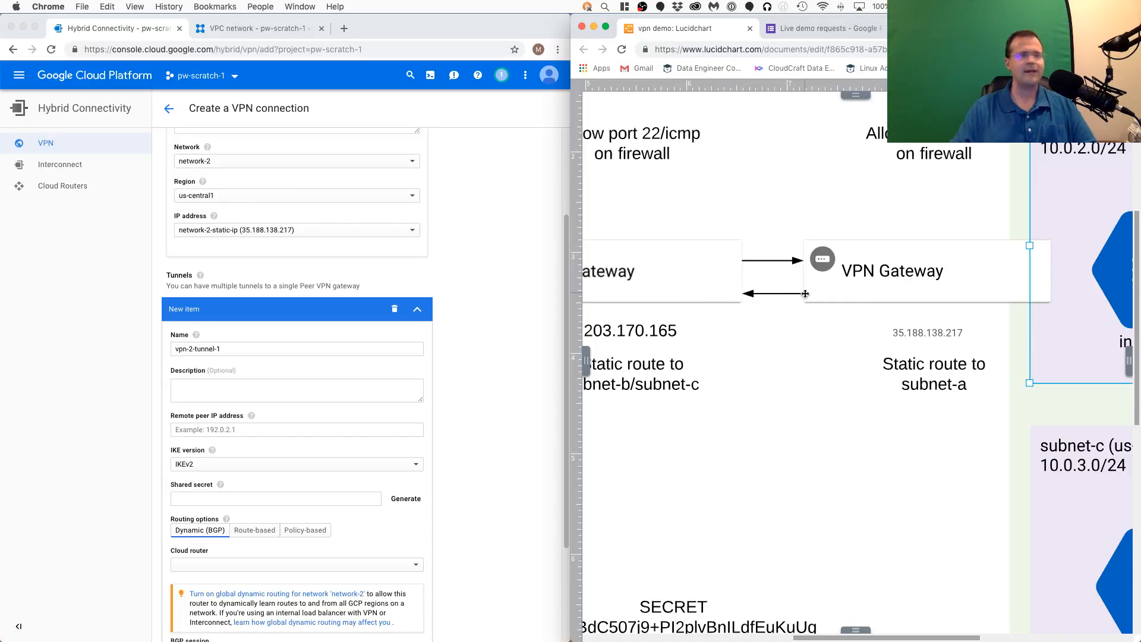
left_click(470, 291)
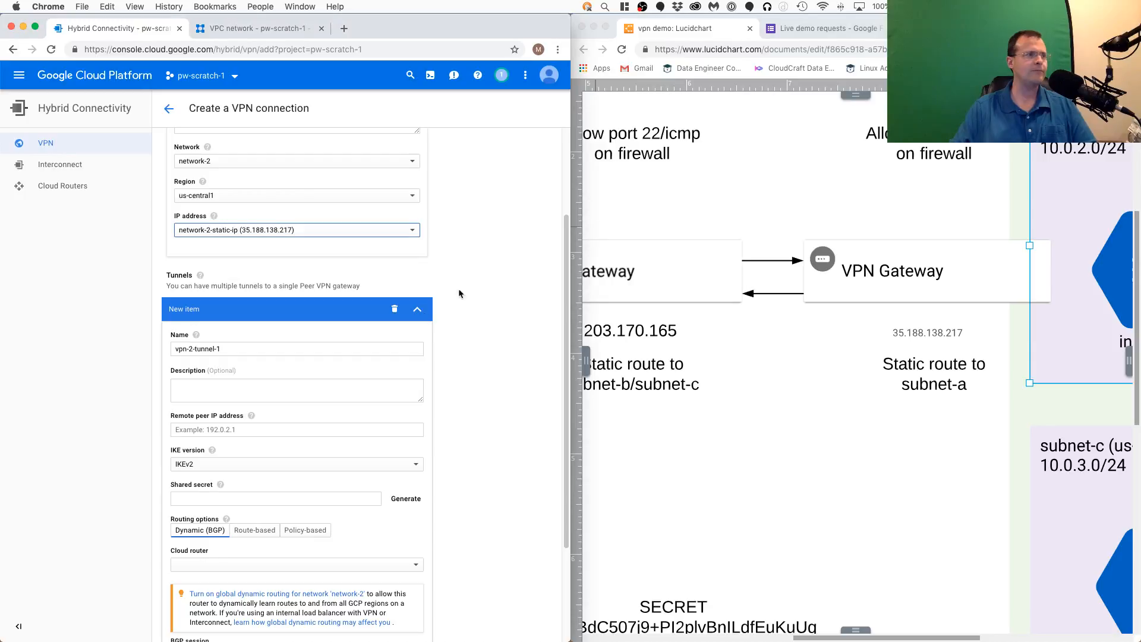
left_click(259, 429)
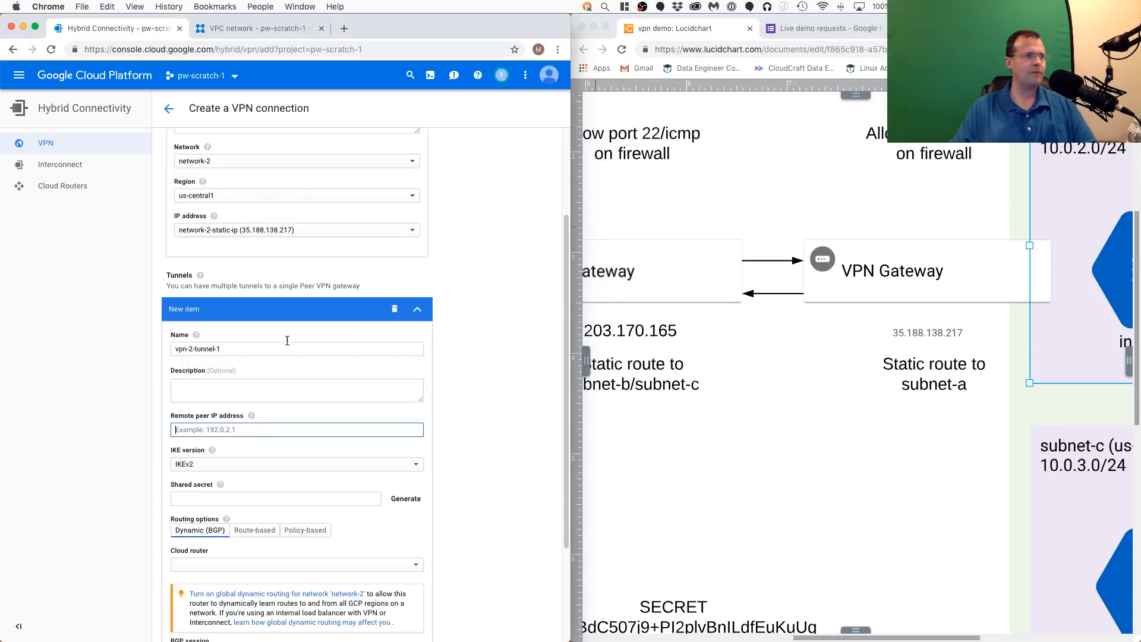
left_click(893, 639)
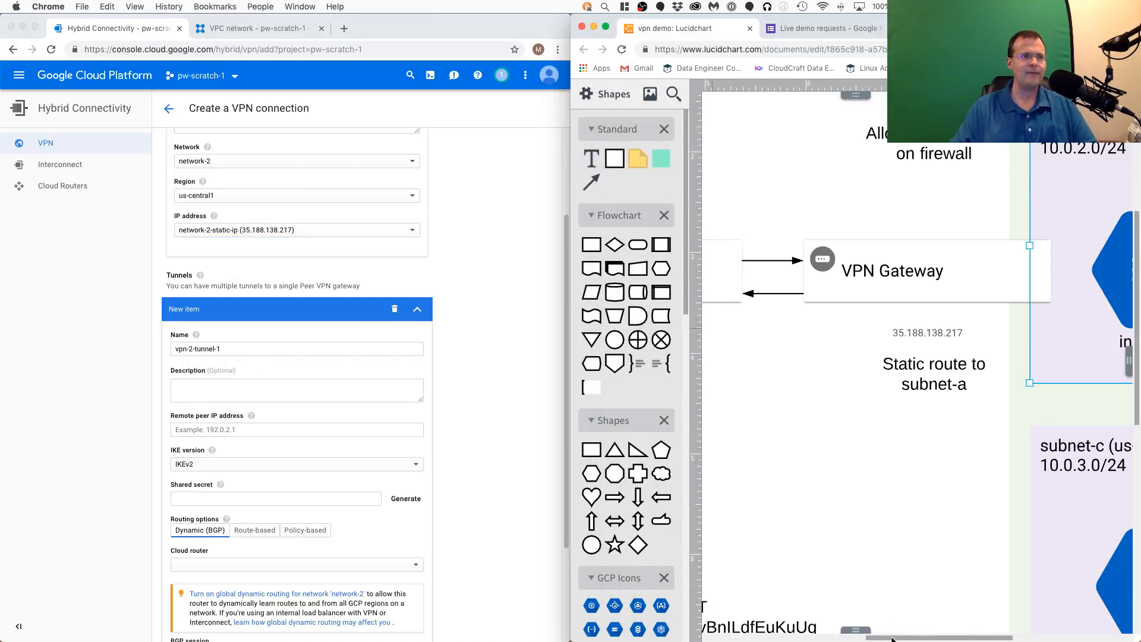
left_click(884, 637)
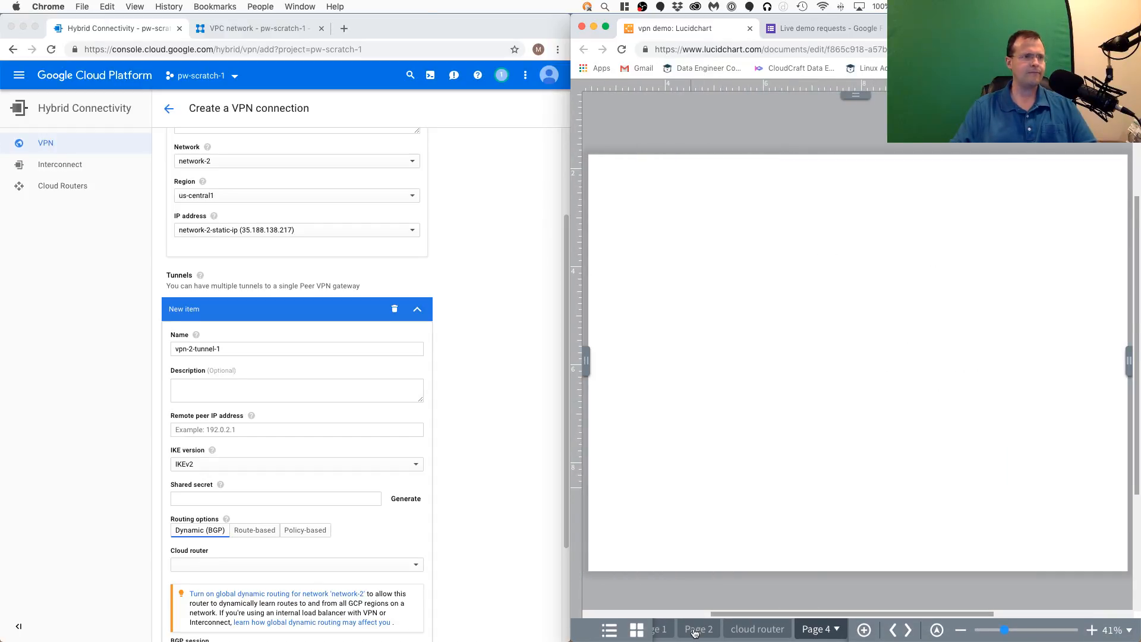
left_click(694, 630)
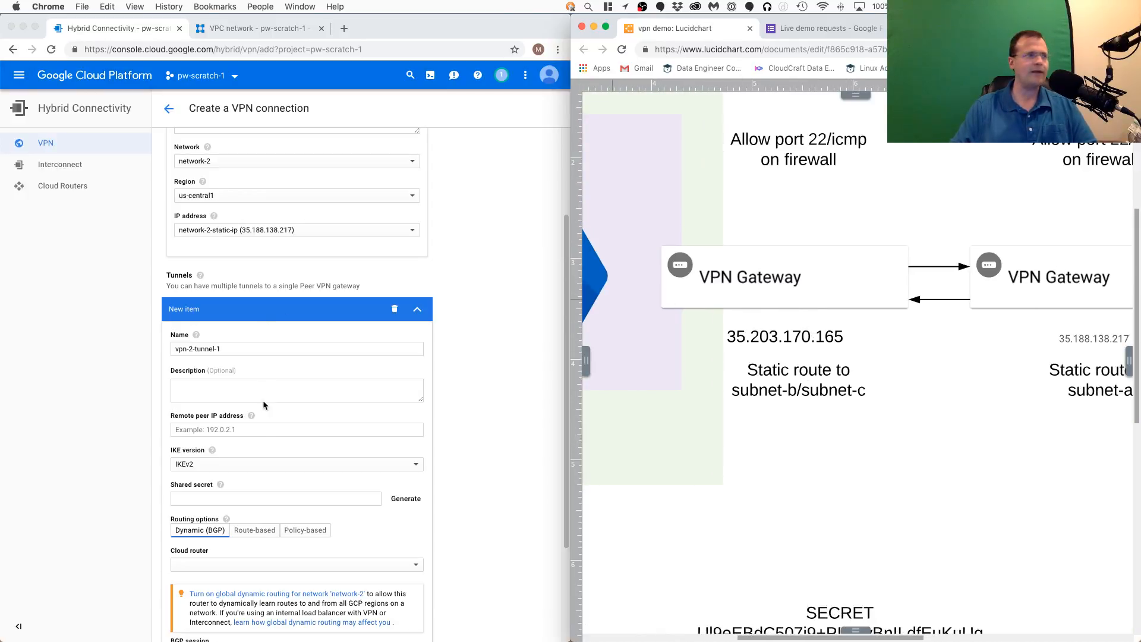
left_click(250, 429)
type("35.203")
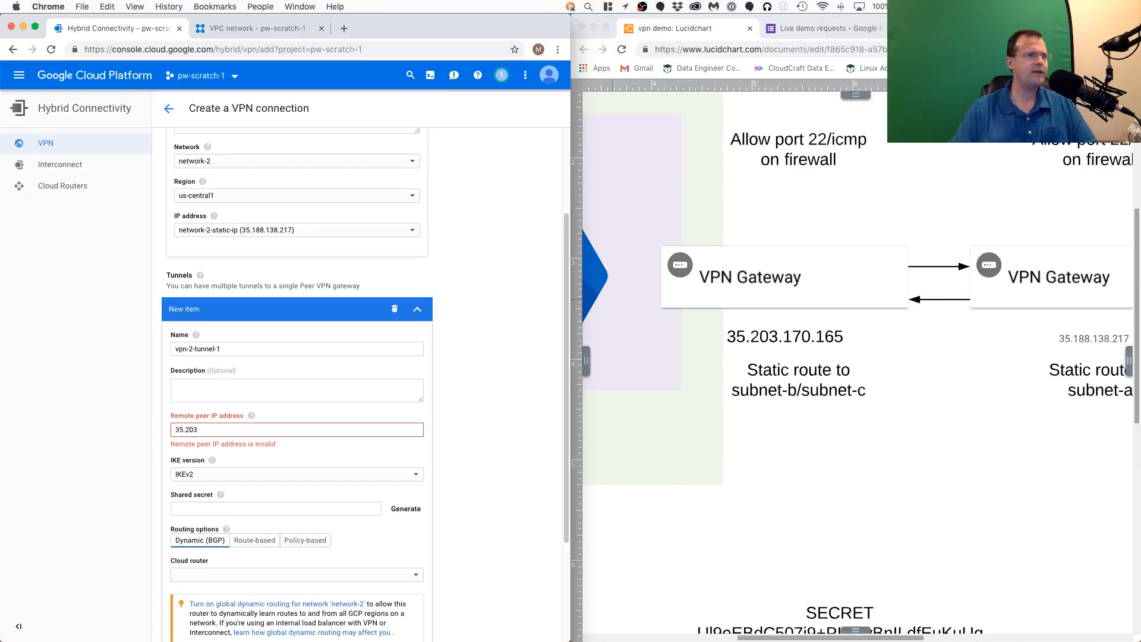
type(".170.")
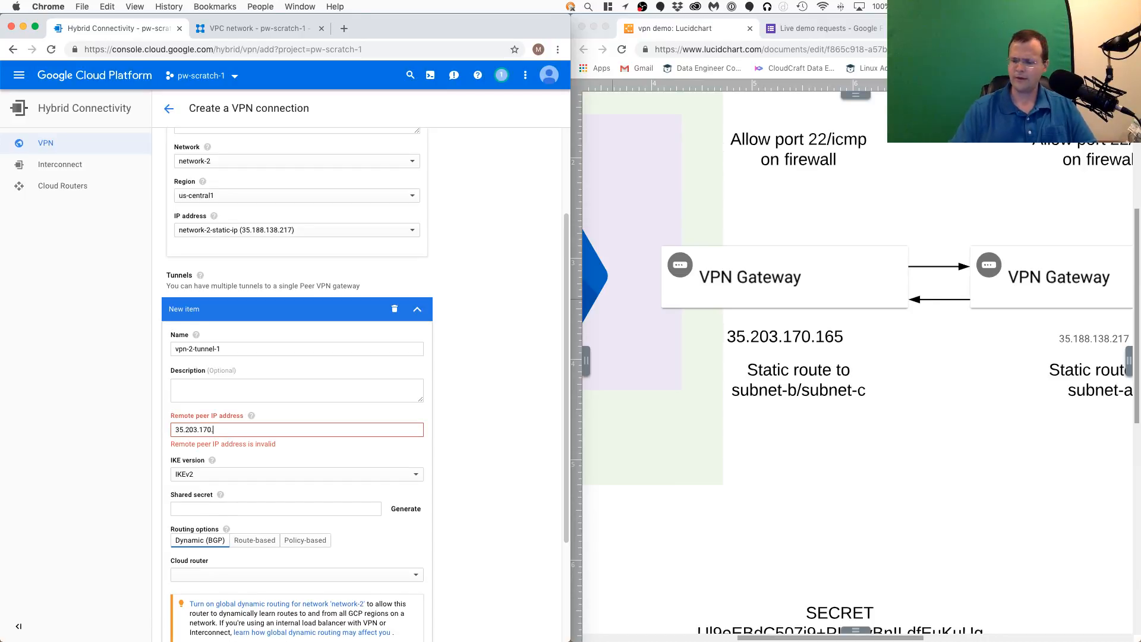
type("165")
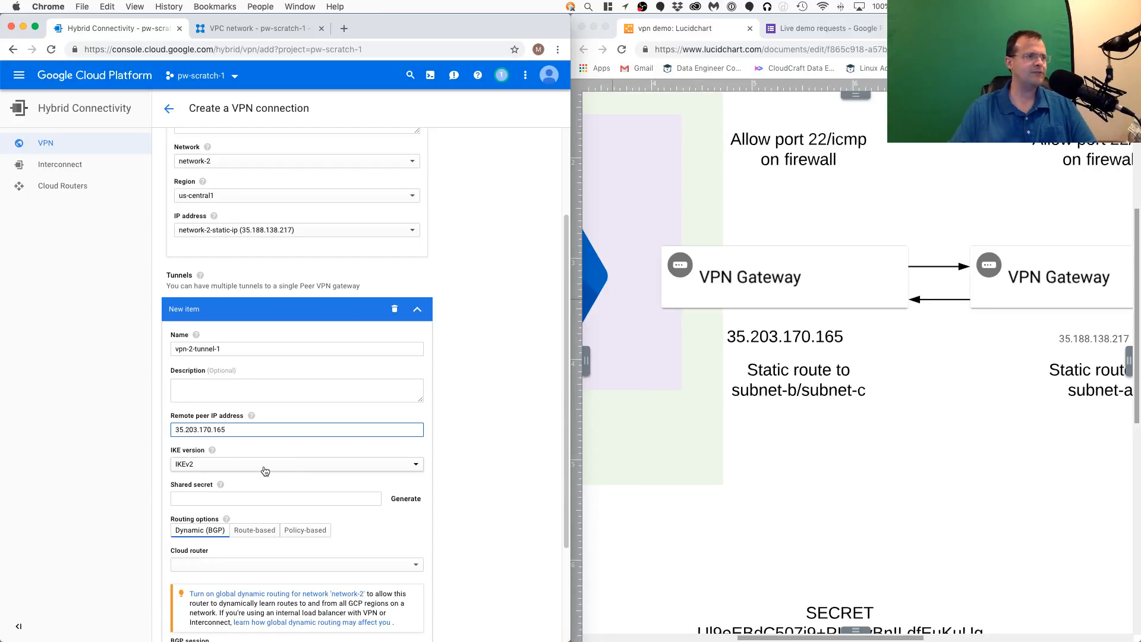
- Paste the shared secret for vpn-2-tunnel-1 and set its routing option to Route-based
left_click(312, 498)
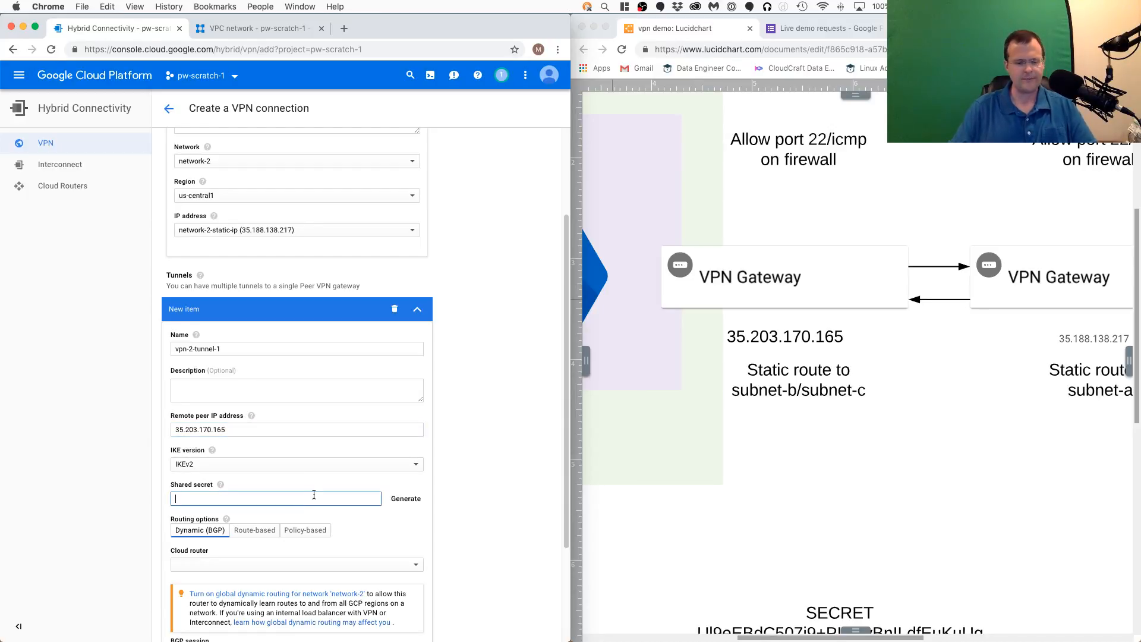
key("super+v")
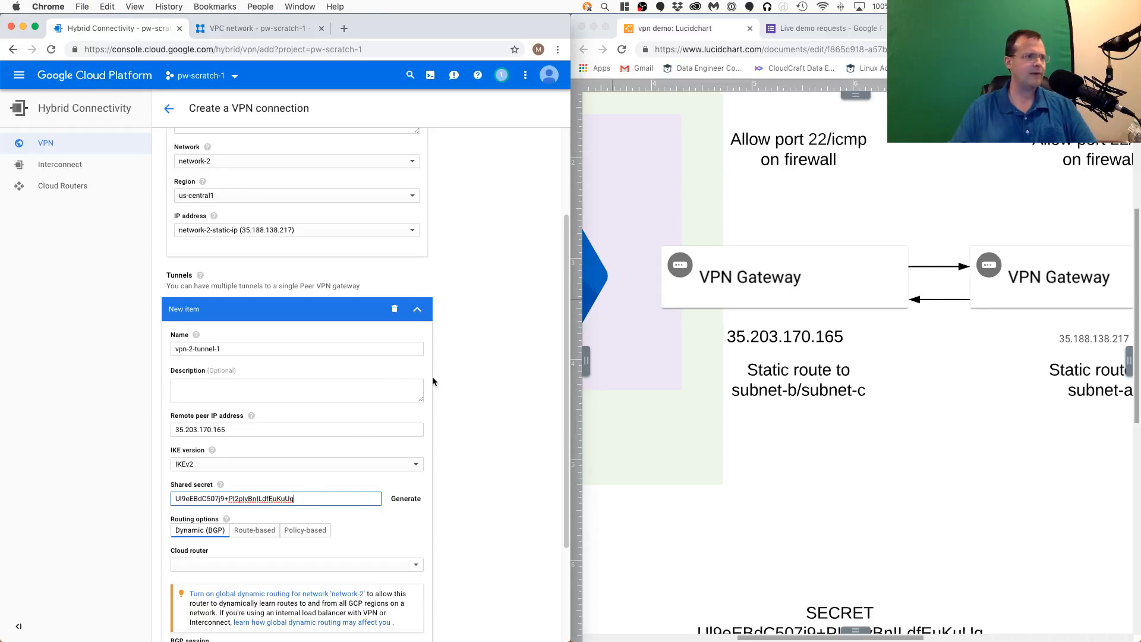
scroll(434, 381, "down", 1)
scroll(434, 377, "down", 5)
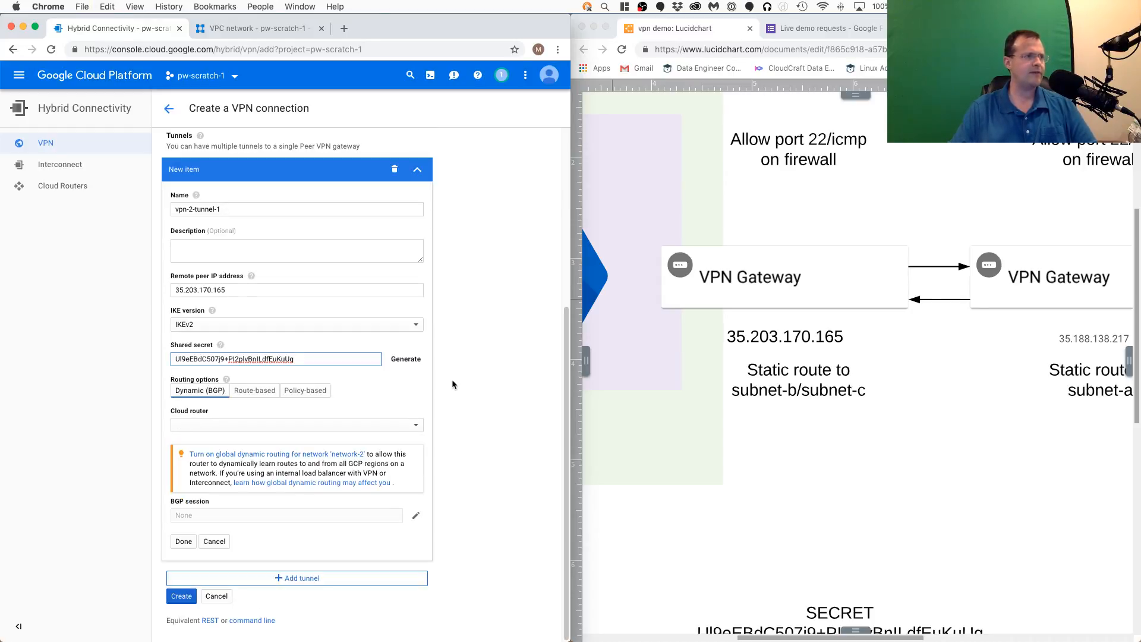
left_click(262, 396)
- Add subnet-a's range 10.0.1.0/24 from the diagram as the tunnel's remote network IP range and create the VPN connection
left_click(805, 451)
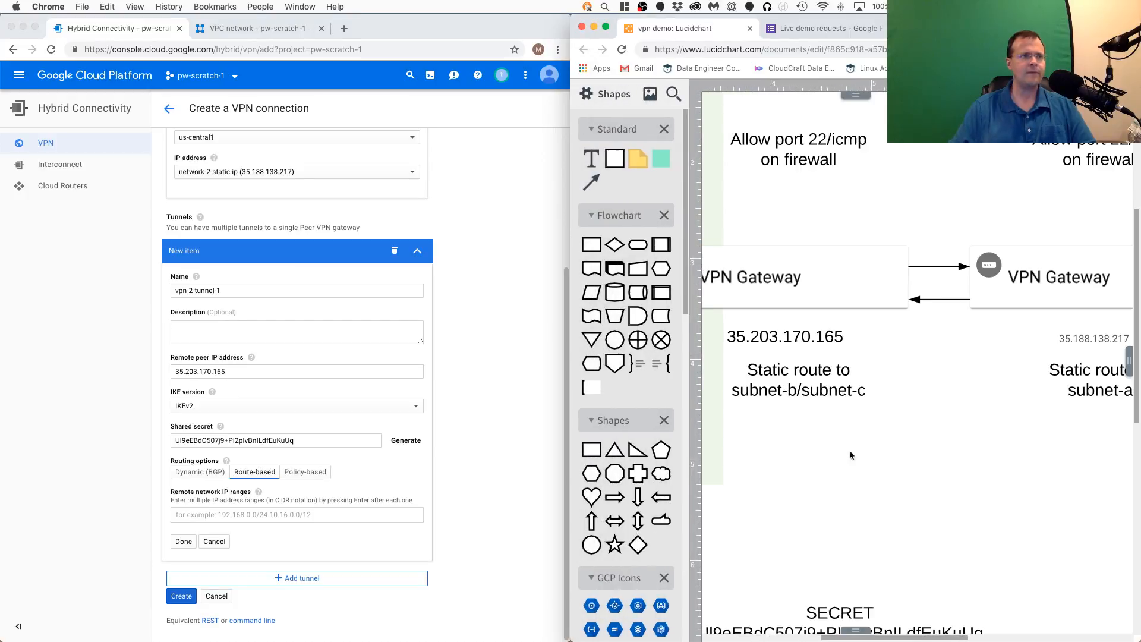
scroll(776, 438, "left", 5)
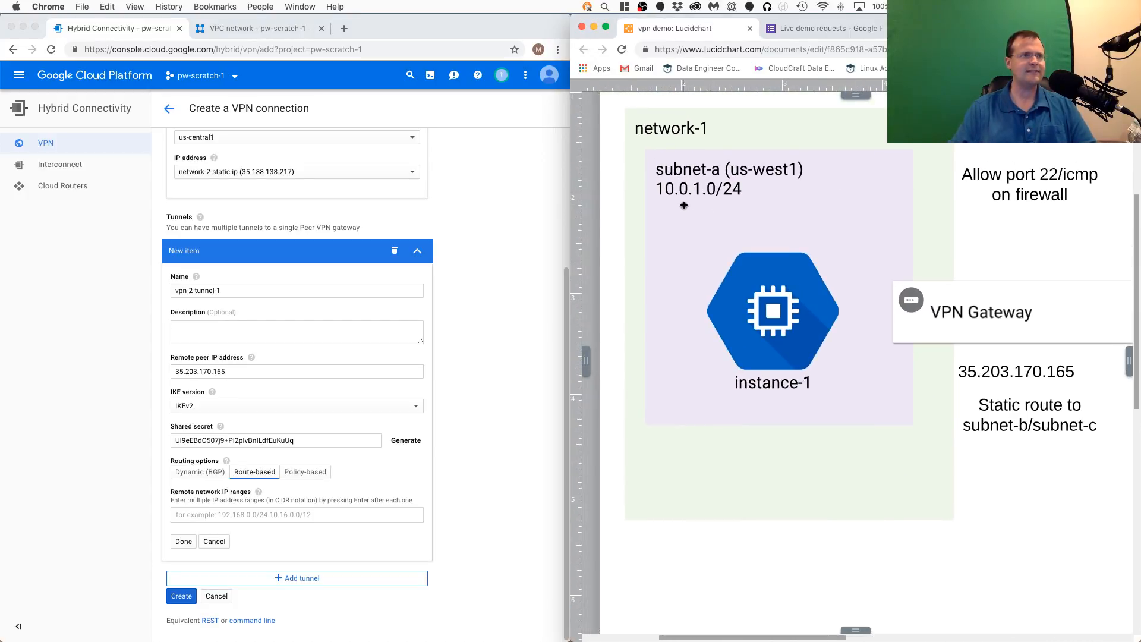
left_click(276, 515)
left_click(276, 515)
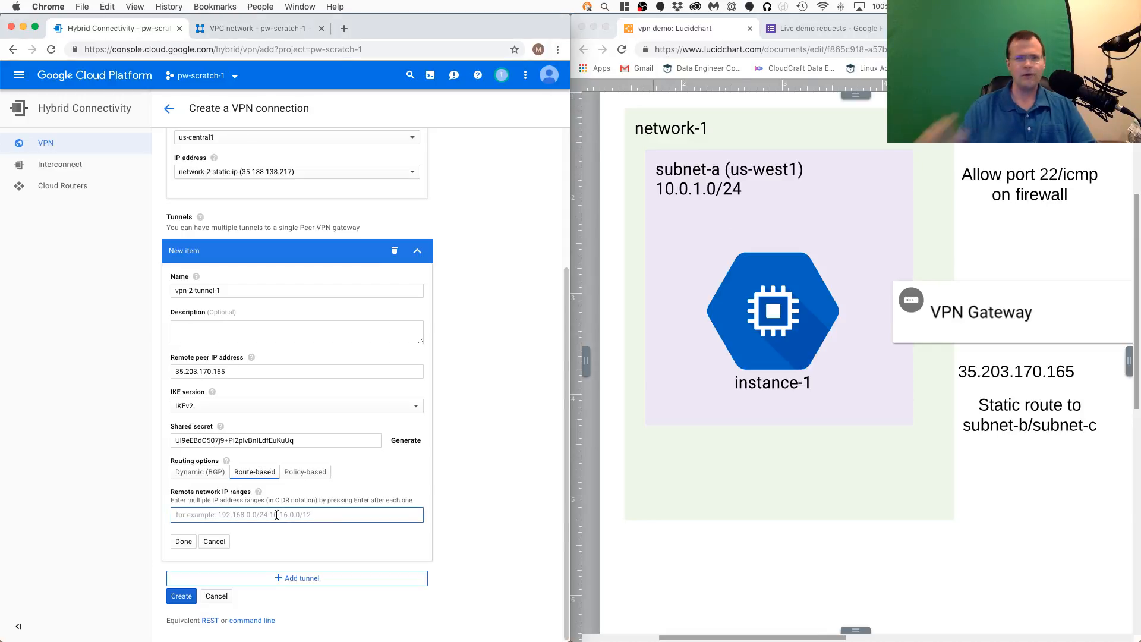
type("10.0.1.0/24")
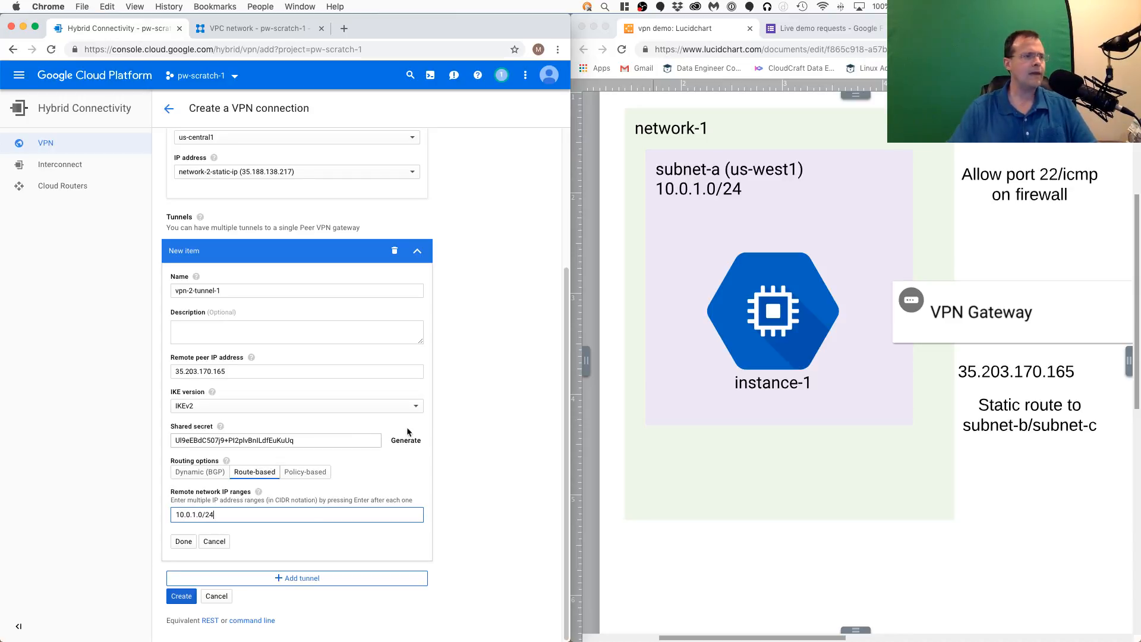
key("Return")
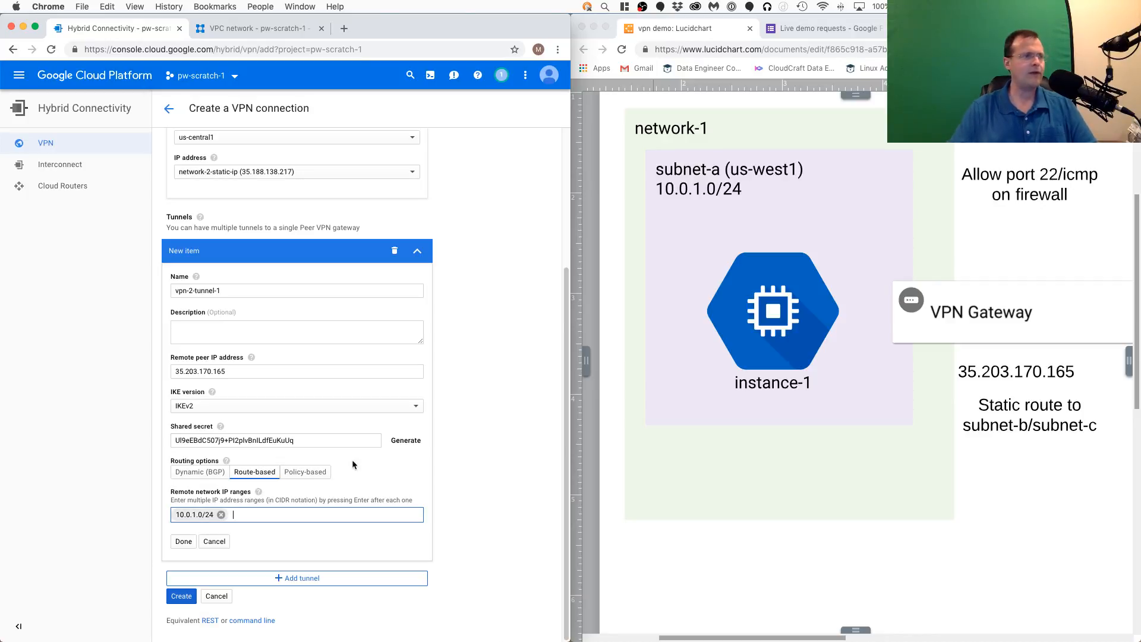
left_click(489, 411)
left_click(181, 597)
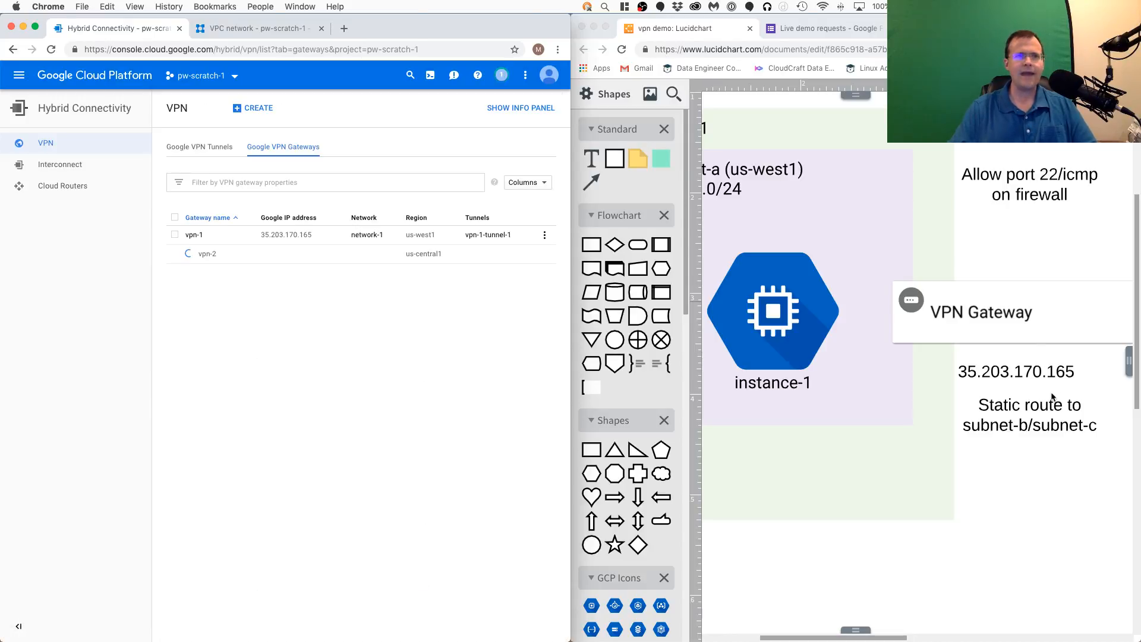
- Examine the static routes and the links between the two VPN gateways in the diagram
scroll(1064, 398, "down", 2)
left_click(949, 423)
left_click_drag(1081, 425, 785, 424)
scroll(865, 416, "up", 1)
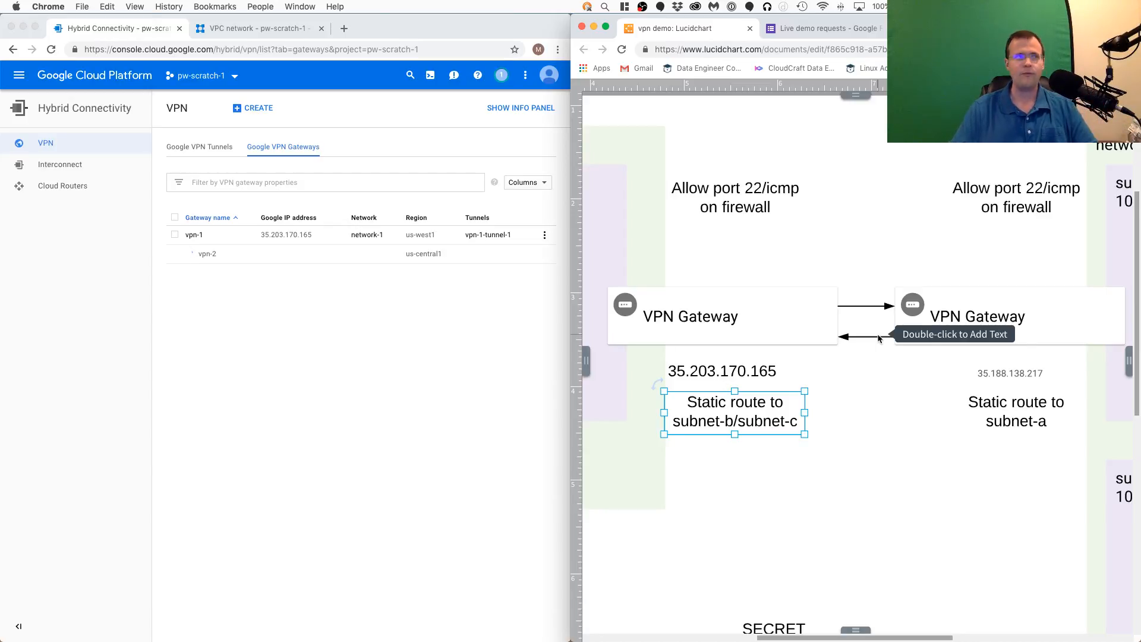
- List the Google VPN tunnels, refresh the page to check both tunnels' status, and review the gateways in the diagram
left_click(159, 333)
left_click(215, 149)
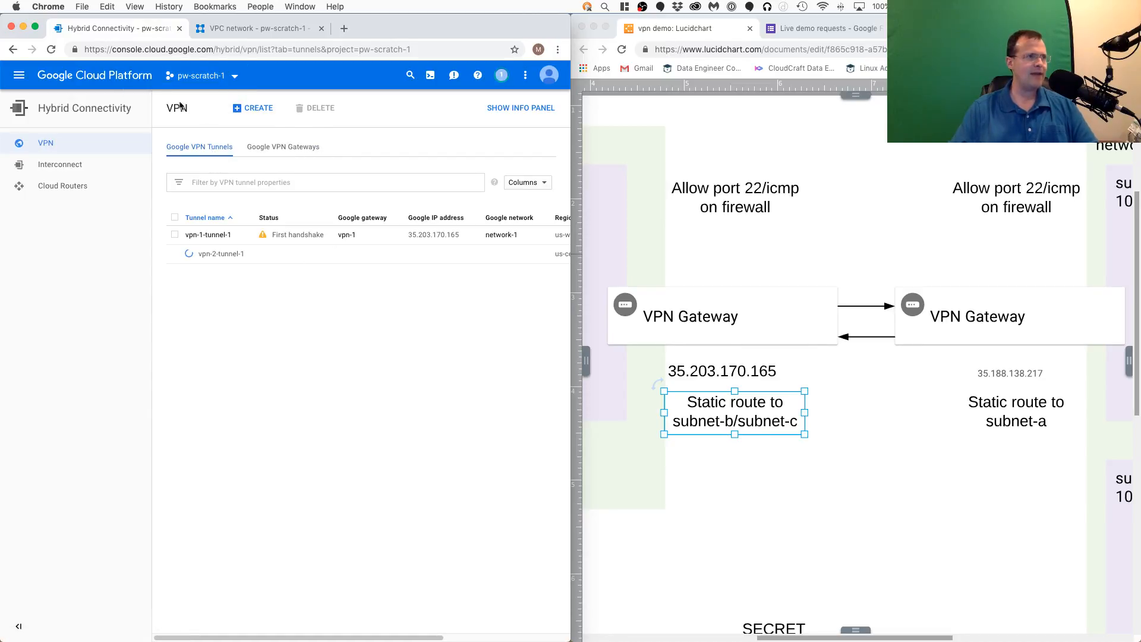
left_click(51, 49)
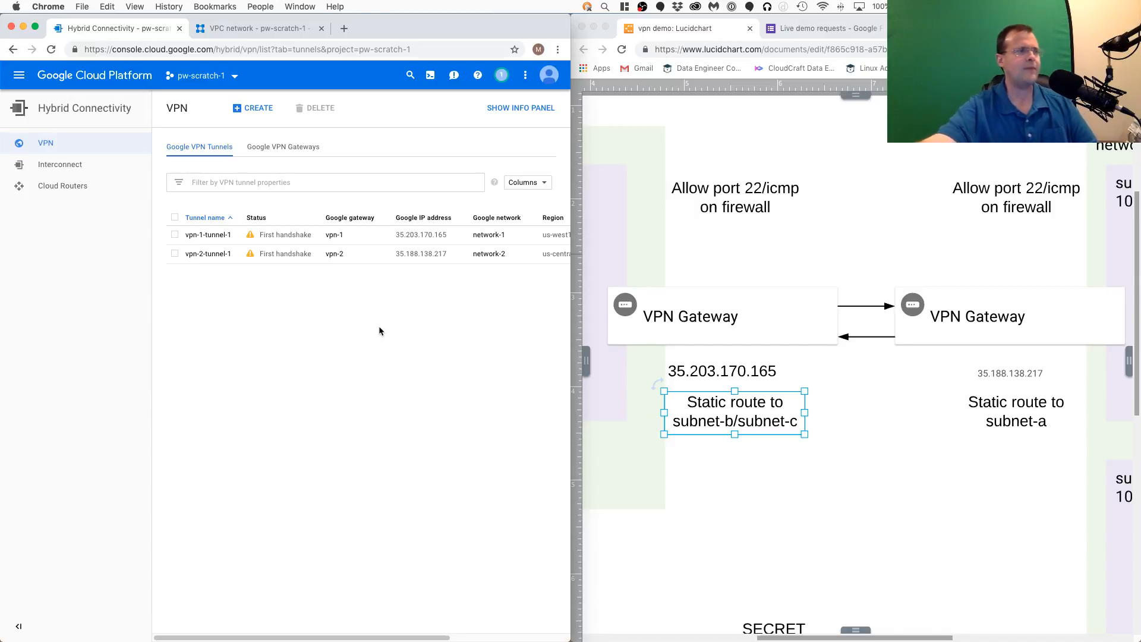
left_click(51, 50)
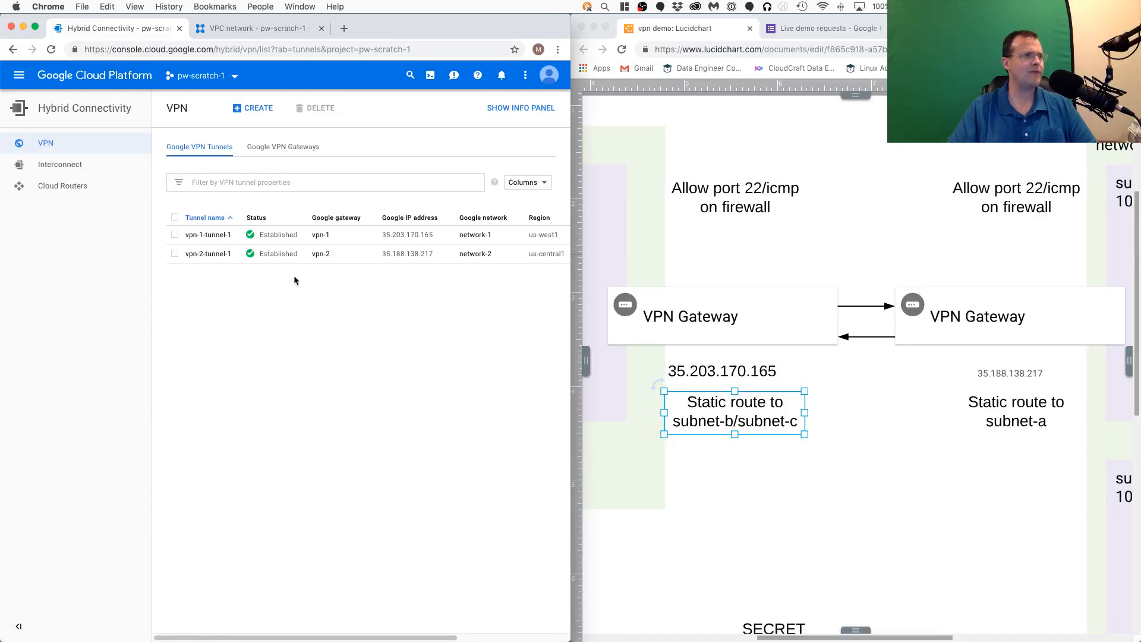
left_click(867, 364)
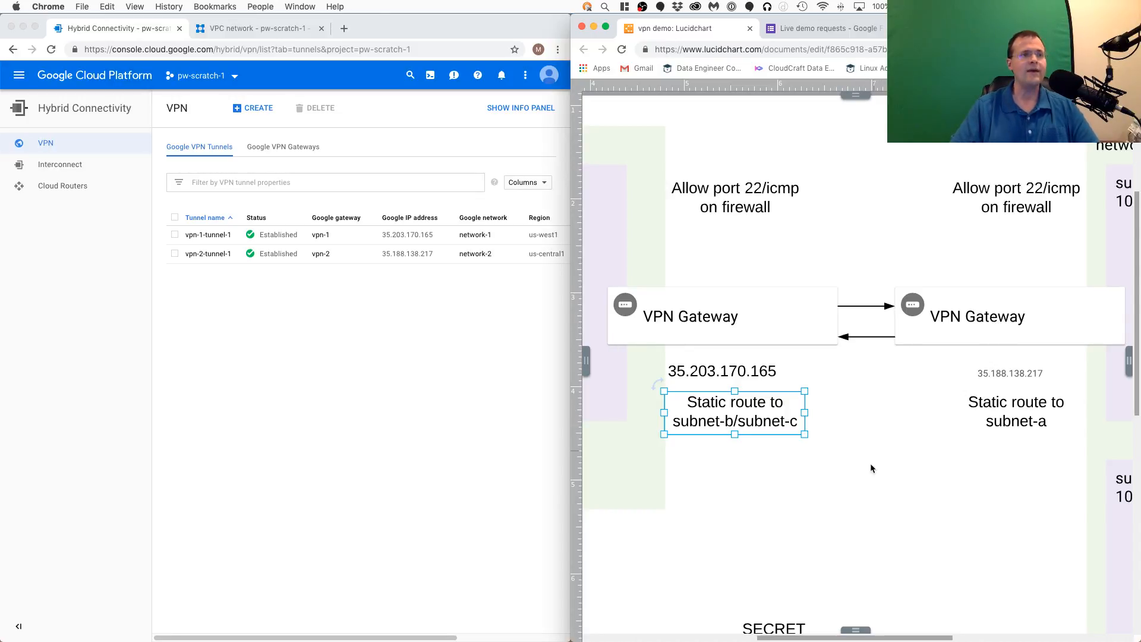
scroll(854, 499, "down", 5)
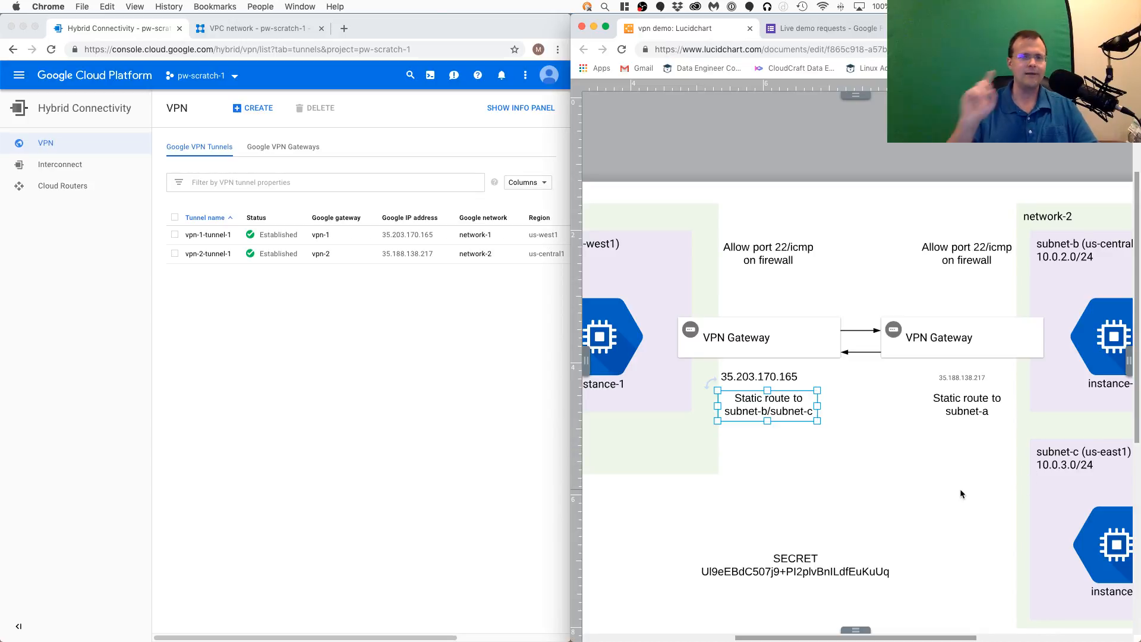
- Go from the external IP addresses page to the Compute Engine VM instances list
left_click(434, 397)
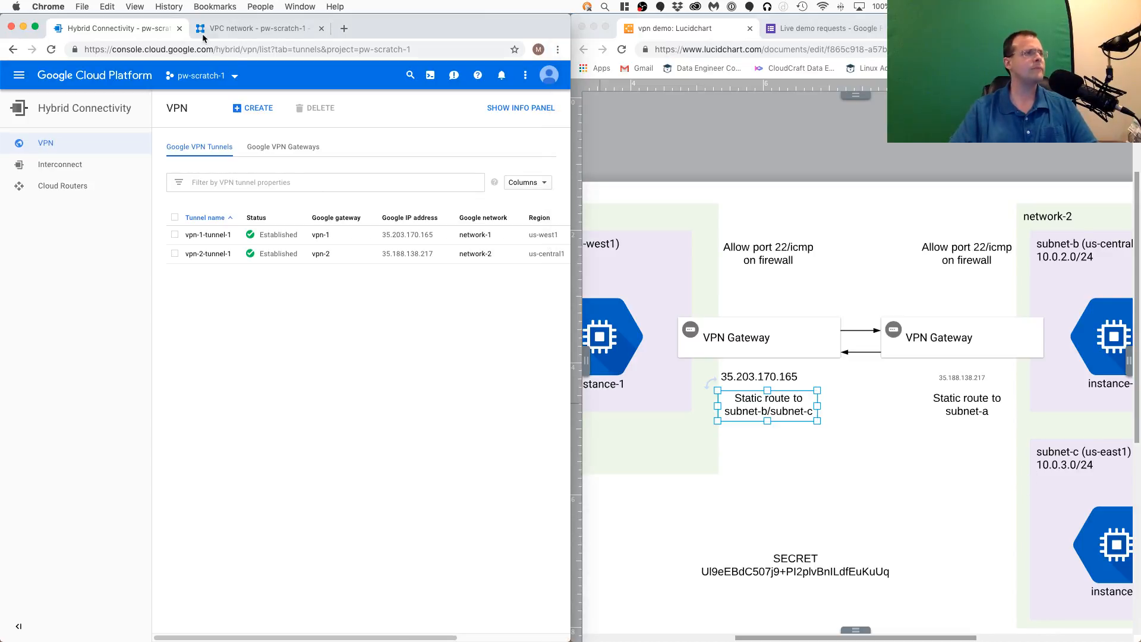
left_click(238, 28)
left_click(19, 75)
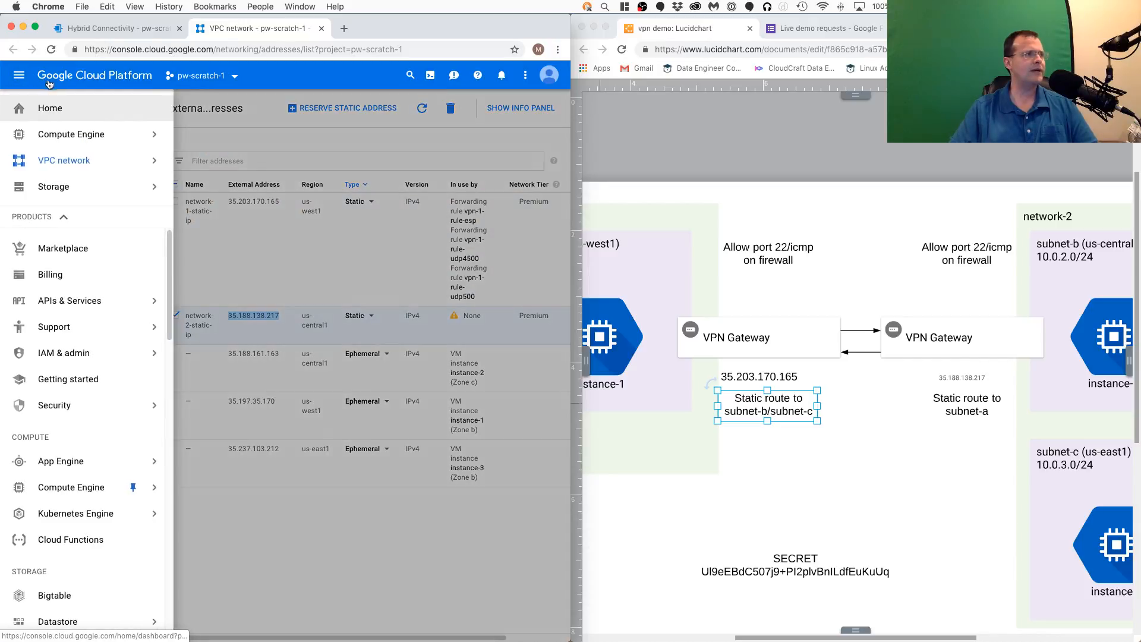
left_click(67, 137)
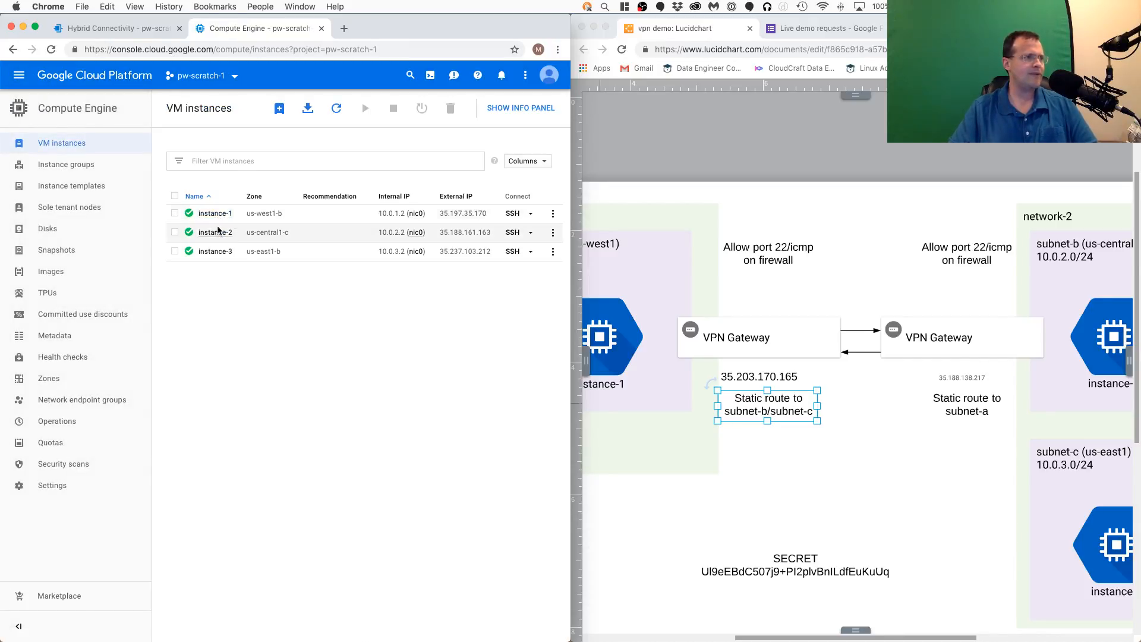
- Examine the whole diagram to see how instance-1 in network-1 connects through the VPN gateways to the instances in network-2
scroll(879, 344, "down", 1)
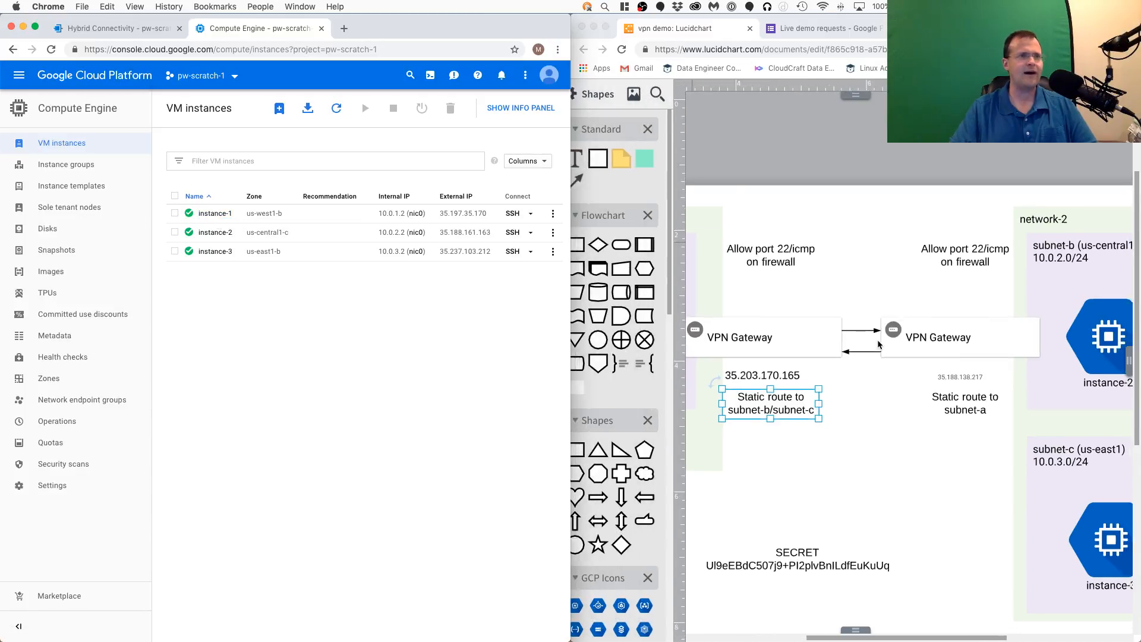
scroll(879, 344, "down", 3)
scroll(879, 343, "up", 4)
scroll(878, 345, "down", 4)
scroll(877, 348, "up", 4)
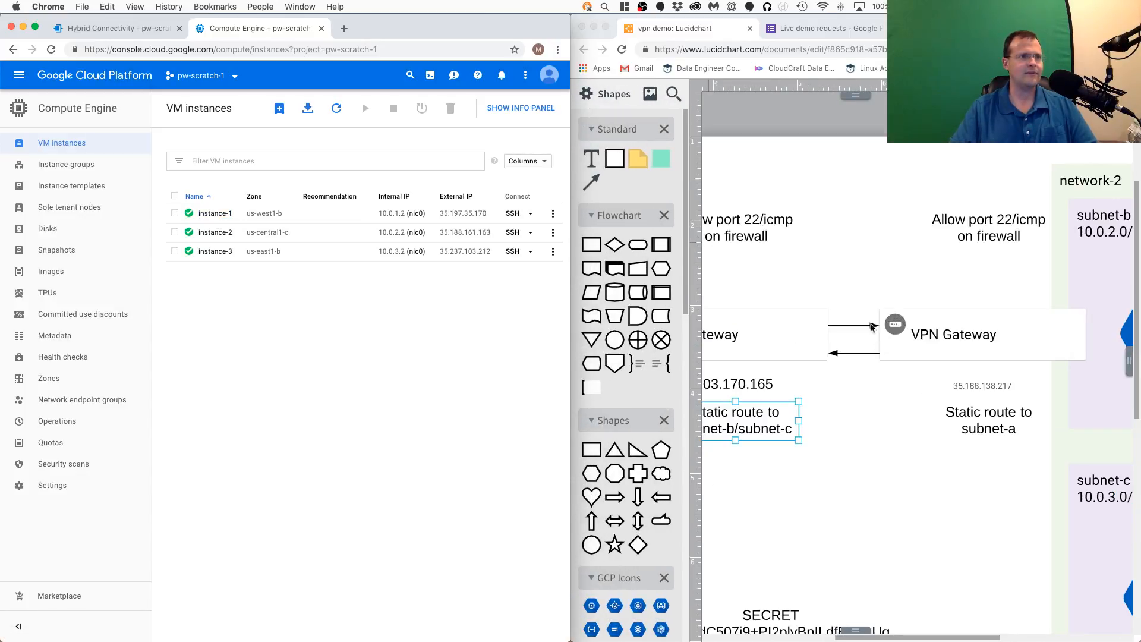
left_click(877, 348)
scroll(850, 311, "down", 4)
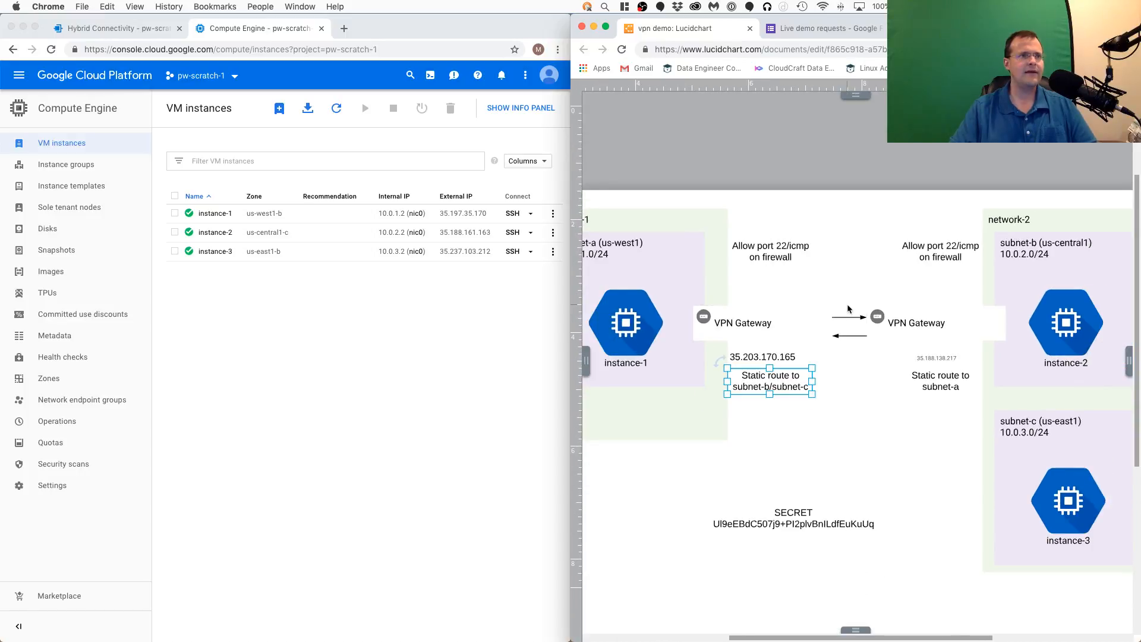
scroll(797, 268, "down", 3)
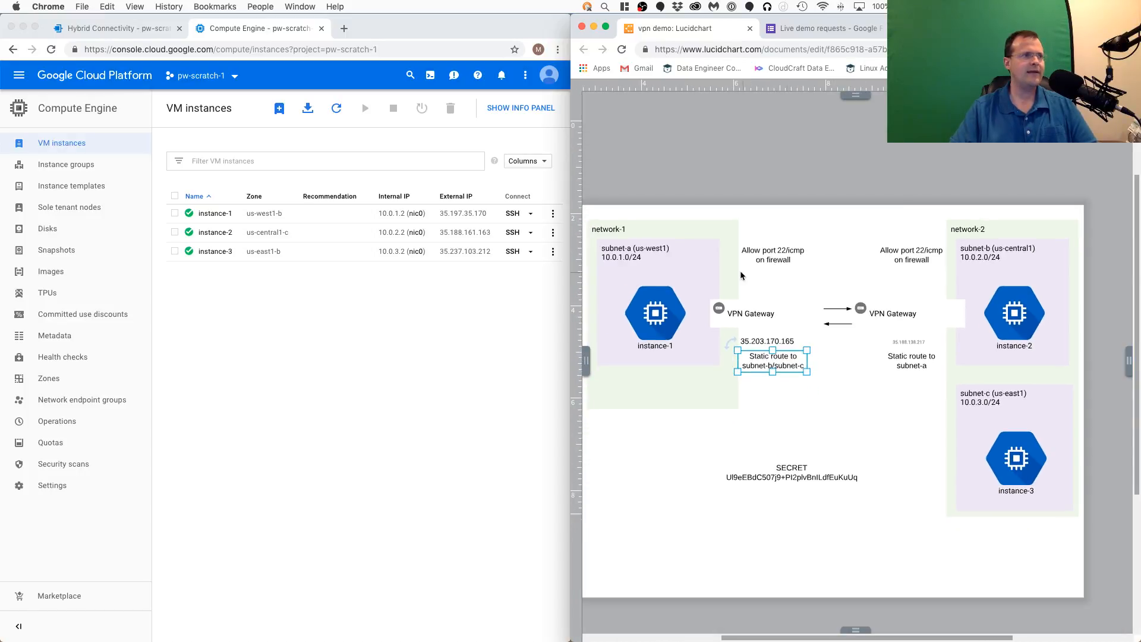
- Open an SSH session to instance-1 and place its terminal window over the diagram
left_click(308, 422)
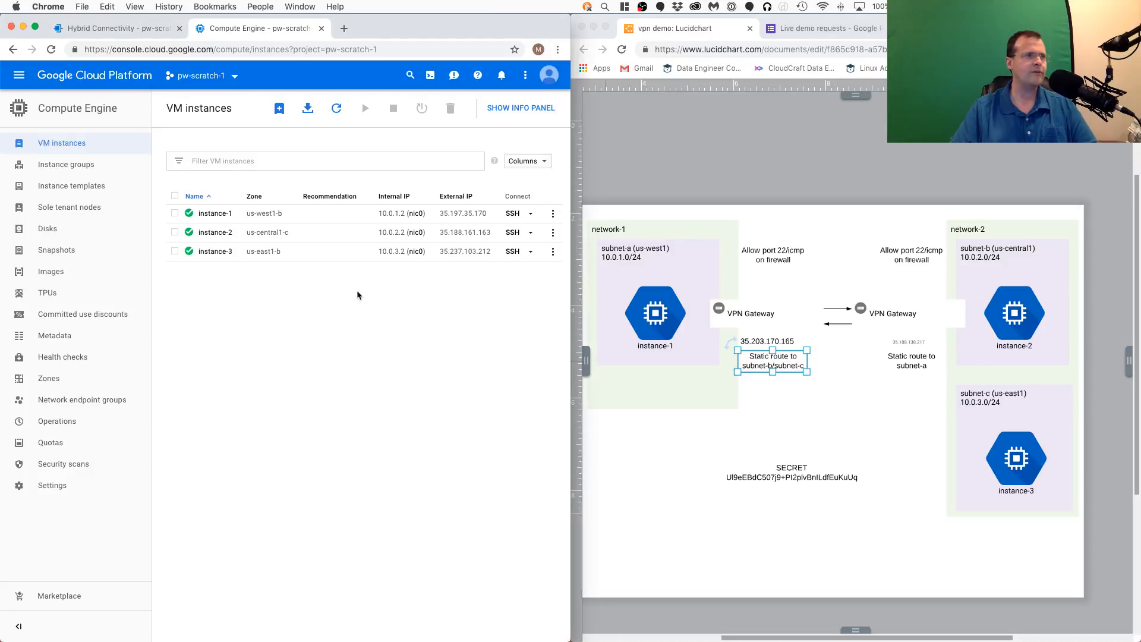
left_click(513, 214)
left_click_drag(301, 21, 883, 110)
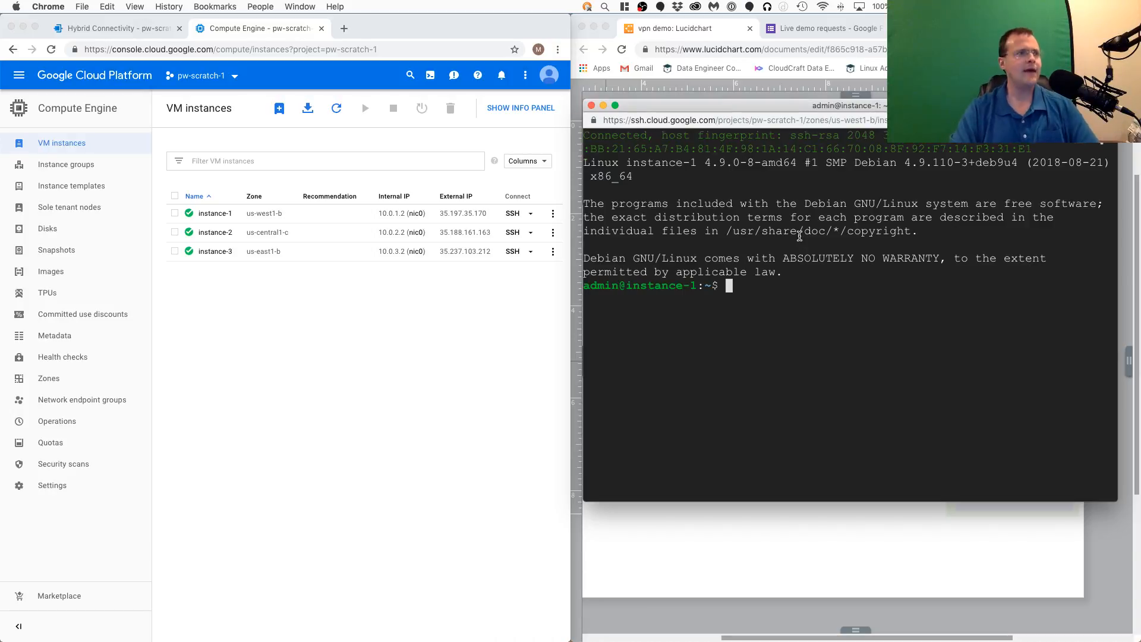
- Ping instance-2's external IP address 35.188.161.163 from instance-1, and stop the ping after several seconds
type("ping")
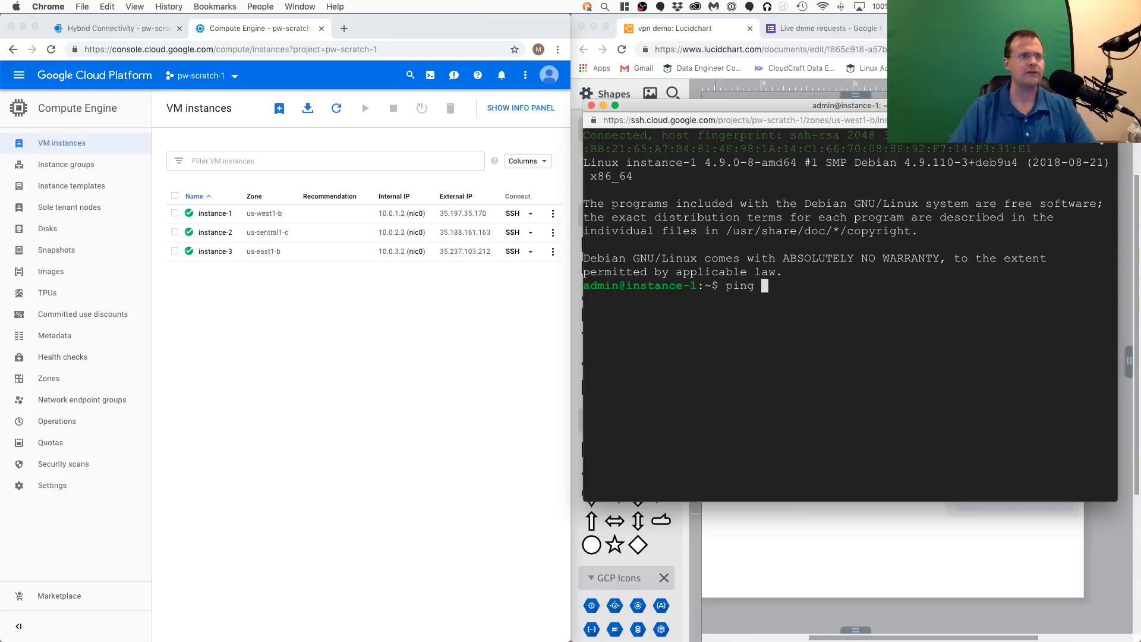
type(" 35.18")
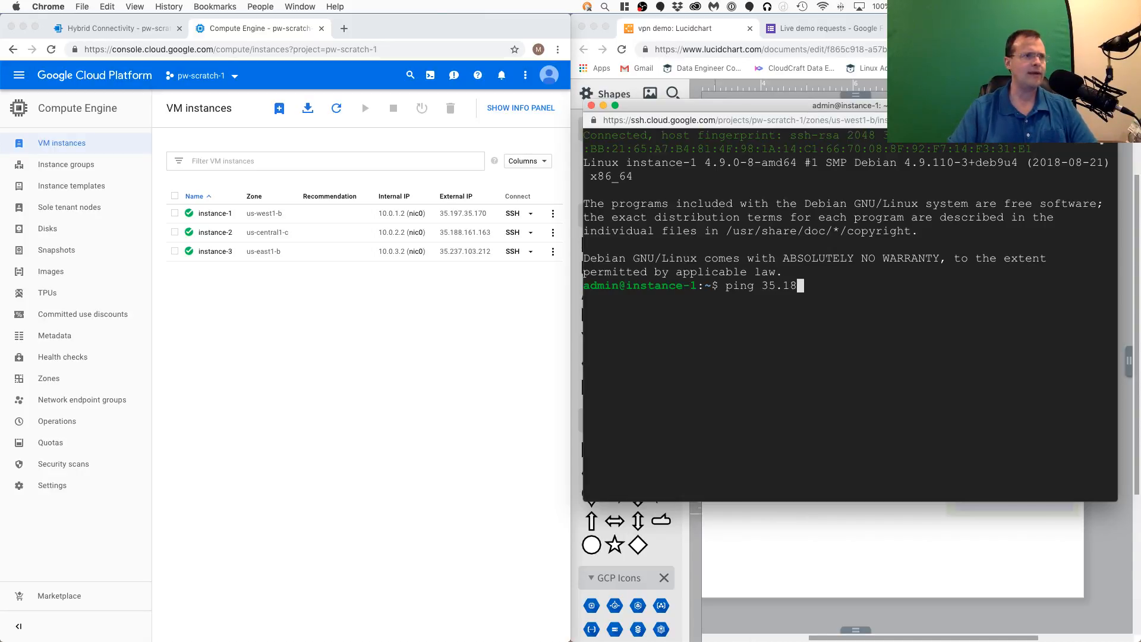
type("8.161")
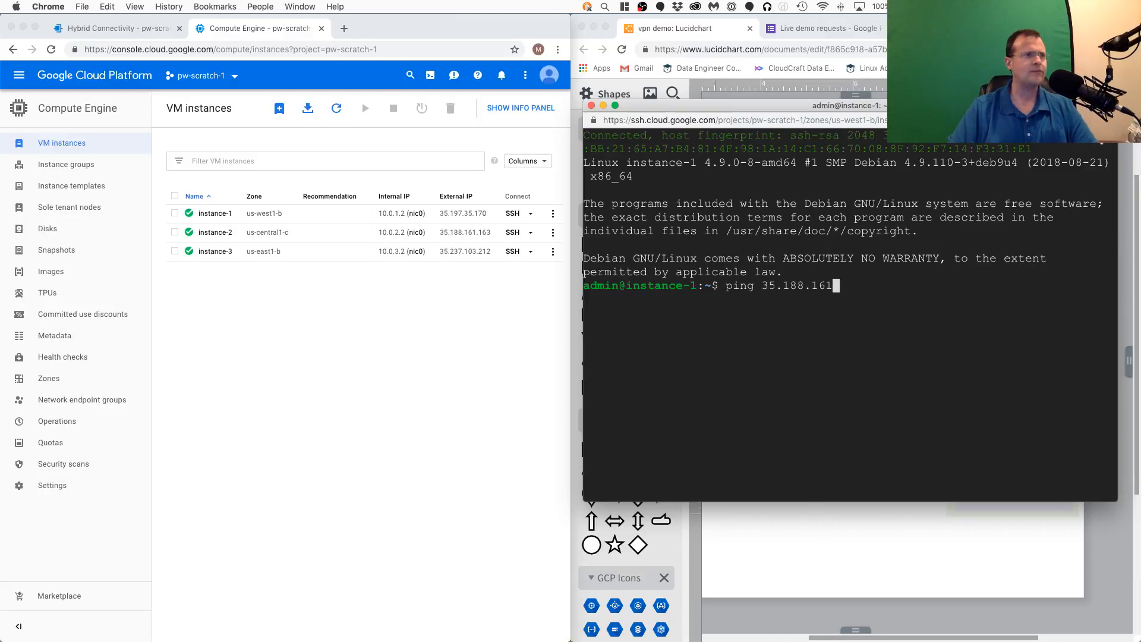
type(".163")
key("Return")
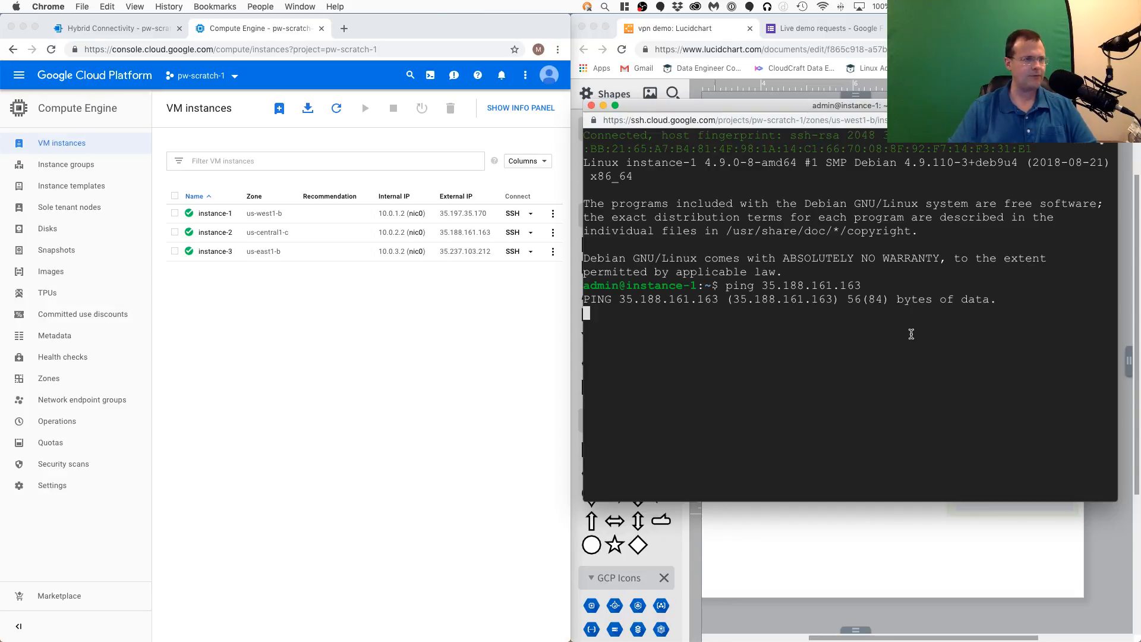
key("ctrl+c")
- Go from the VPN tunnels list to the firewall rules of the VPC network
left_click(421, 354)
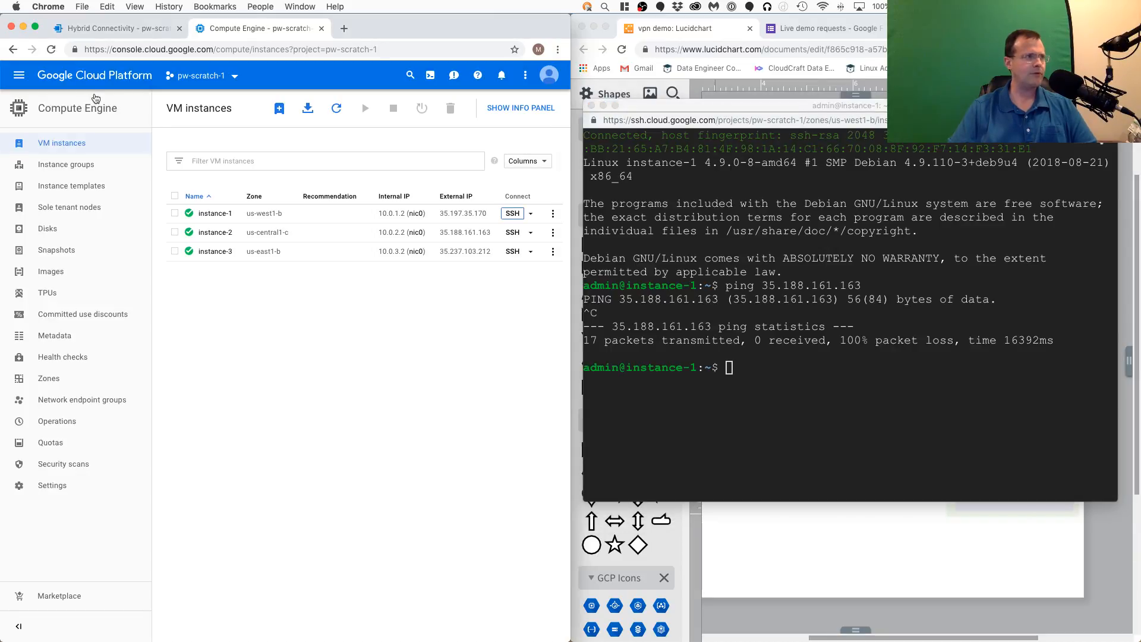
left_click(107, 34)
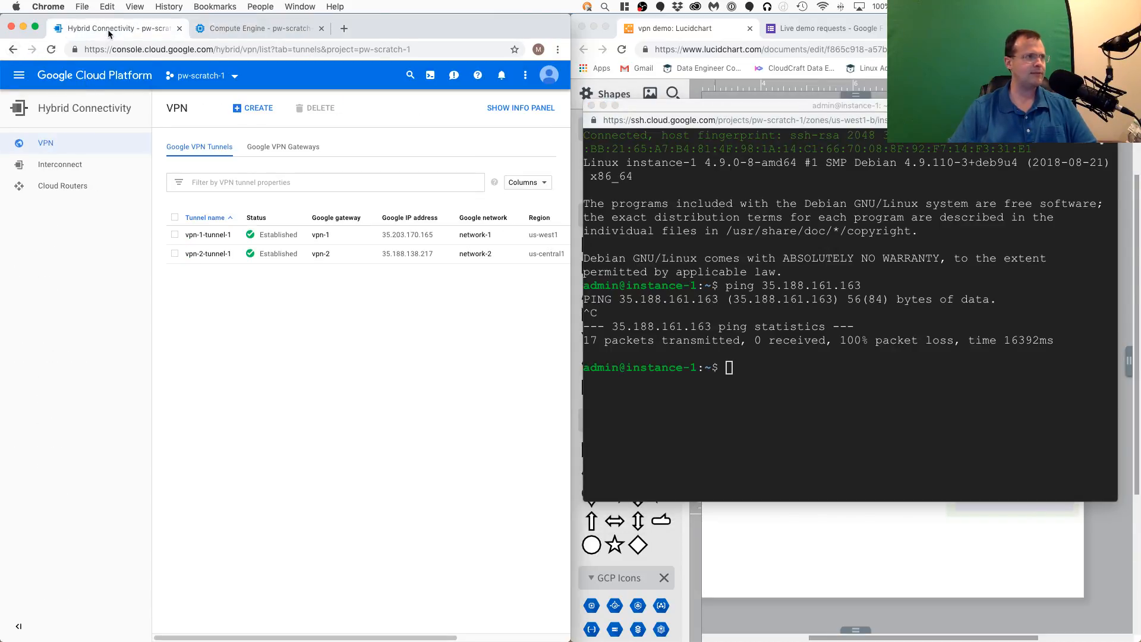
left_click(19, 75)
mouse_move(50, 345)
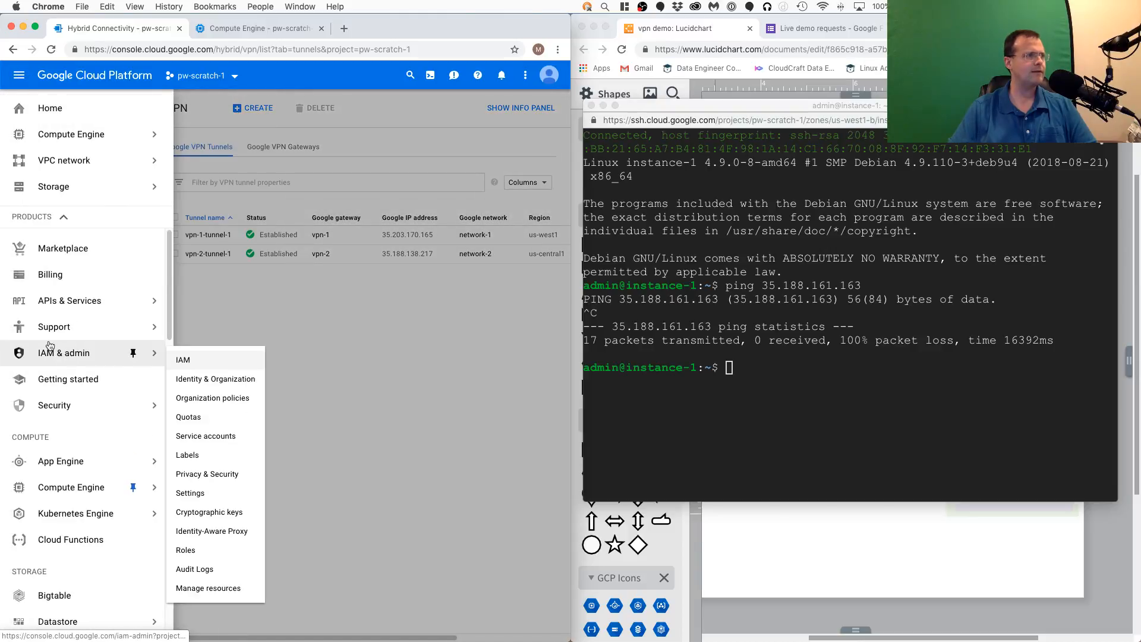
mouse_move(65, 189)
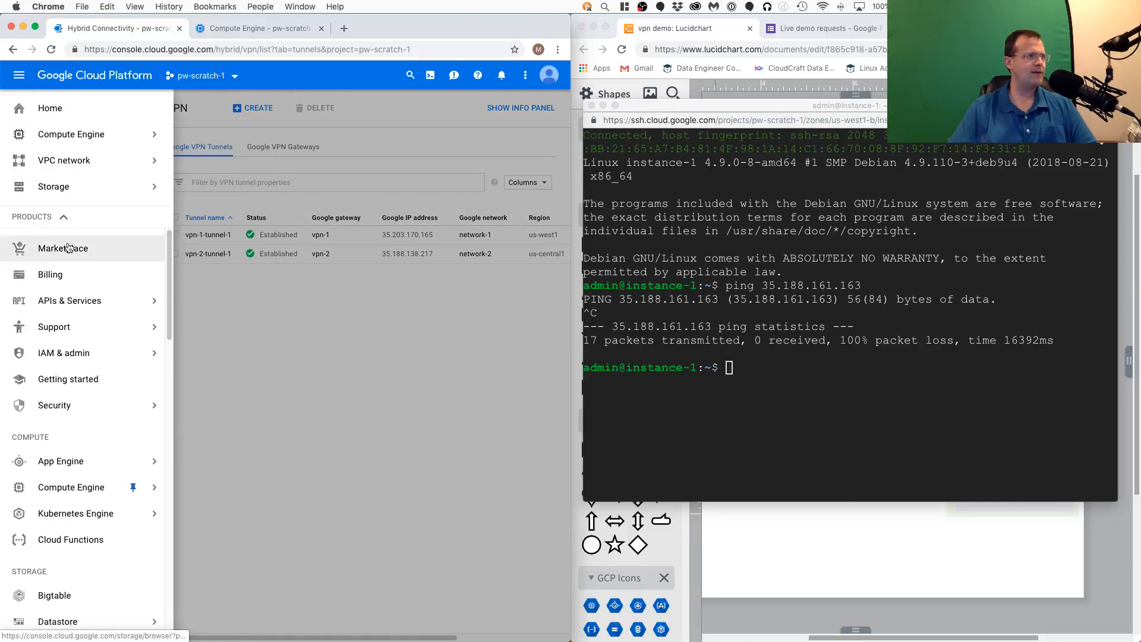
scroll(68, 414, "down", 2)
scroll(70, 401, "up", 5)
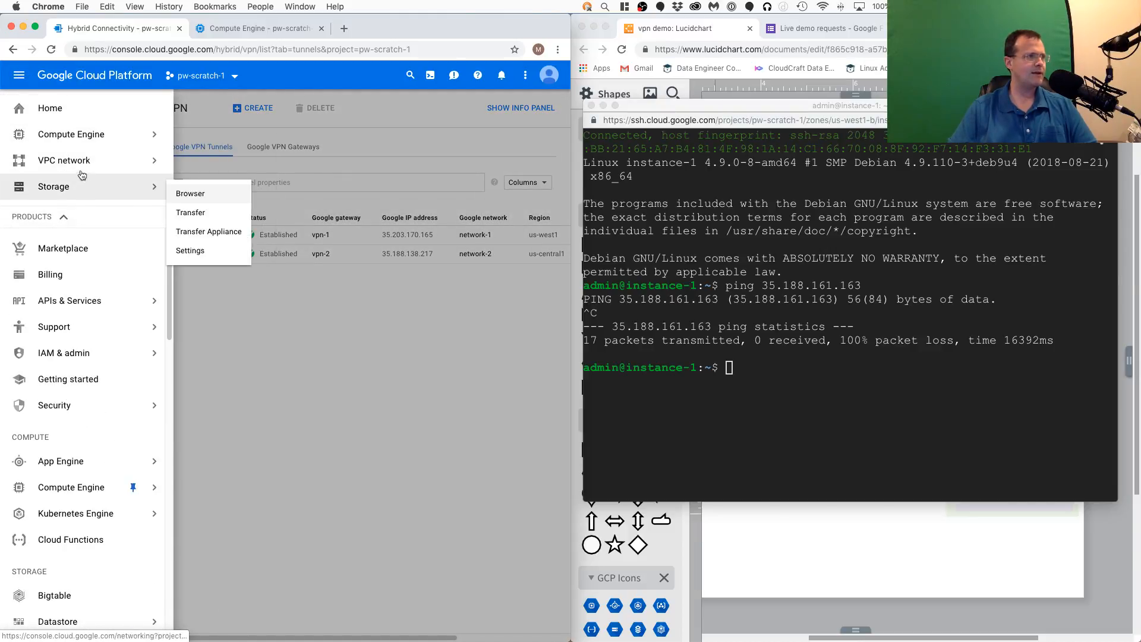
mouse_move(89, 160)
left_click(205, 206)
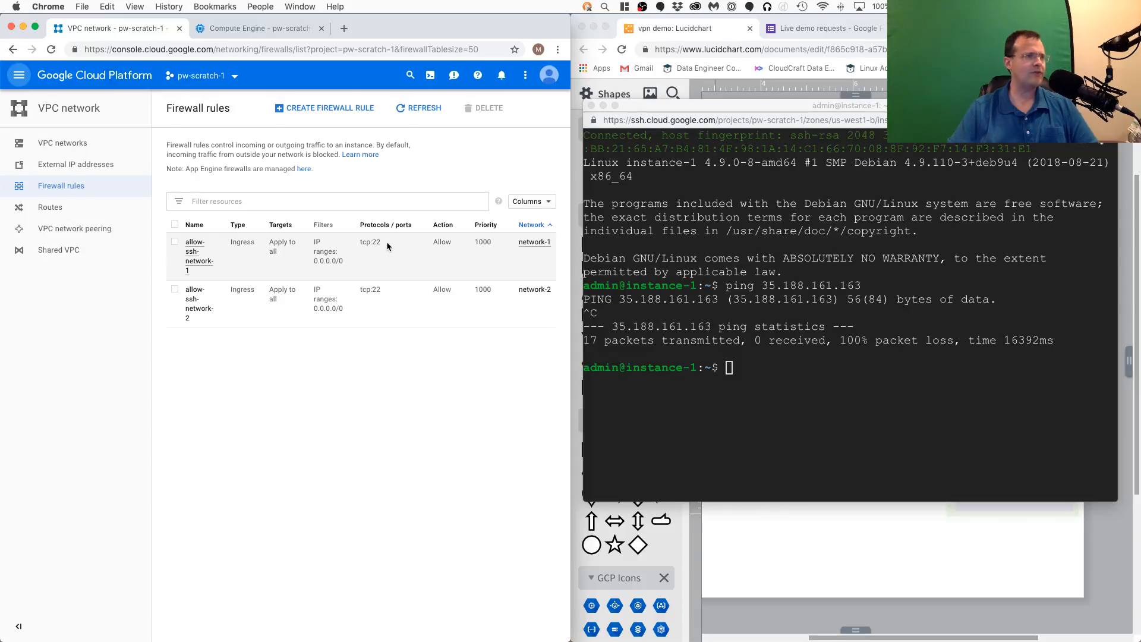
- Edit the allow-ssh-network-1 firewall rule to allow the protocols and ports tcp:22;icmp, and save it
left_click(193, 261)
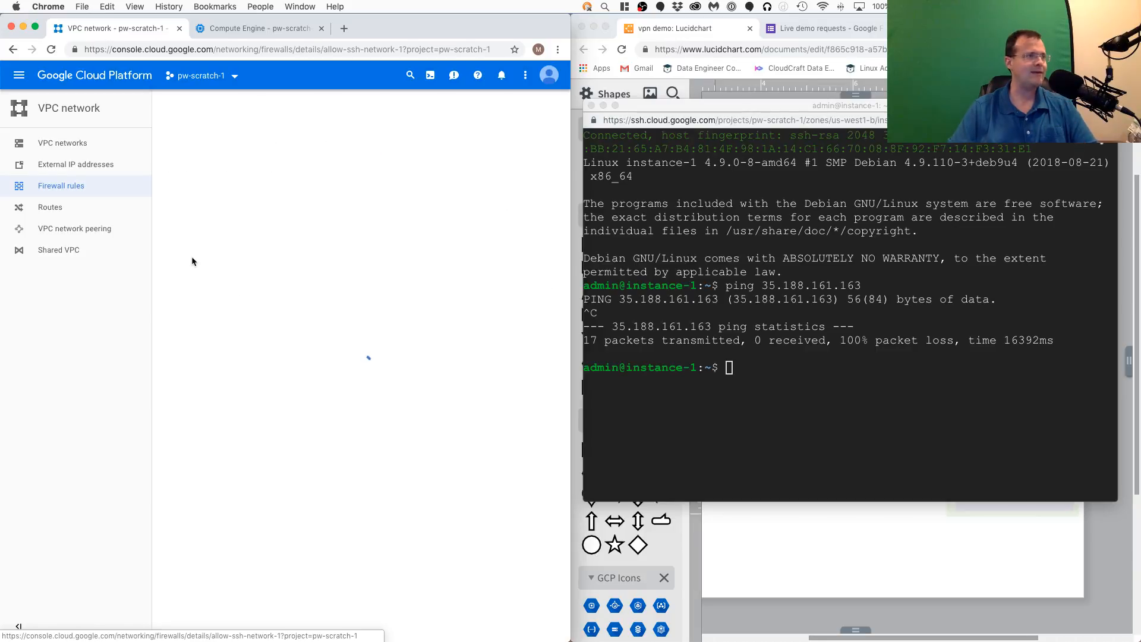
left_click(337, 110)
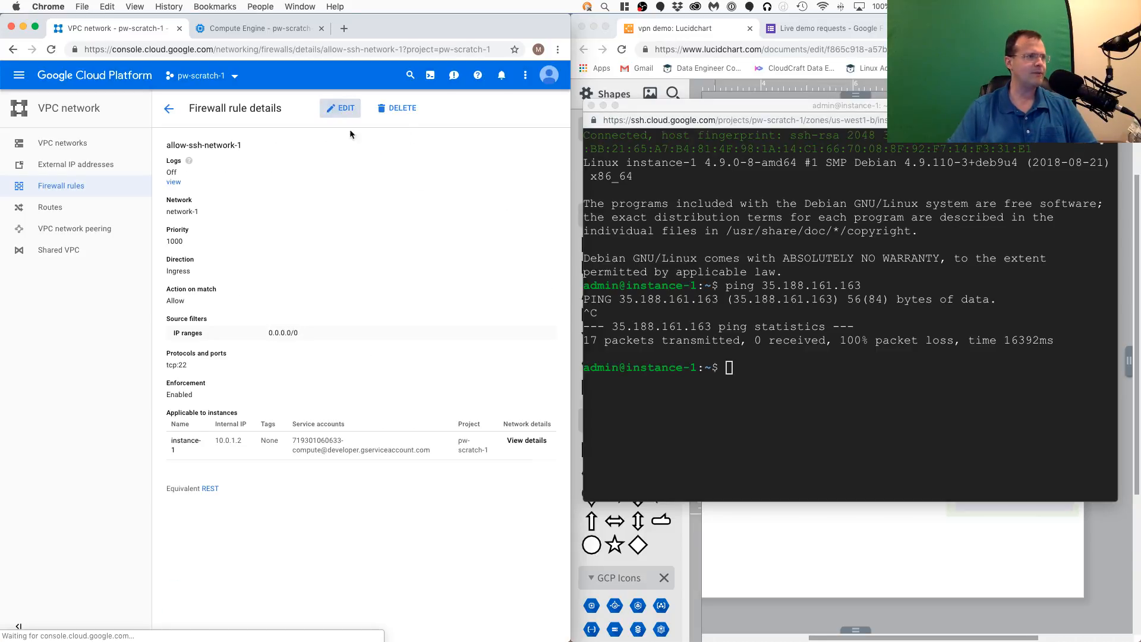
left_click(230, 557)
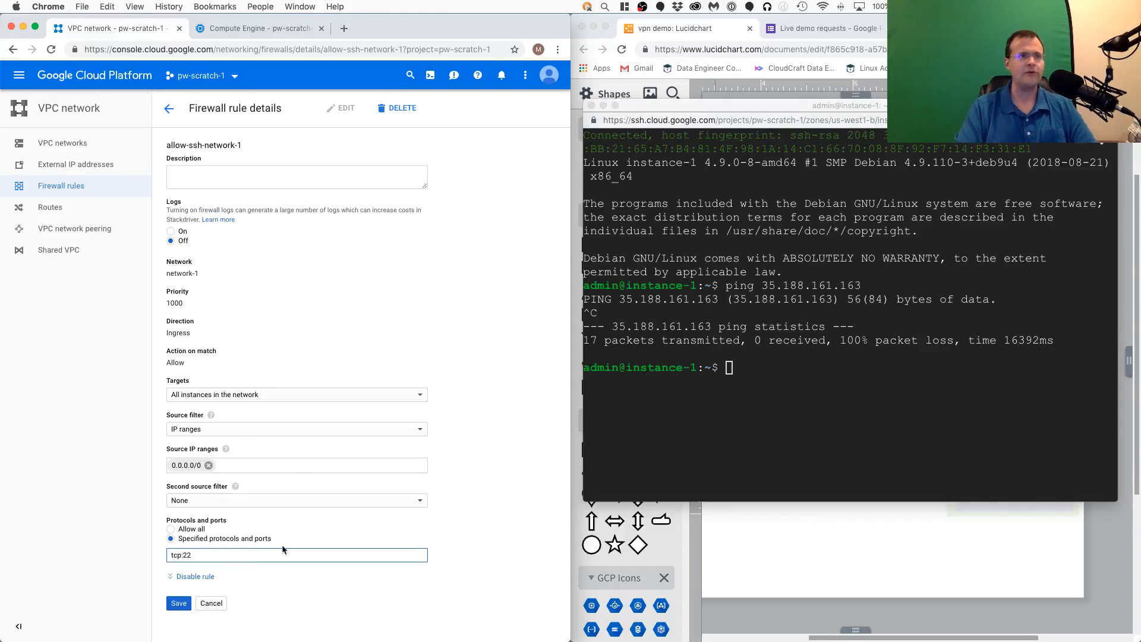
type(";icmp")
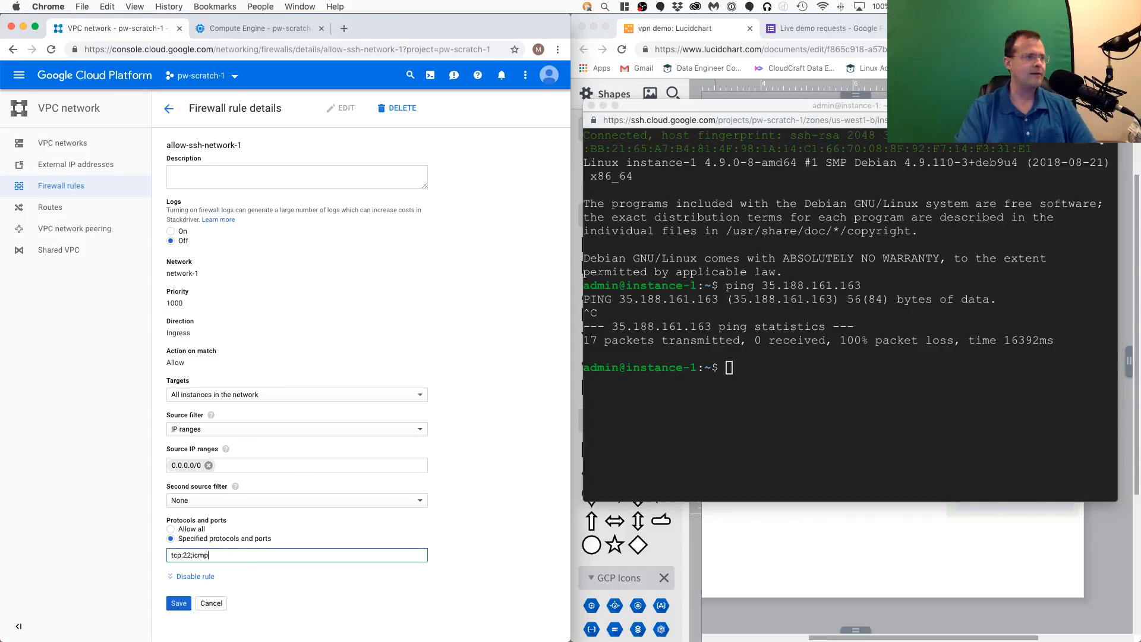
left_click(178, 604)
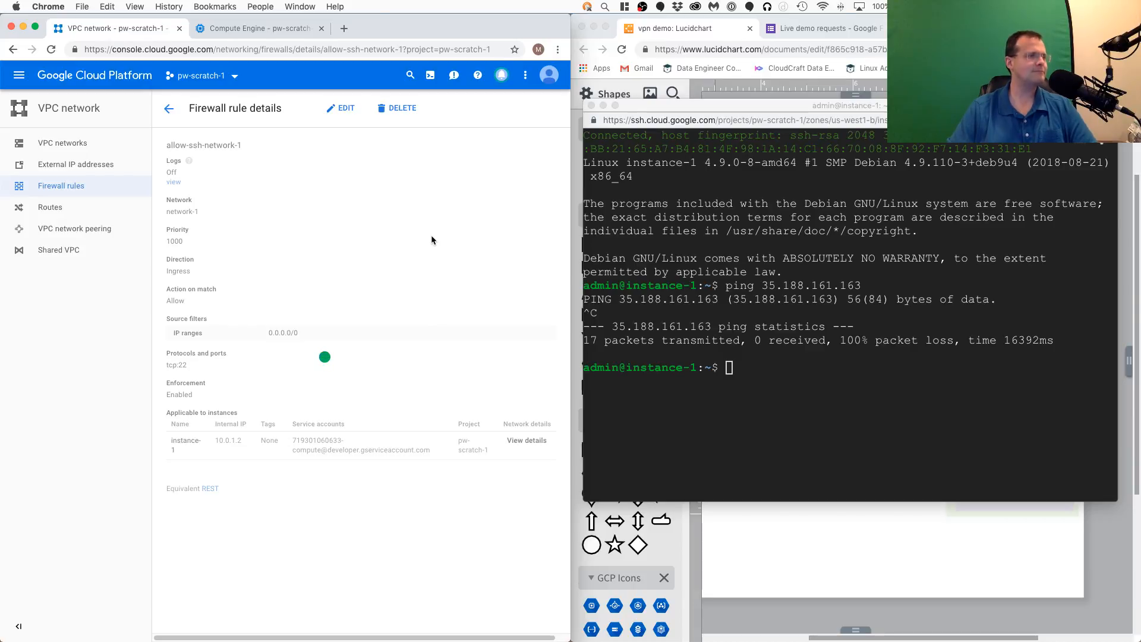
- Edit the allow-ssh-network-2 firewall rule to allow the protocols and ports tcp:22;icmp, and save it
left_click(169, 109)
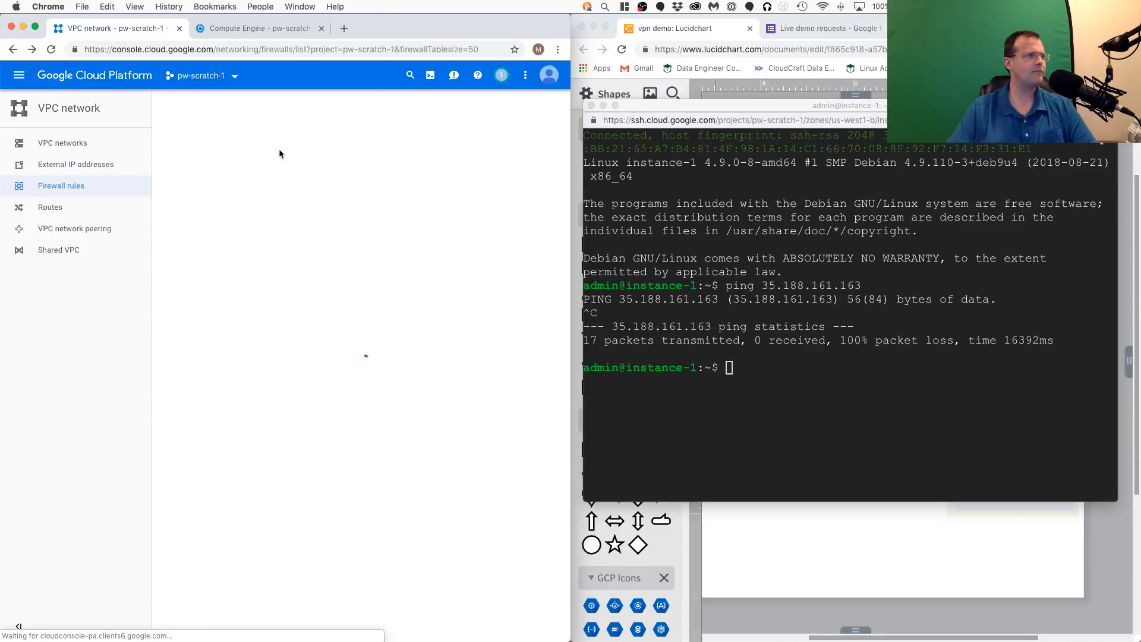
left_click(188, 304)
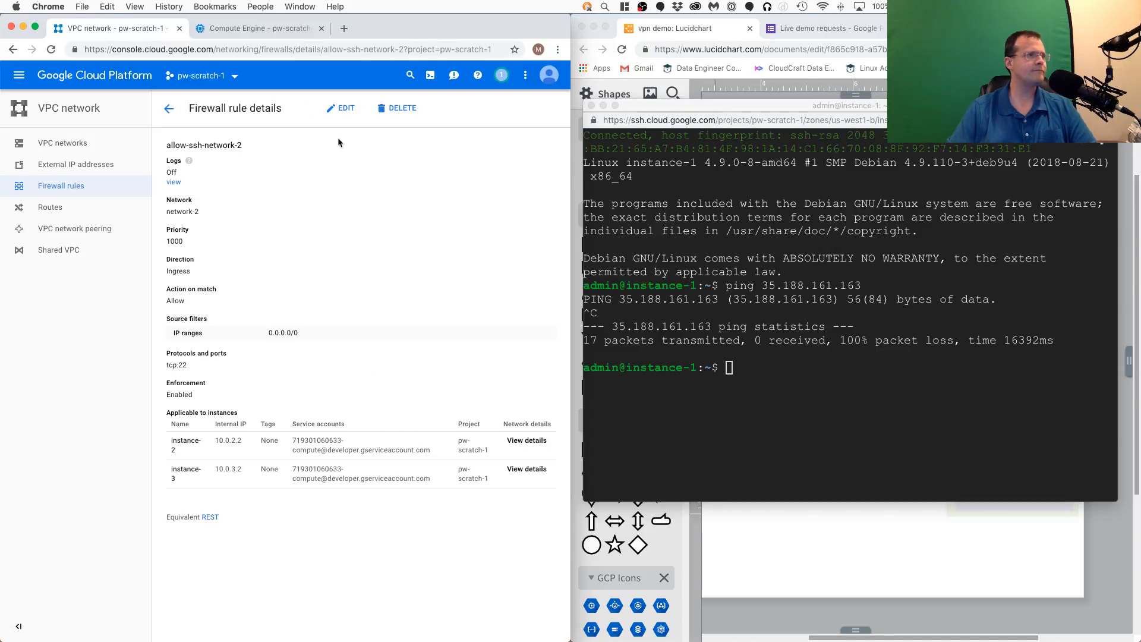
left_click(343, 110)
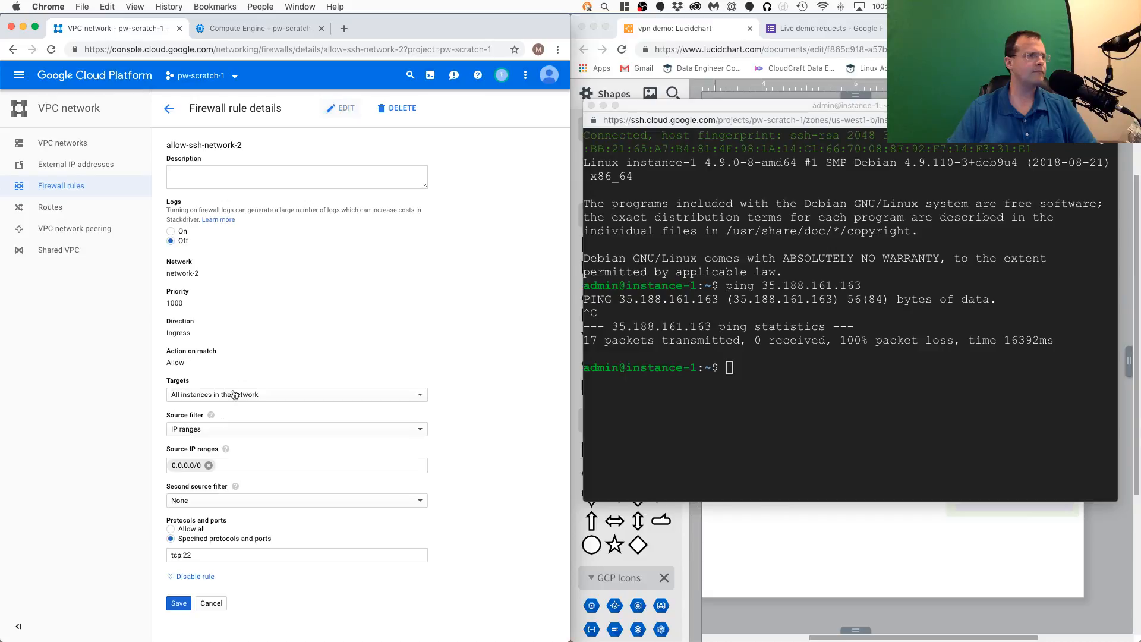
left_click(230, 554)
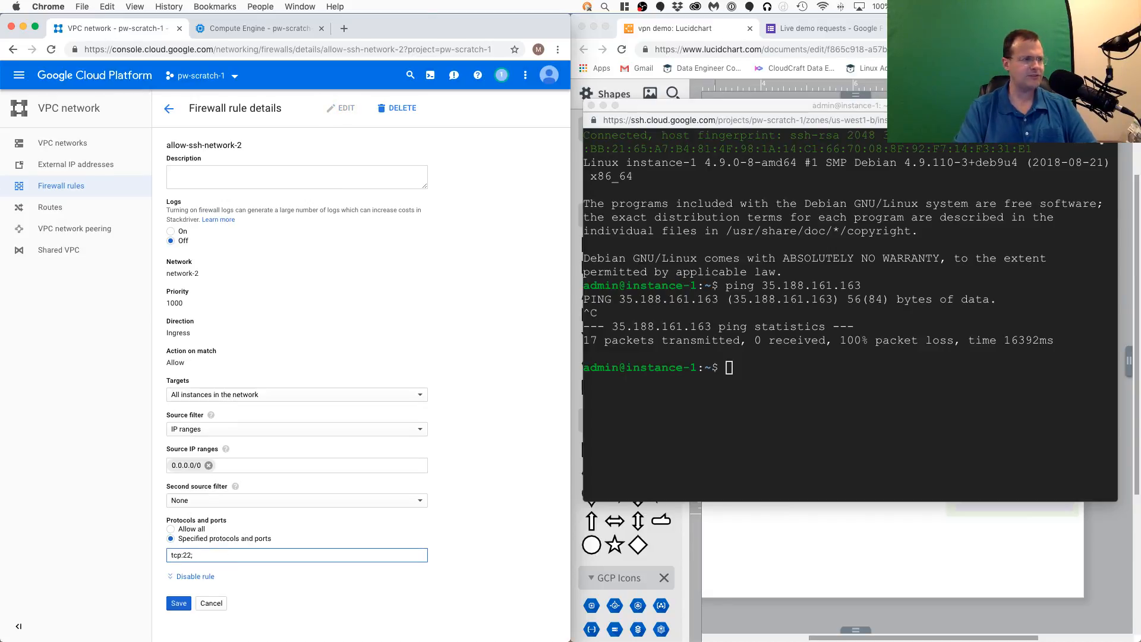
type(";icmp")
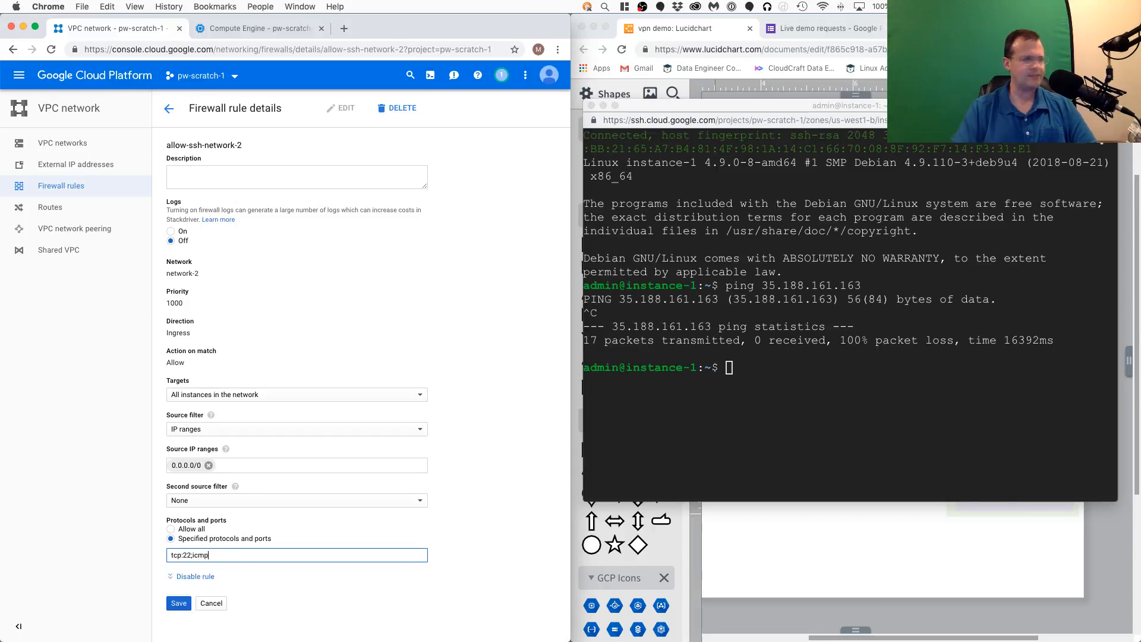
left_click(179, 602)
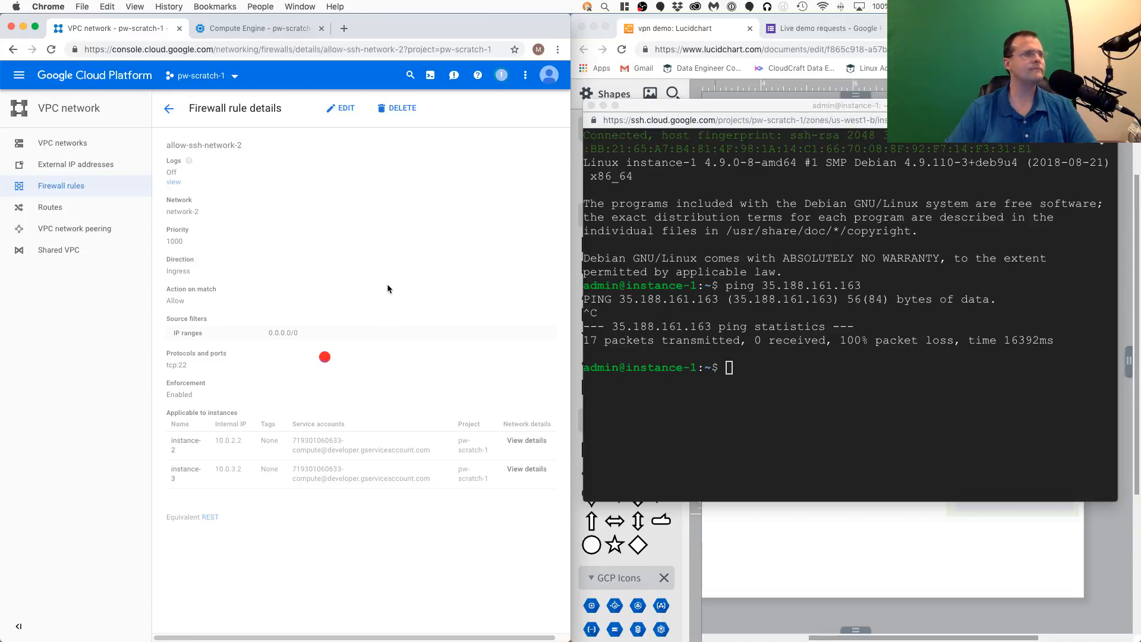
- Return to the instance-1 SSH session, repeat the ping to 35.188.161.163, and stop it after a few packets
left_click(283, 27)
left_click(828, 375)
key("Up")
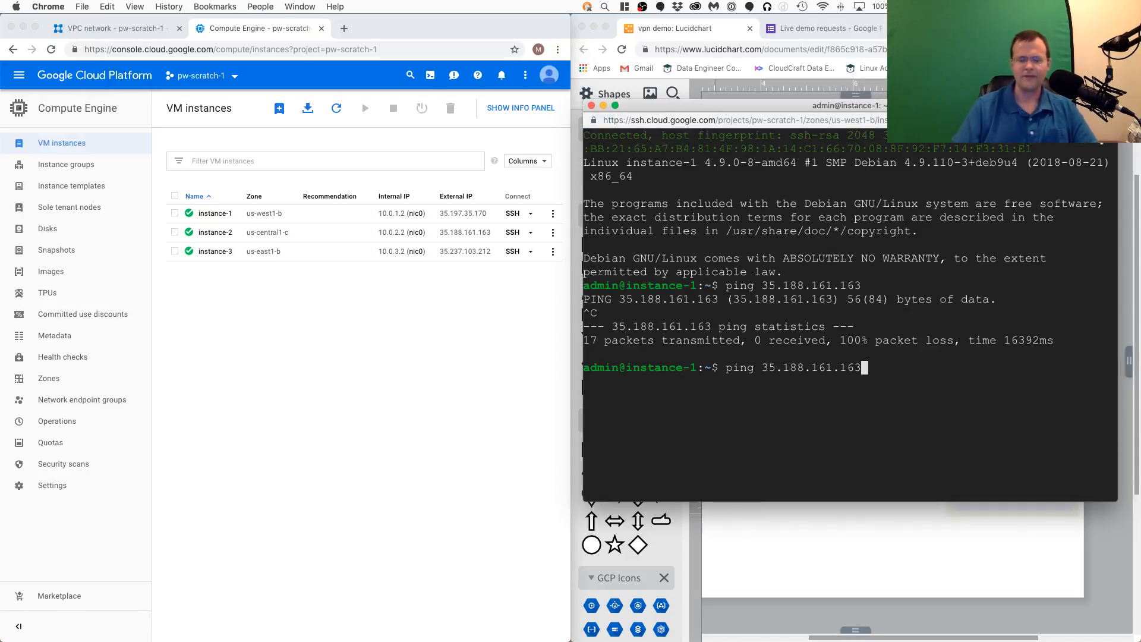
key("Return")
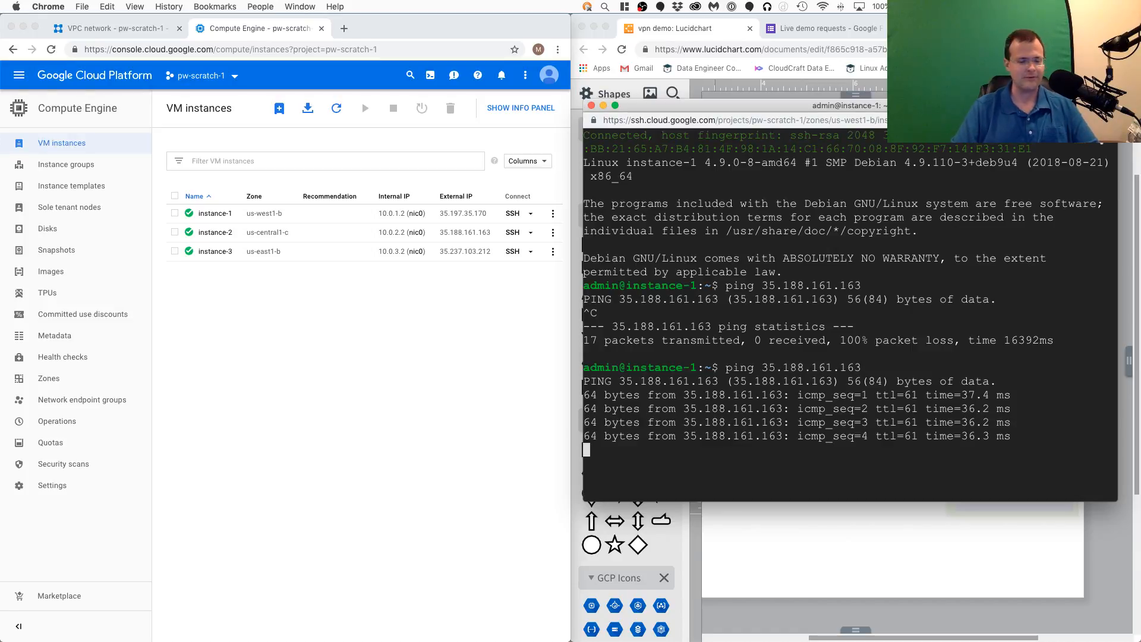
key("ctrl+c")
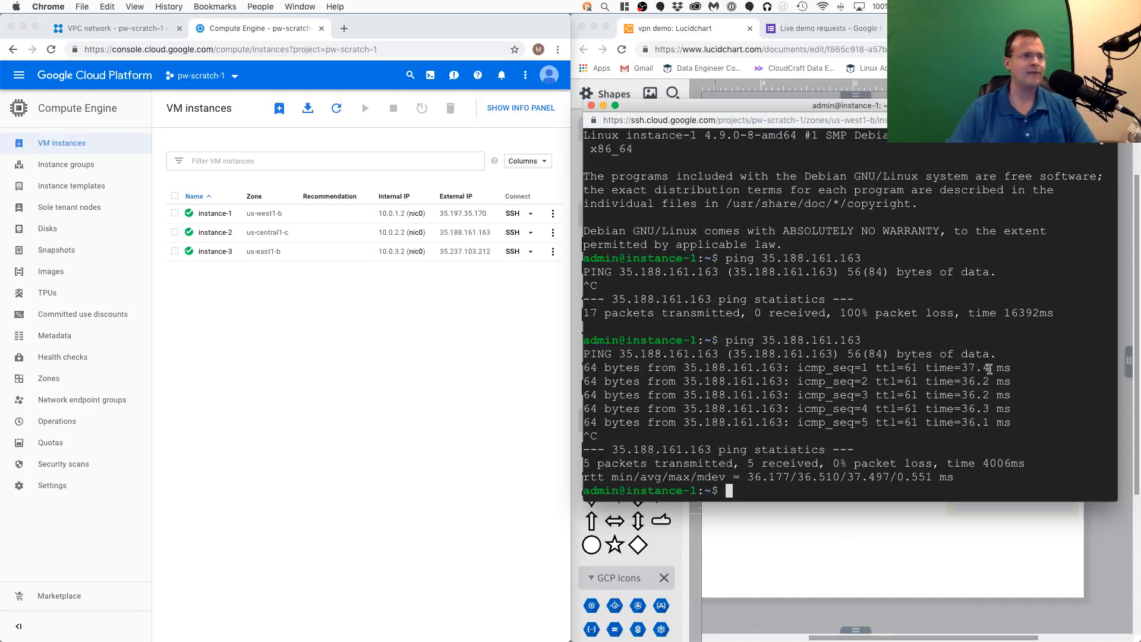
- Ping instance-2's internal IP address 10.0.2.2 from instance-1, and stop the ping after a few packets
type("ping")
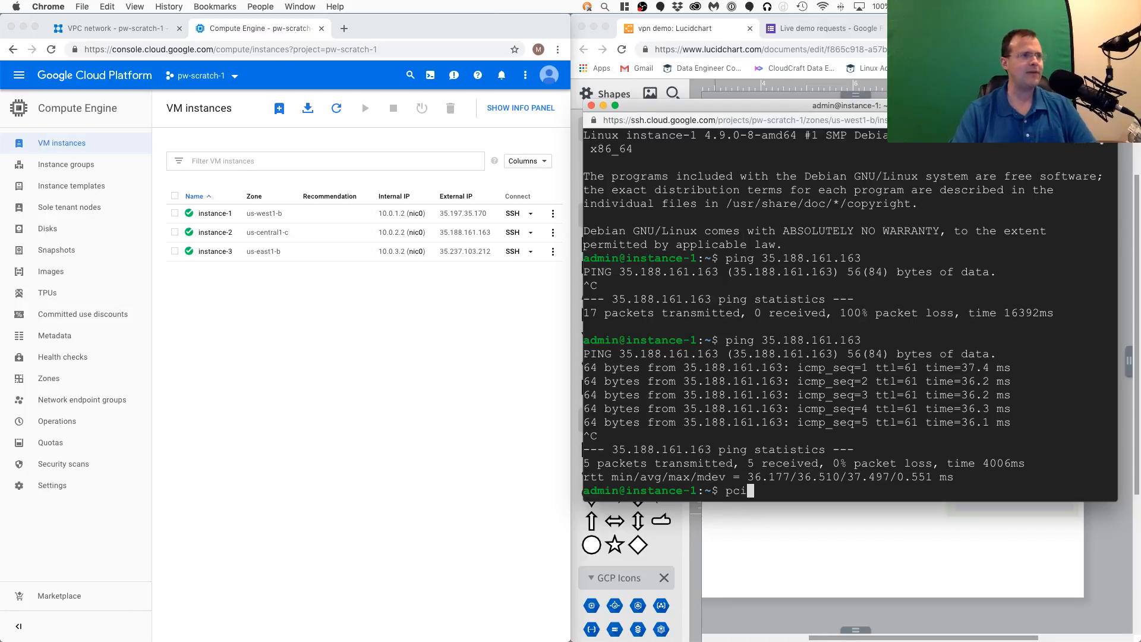
key("BackSpace")
key("BackSpace")
key("BackSpace")
type("ing")
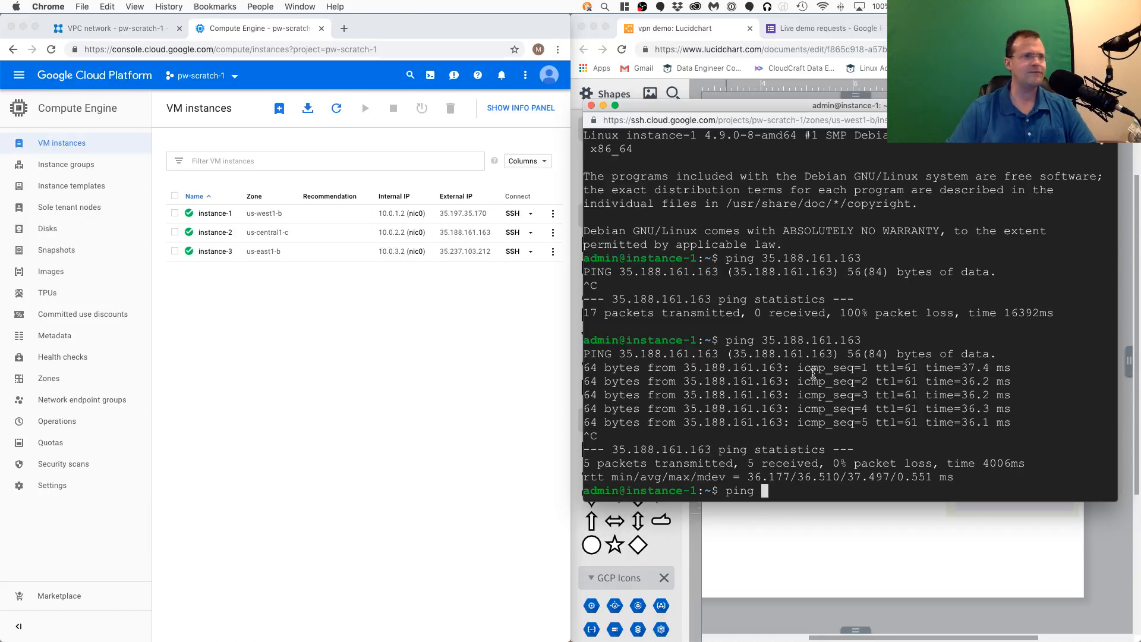
type("1")
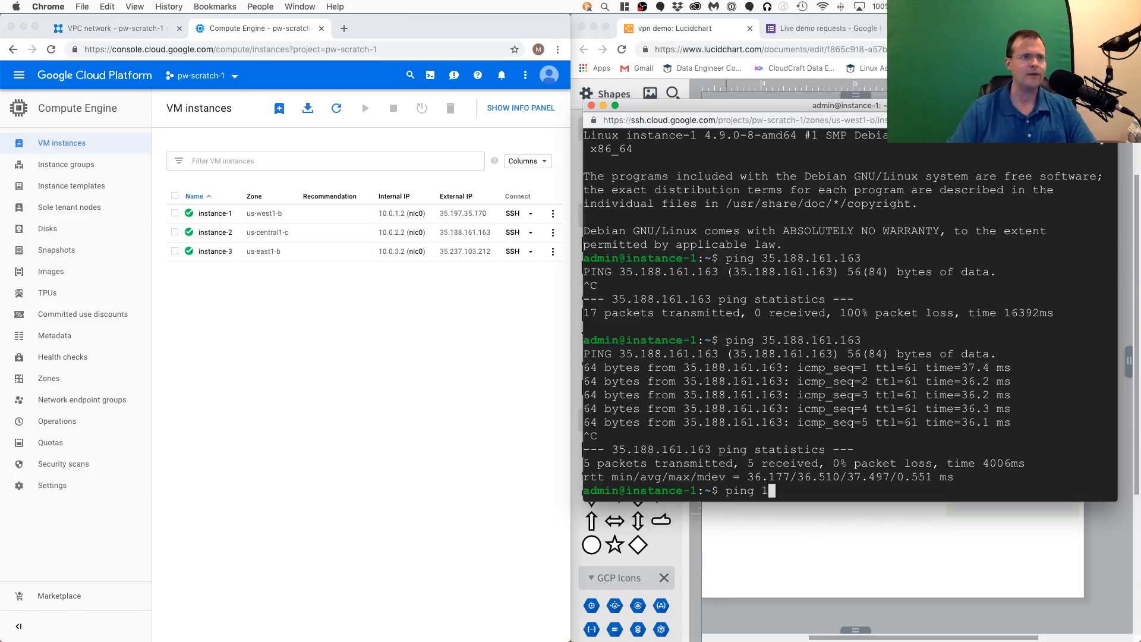
type("0.0.2.2")
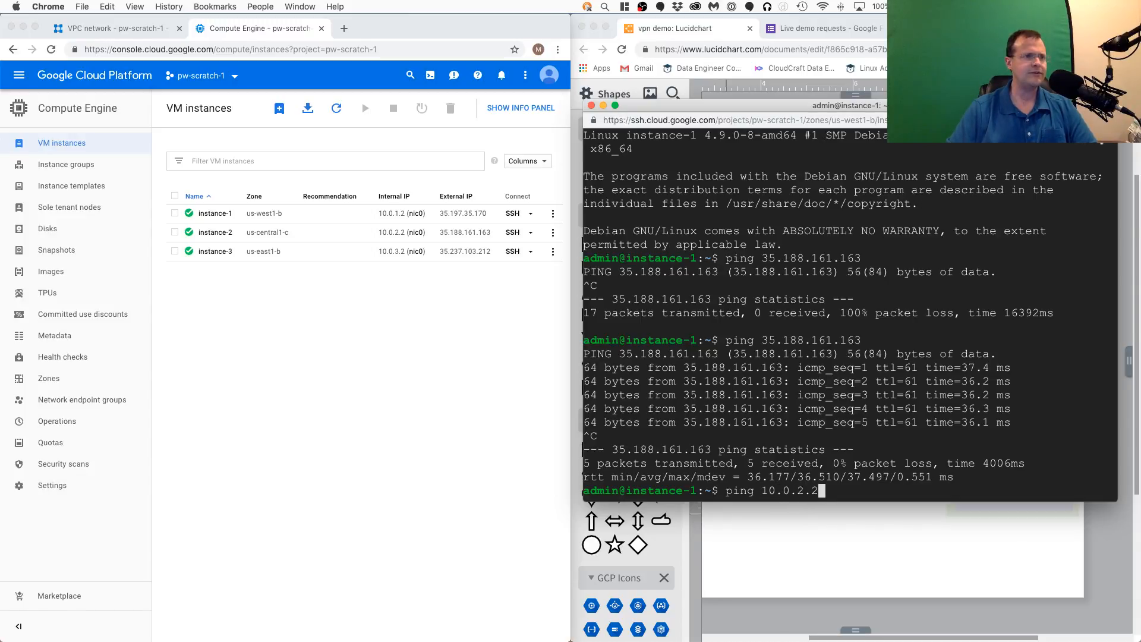
key("Return")
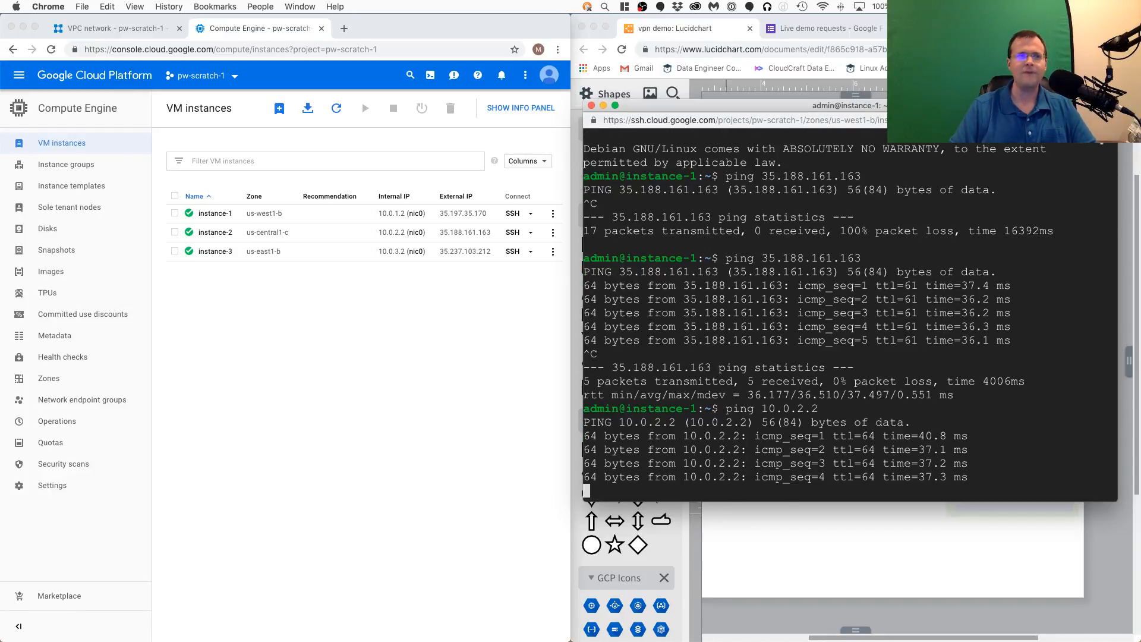
key("ctrl+c")
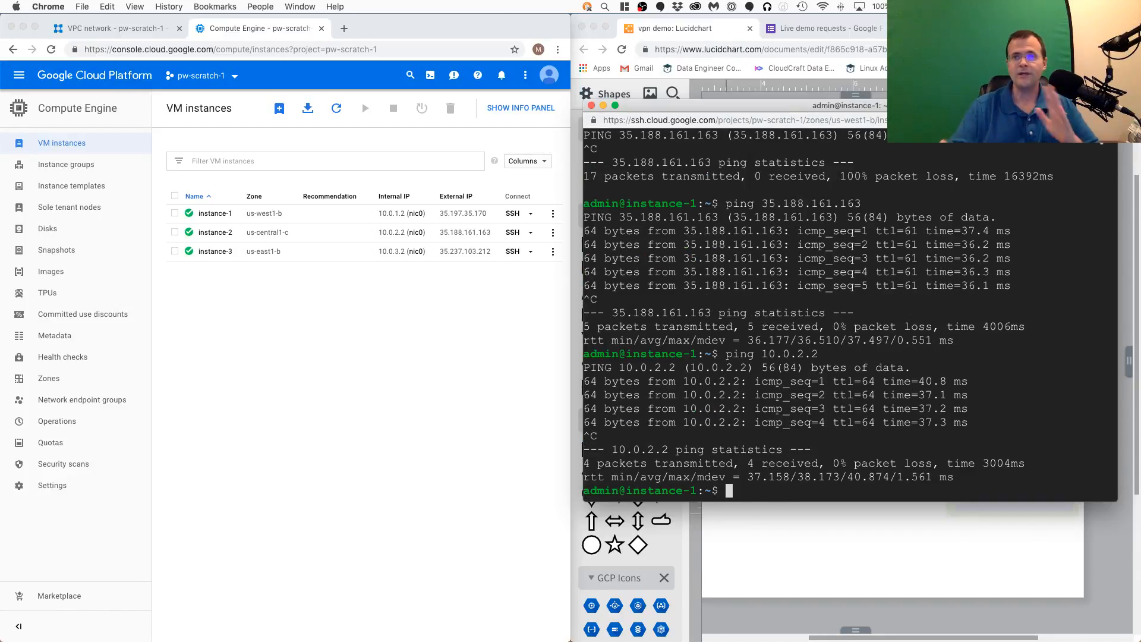
- Review the VPN gateways and static routes up close in the diagram, and return to the allow-ssh-network-2 firewall rule details
left_click(852, 538)
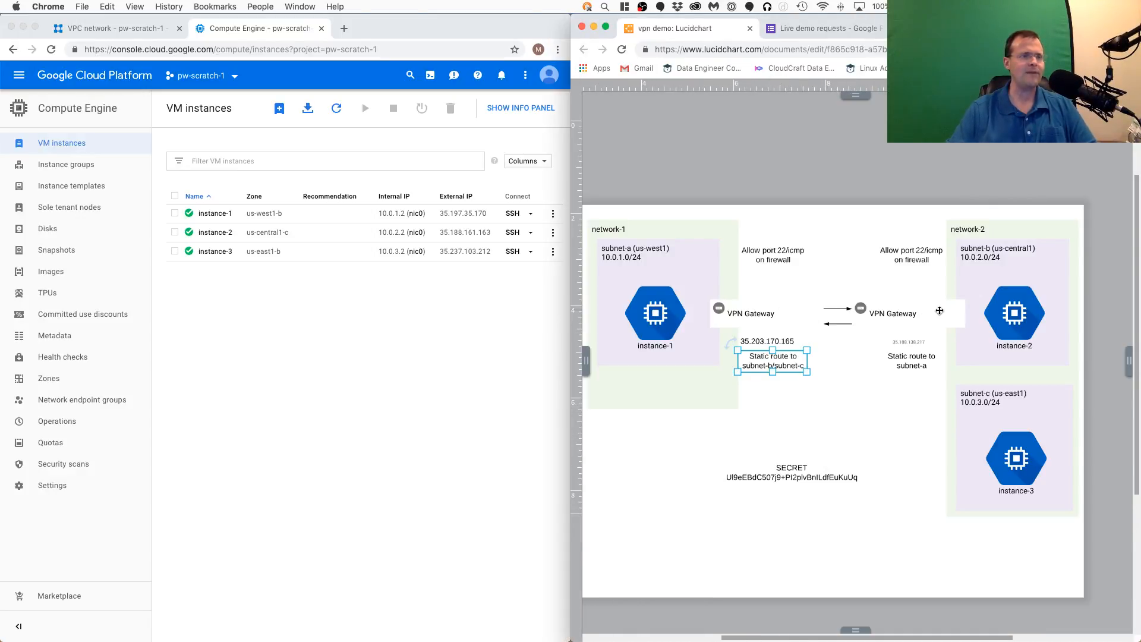
scroll(850, 334, "up", 3)
scroll(850, 333, "up", 1)
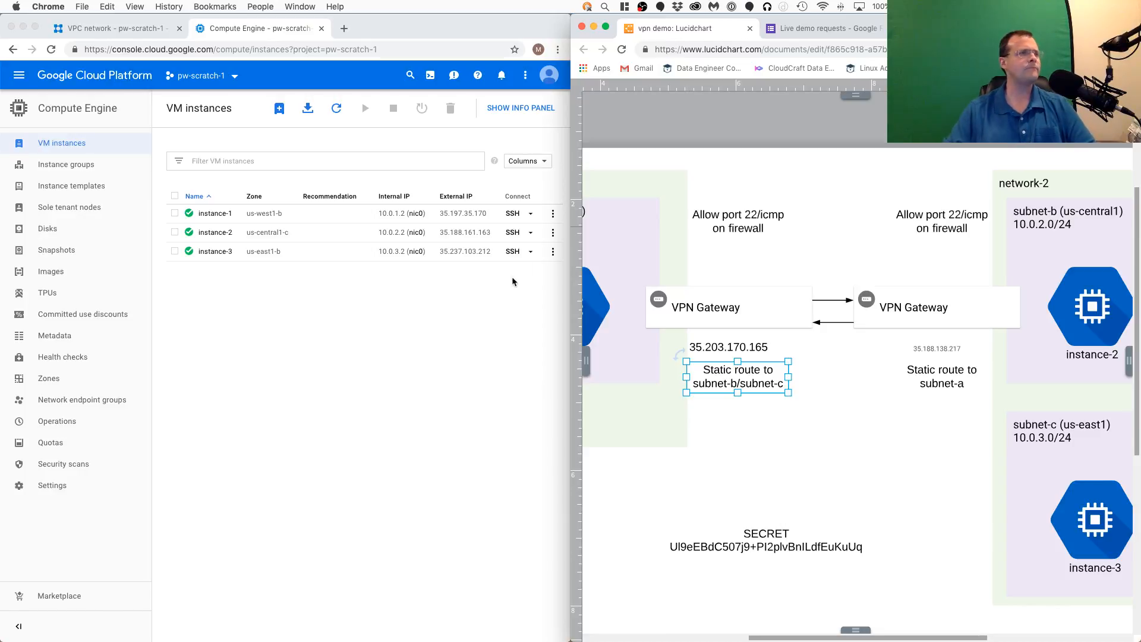
left_click(447, 376)
left_click(130, 35)
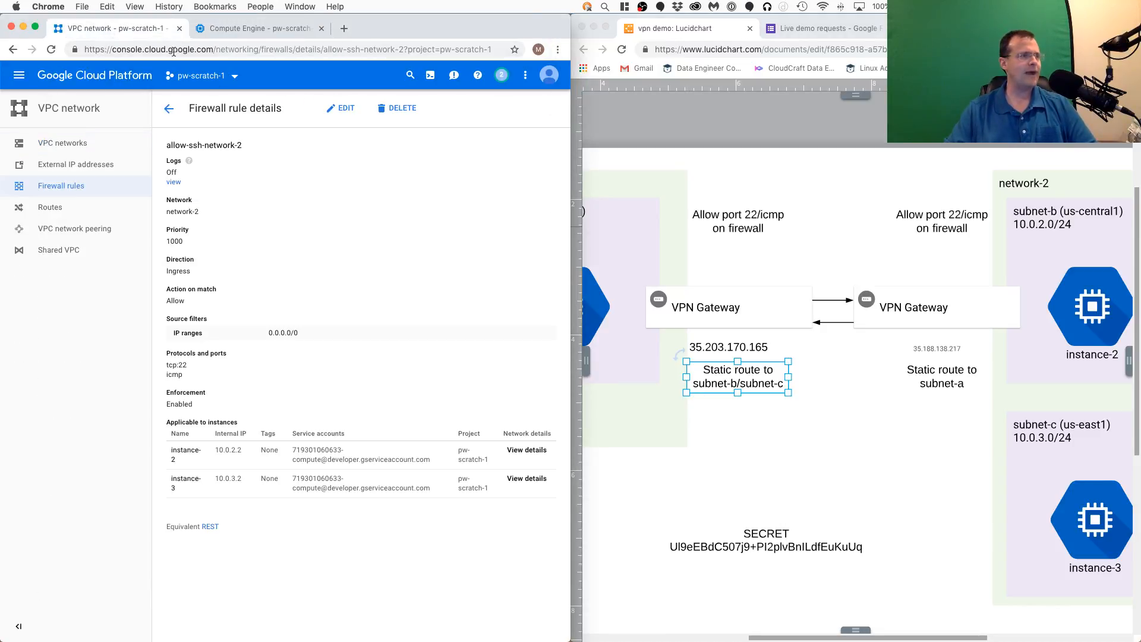
- Add a subnet named subnet-d to network-2 in region us-east4 with the IP address range 10.0.4.0/24
left_click(64, 144)
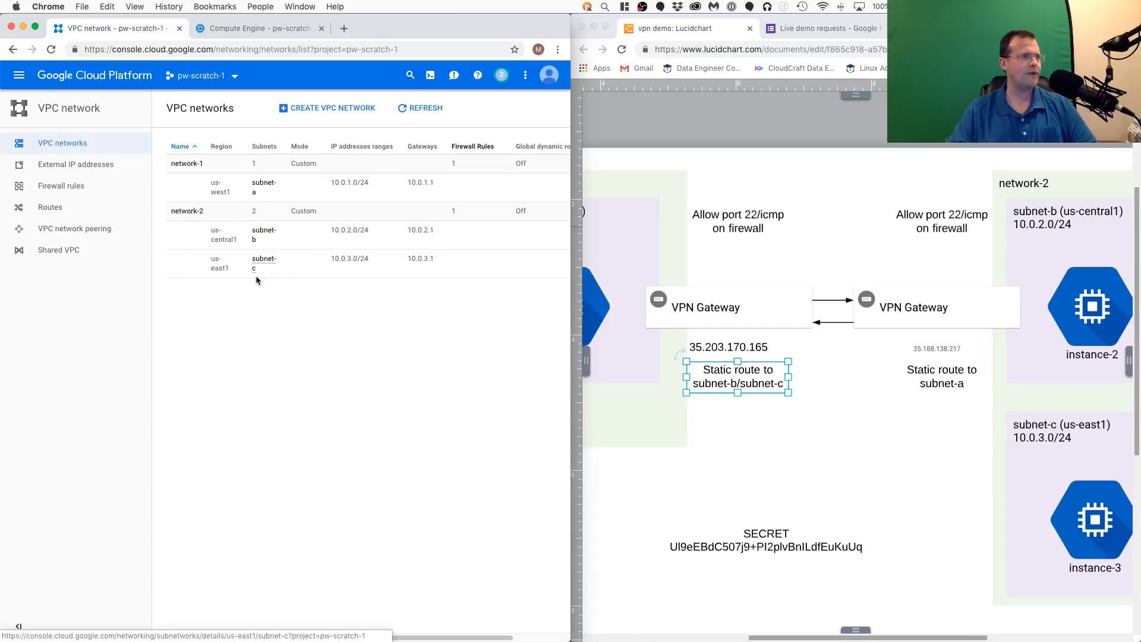
left_click(185, 212)
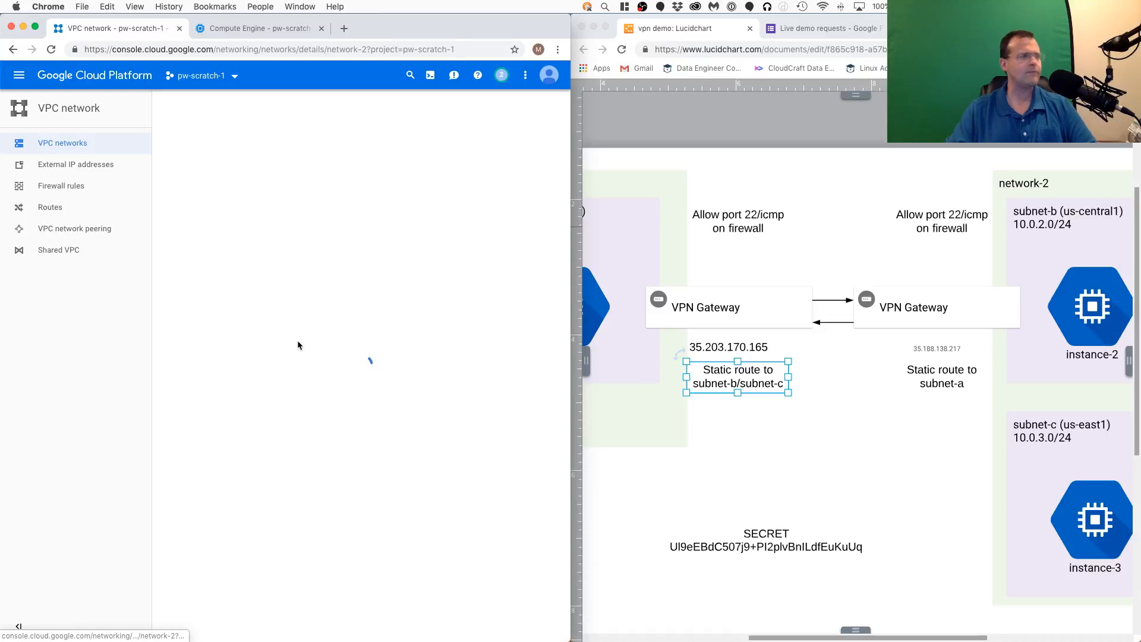
left_click(186, 249)
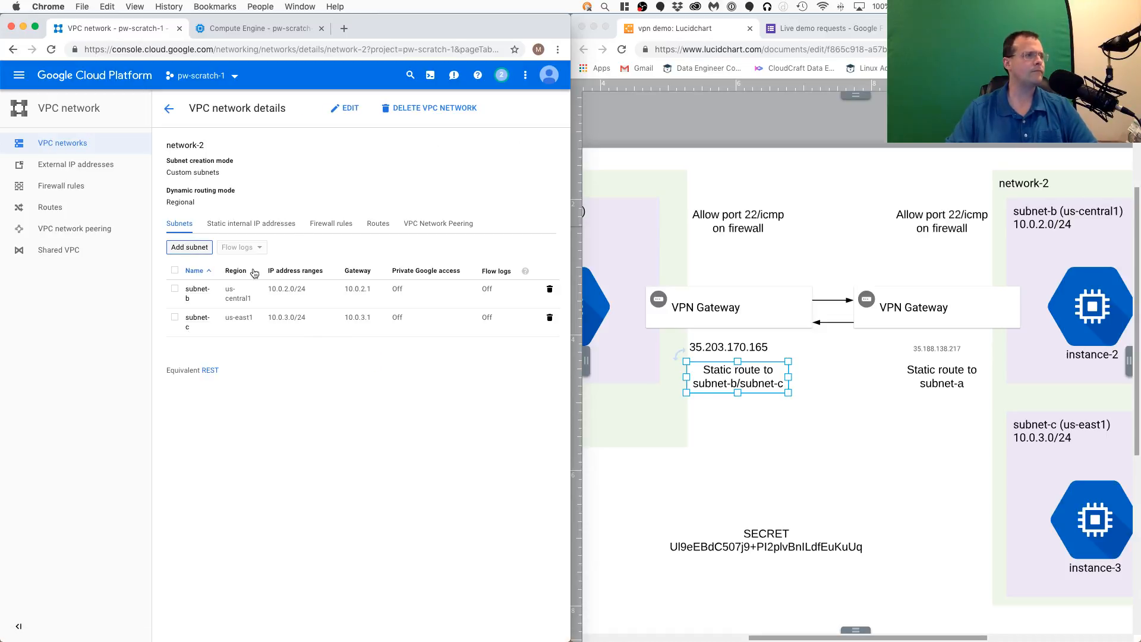
type("subnet-d")
left_click(293, 464)
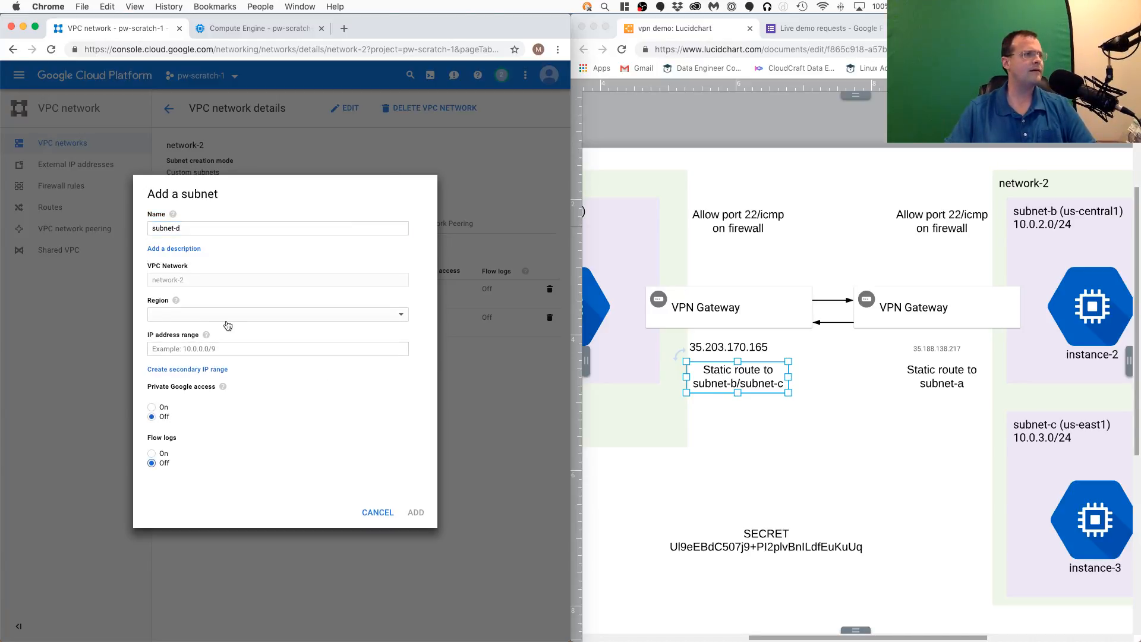
left_click(198, 315)
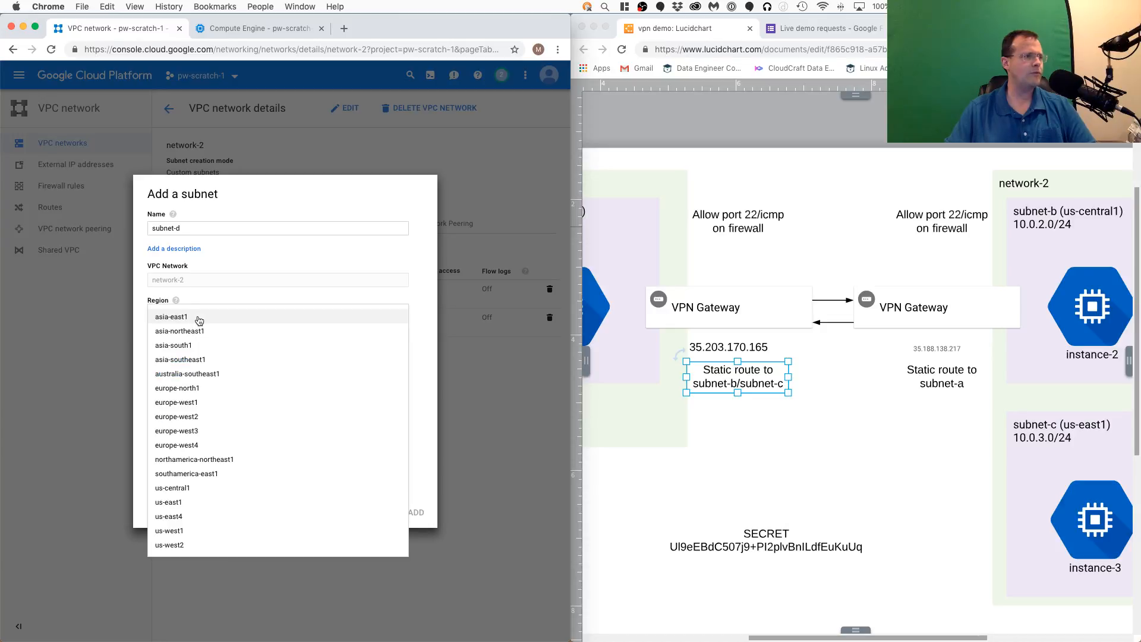
left_click(202, 517)
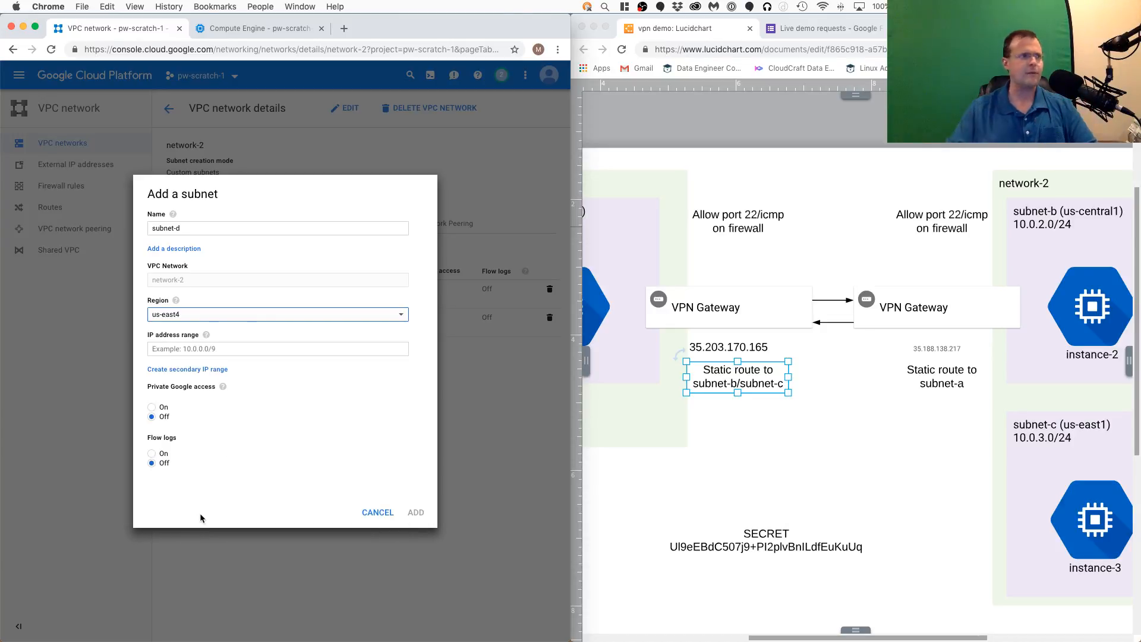
left_click(250, 350)
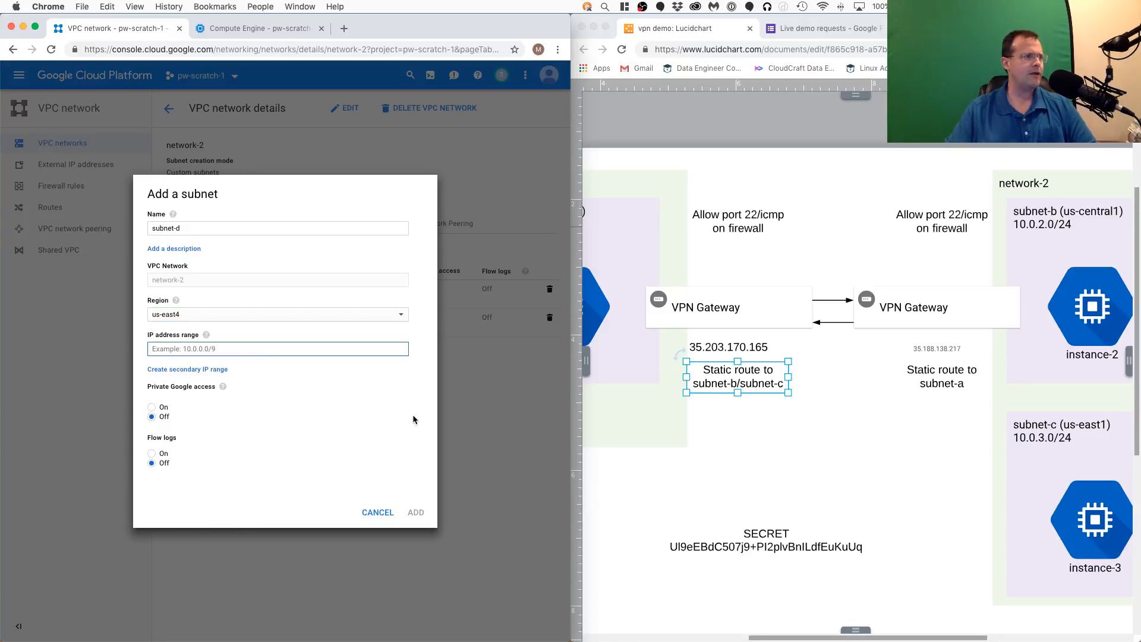
type("10.0.4.0/24")
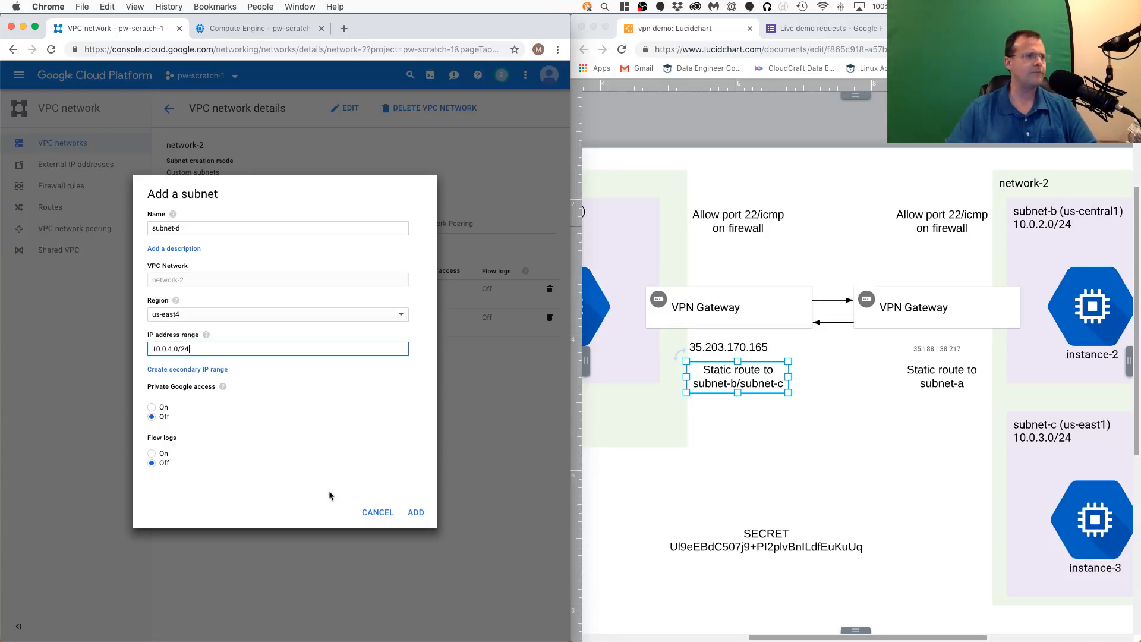
left_click(415, 512)
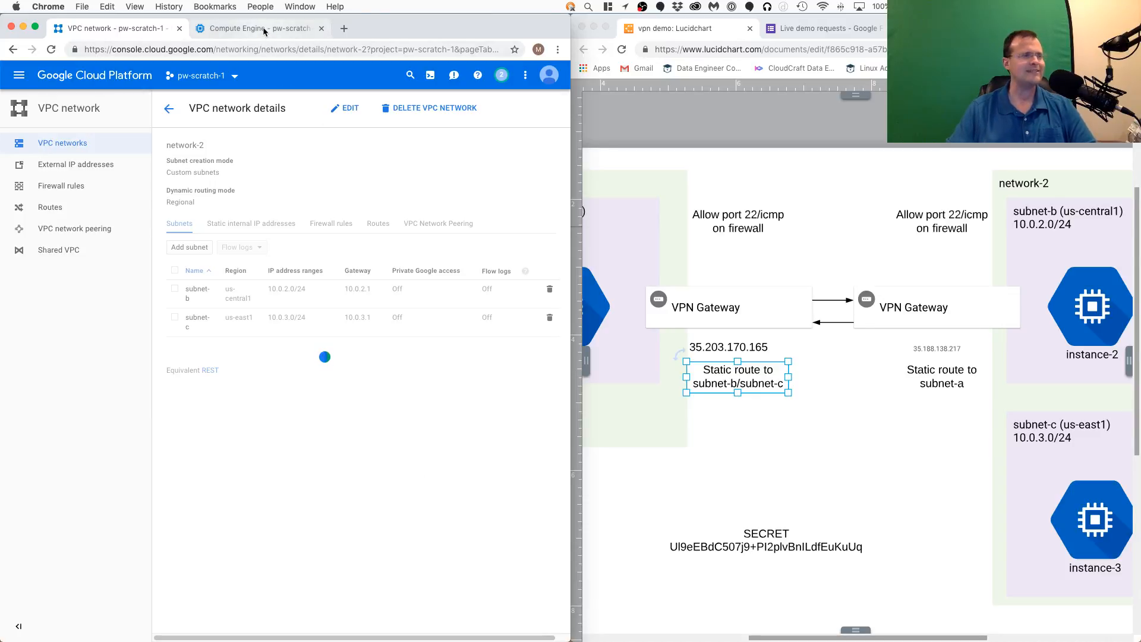
left_click(722, 262)
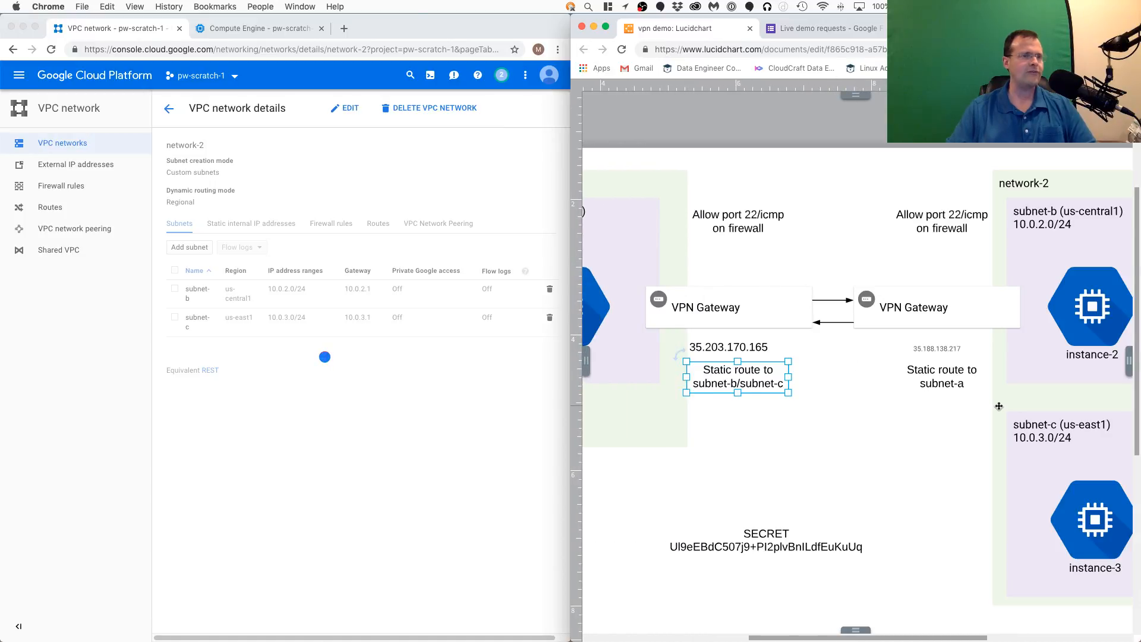
left_click(456, 415)
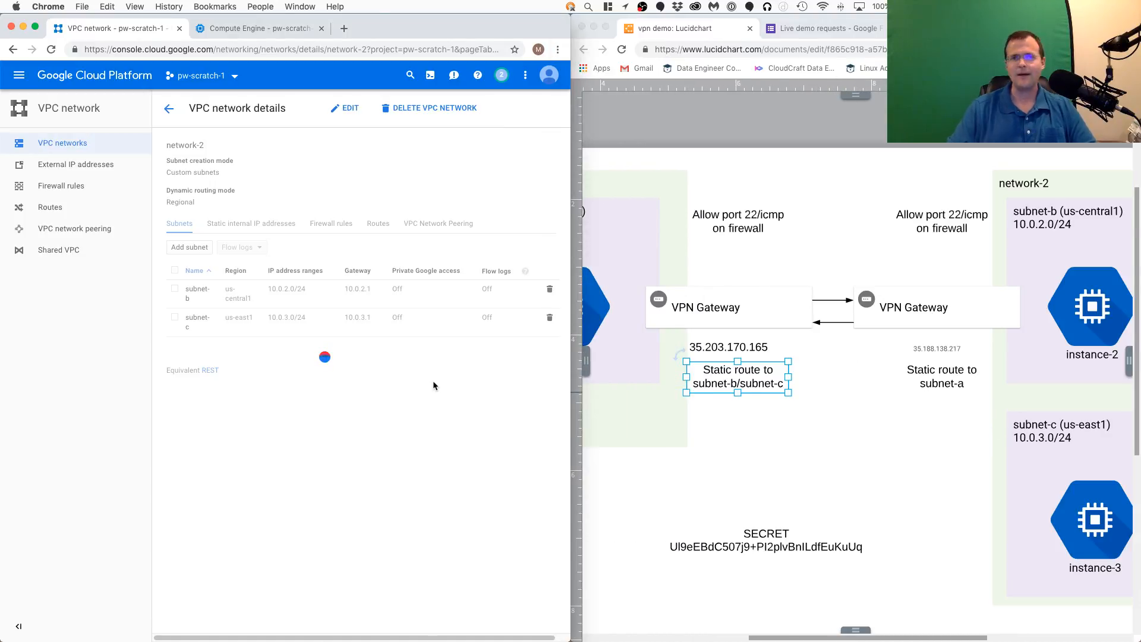
left_click(297, 29)
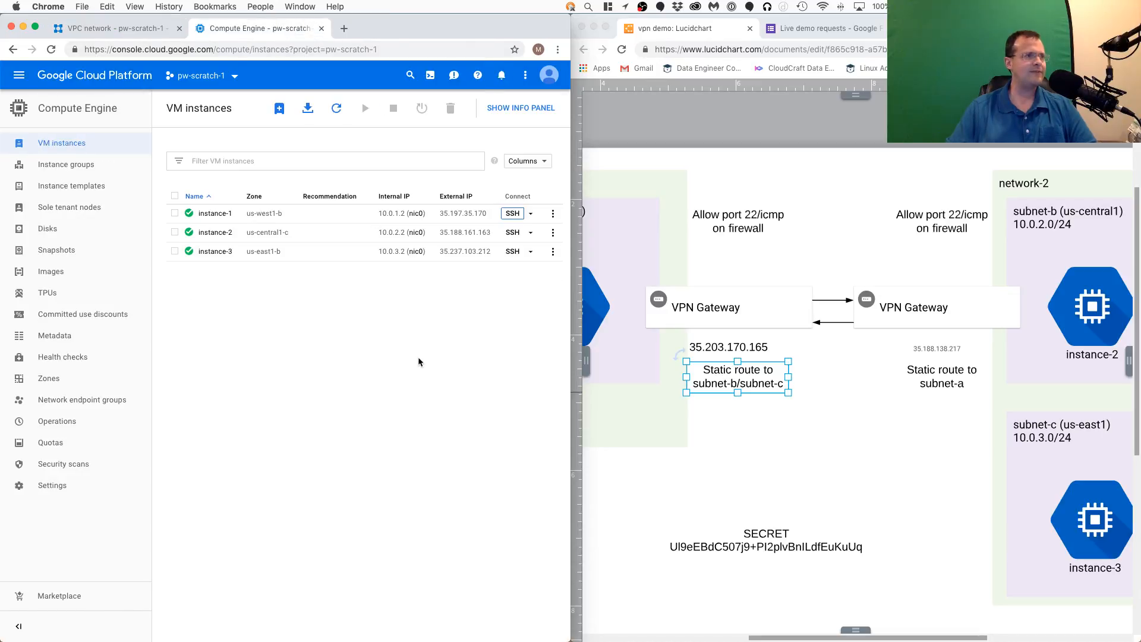
left_click(124, 34)
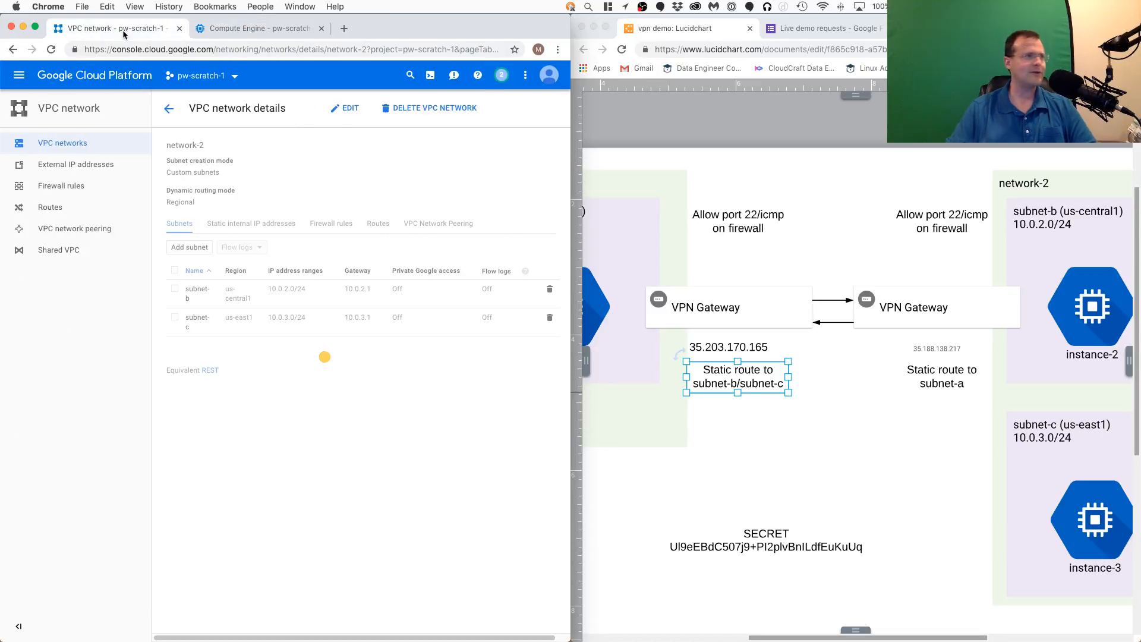
- Begin creating a VM instance named instance-4 in region us-east4 (Northern Virginia) with the micro (1 shared vCPU) machine type
left_click(235, 29)
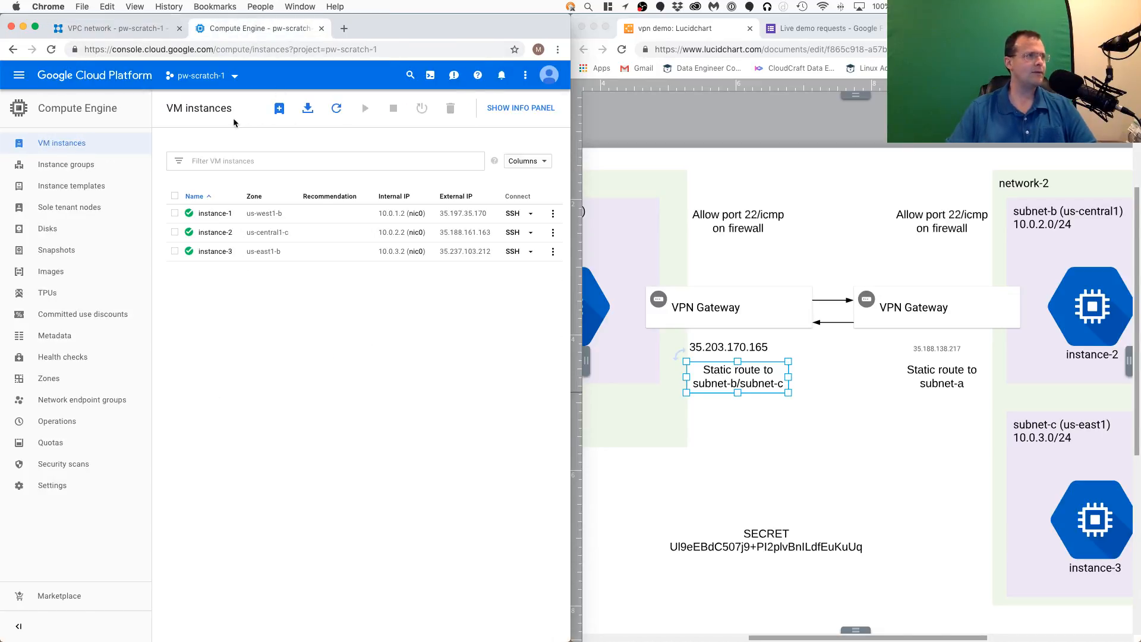
left_click(278, 108)
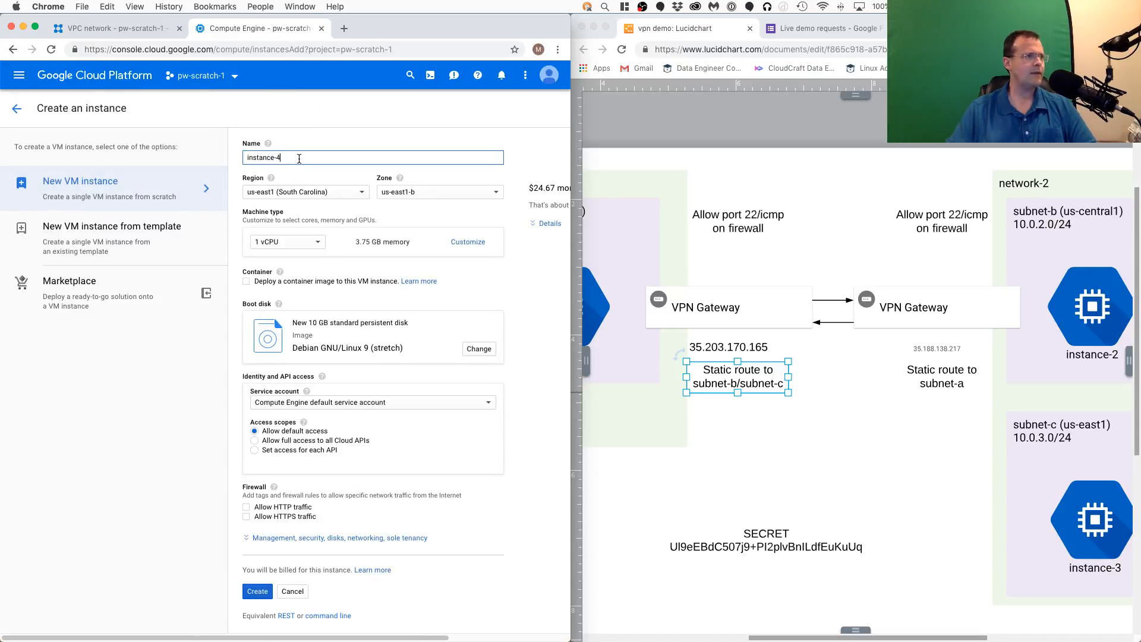
left_click(326, 191)
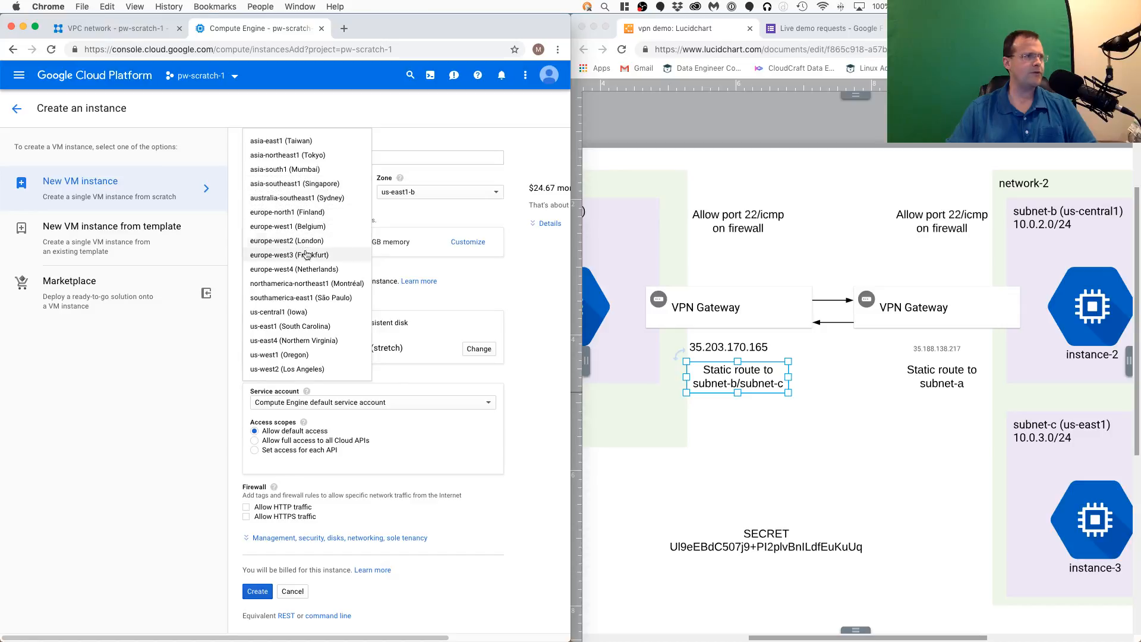
left_click(291, 341)
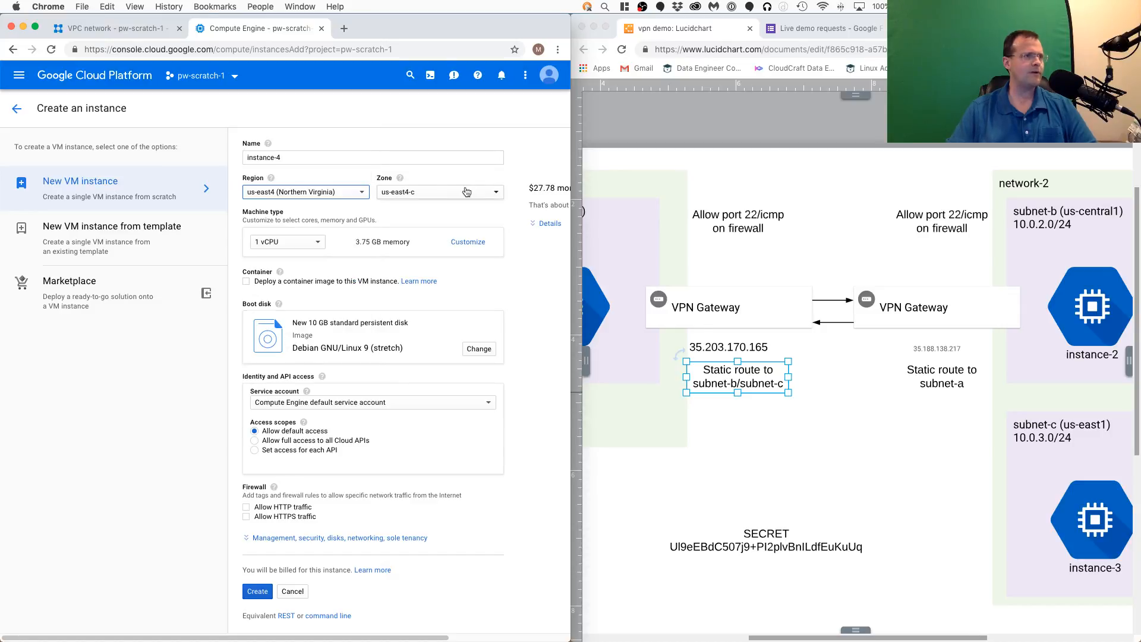
left_click(315, 245)
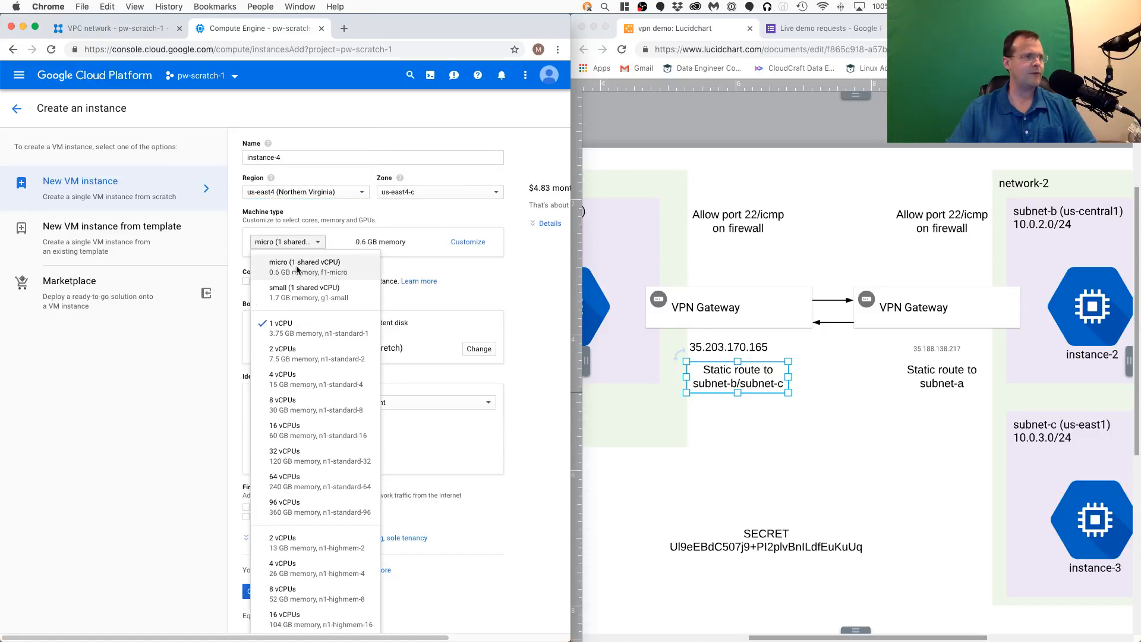
left_click(321, 262)
- Set the new instance's network interface to network-2 with subnetwork subnet-d (10.0.4.0/24), and create the instance
scroll(373, 393, "down", 1)
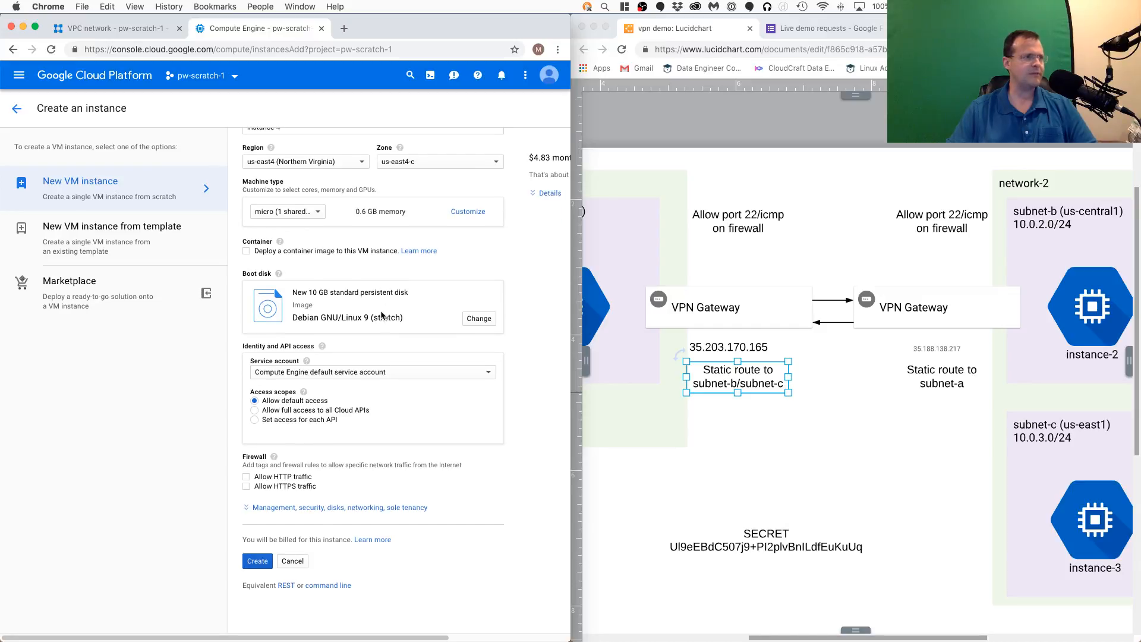
left_click(297, 509)
scroll(415, 443, "down", 5)
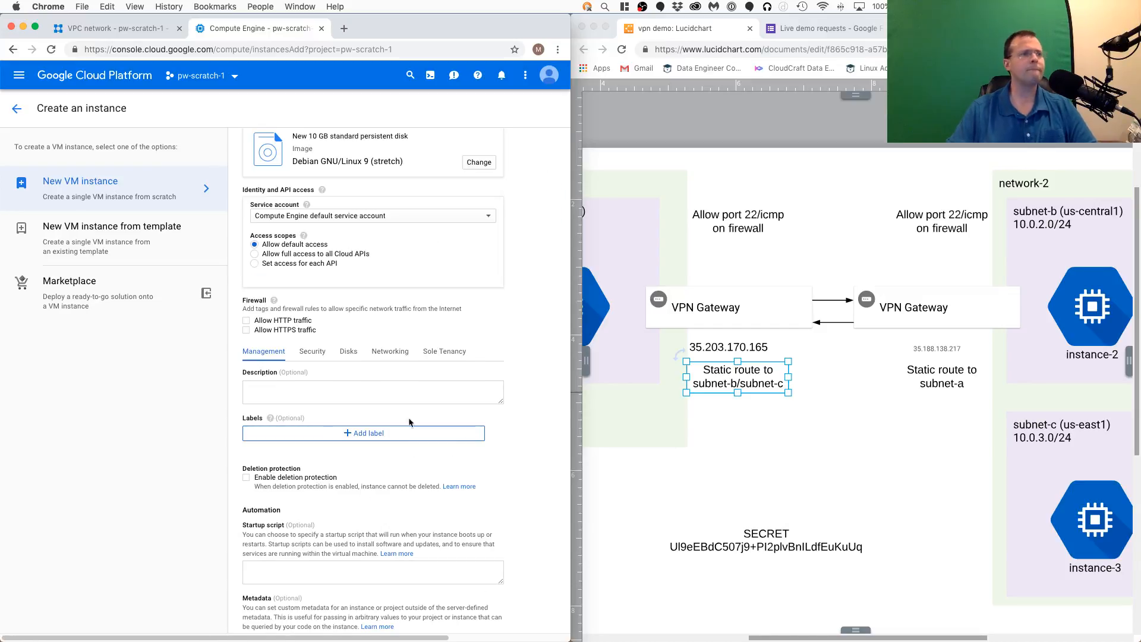
left_click(392, 351)
left_click(345, 450)
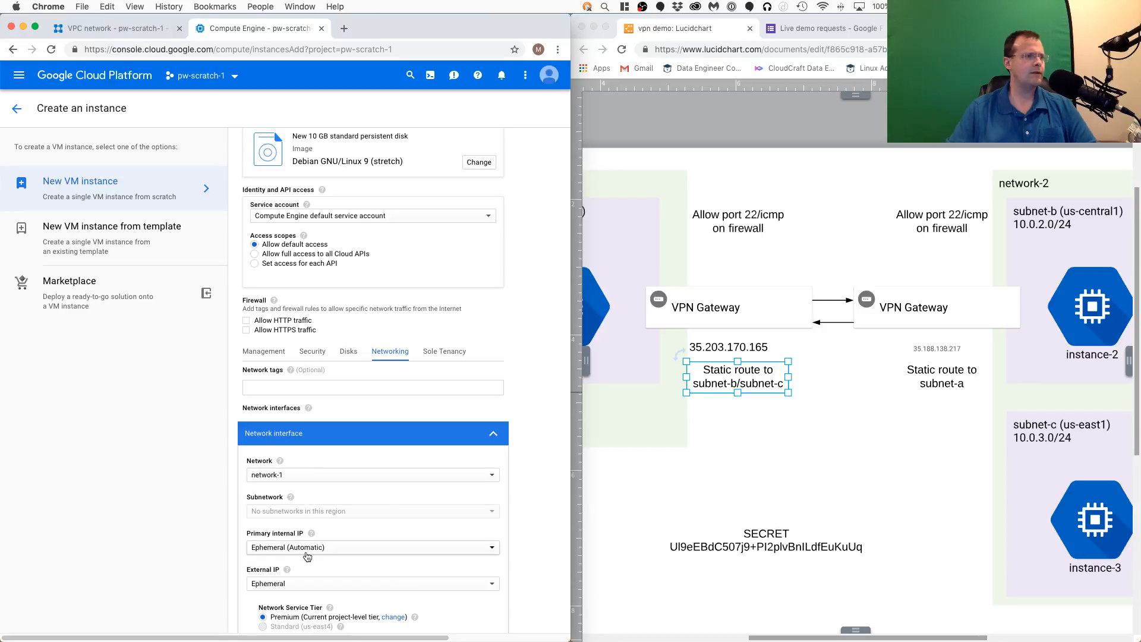
scroll(313, 486, "down", 4)
left_click(313, 354)
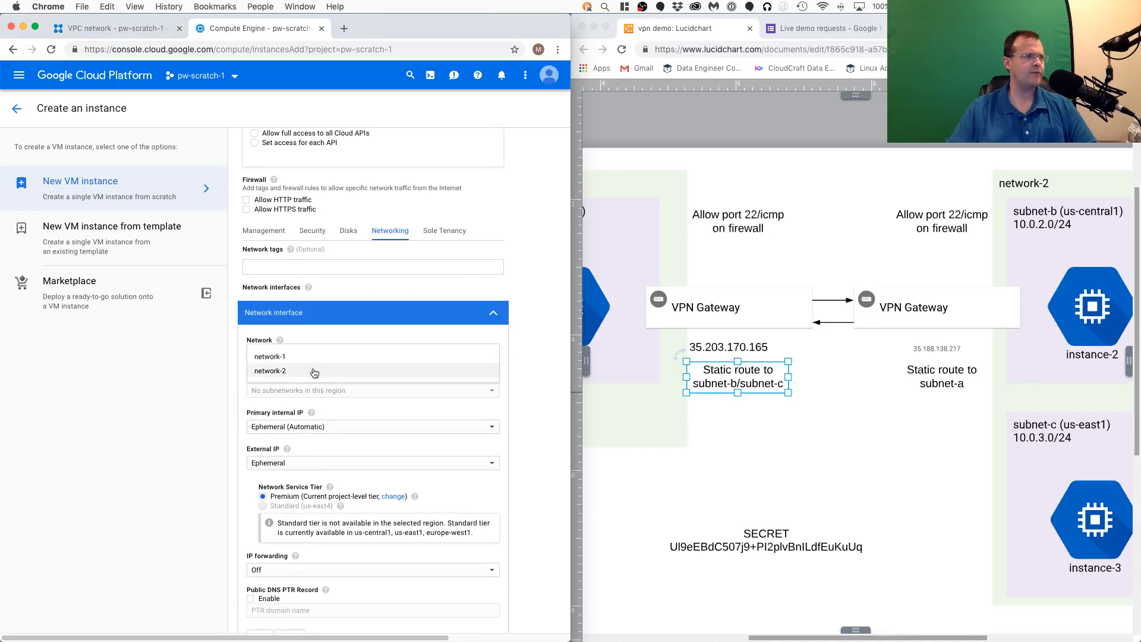
left_click(312, 368)
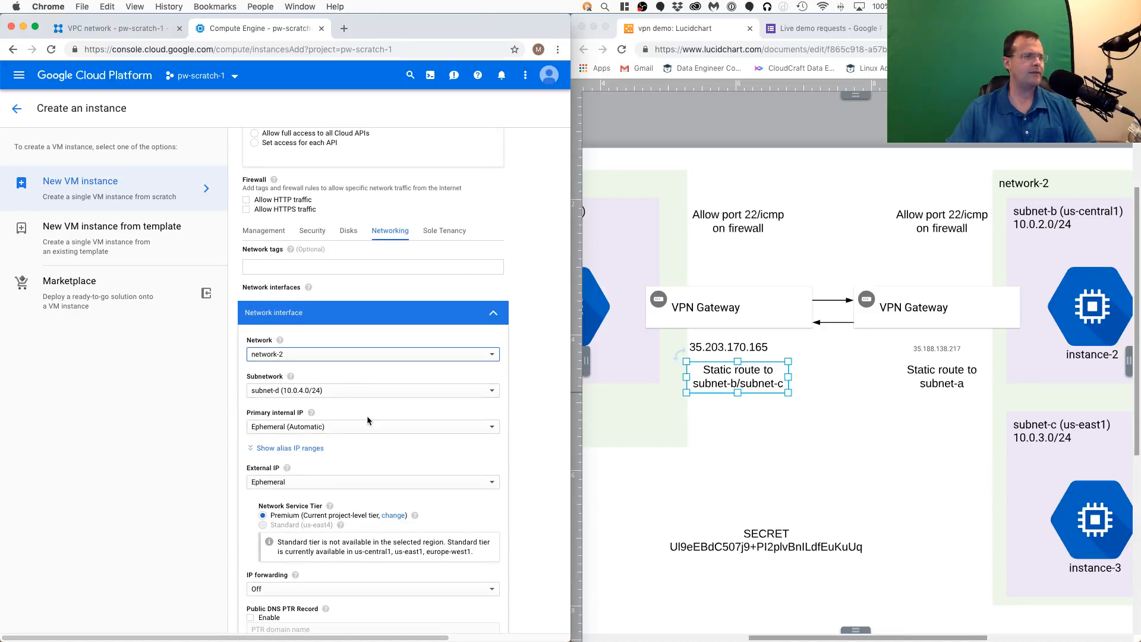
scroll(356, 410, "down", 5)
left_click(262, 562)
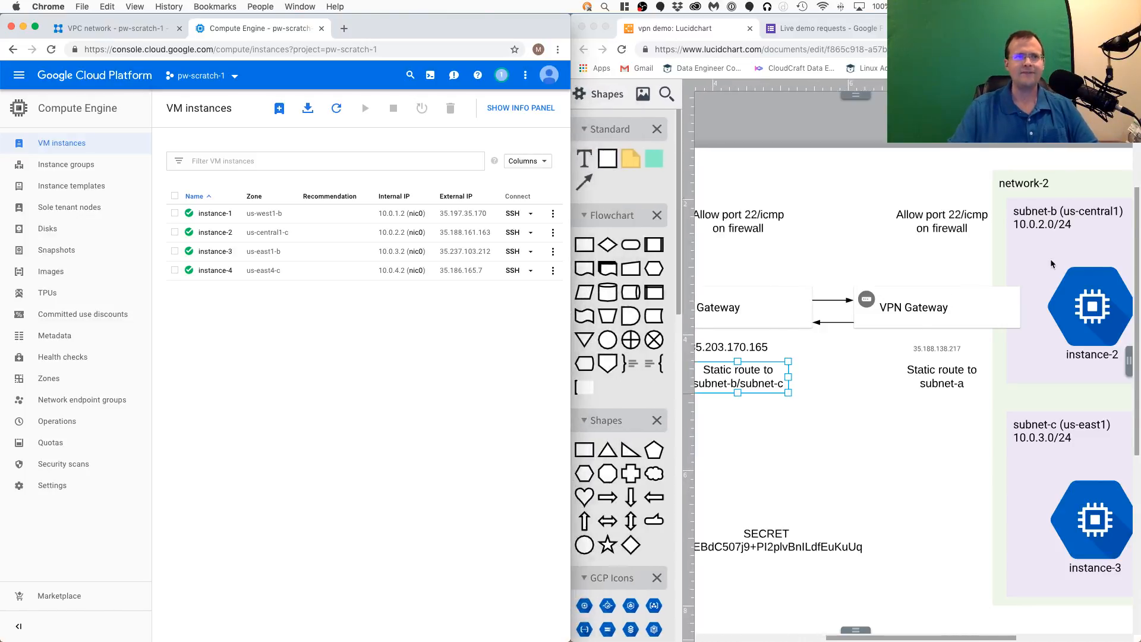
left_click(926, 456)
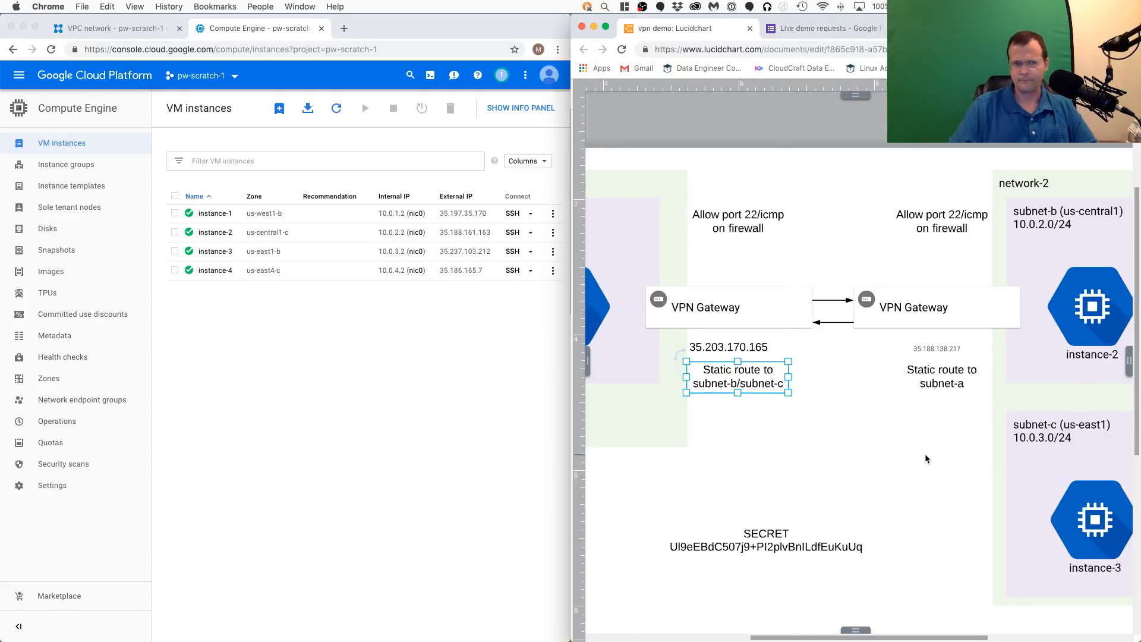
scroll(935, 432, "down", 1)
scroll(934, 432, "down", 2)
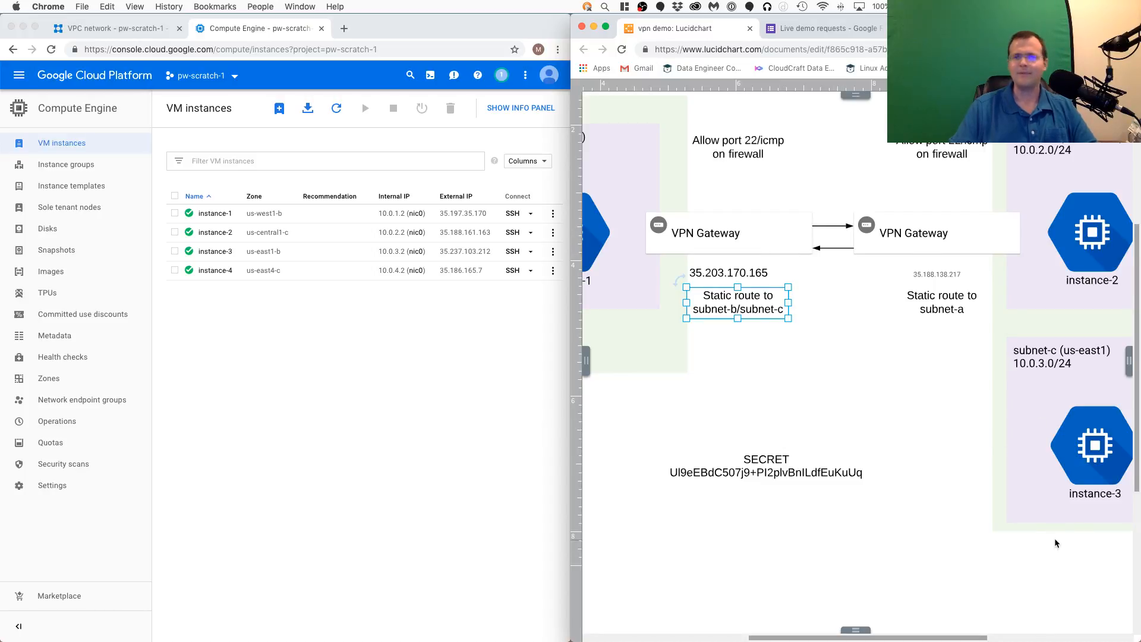
left_click(378, 425)
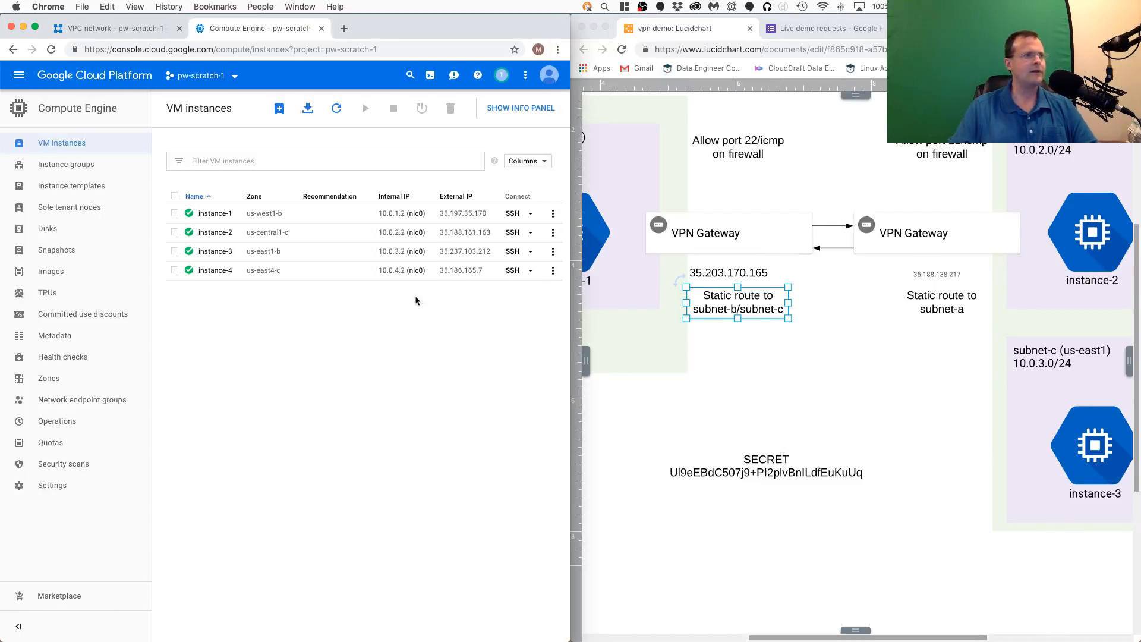
- Open an SSH session to instance-1 and place its window over the diagram, clear of the VM instances list
left_click(512, 213)
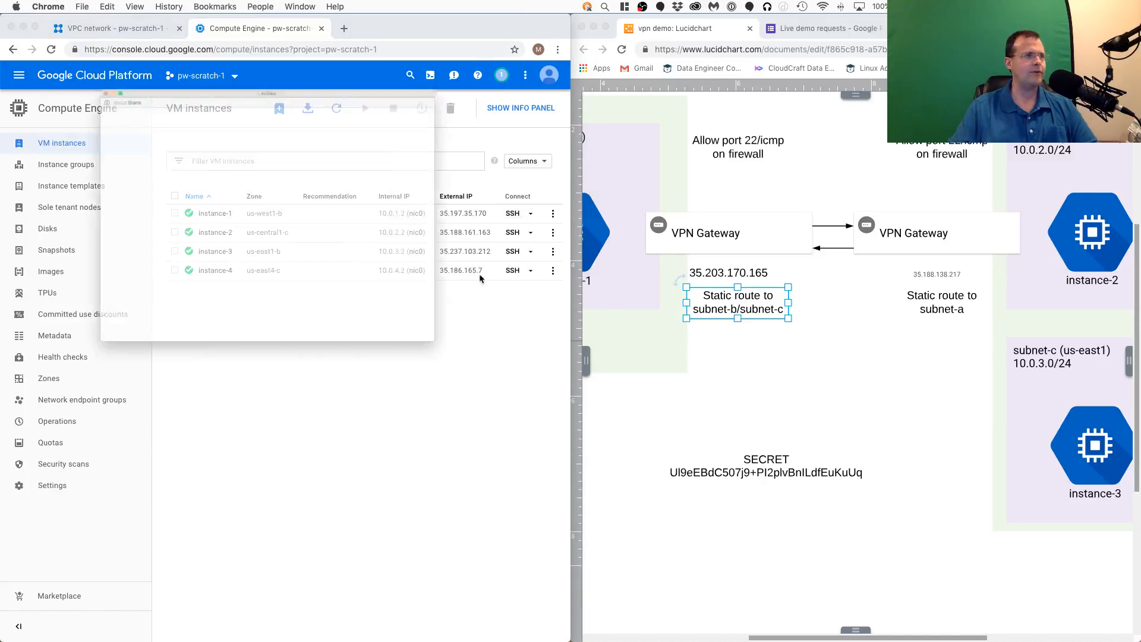
left_click_drag(353, 21, 984, 292)
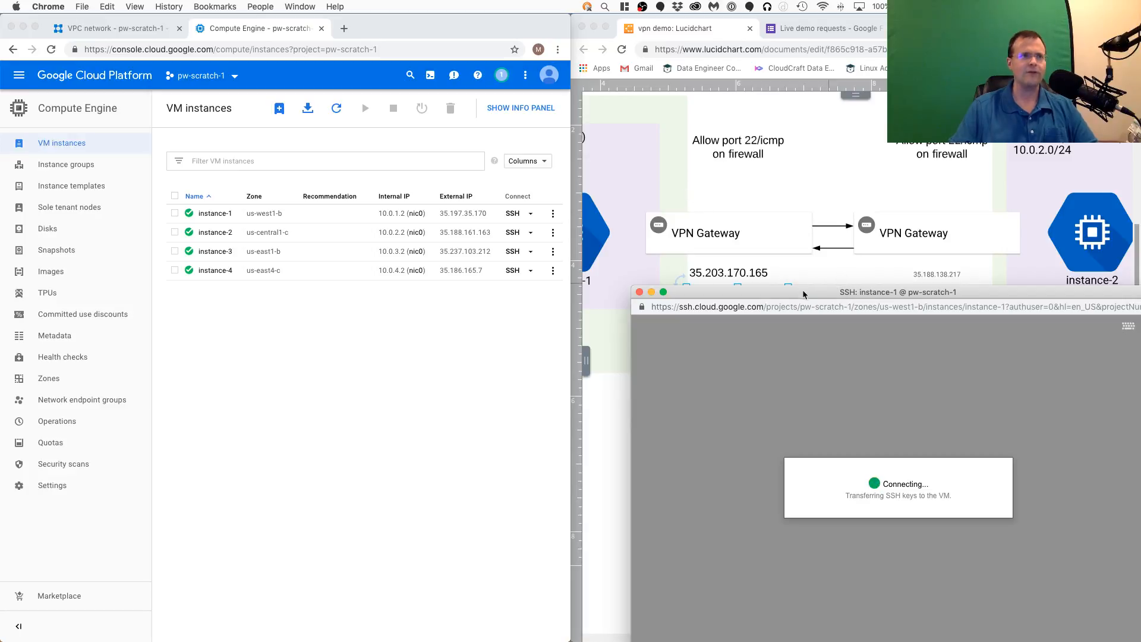
left_click_drag(803, 292, 755, 138)
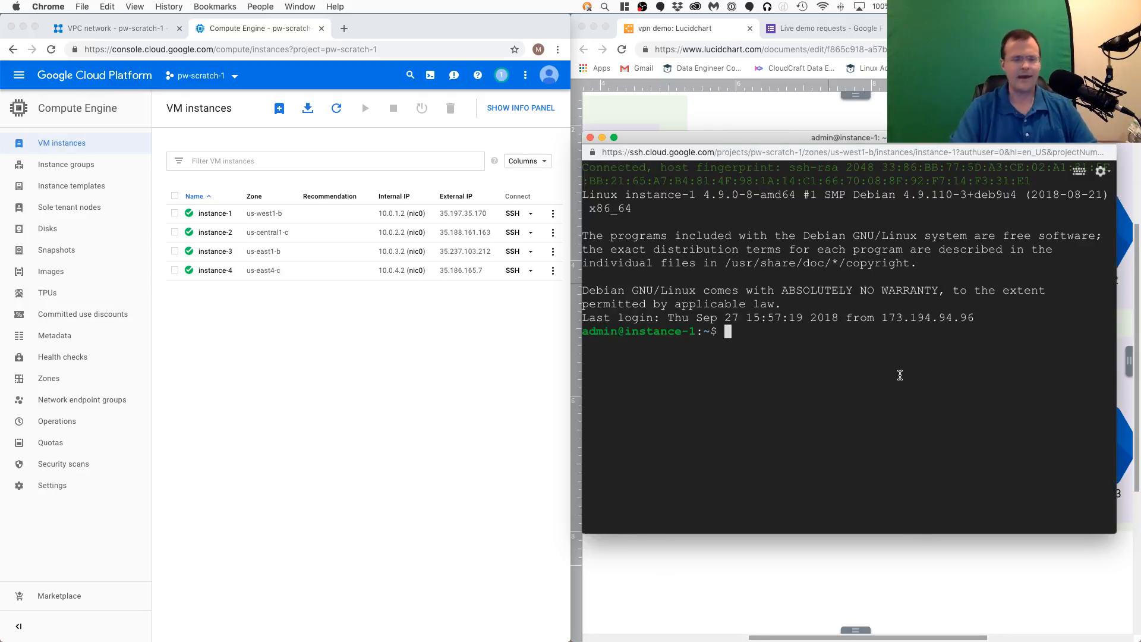
- Try to ping 40.0.4.2 from the instance-1 SSH session, and stop the ping after a few packets
type("ping ")
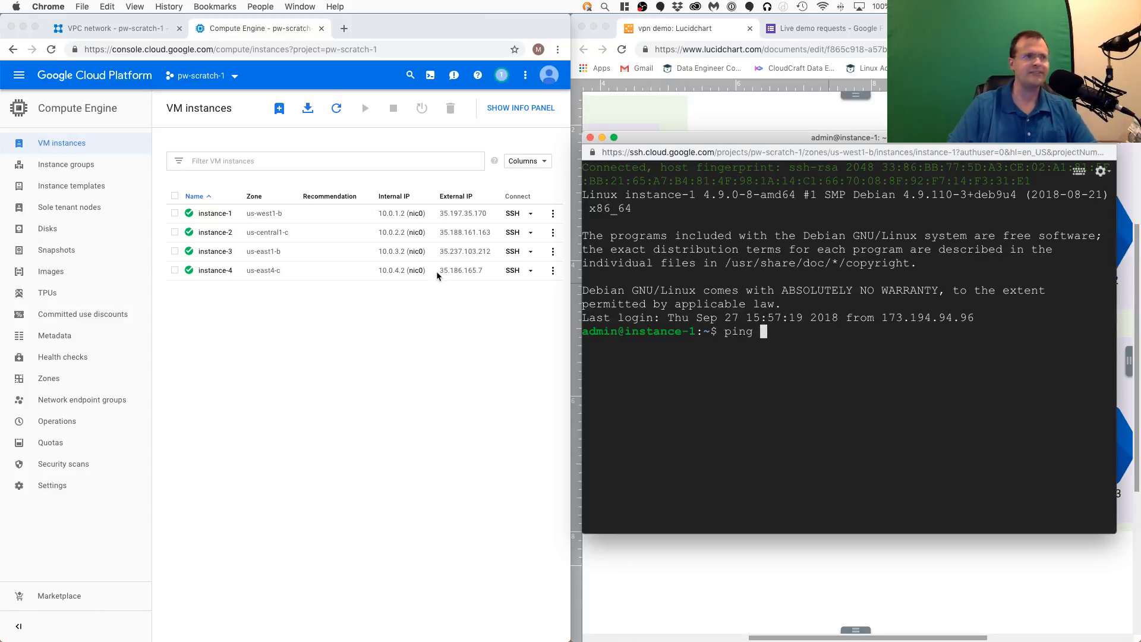
type("40.0")
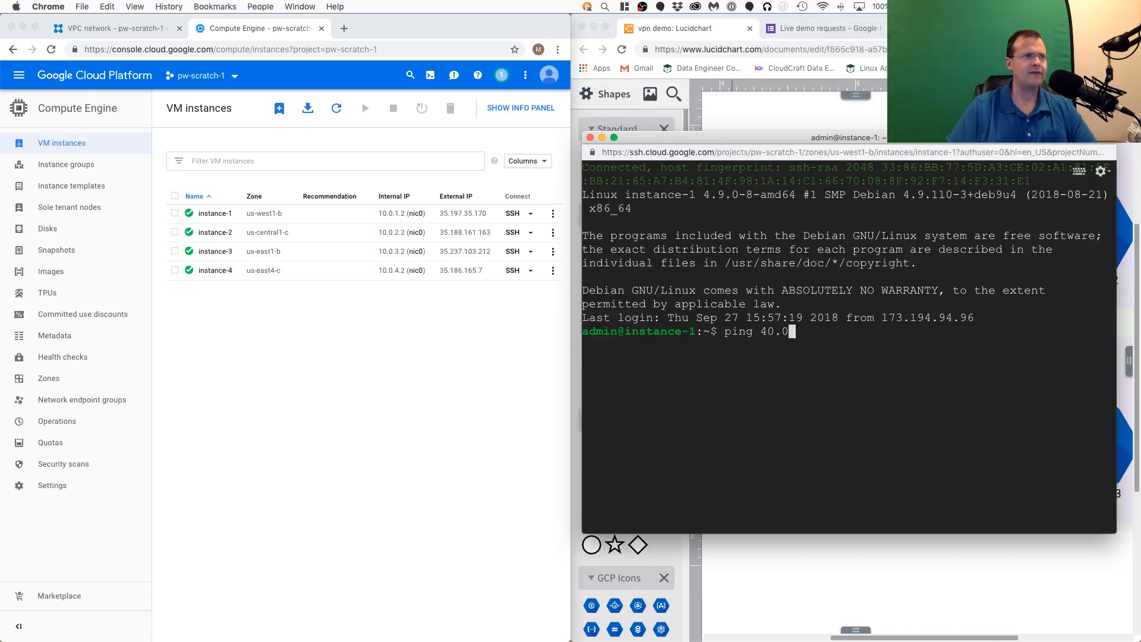
type(".4.2")
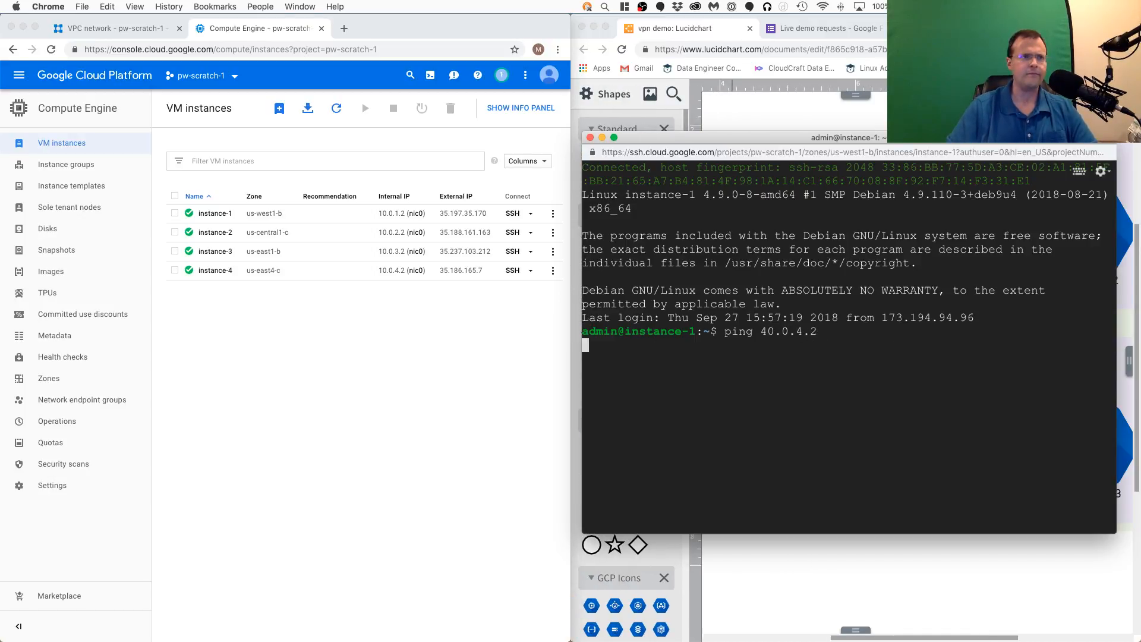
key("Return")
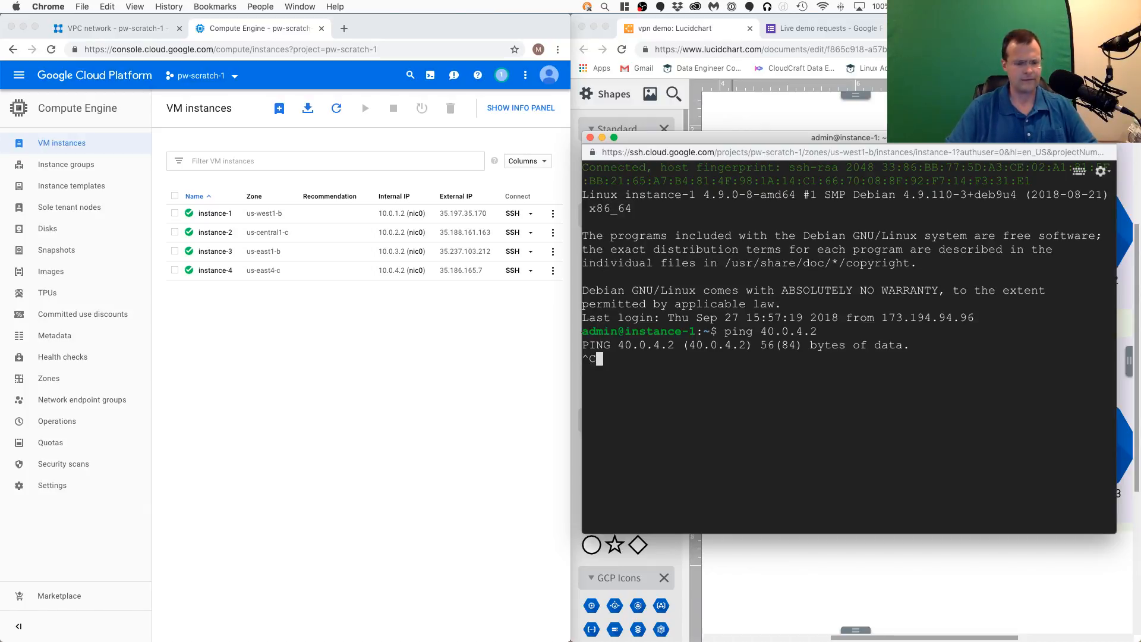
key("ctrl+c")
- Ping 10.0.4.2 from the instance-1 SSH session by correcting the previous command, and stop the ping after a few packets
key("Up")
key("Left")
key("Left")
key("Left")
key("Left")
key("Left")
key("Left")
key("Left")
key("BackSpace")
type("1")
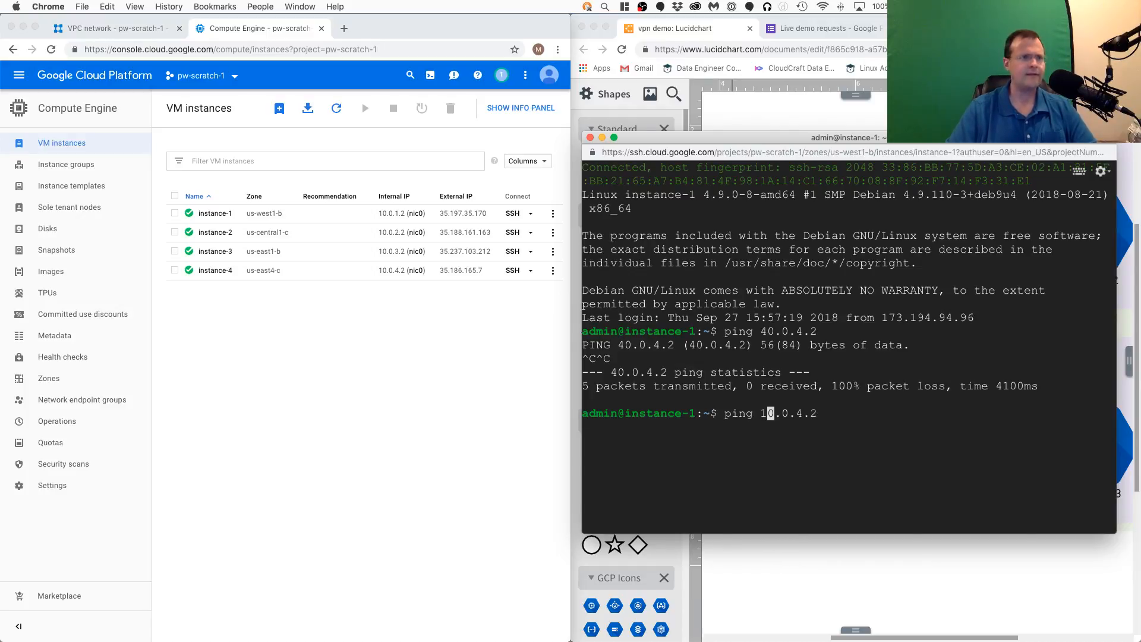
key("Return")
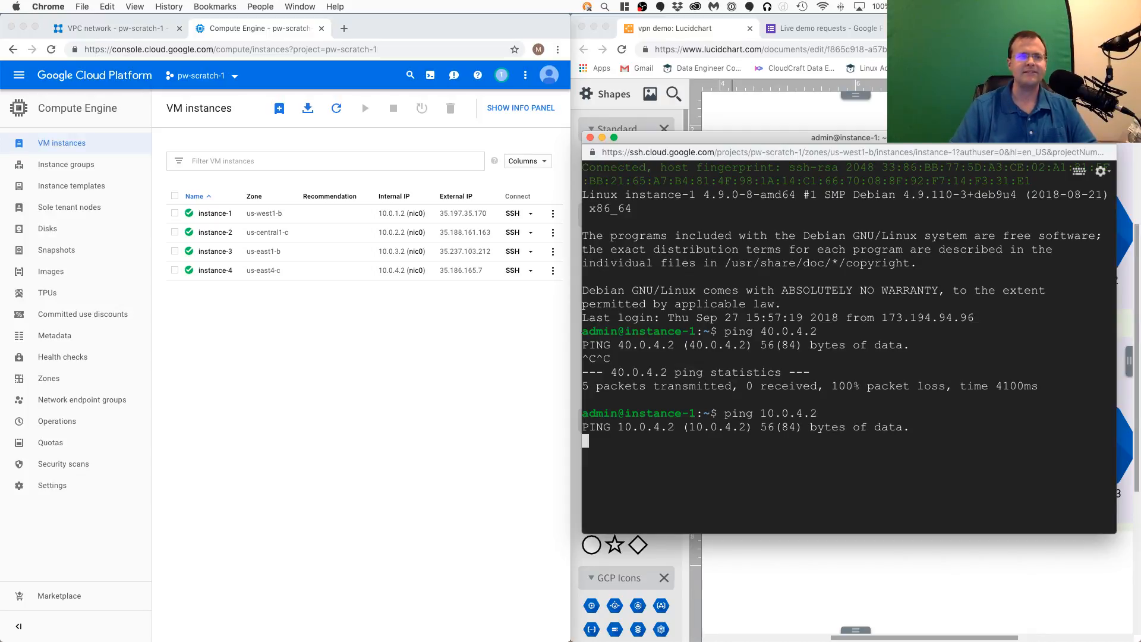
key("ctrl+c")
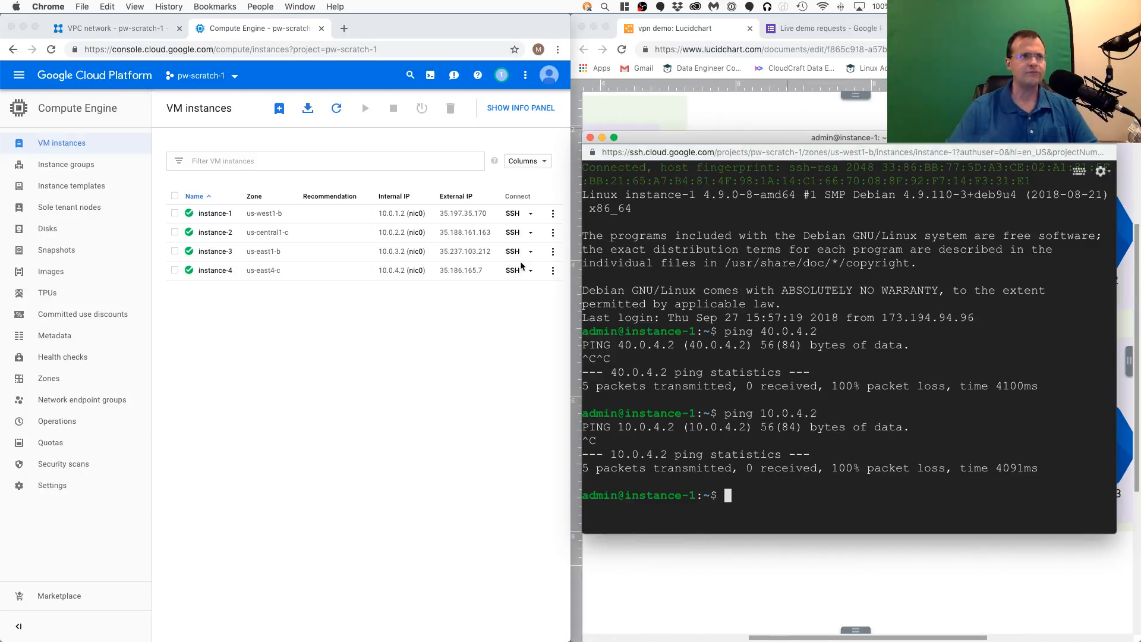
- Bring the diagram back into view and review the project's VPC routes, checking the vpn-1-tunnel-1 static routes for subnet-d coverage
left_click(404, 370)
left_click(822, 565)
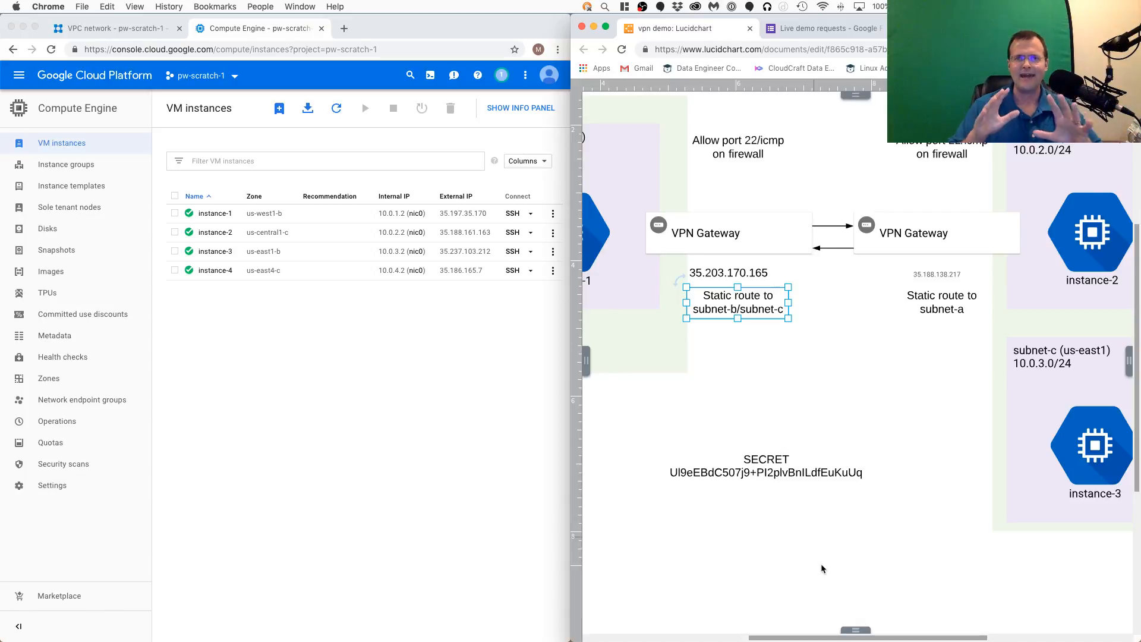
left_click(493, 459)
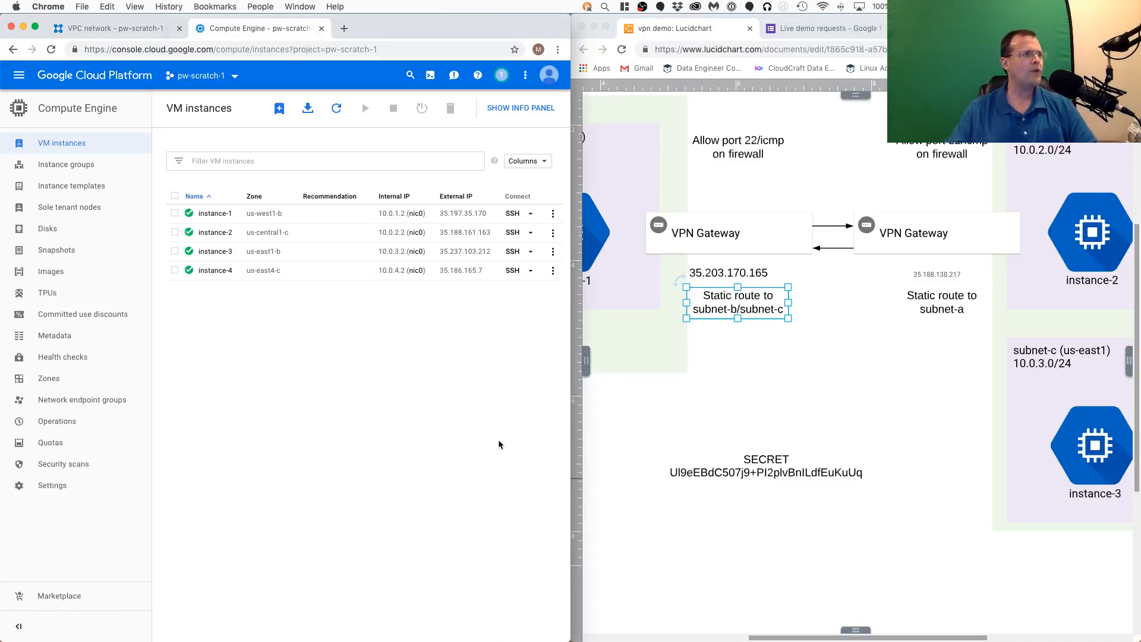
left_click(142, 28)
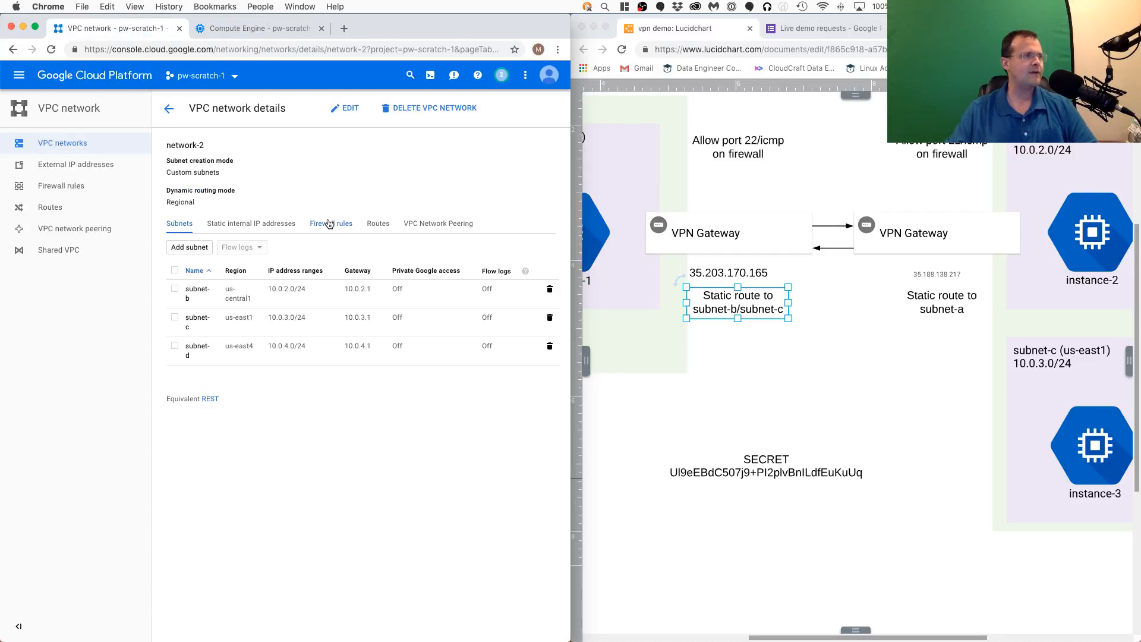
left_click(77, 209)
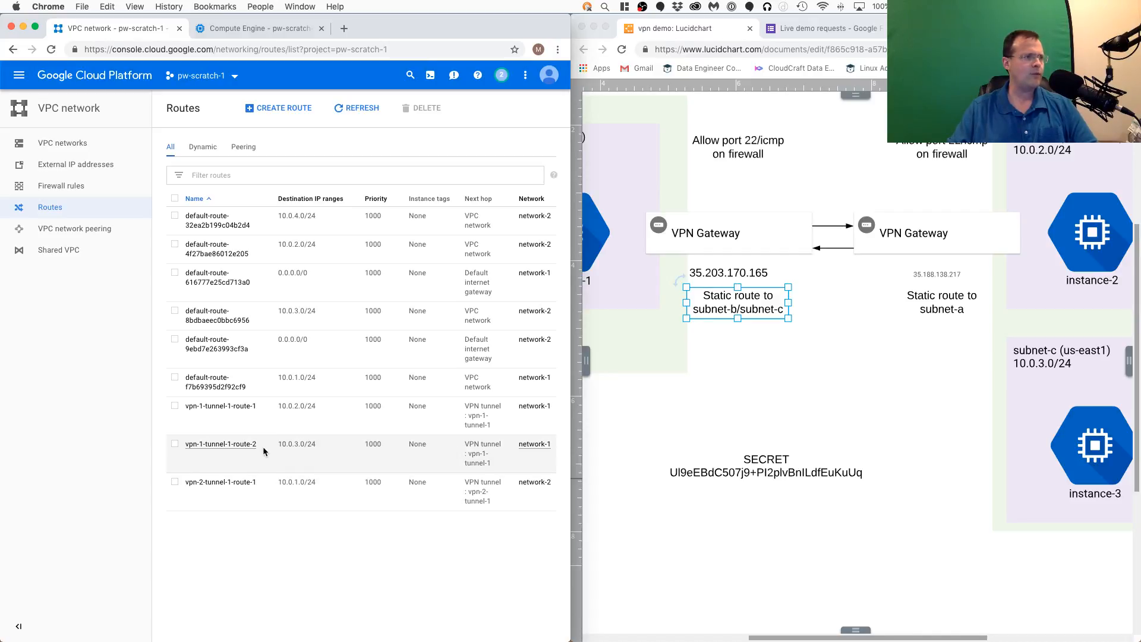
left_click_drag(264, 445, 186, 446)
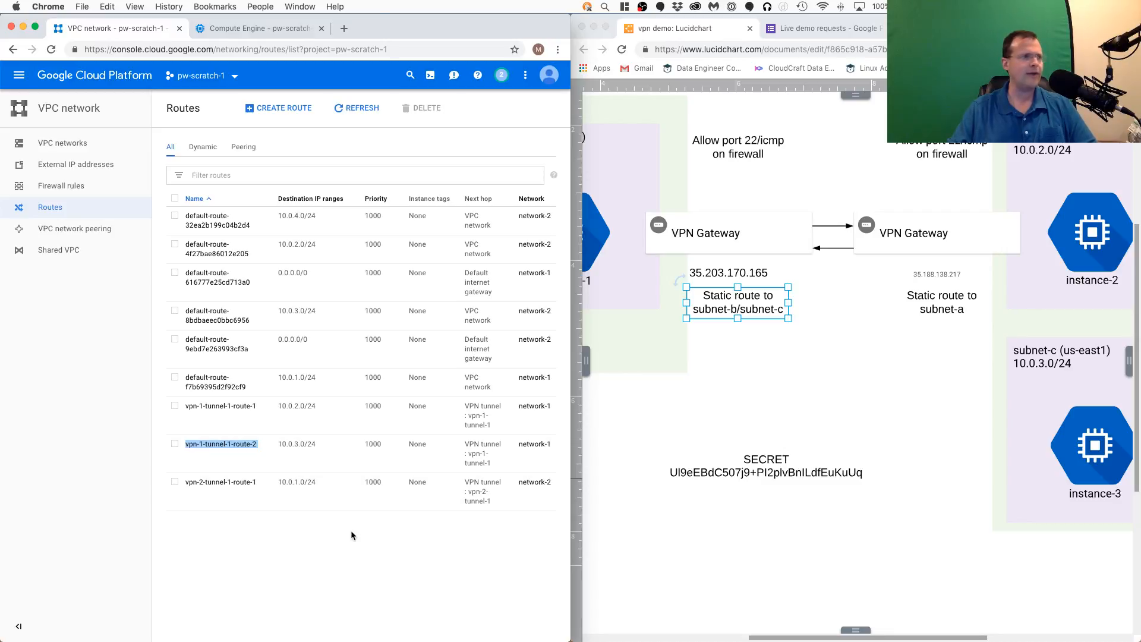
- Begin creating a route named route-3 on network-1 with destination IP range 10.0.4.0/24
left_click(278, 110)
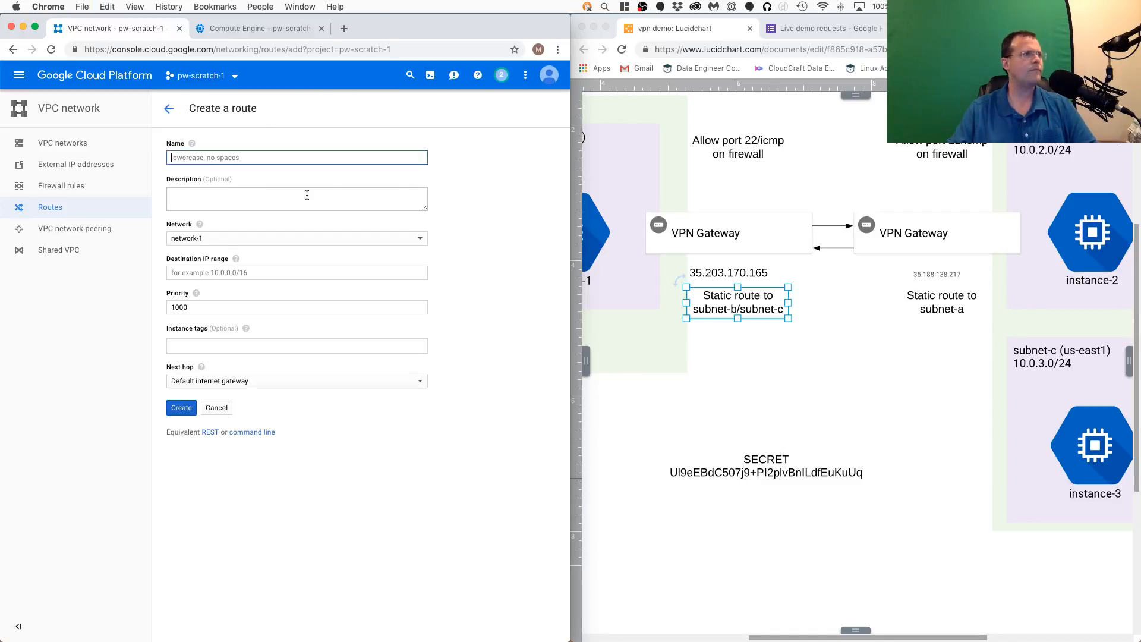
type("rout")
type("e-2")
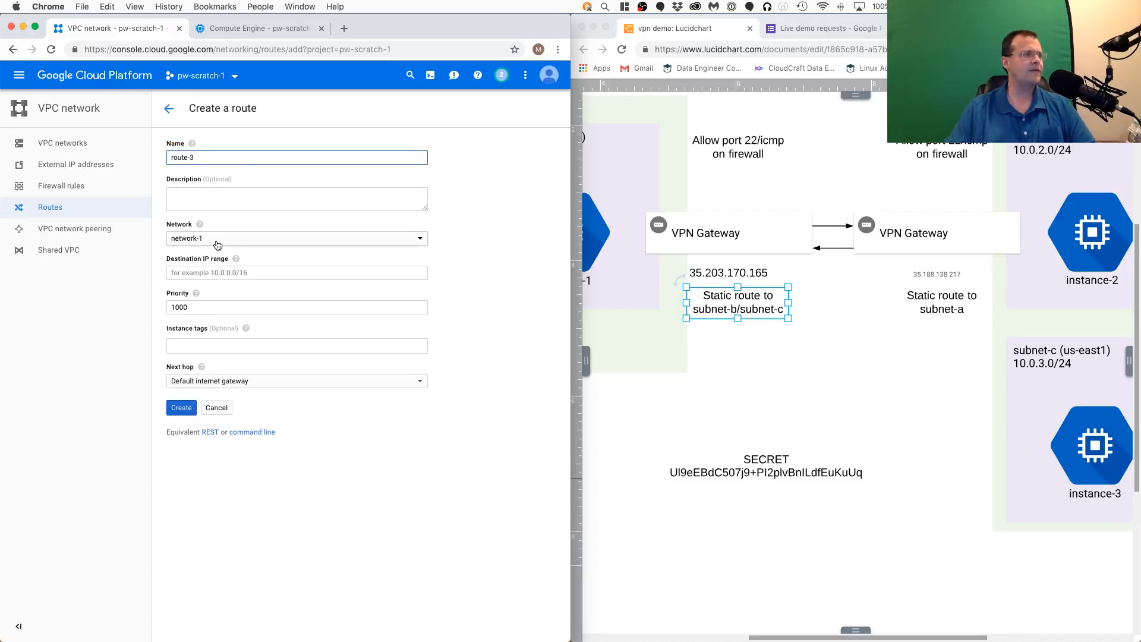
left_click(236, 272)
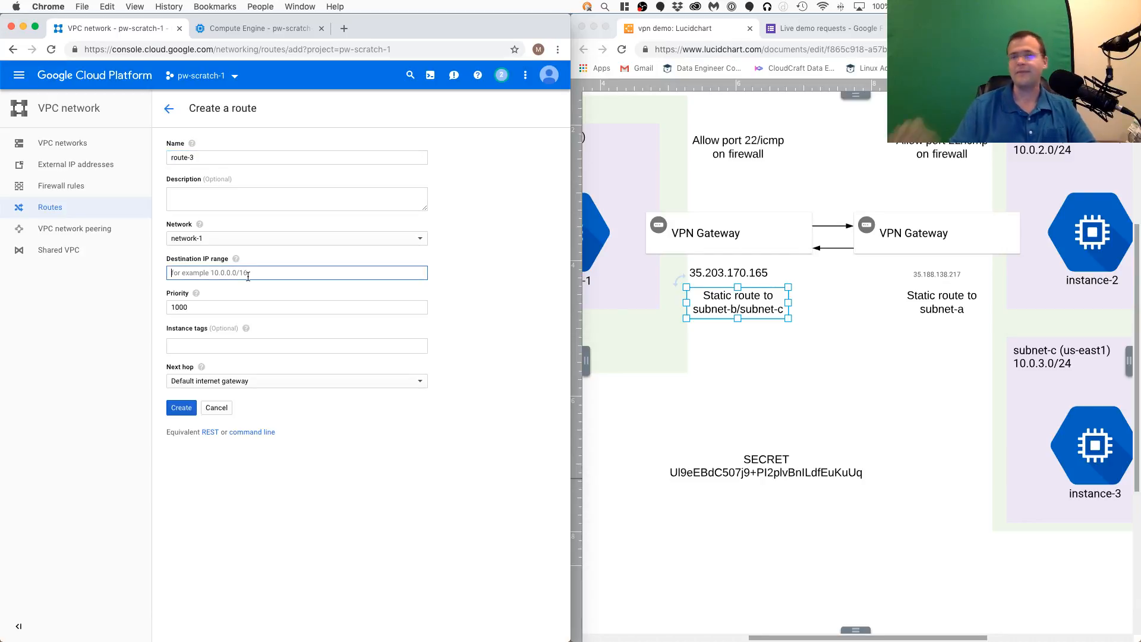
type("10.0.4.0/24")
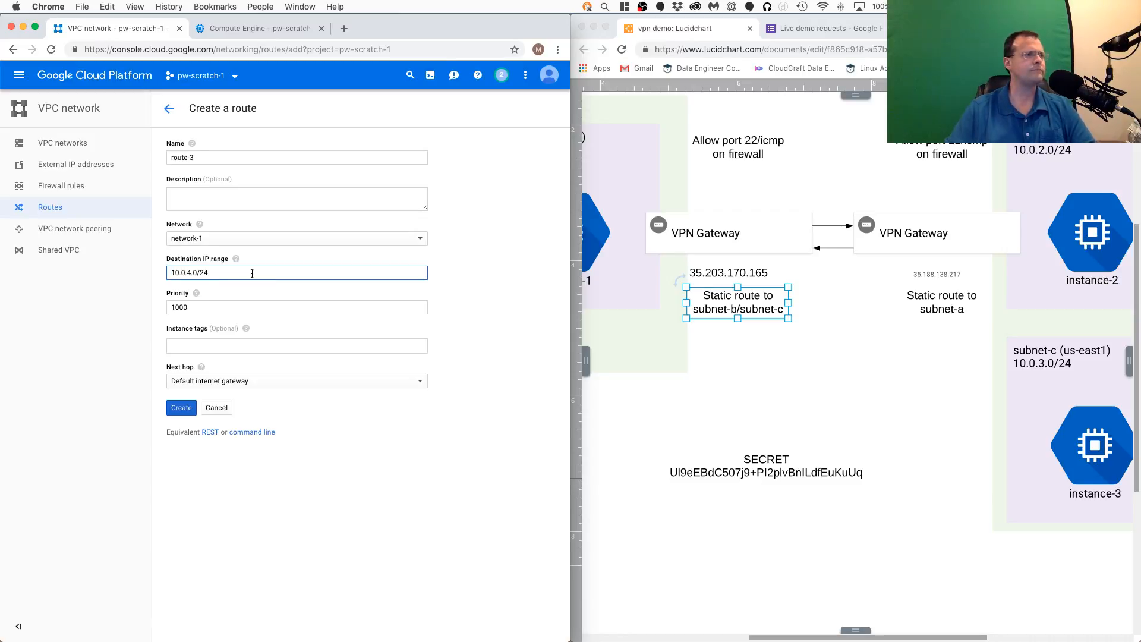
- Set the route's next hop to the VPN tunnel vpn-1-tunnel-1 and create the route
left_click(244, 386)
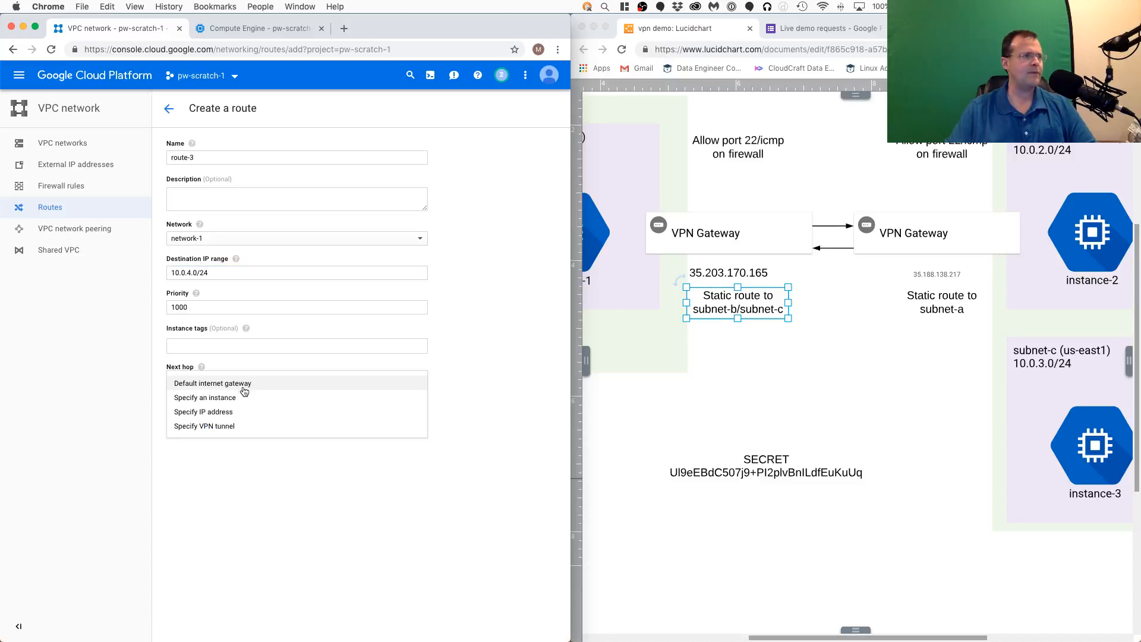
left_click(238, 426)
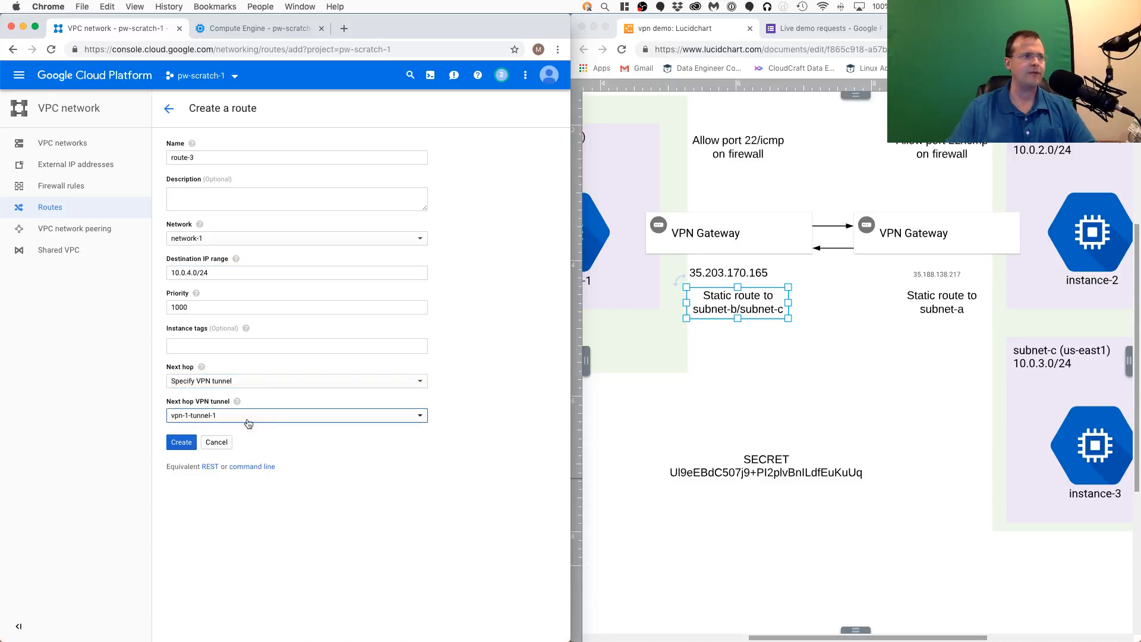
left_click(181, 442)
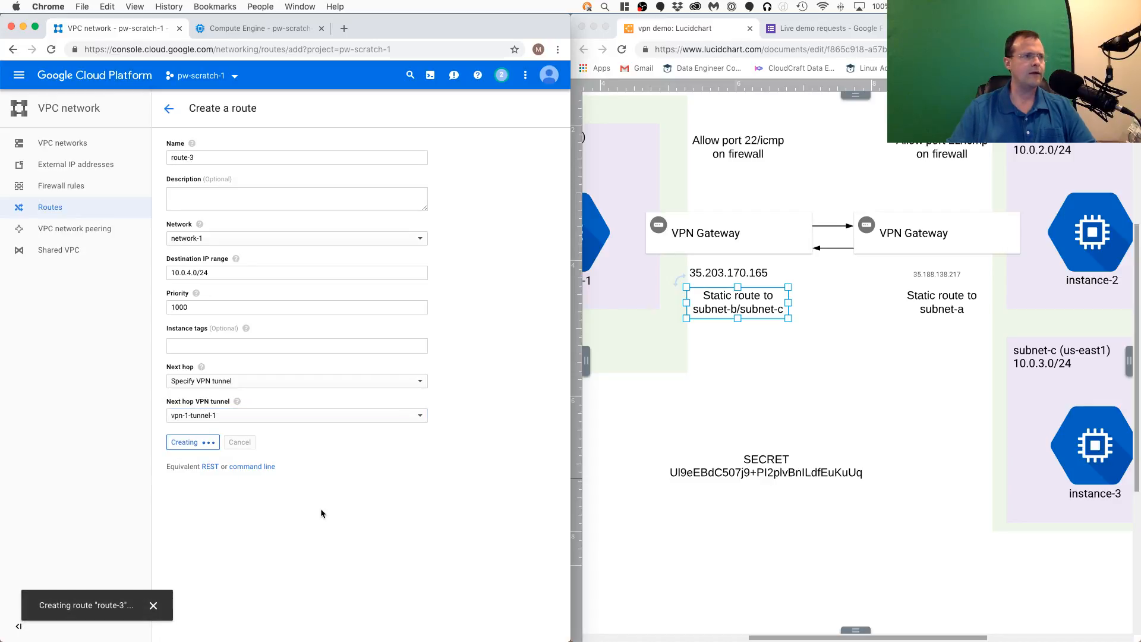
scroll(905, 373, "down", 5)
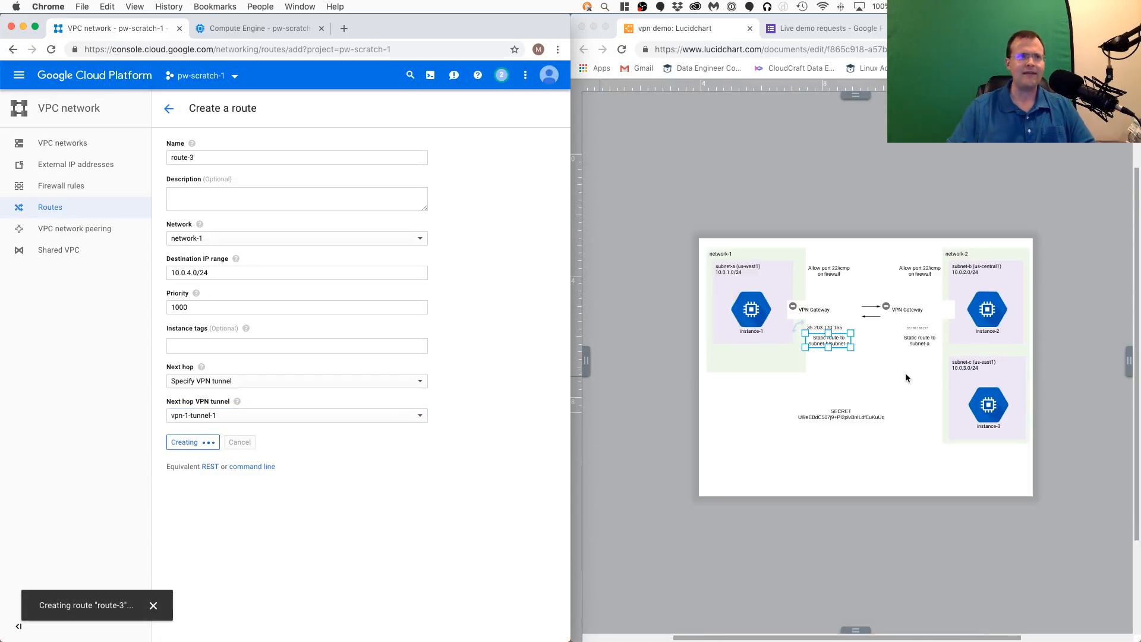
scroll(905, 372, "up", 2)
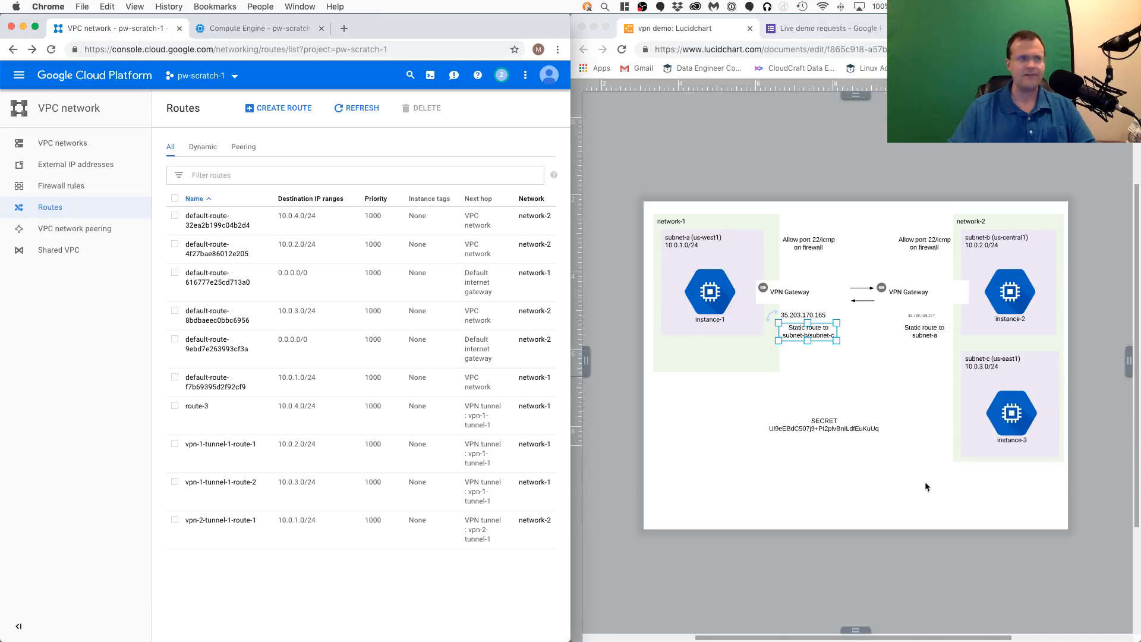
- Open a new SSH session to instance-1 from the VM instances list and place its window over the diagram
left_click(262, 28)
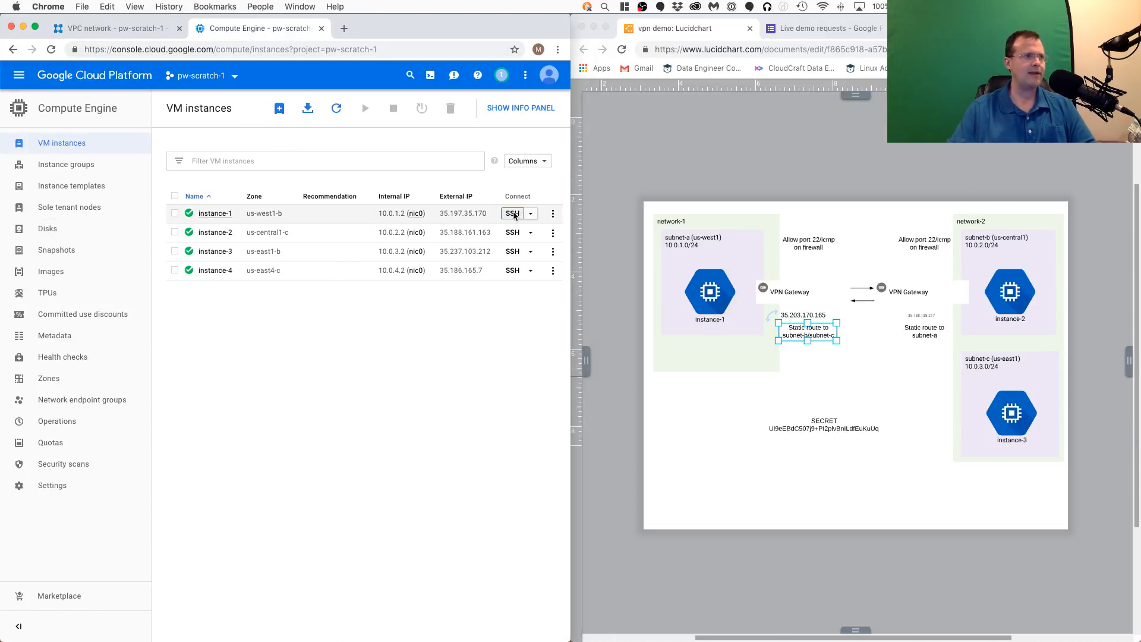
left_click(513, 214)
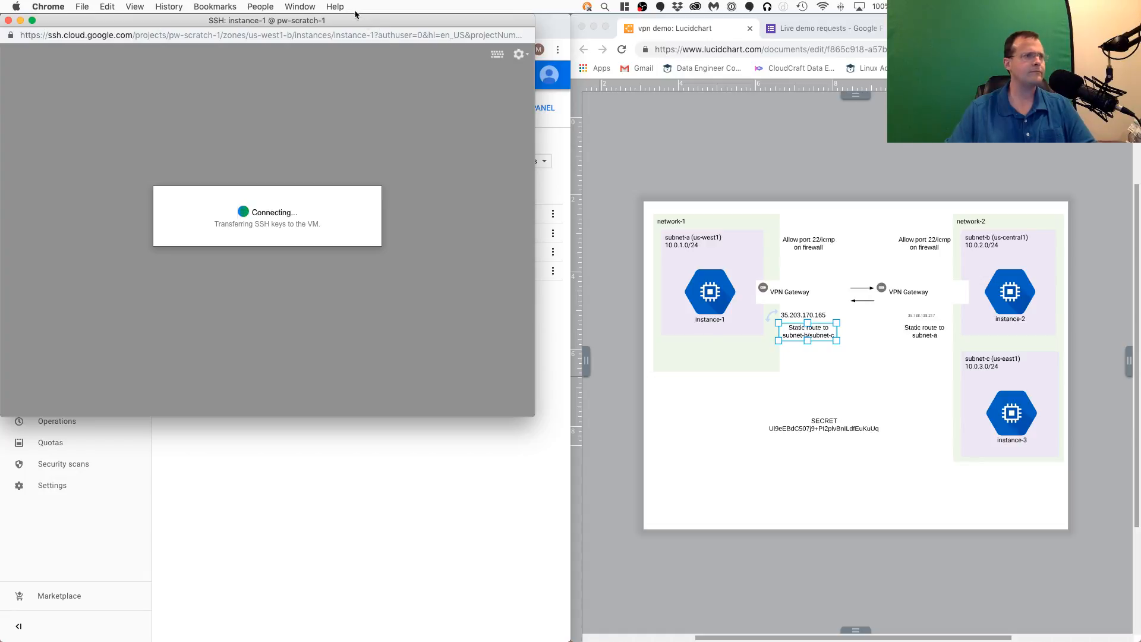
left_click_drag(338, 20, 926, 86)
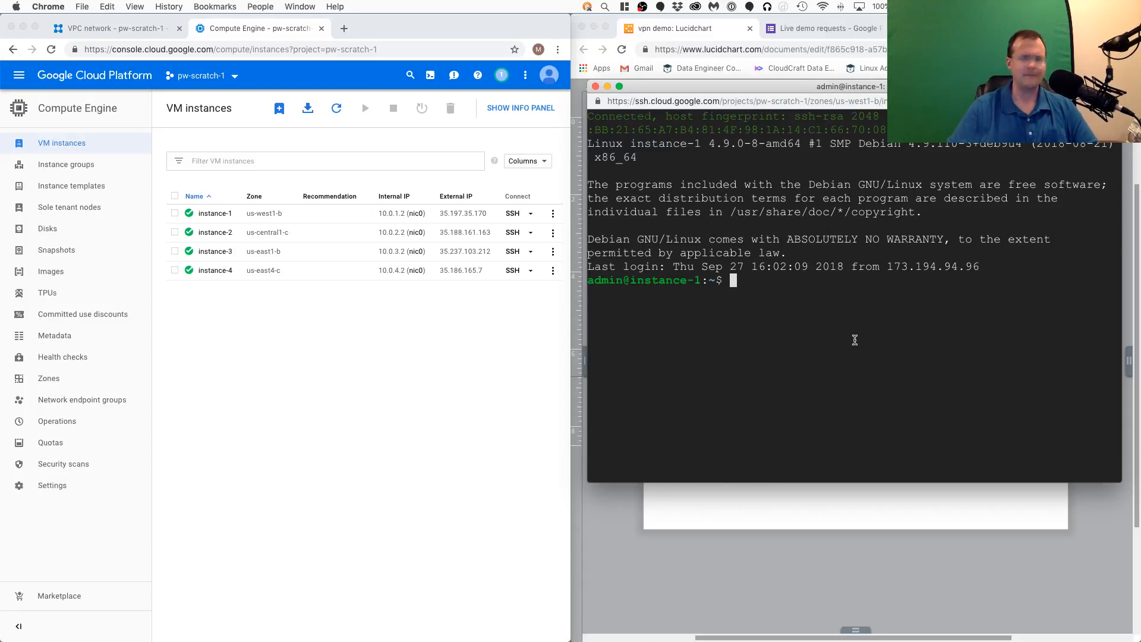
- Ping instance-4 at 10.0.4.2 from instance-1, stop after a few packets, and bring the diagram back to the front
type("ping ")
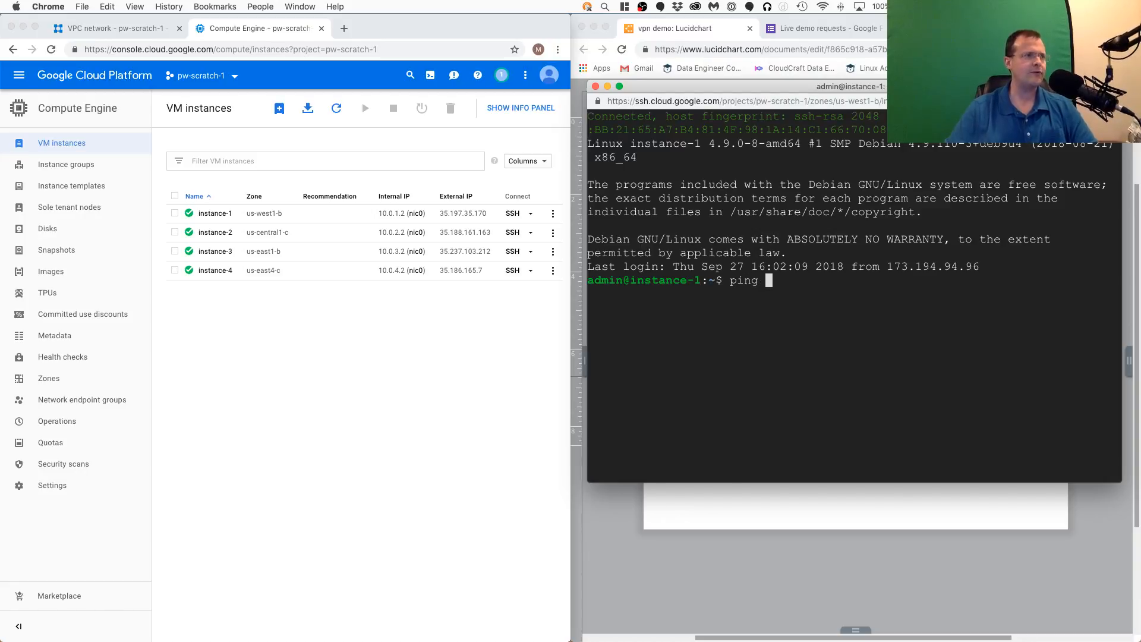
type("10")
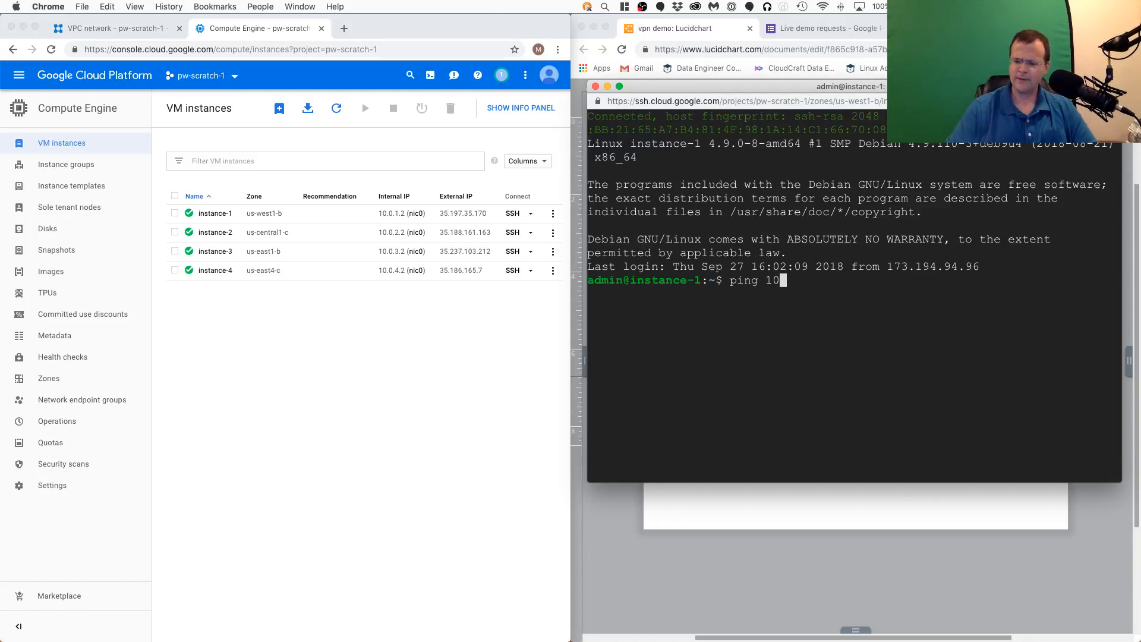
type(".0.4.2")
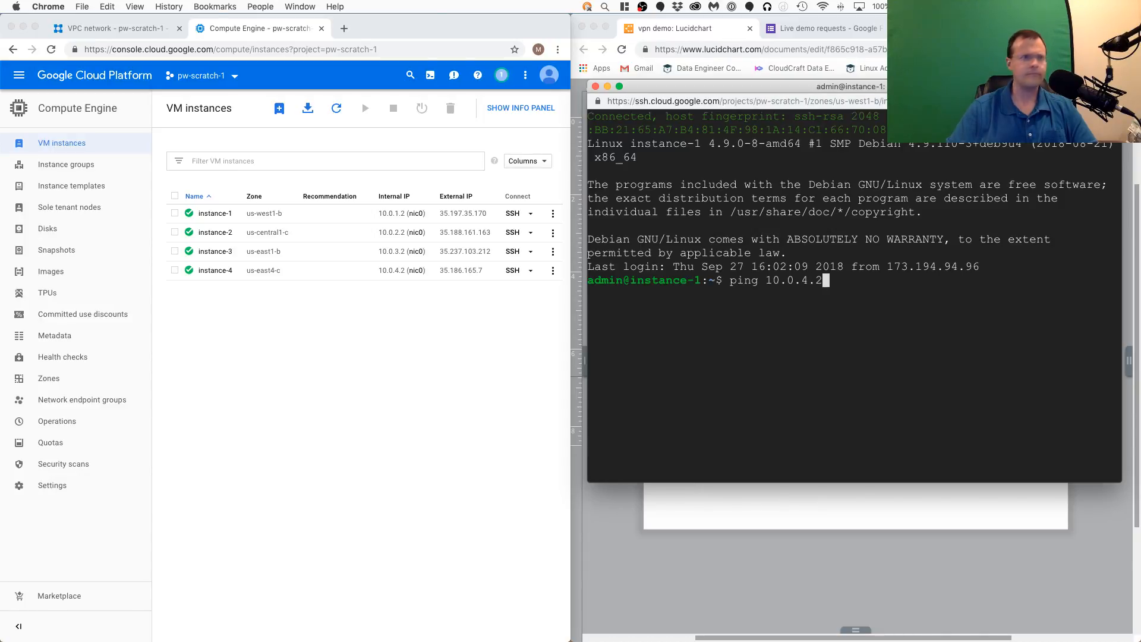
key("Return")
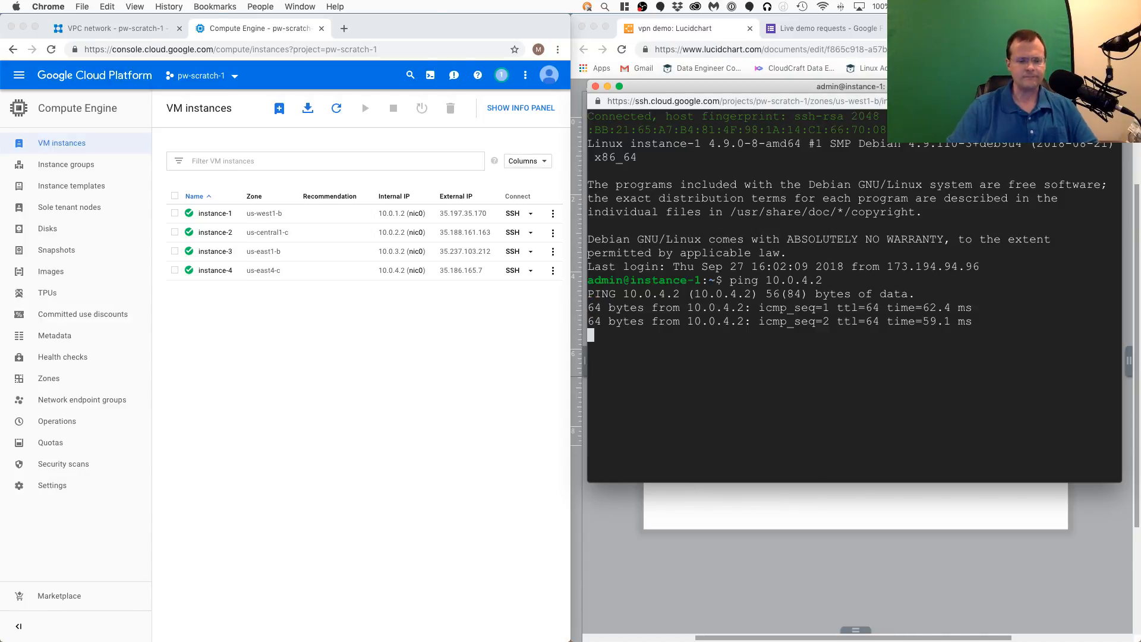
key("ctrl+c")
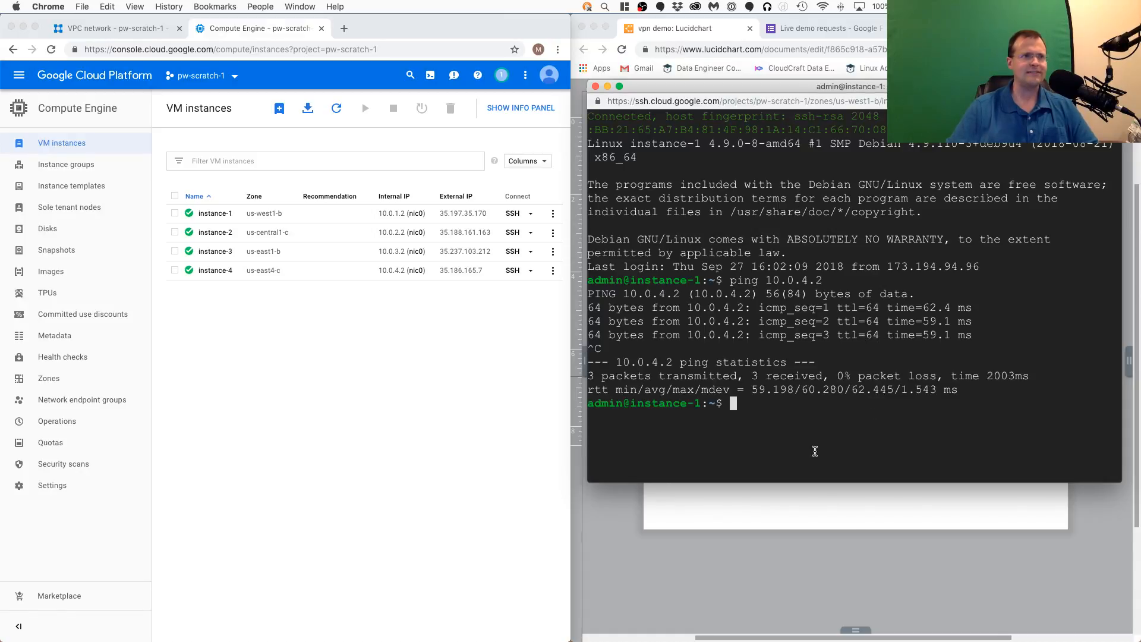
left_click(954, 553)
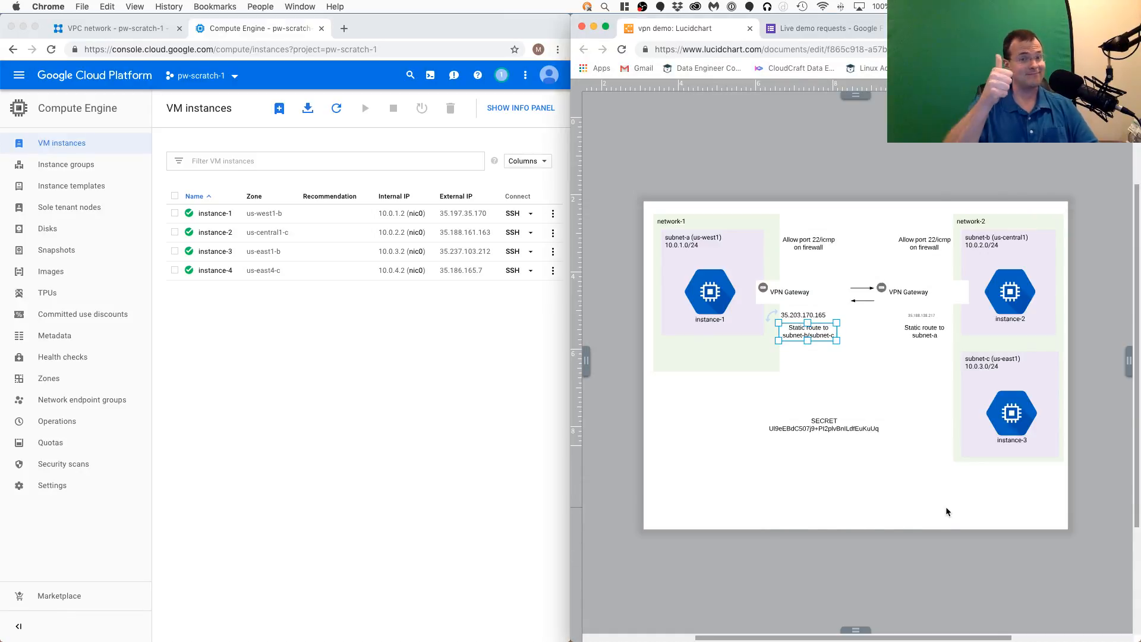
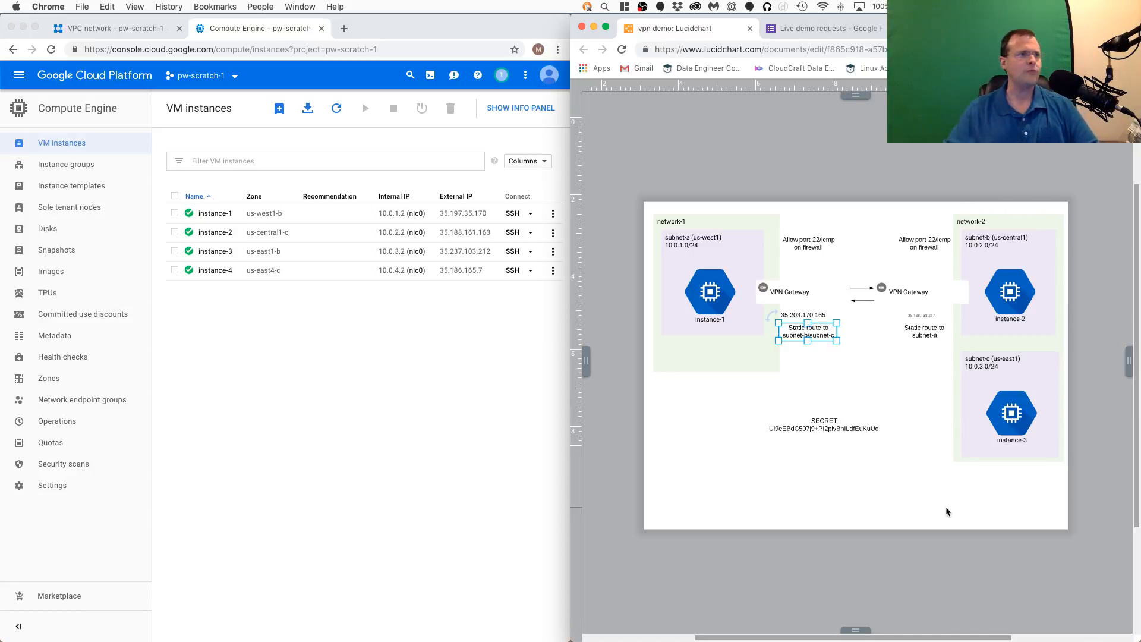
- Open the Hybrid Connectivity VPN page with the list of Google VPN tunnels
left_click(373, 475)
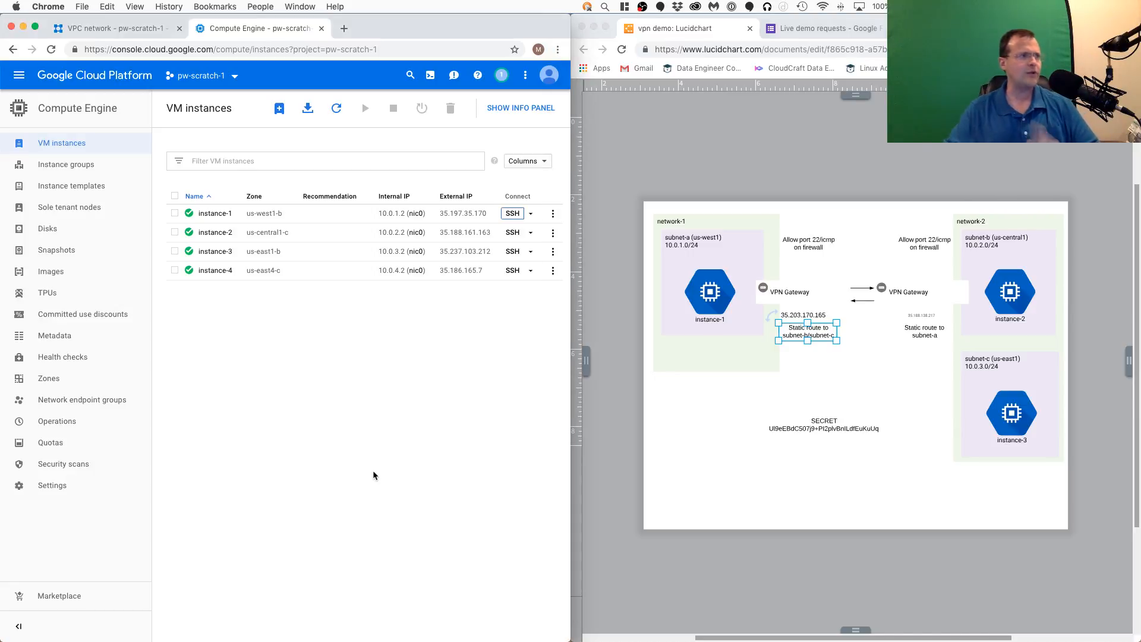
left_click(19, 74)
mouse_move(88, 308)
scroll(67, 434, "down", 5)
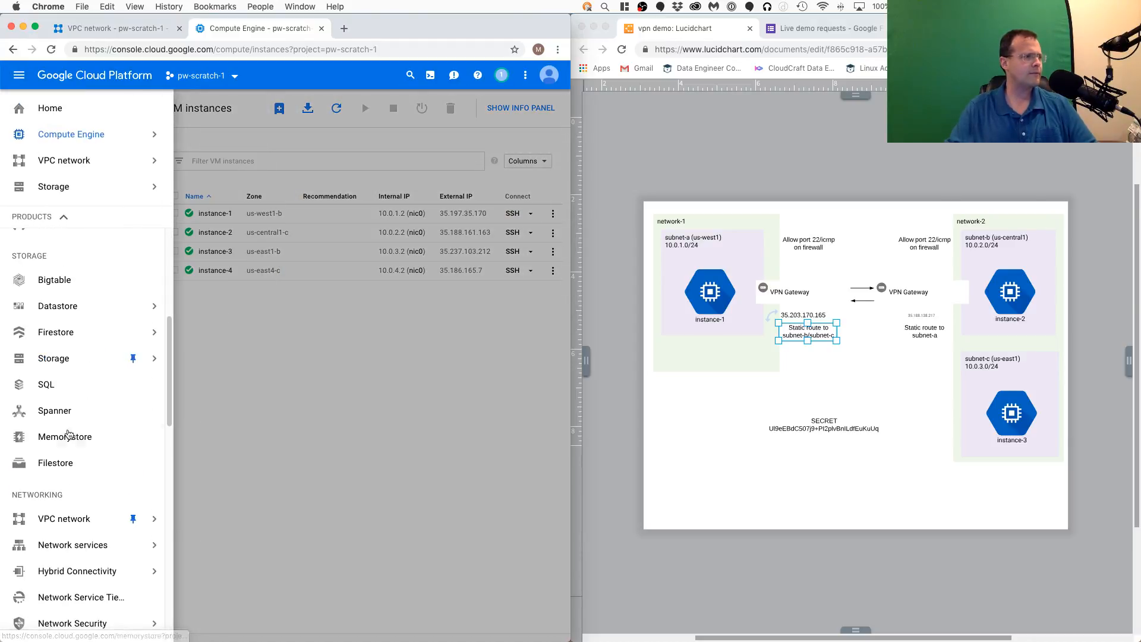
scroll(68, 433, "down", 3)
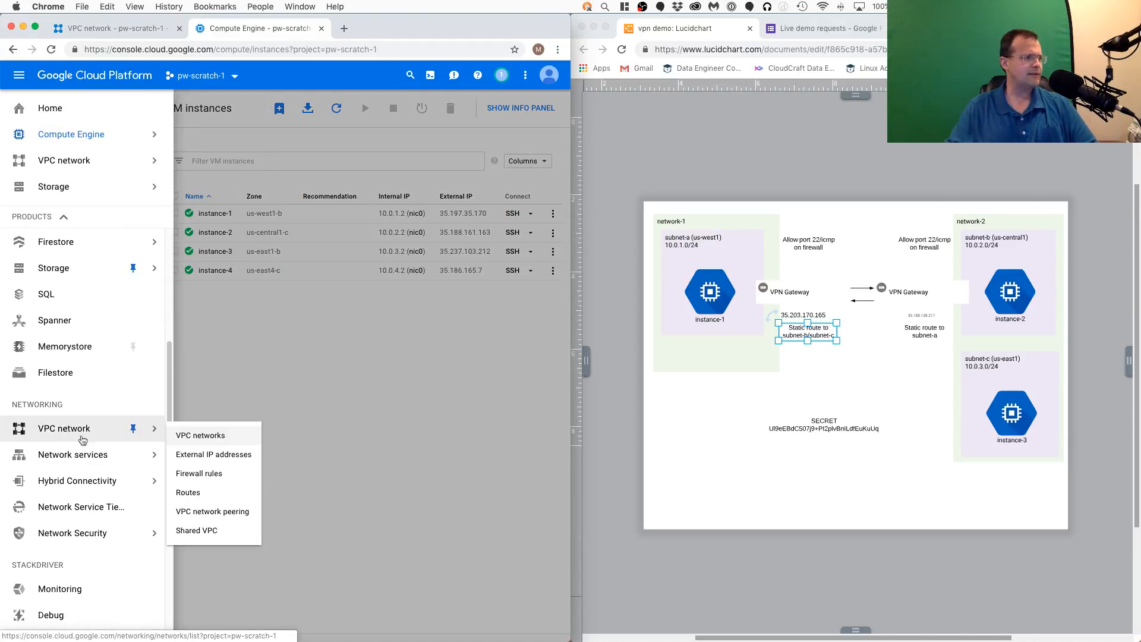
left_click(184, 487)
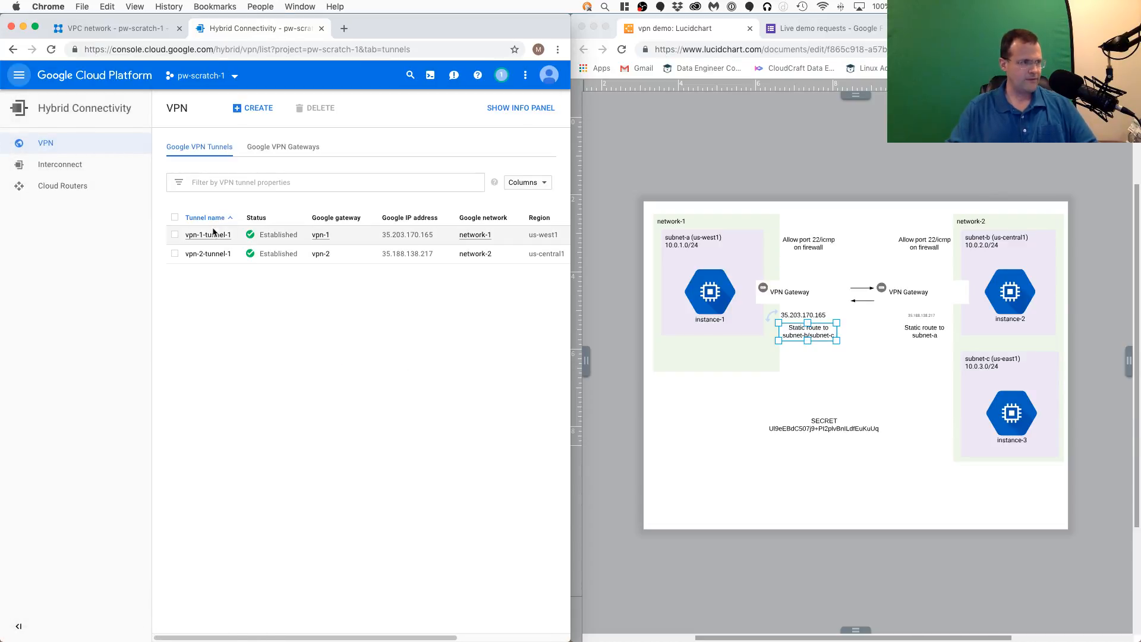
- Open the details of vpn-1-tunnel-1, check its monitoring view and return to the details
left_click(210, 235)
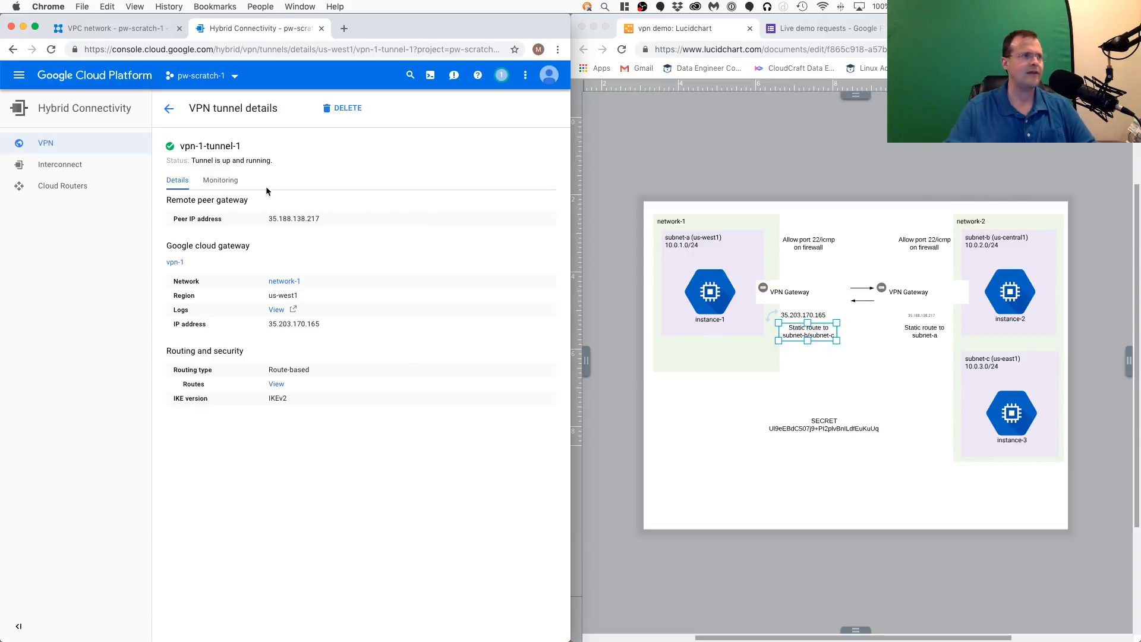
left_click(220, 179)
left_click(177, 180)
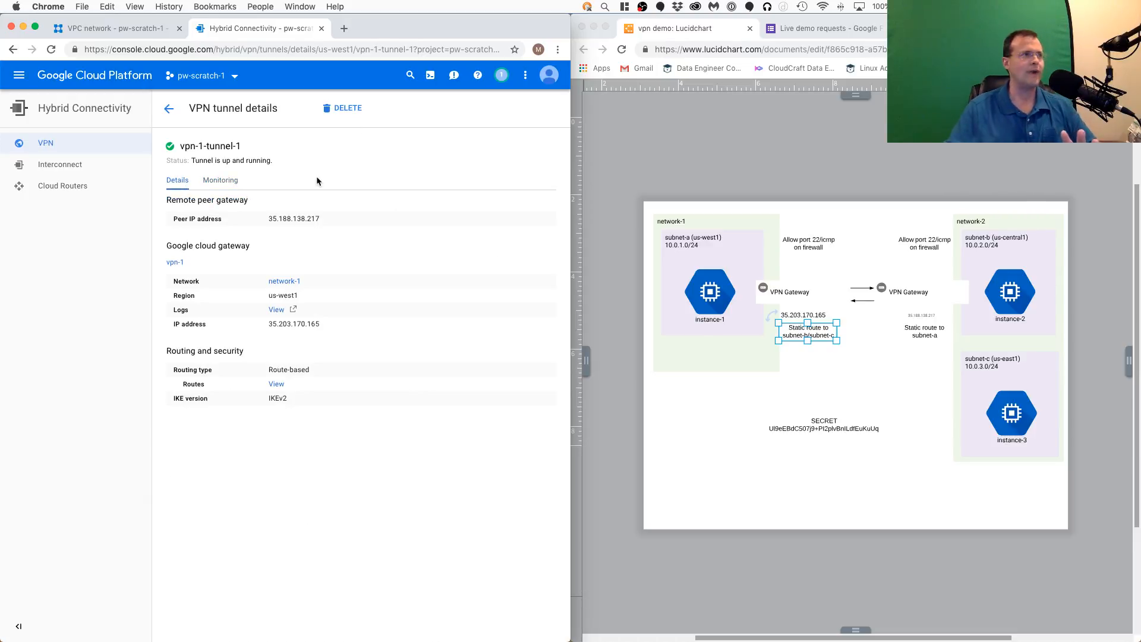
- Bring up the VPC network routes list and switch the Lucidchart diagram to the cloud router page
left_click(145, 34)
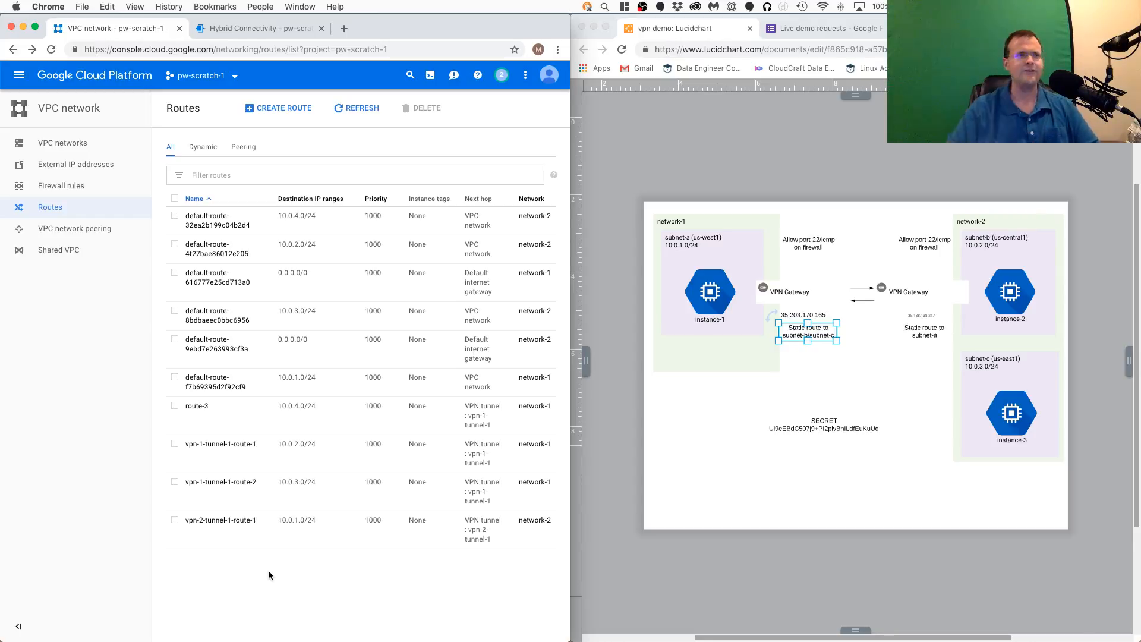
left_click(883, 539)
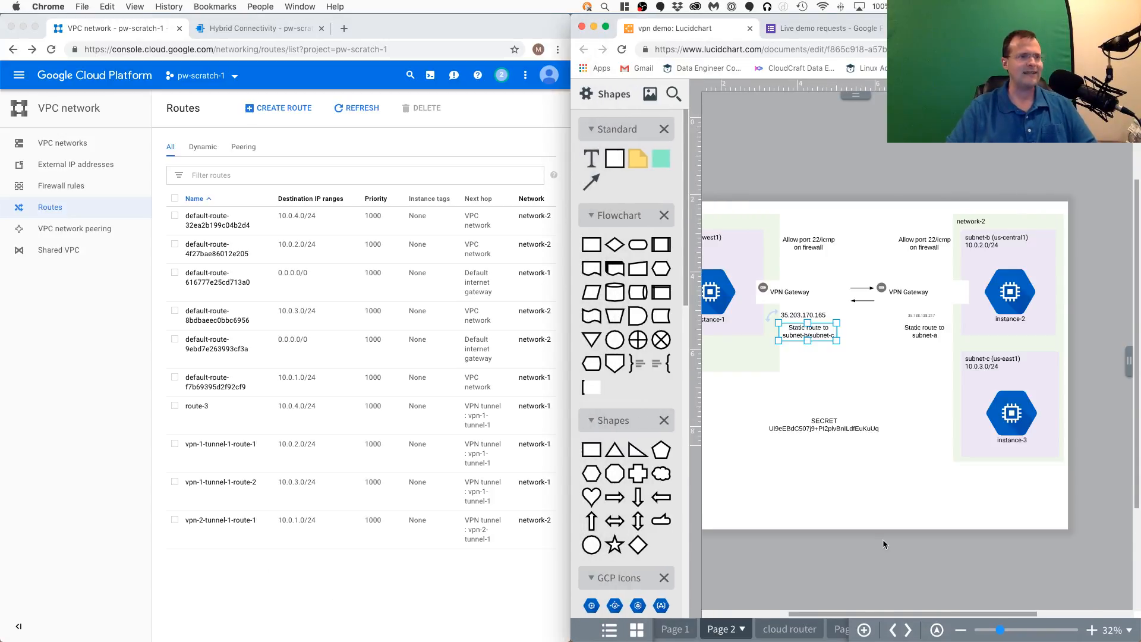
left_click(790, 629)
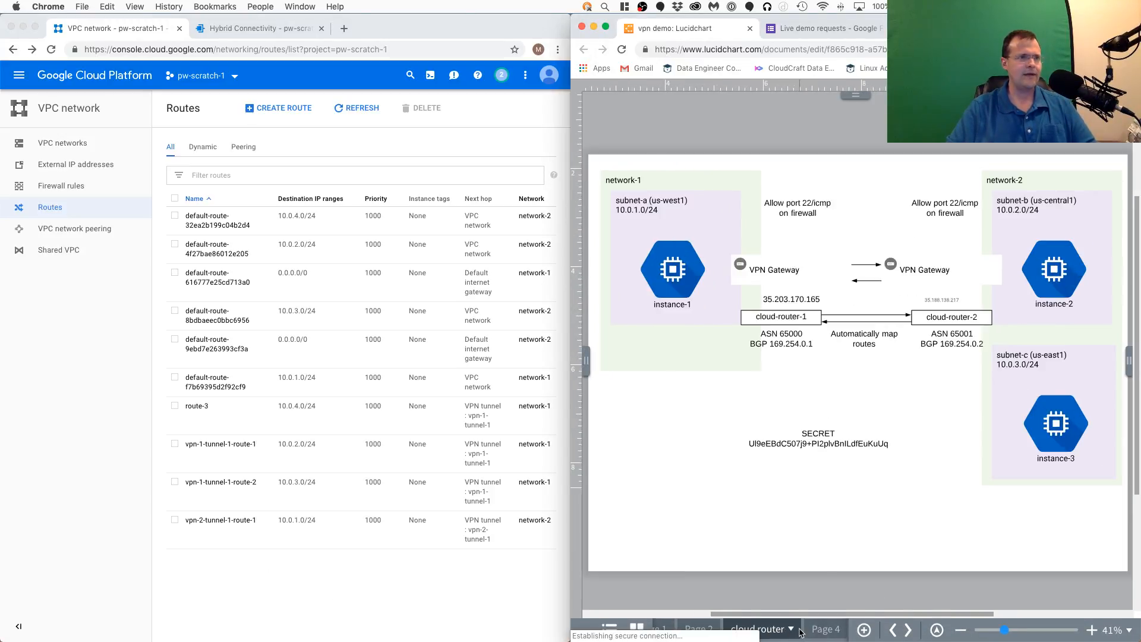
- Examine the cloud router diagram's BGP and ASN settings, the automatic route mapping and the subnets of network-1 and network-2
scroll(926, 420, "up", 3)
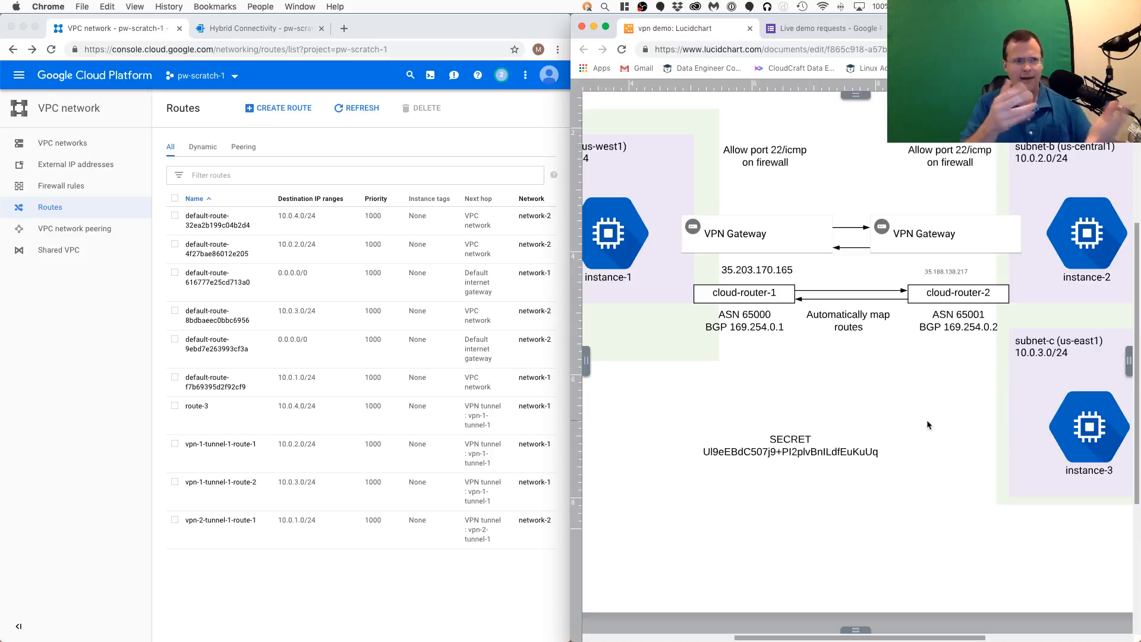
scroll(837, 354, "up", 3)
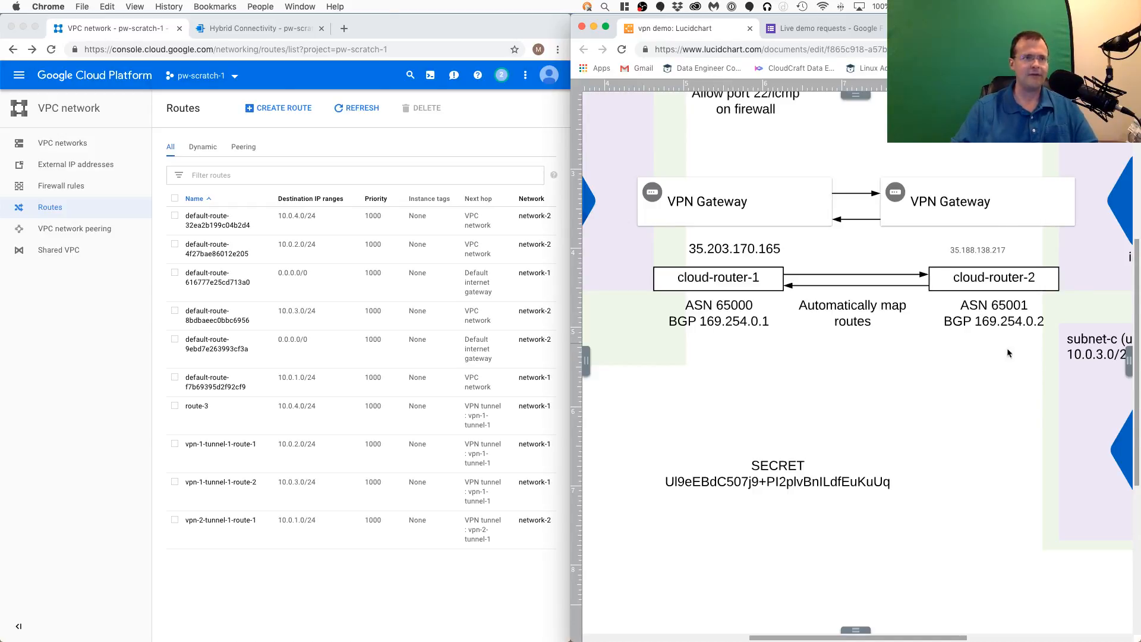
scroll(881, 357, "up", 2)
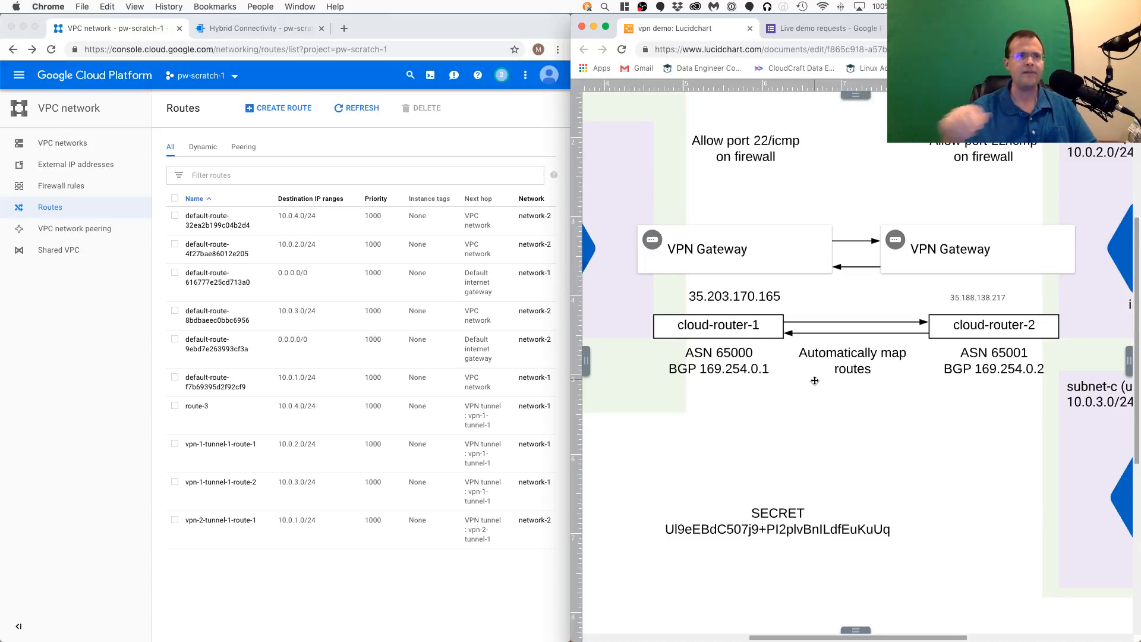
scroll(993, 419, "down", 2)
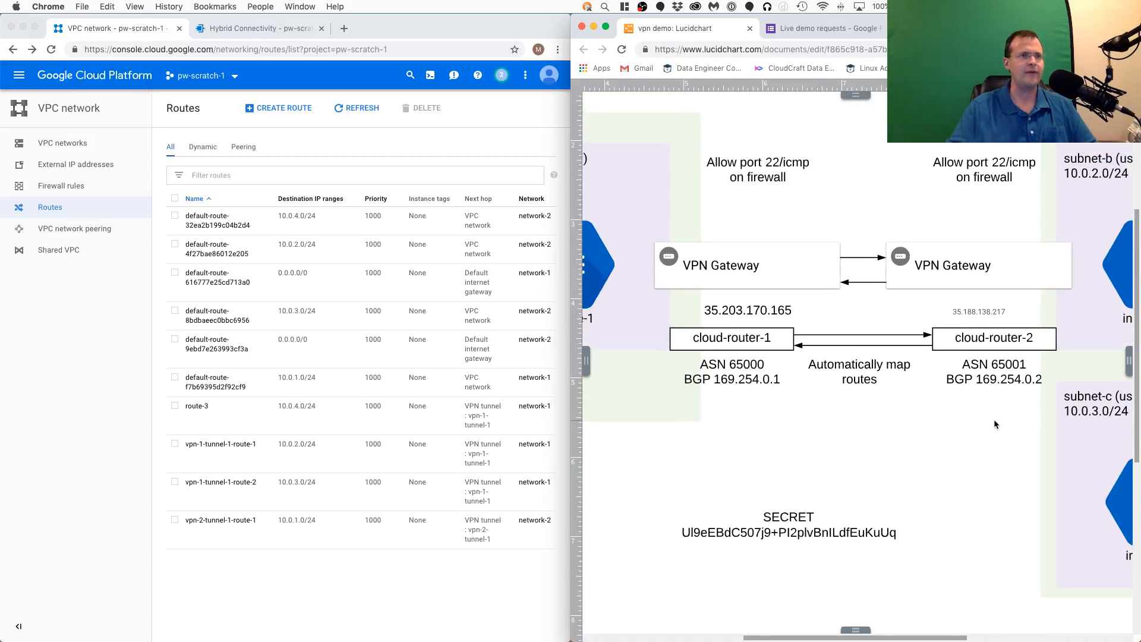
scroll(994, 419, "down", 1)
scroll(907, 290, "right", 2)
scroll(906, 290, "up", 1)
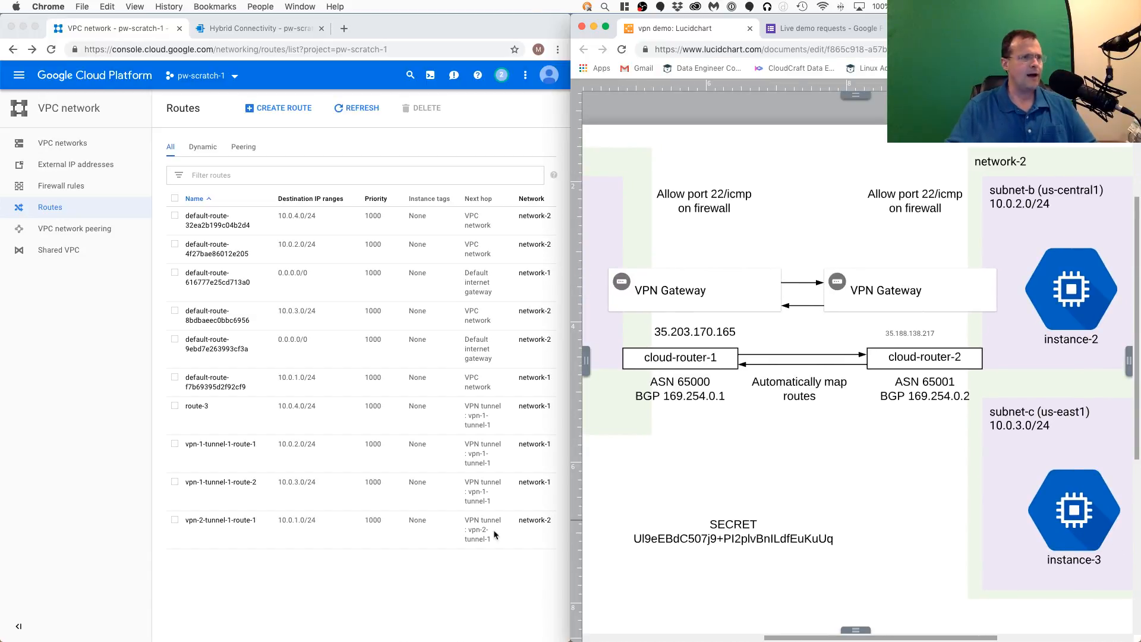
left_click_drag(746, 461, 909, 456)
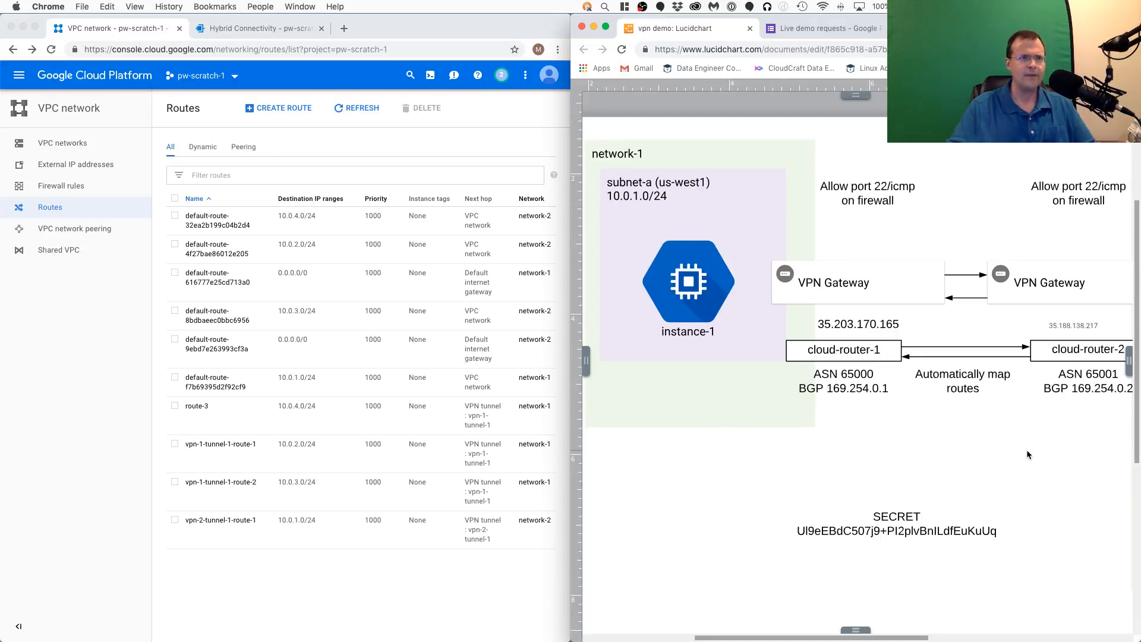
left_click_drag(1051, 447, 866, 445)
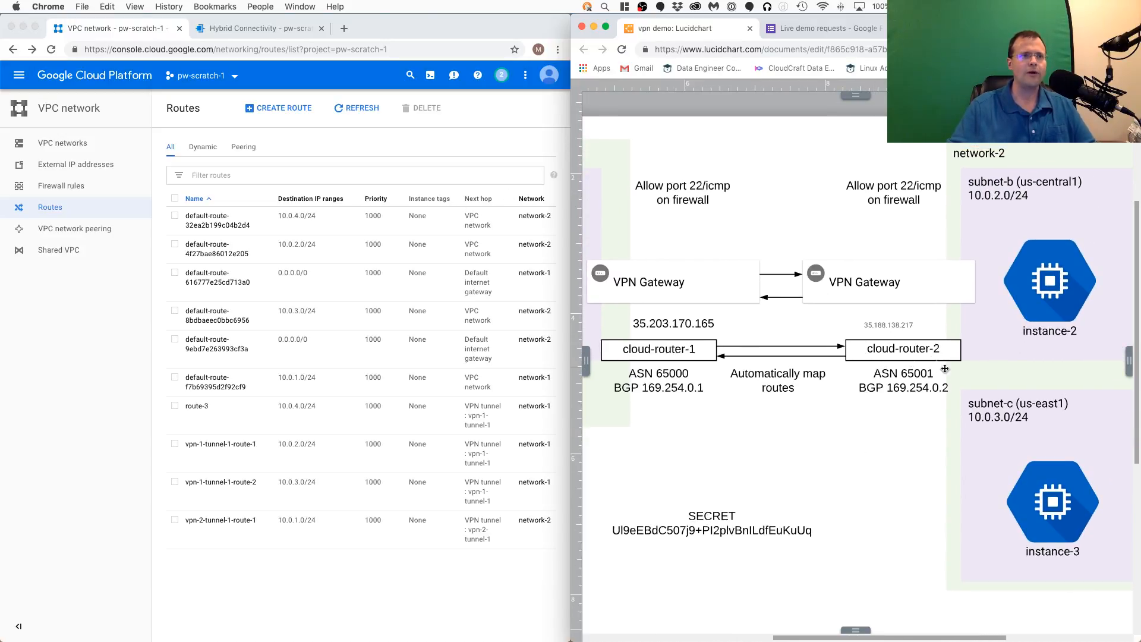
- Begin creating a new VPC route named route-4 on network-2
left_click(301, 604)
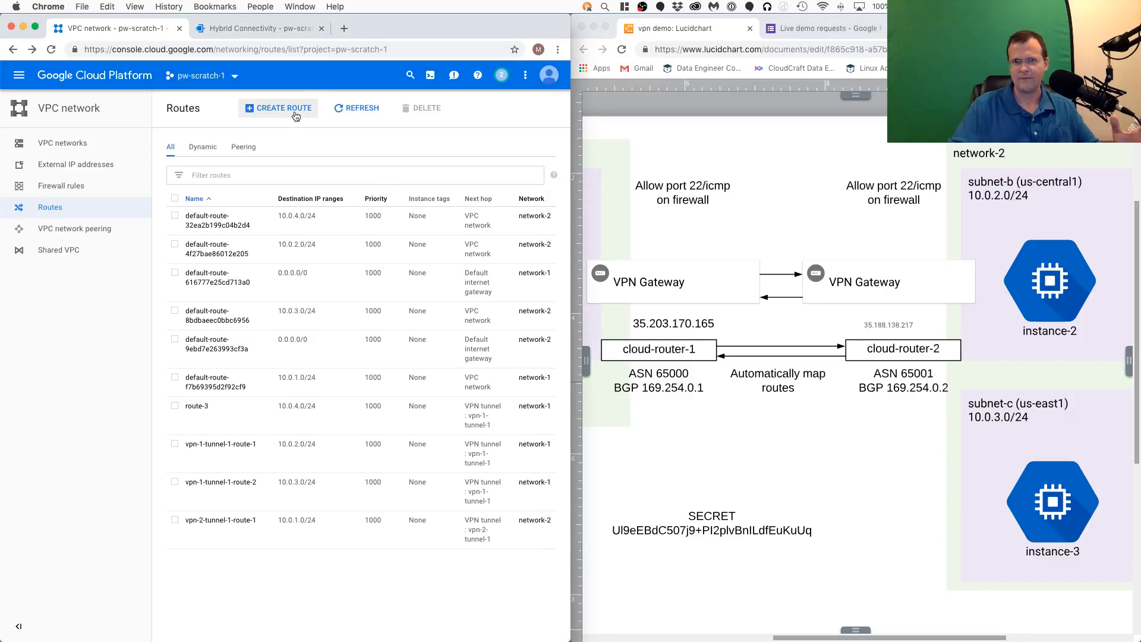
left_click(296, 115)
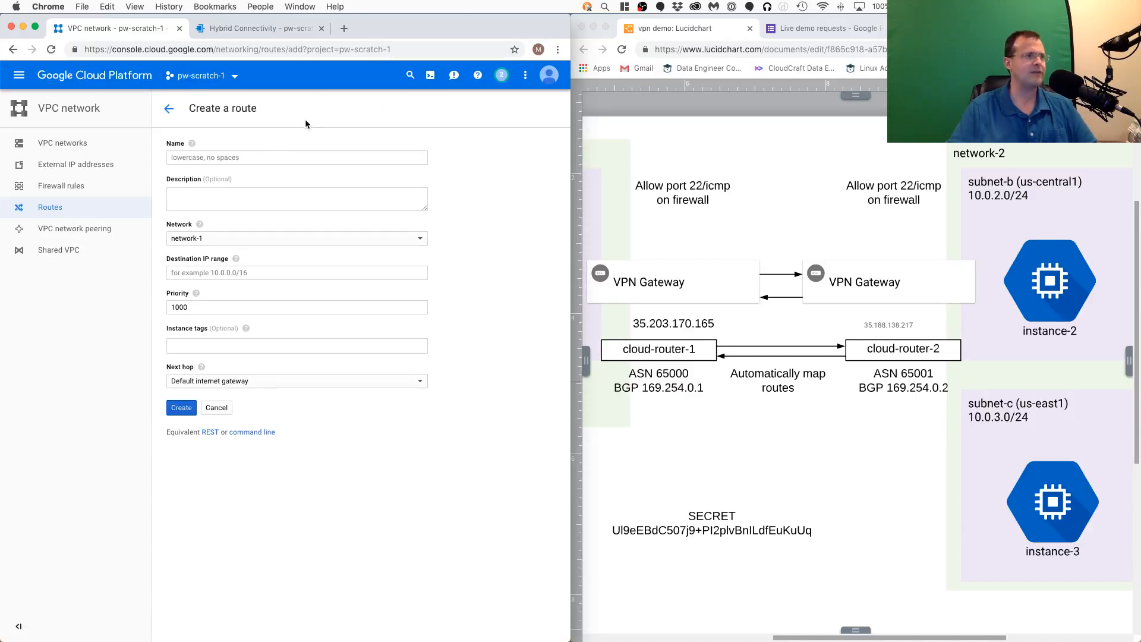
left_click(256, 158)
type("rou")
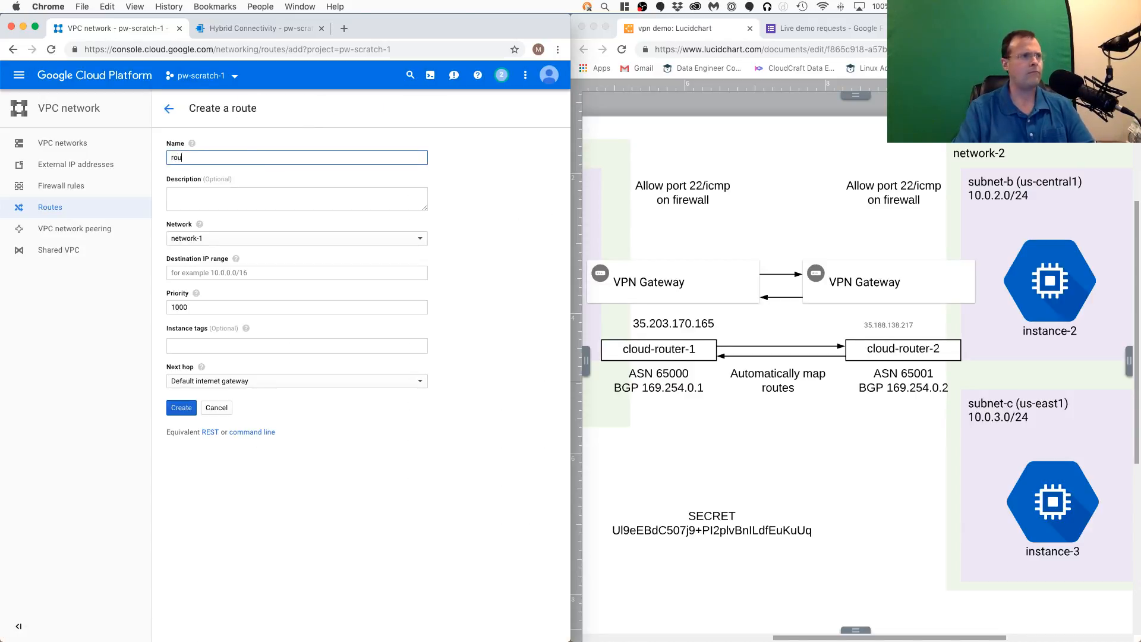
type("te-4")
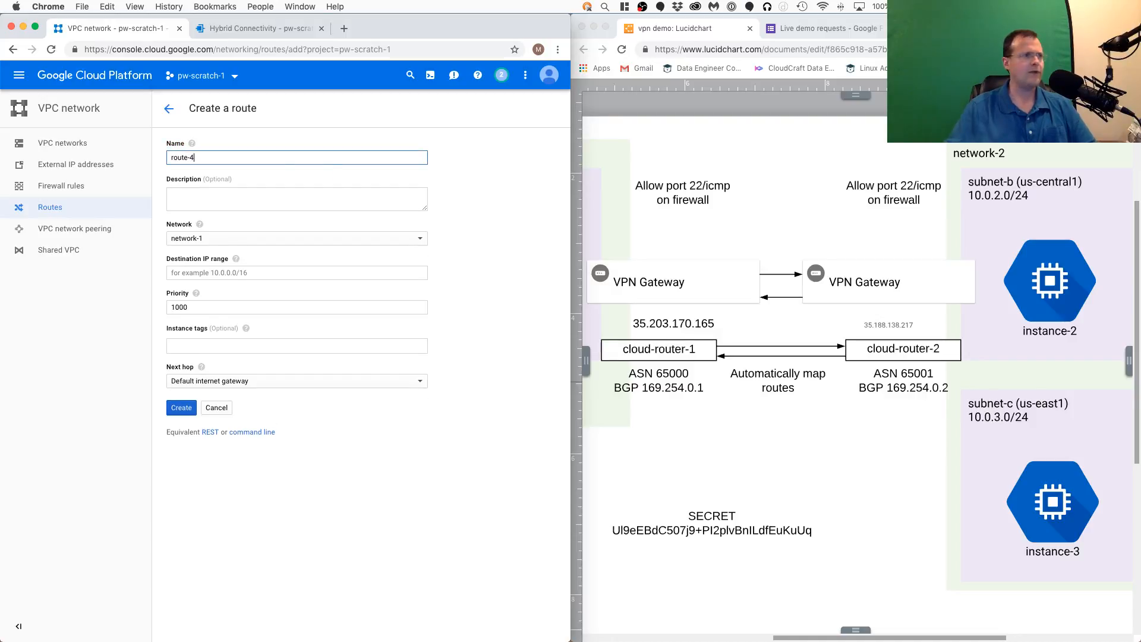
left_click(315, 239)
left_click(301, 255)
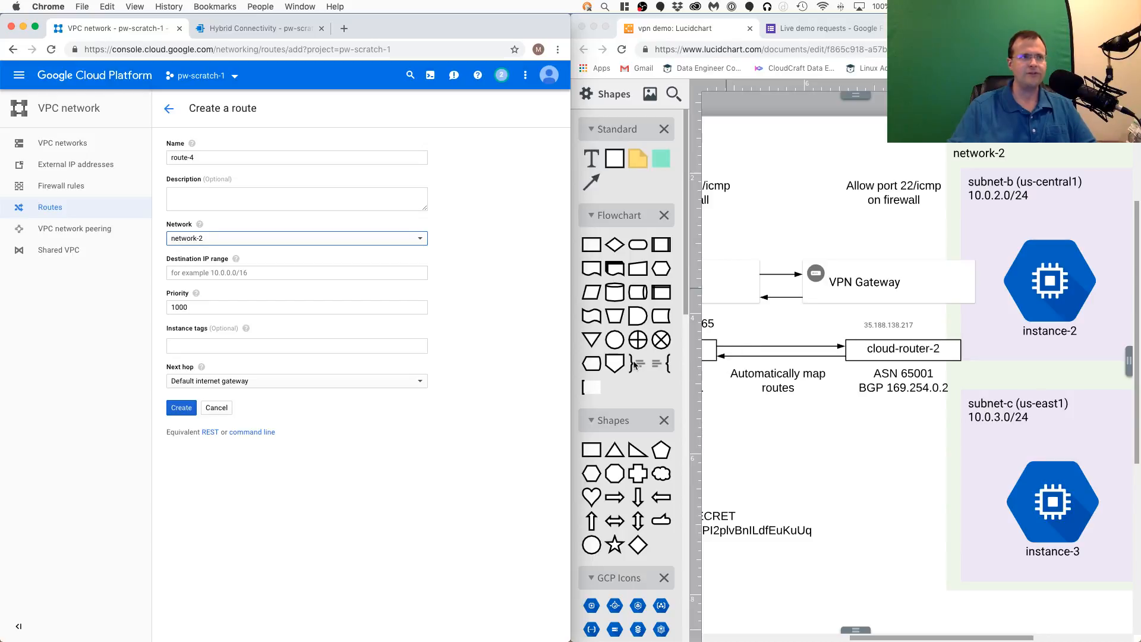
left_click(893, 436)
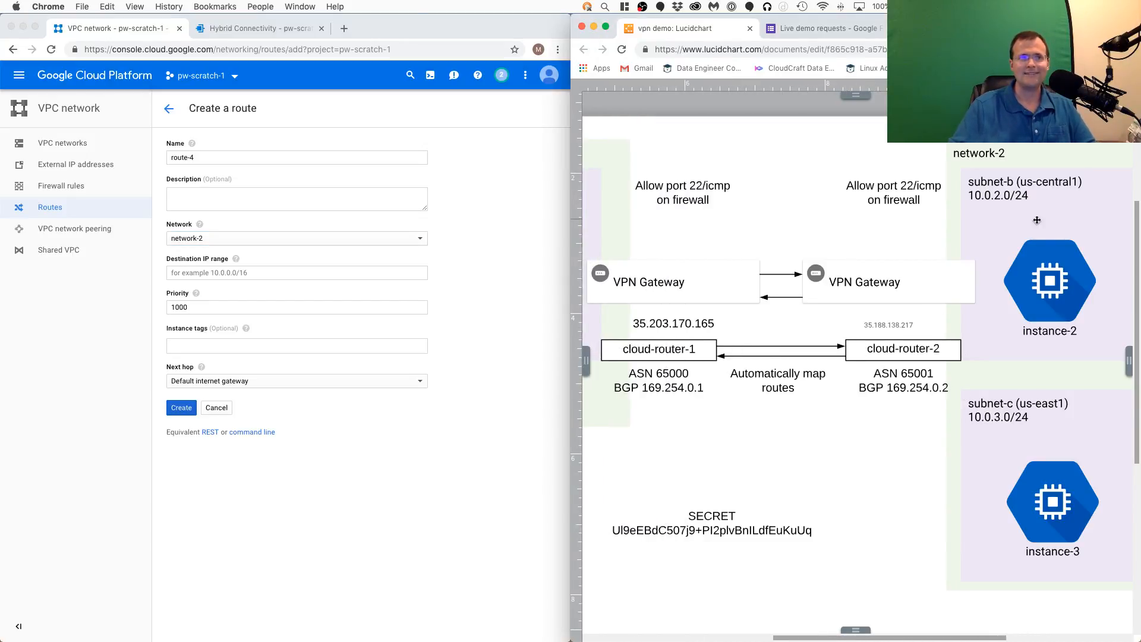
- Set route-4's next hop type to Specify VPN tunnel, leaving the destination IP range empty
left_click(224, 273)
left_click(224, 273)
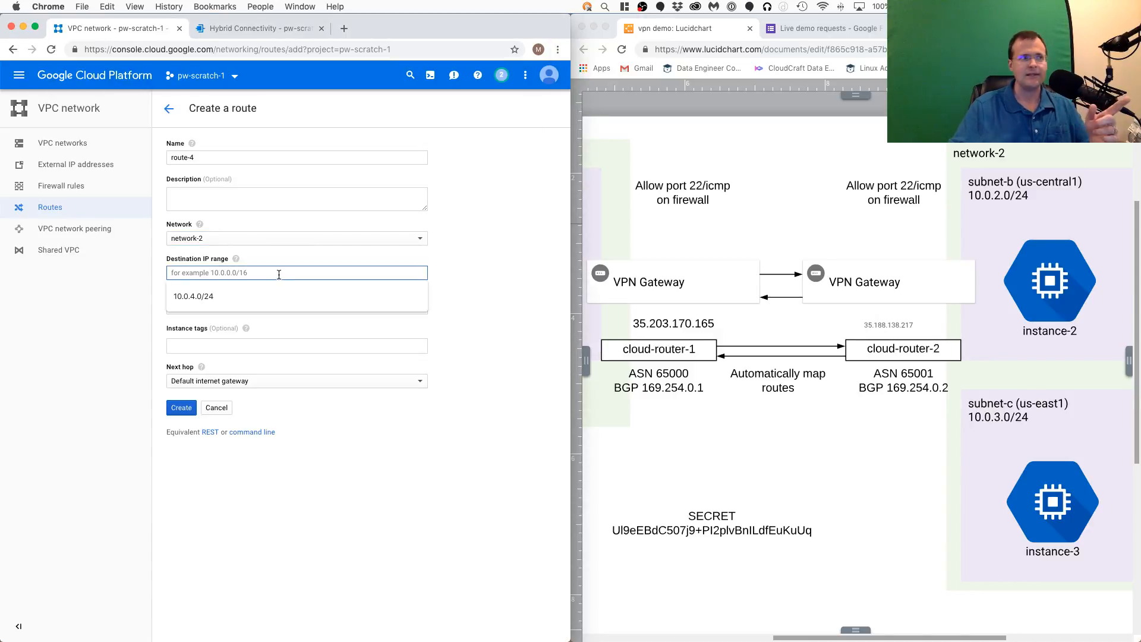
left_click(261, 390)
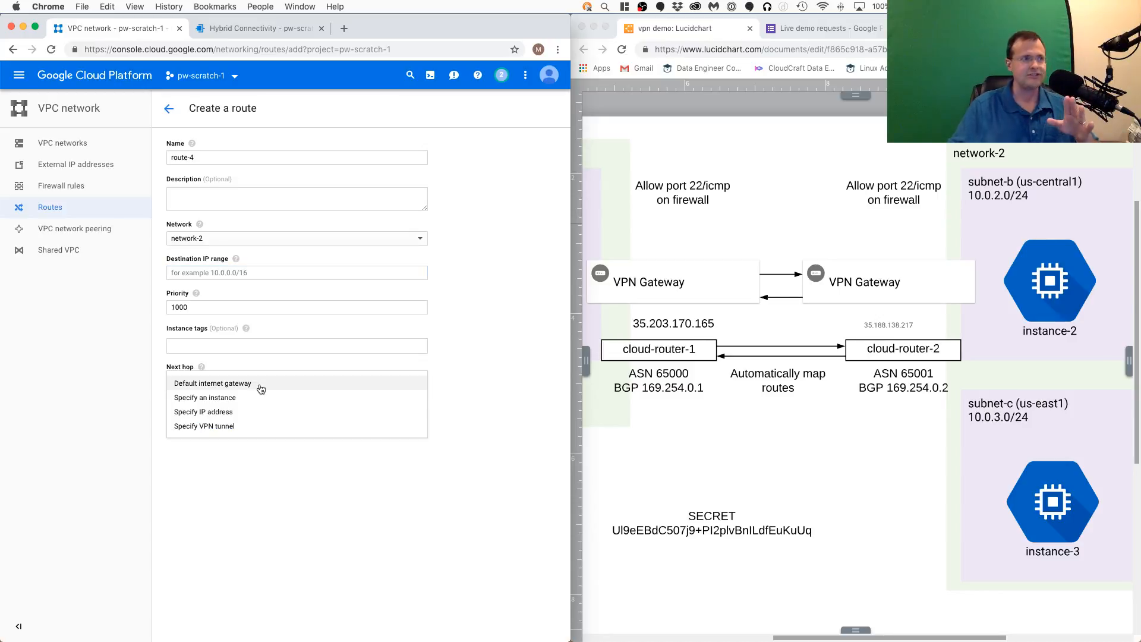
left_click(248, 426)
left_click(249, 423)
left_click(249, 423)
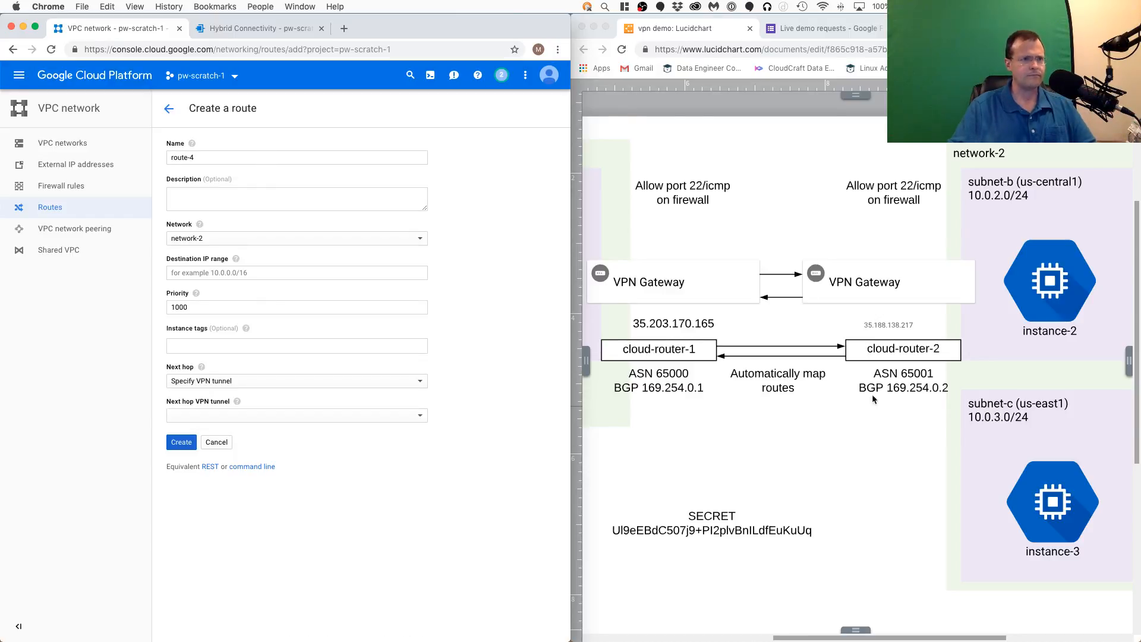
left_click(875, 420)
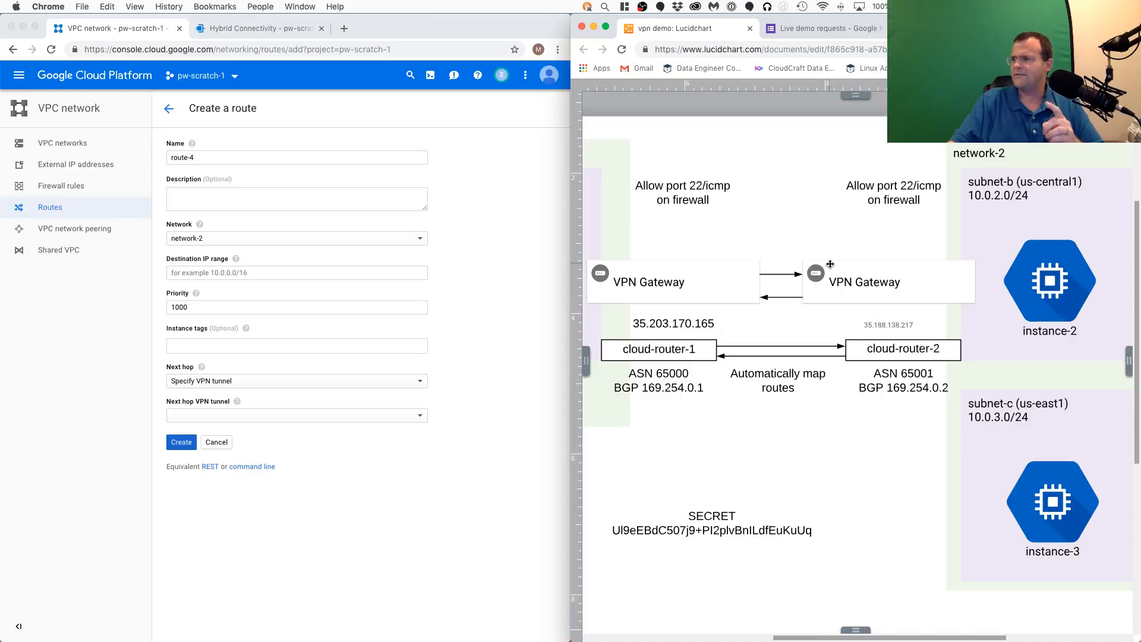
left_click(329, 507)
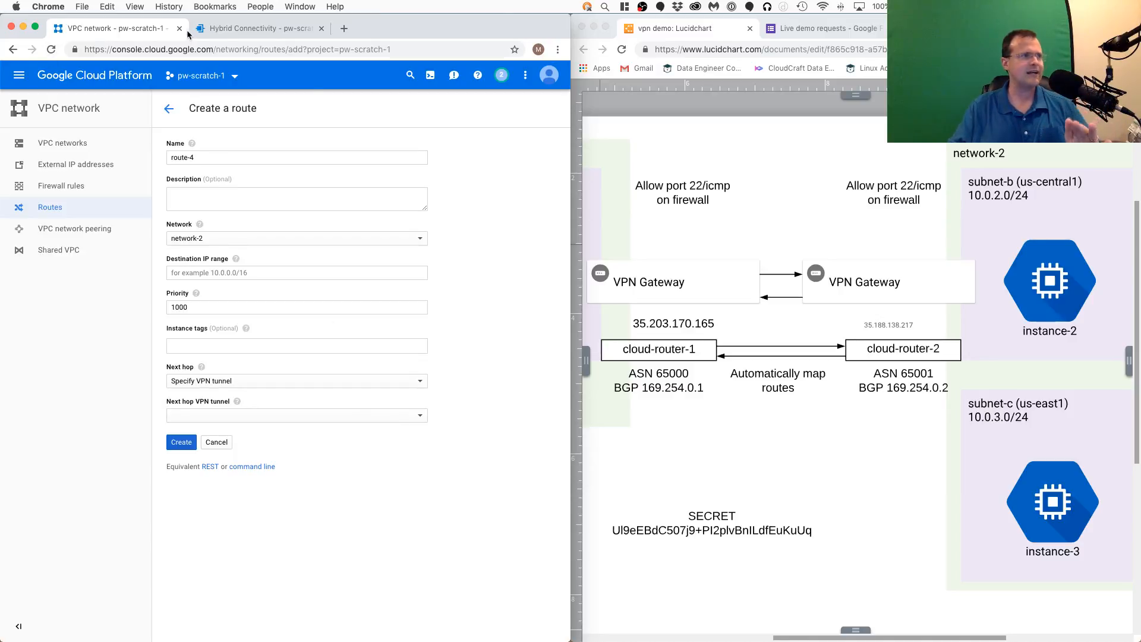
- Return to the VPN tunnels list in Hybrid Connectivity and start creating a new VPN connection
left_click(248, 29)
left_click(169, 109)
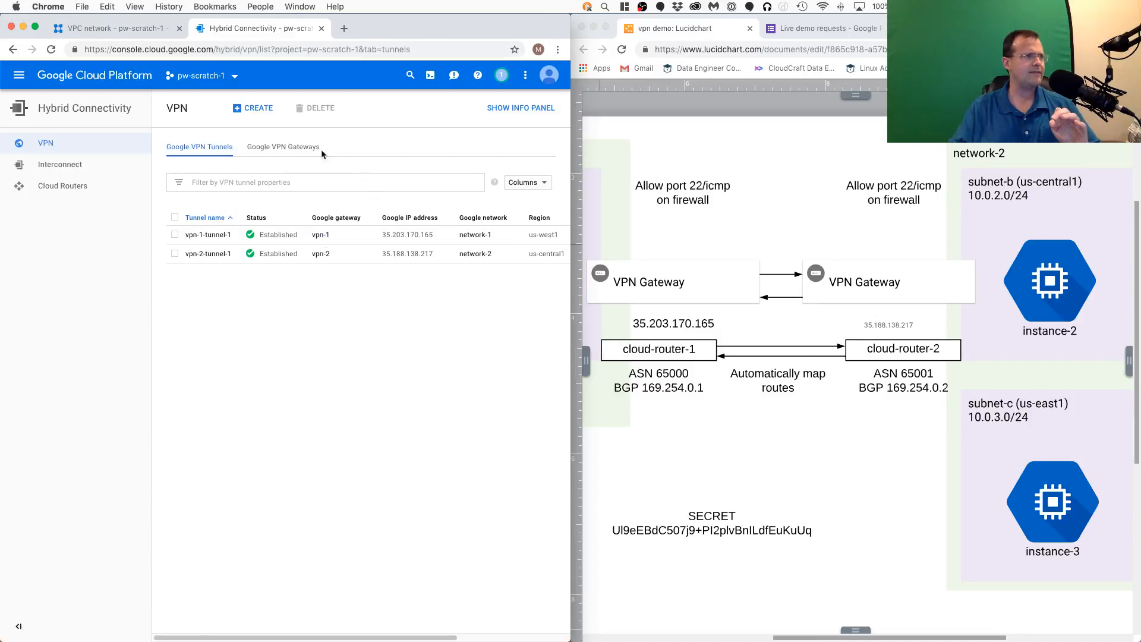
left_click(240, 108)
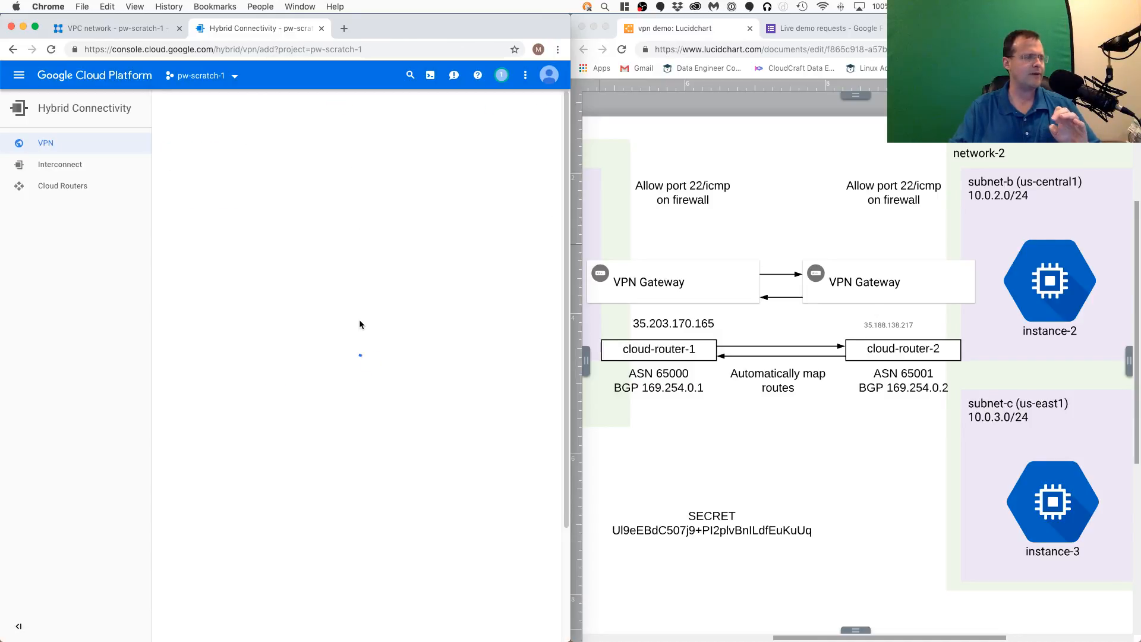
- Compare the Route-based and Policy-based routing options for the new VPN tunnel, ending on Policy-based
scroll(361, 324, "down", 5)
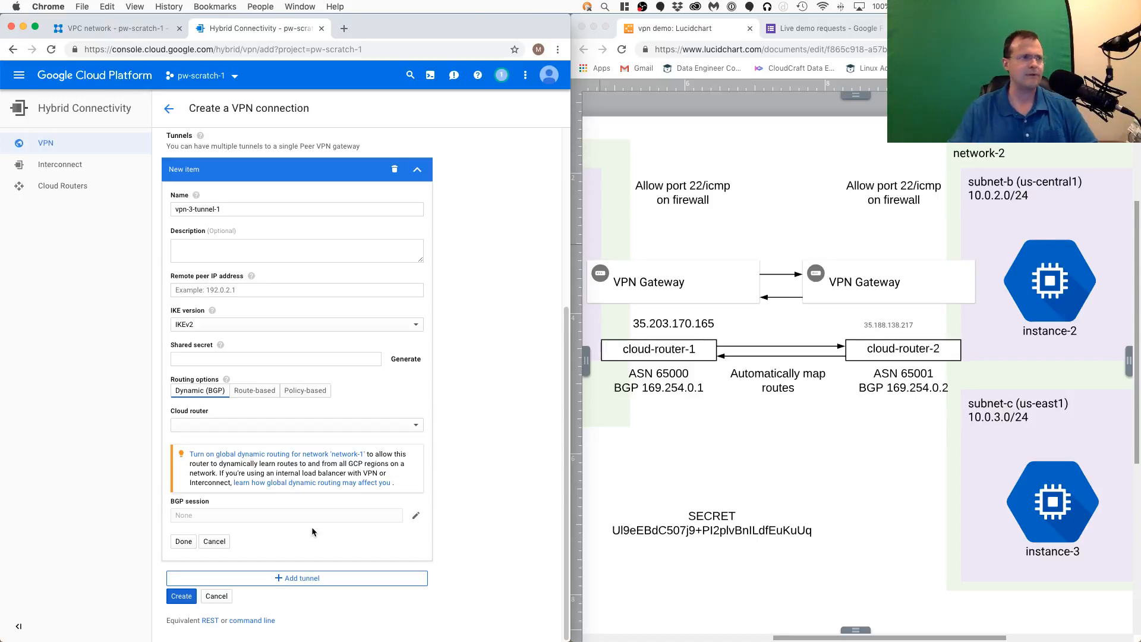
left_click(254, 390)
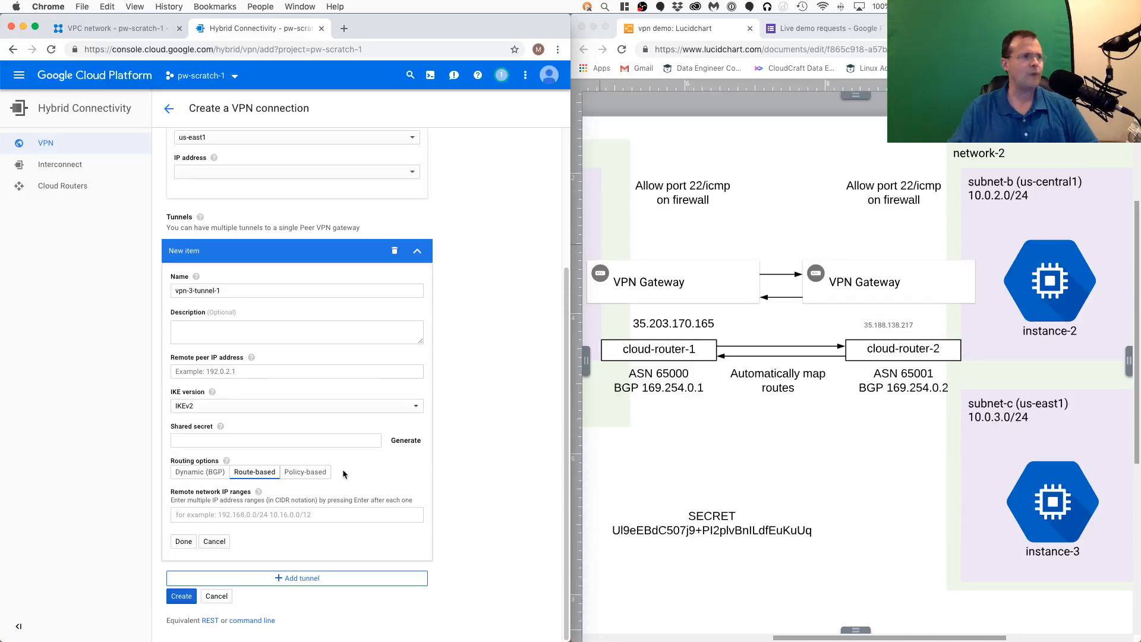
left_click(332, 516)
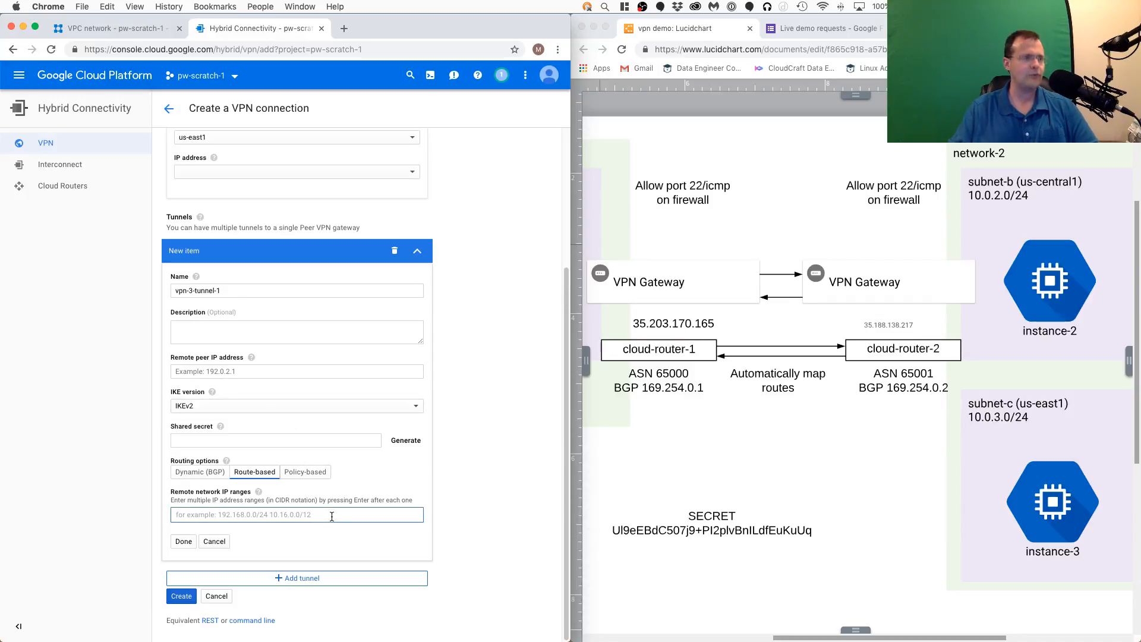
left_click(305, 472)
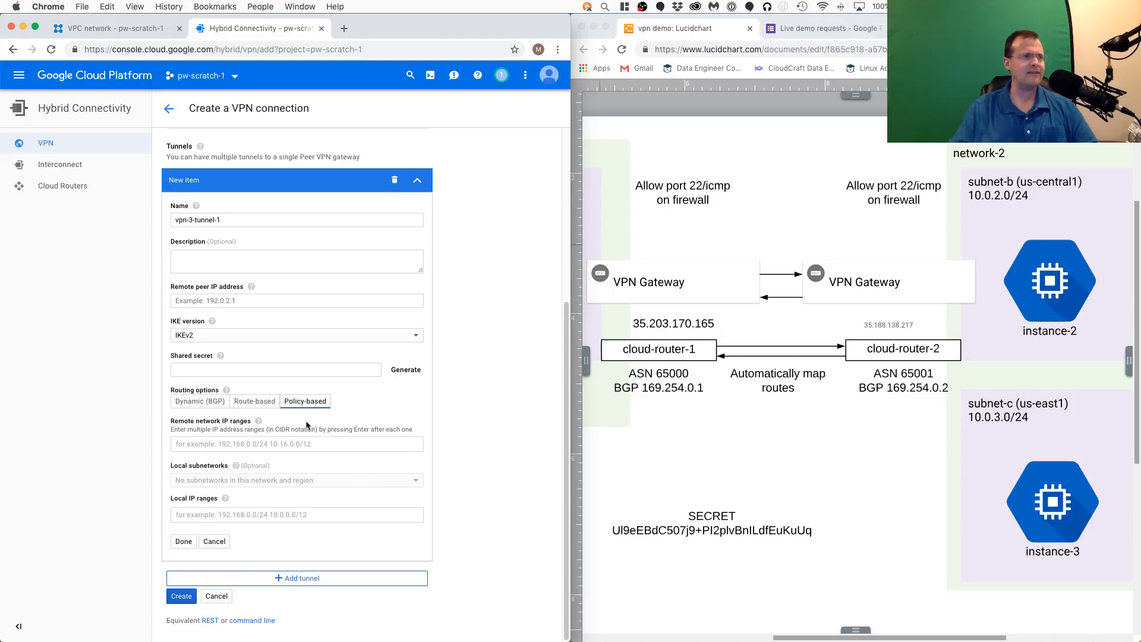
left_click(266, 409)
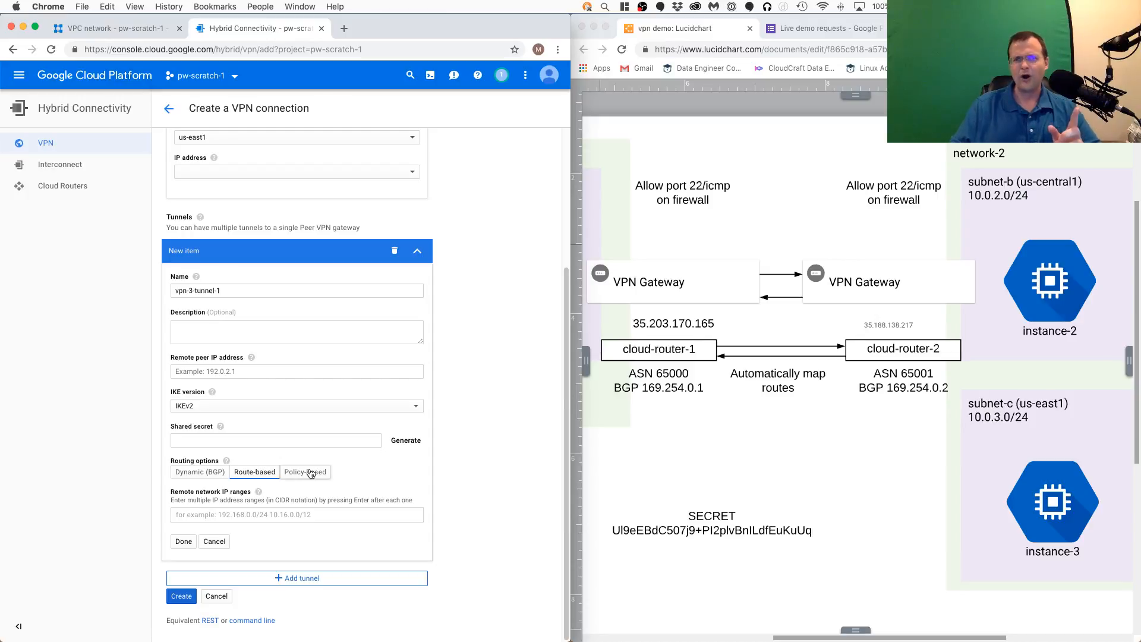
left_click(310, 473)
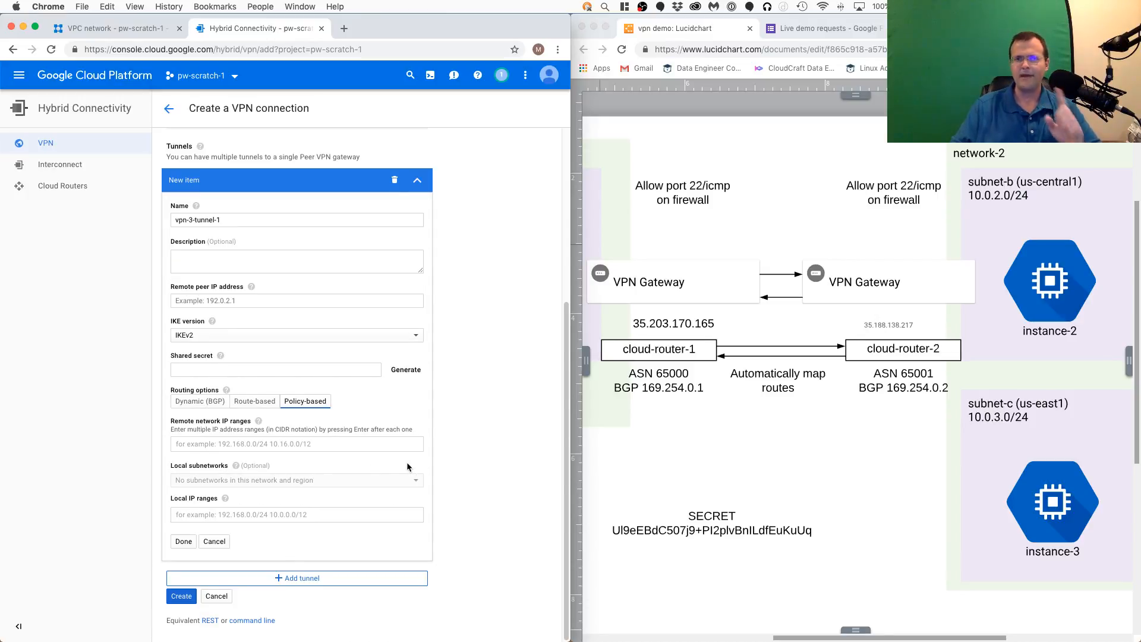
- Compare the Policy-based and Route-based routing options for the new tunnel again, ending on Dynamic (BGP)
left_click(257, 515)
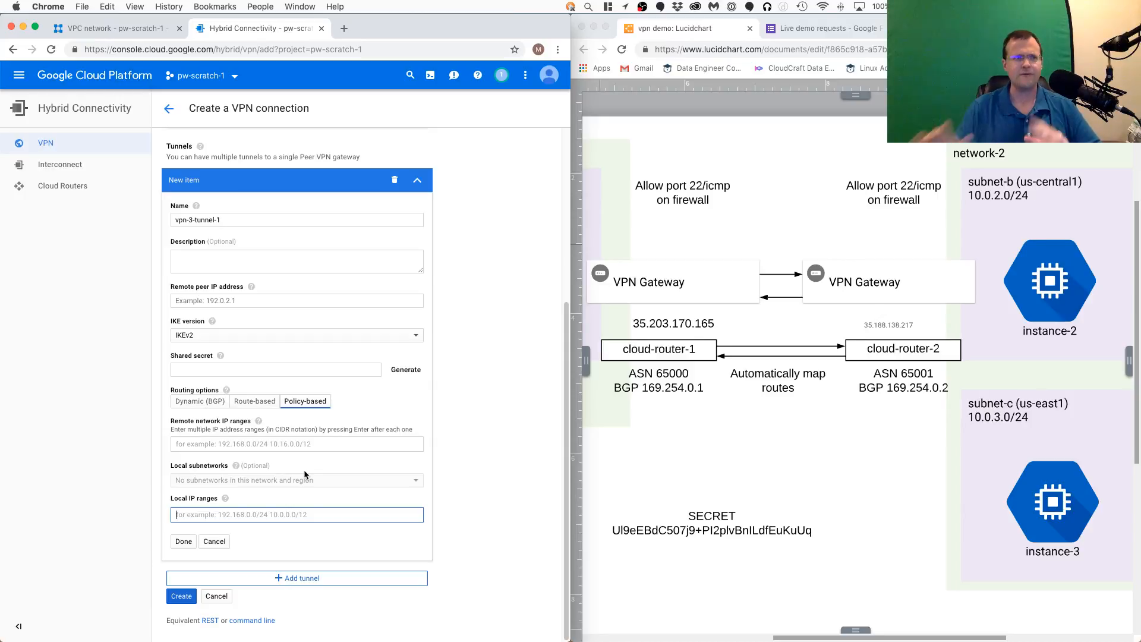
left_click(259, 403)
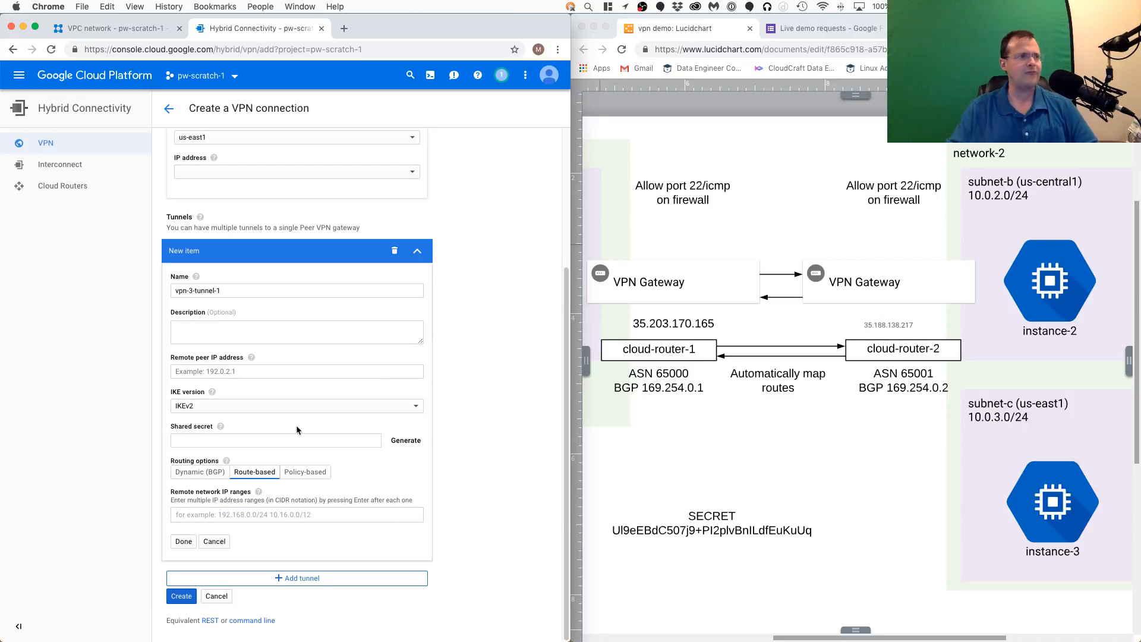
left_click(301, 476)
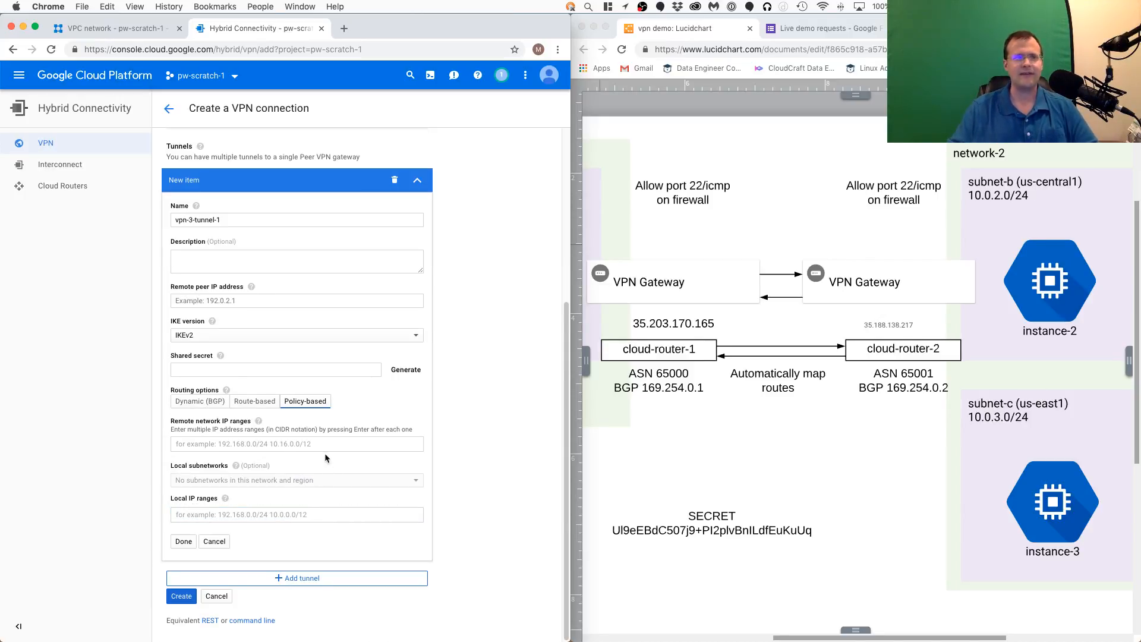
left_click(199, 401)
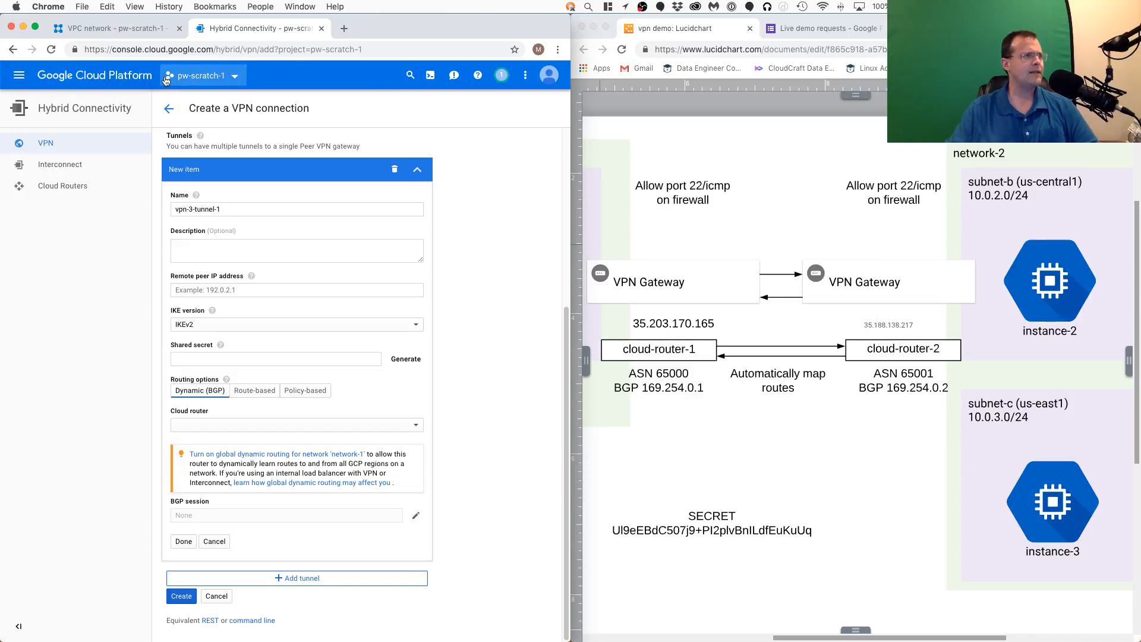
- Leave the VPN connection form, review the Google VPN gateways, and return to the VPN tunnels list
left_click(52, 141)
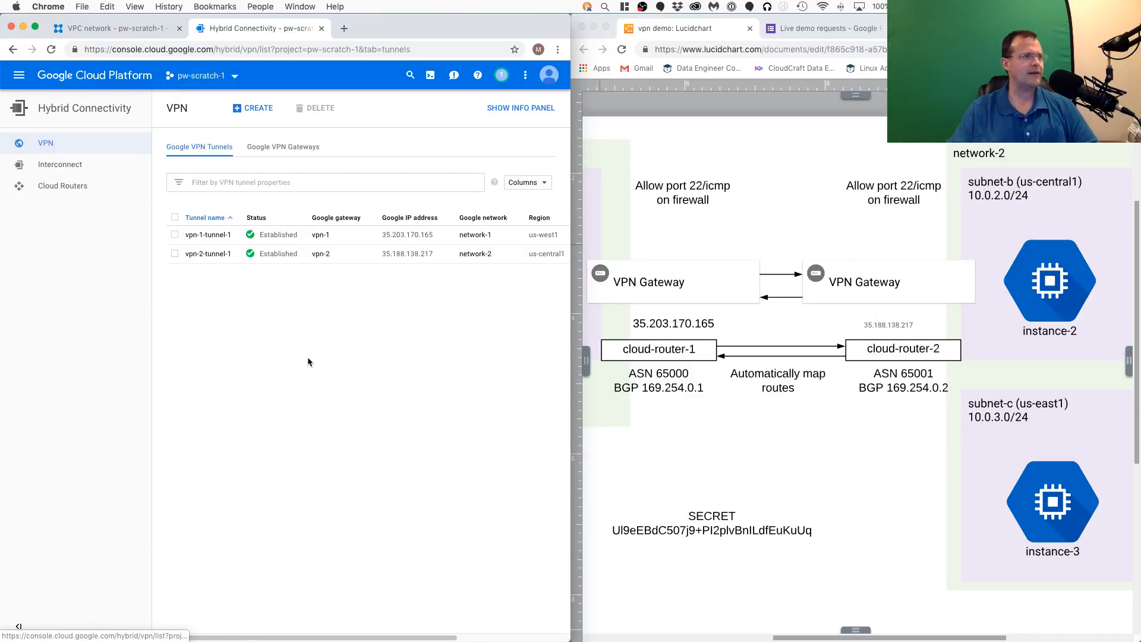
left_click(894, 450)
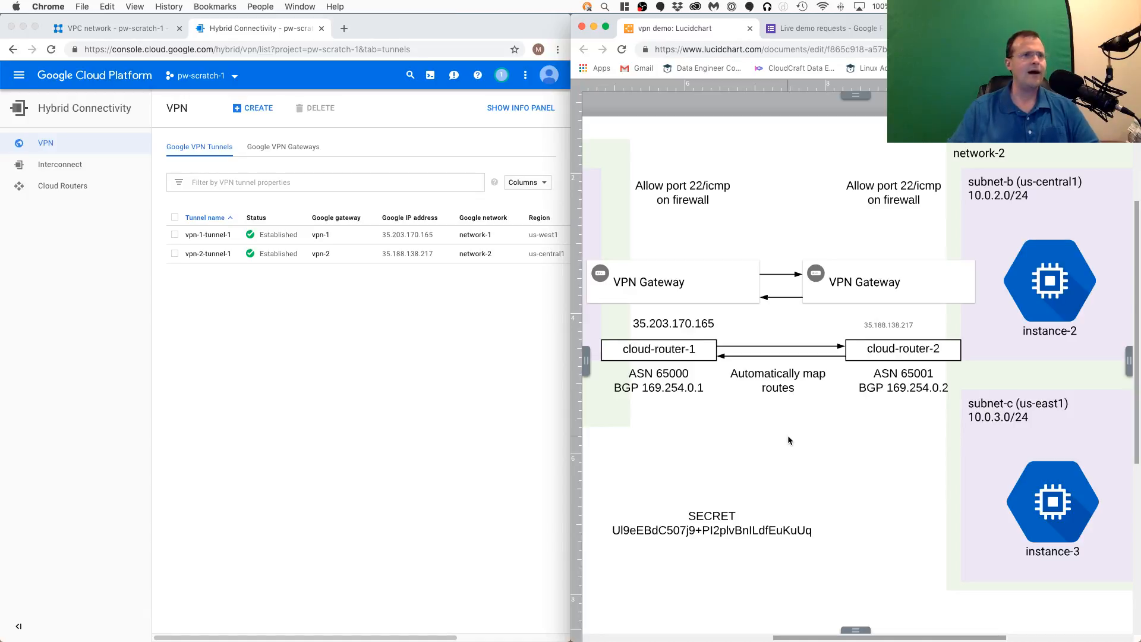
left_click(293, 158)
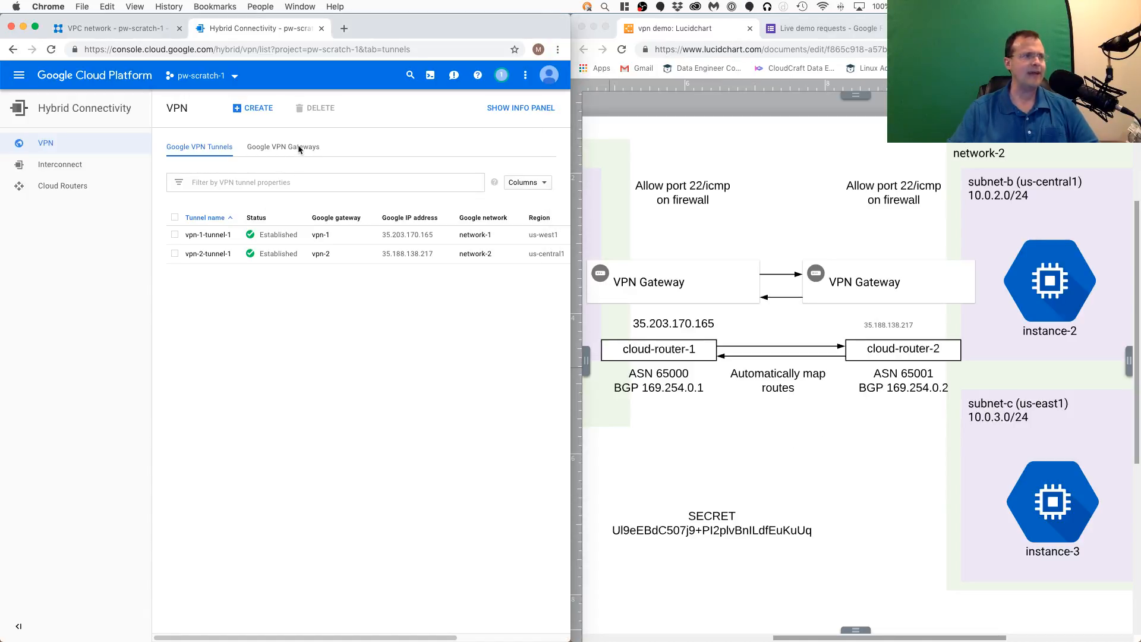
left_click(302, 150)
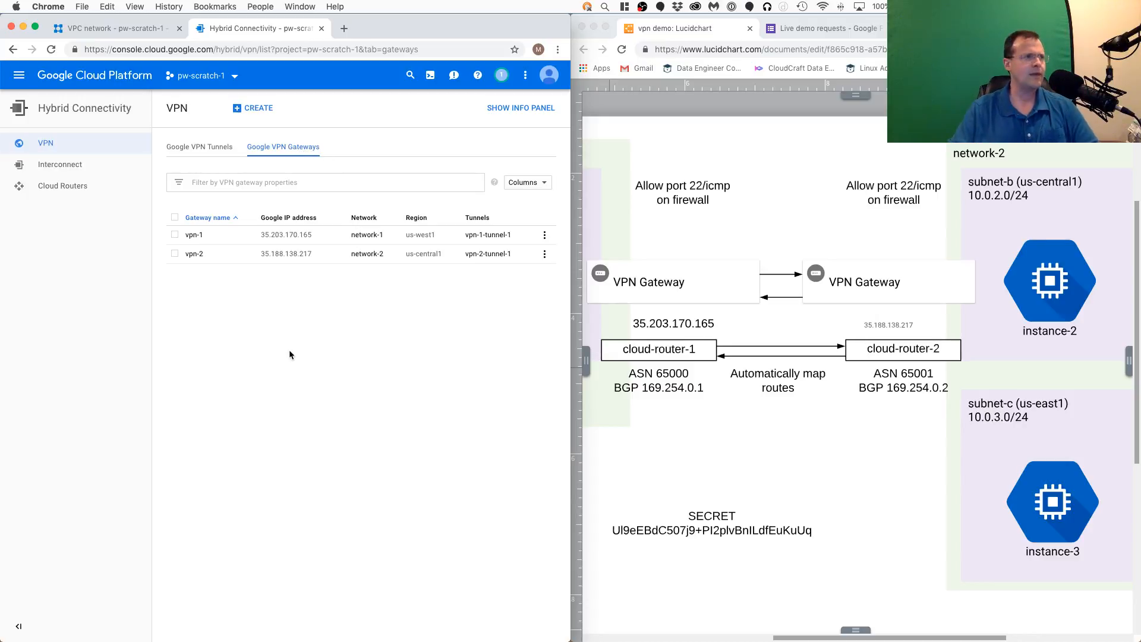
left_click(198, 149)
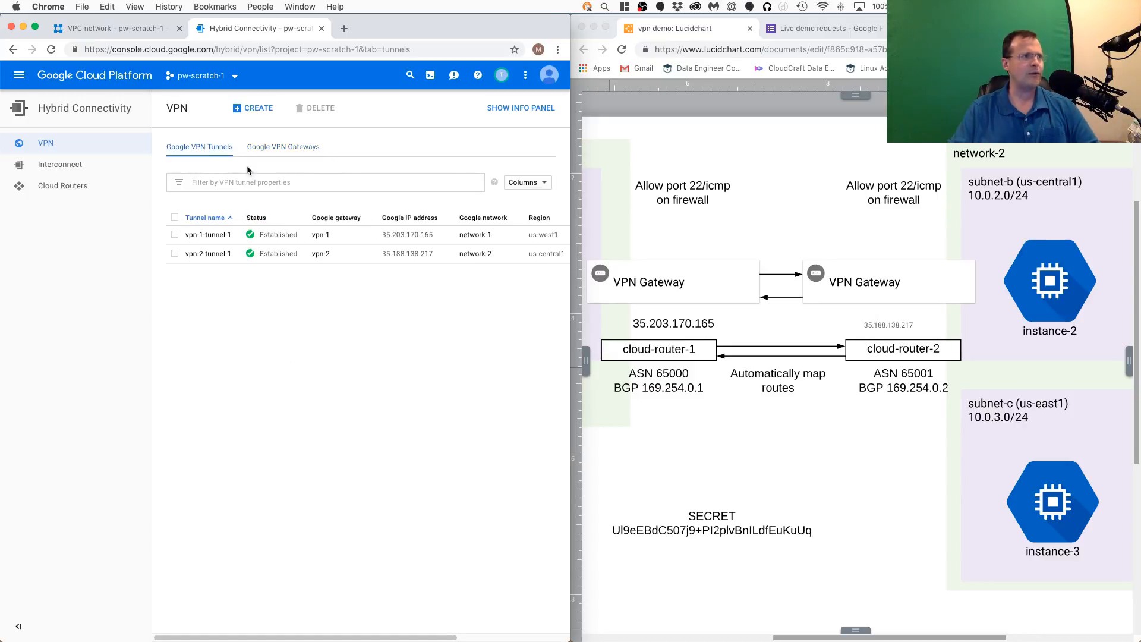
- Delete both existing VPN tunnels, vpn-1-tunnel-1 and vpn-2-tunnel-1
left_click(174, 217)
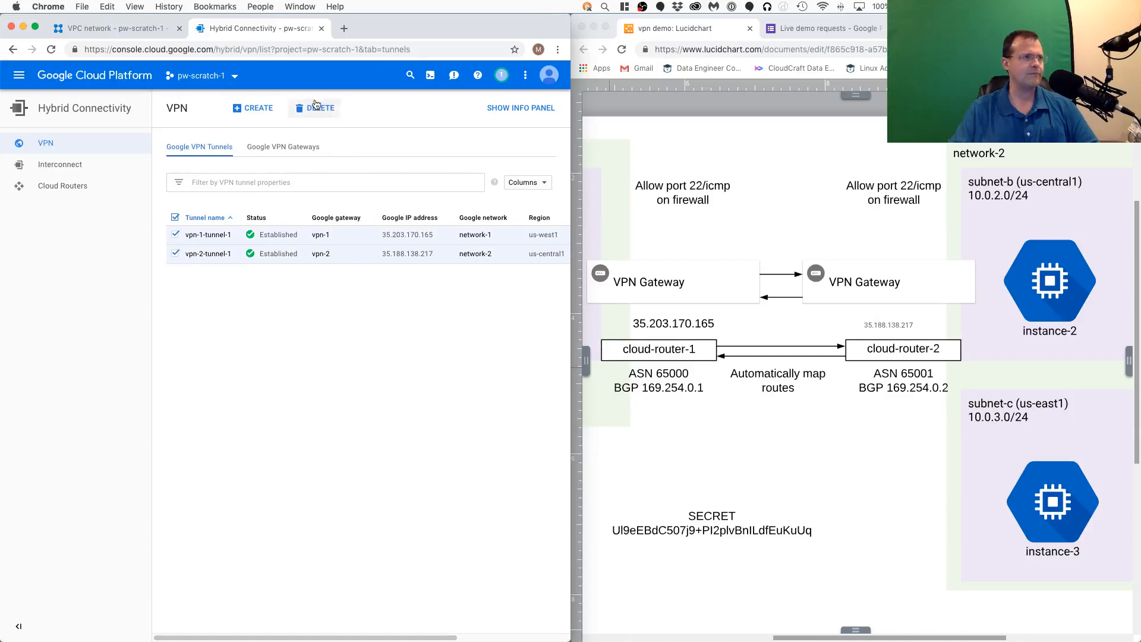
left_click(318, 106)
left_click(404, 381)
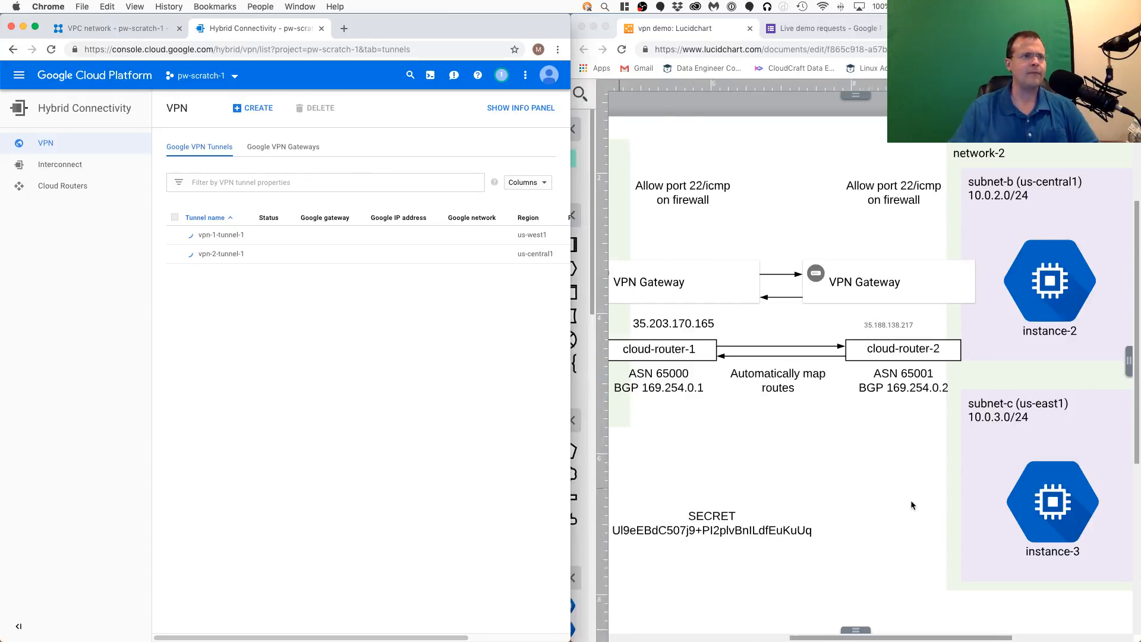
- Examine the cloud router section of the Lucidchart diagram up close, including the ASN and BGP settings
left_click(863, 480)
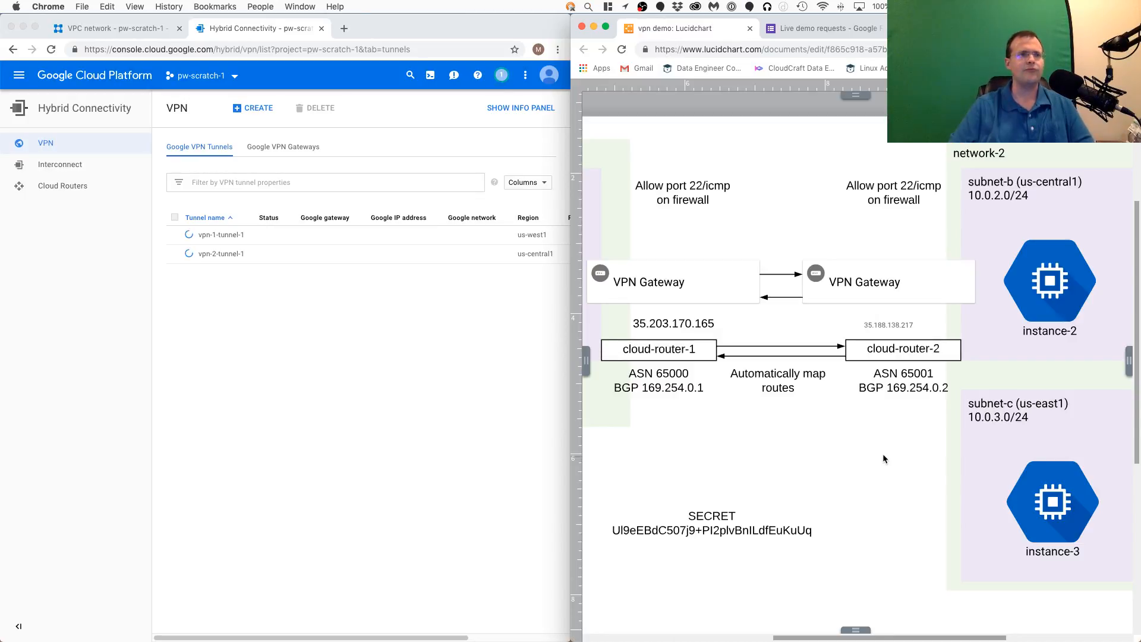
left_click_drag(759, 459, 826, 424)
scroll(826, 415, "up", 2)
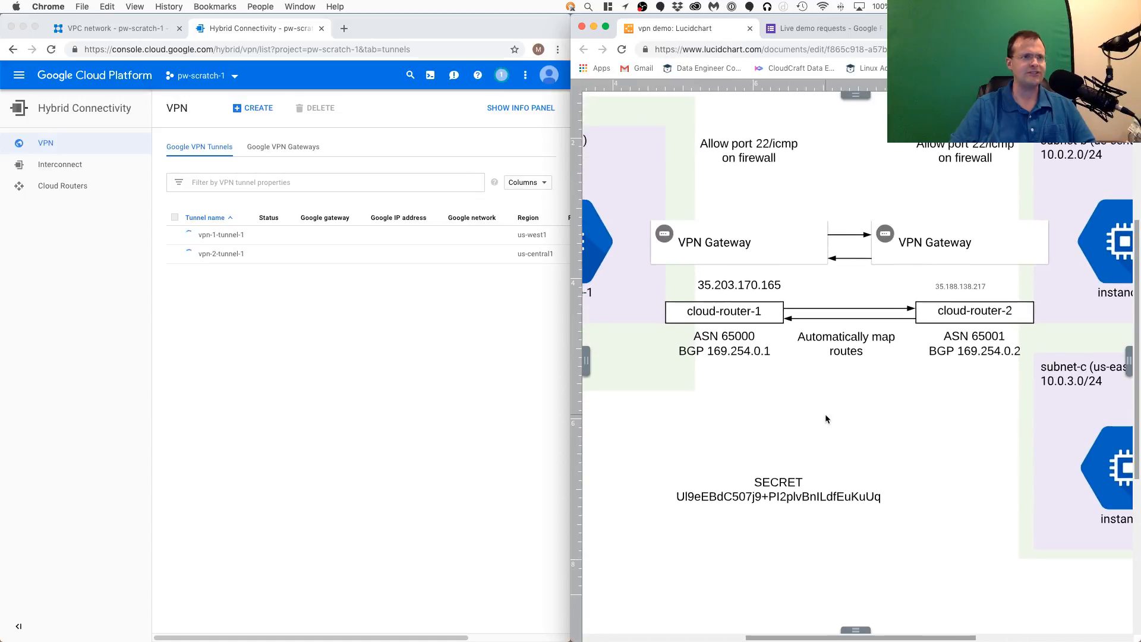
scroll(825, 418, "up", 2)
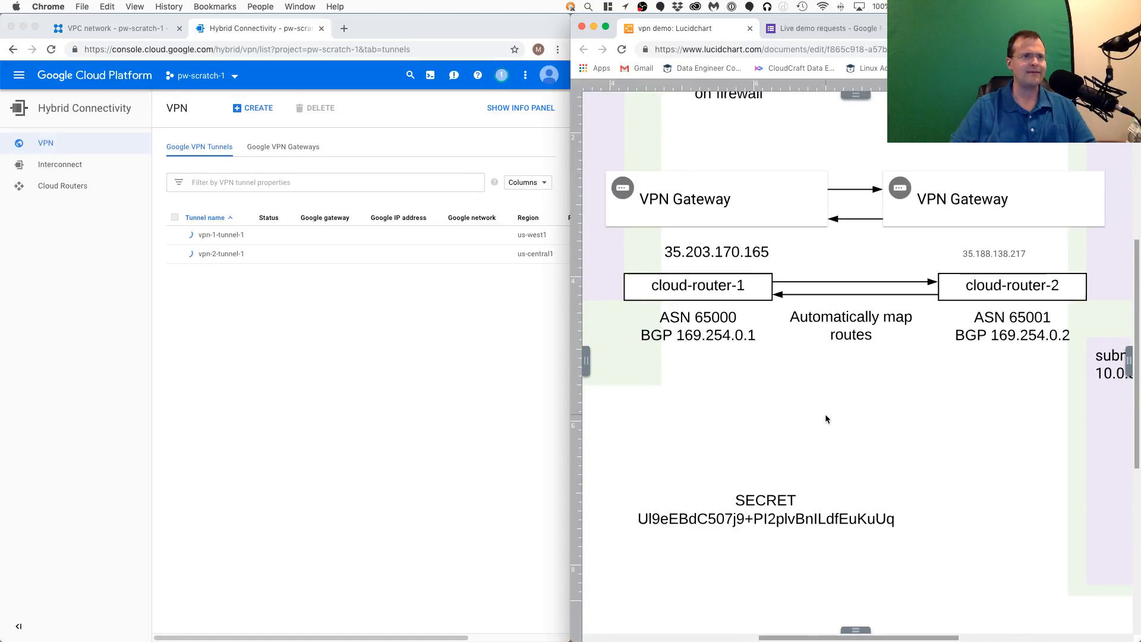
scroll(825, 414, "up", 1)
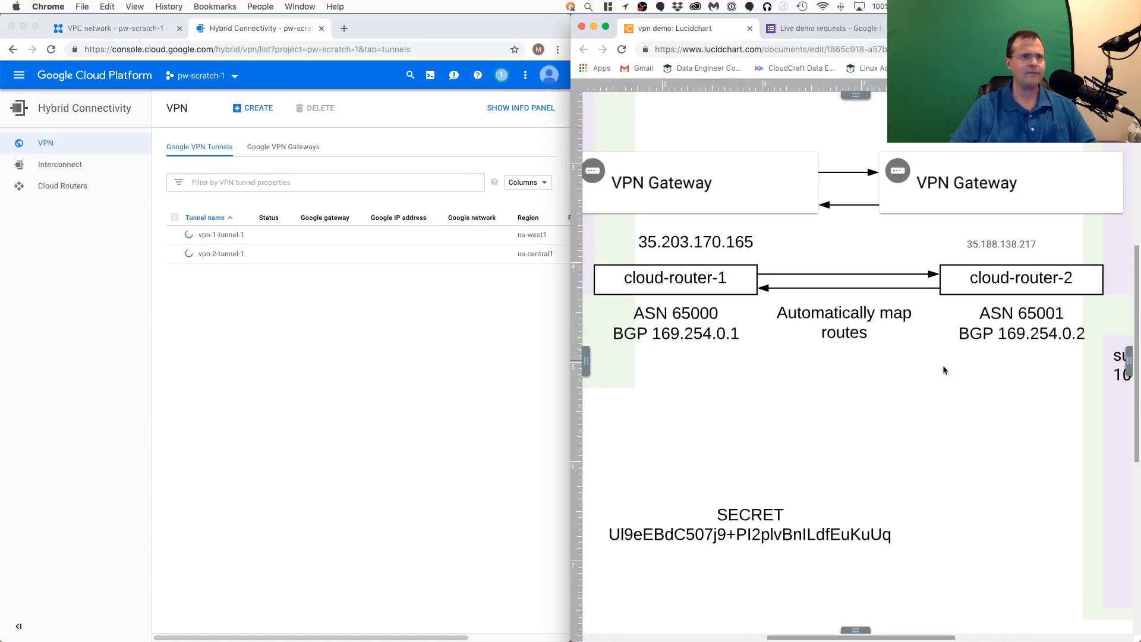
- Open the details of the vpn-1 gateway in Google Cloud and start adding a VPN tunnel to it
left_click(380, 376)
left_click(310, 151)
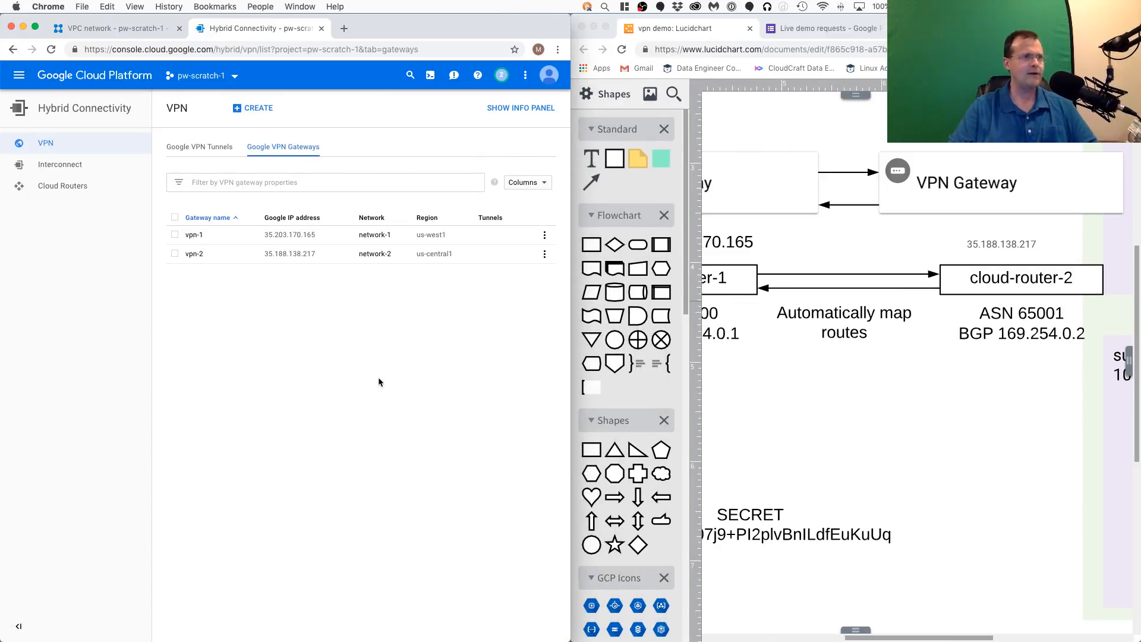
left_click(194, 235)
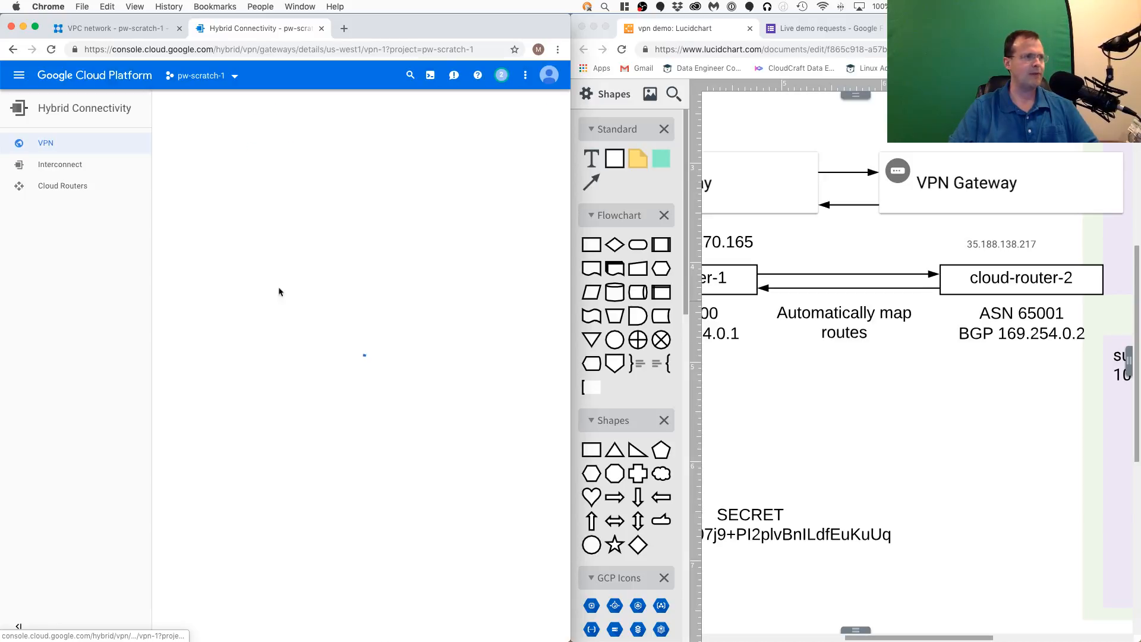
left_click(951, 305)
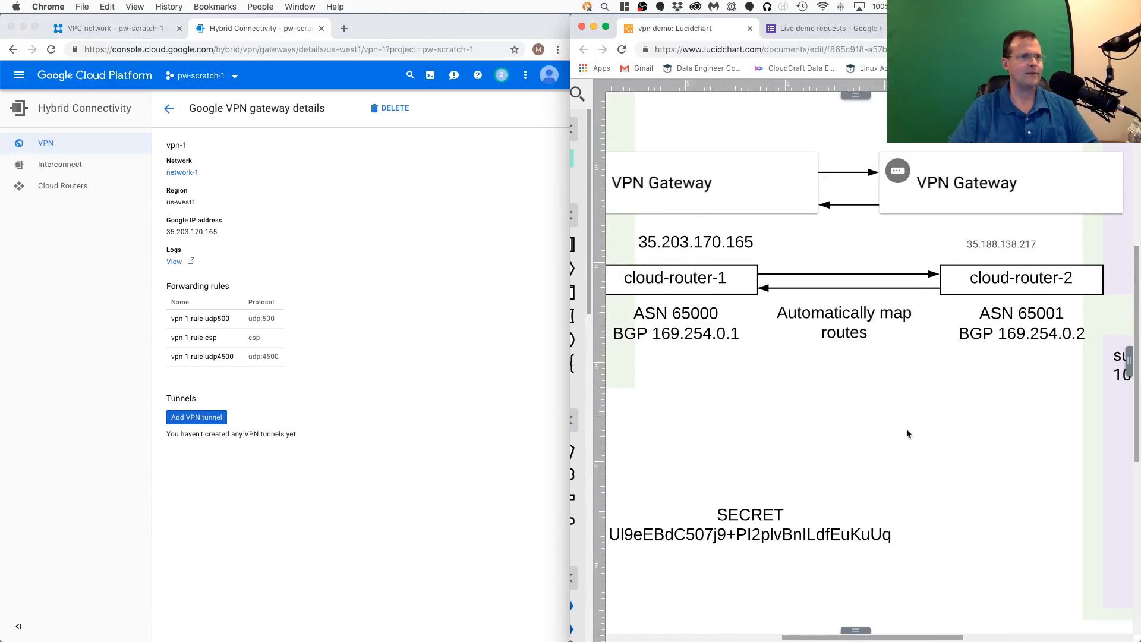
left_click(379, 210)
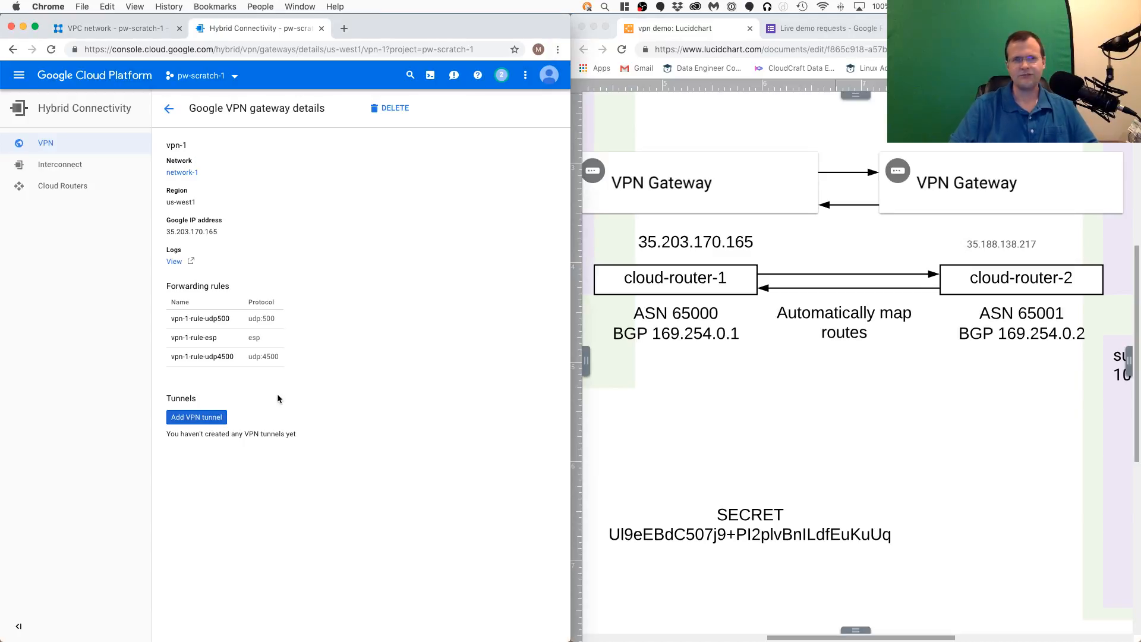
left_click(197, 418)
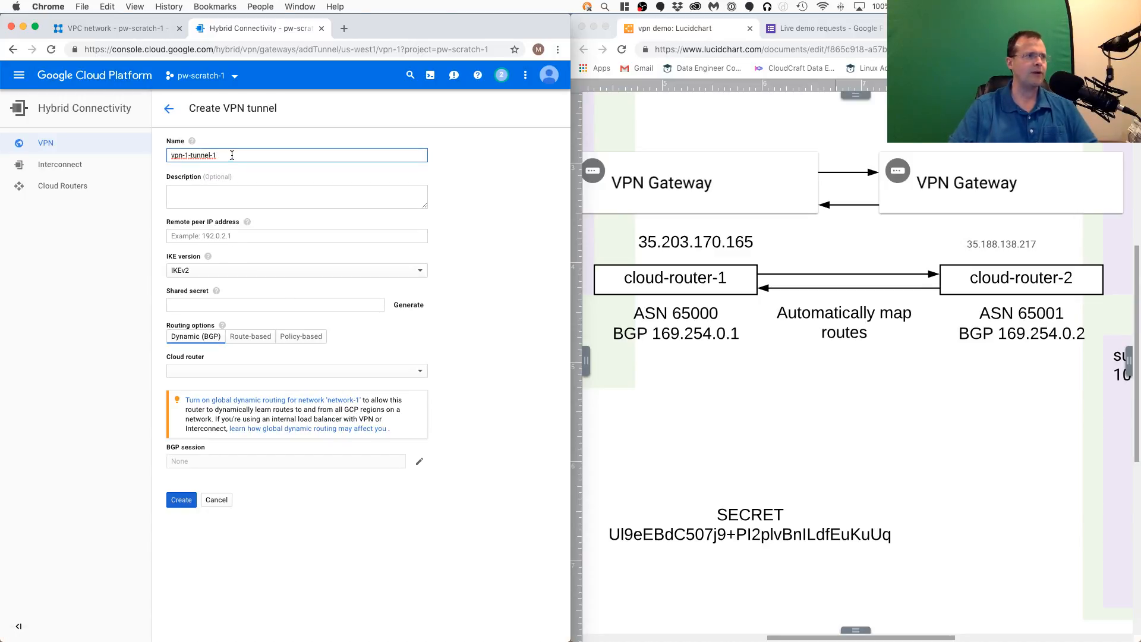
- Set the remote peer IP address of vpn-1-tunnel-1 to 35.188.138.217
left_click(254, 235)
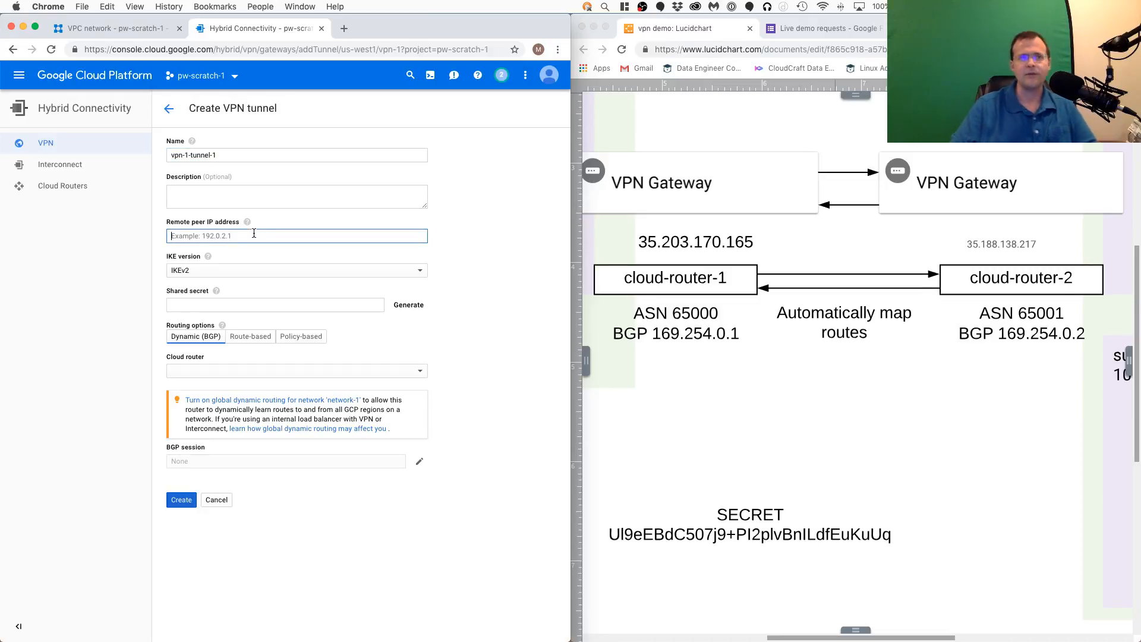
left_click(1014, 246)
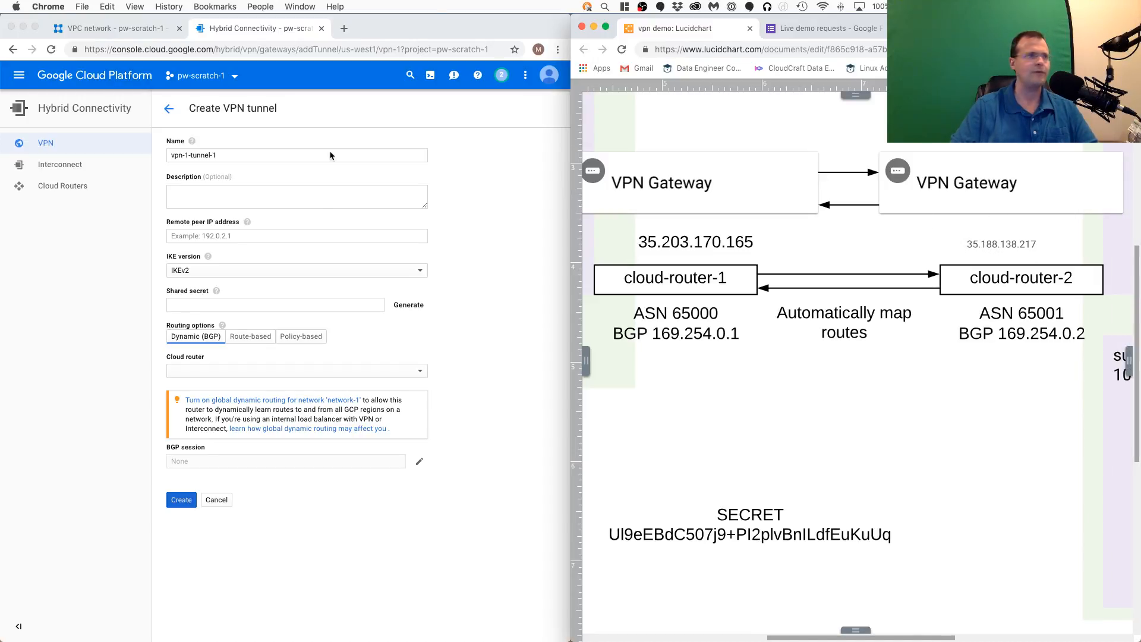
left_click(322, 234)
type("35.188")
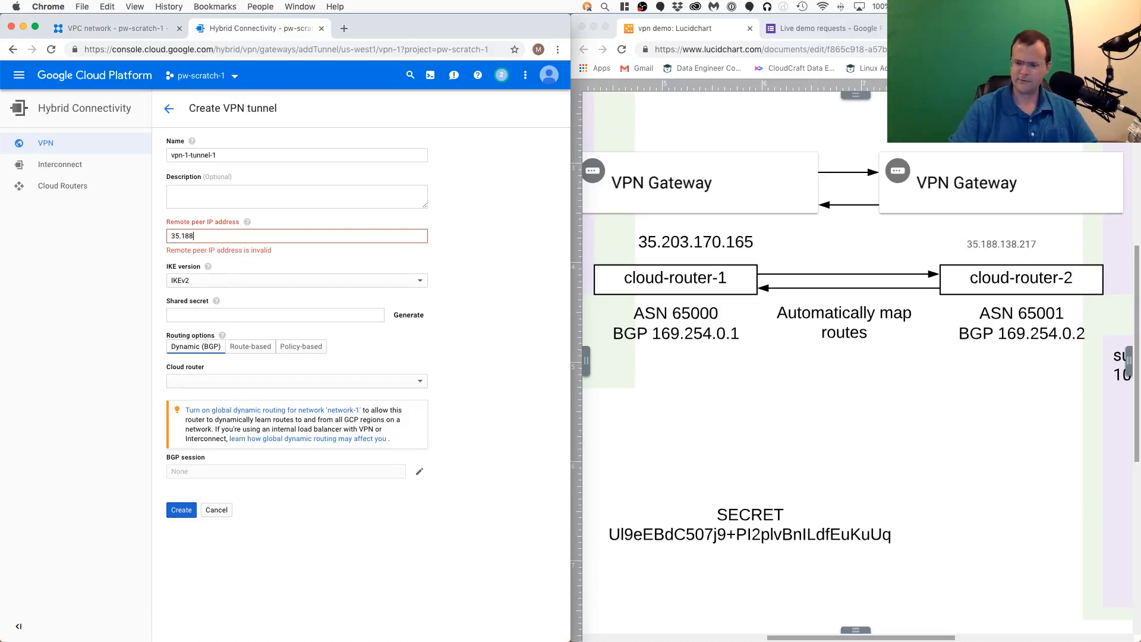
type(".138.217")
- Copy the secret from the Lucidchart diagram and paste it as the tunnel's shared secret
left_click(235, 304)
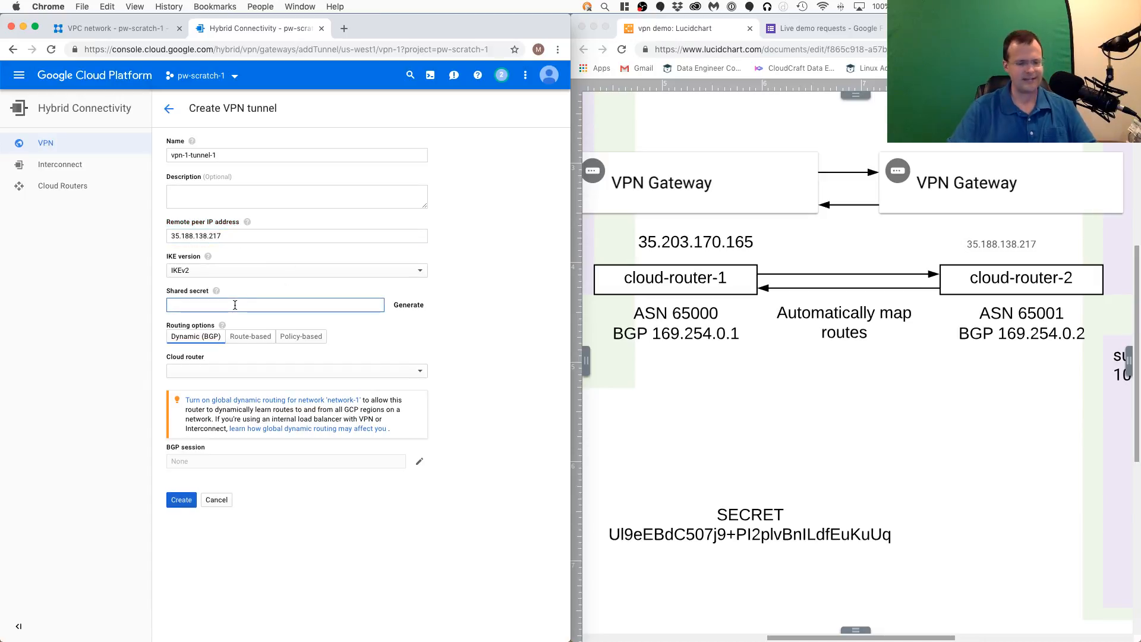
key("super+v")
key("super+z")
left_click(866, 558)
double_click(836, 532)
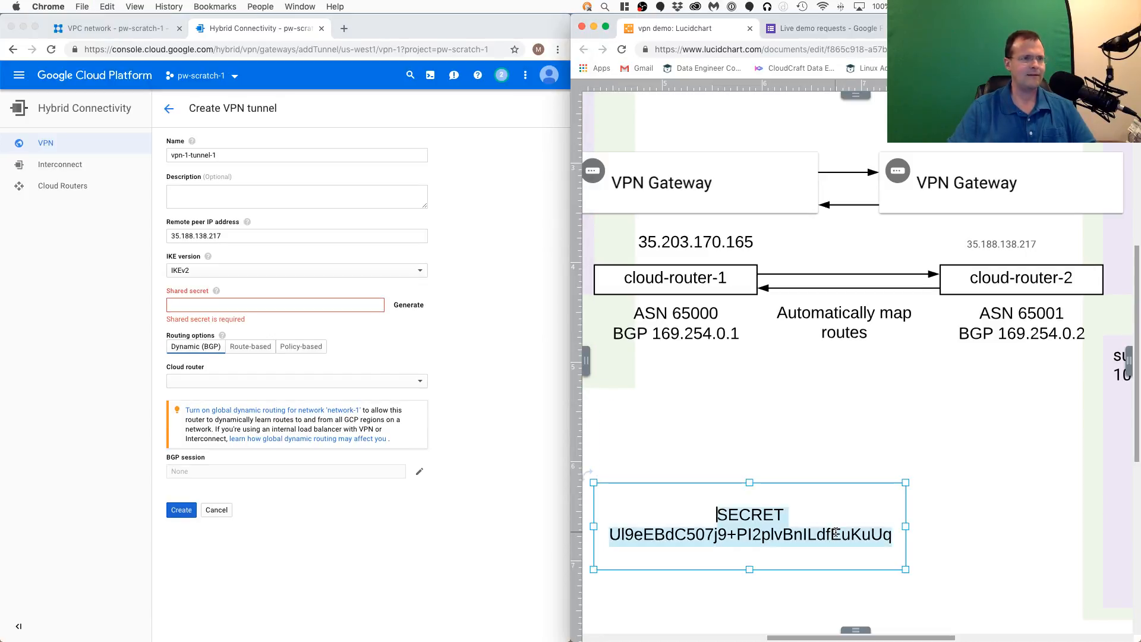
double_click(832, 534)
key("super+c")
left_click(268, 305)
key("super+v")
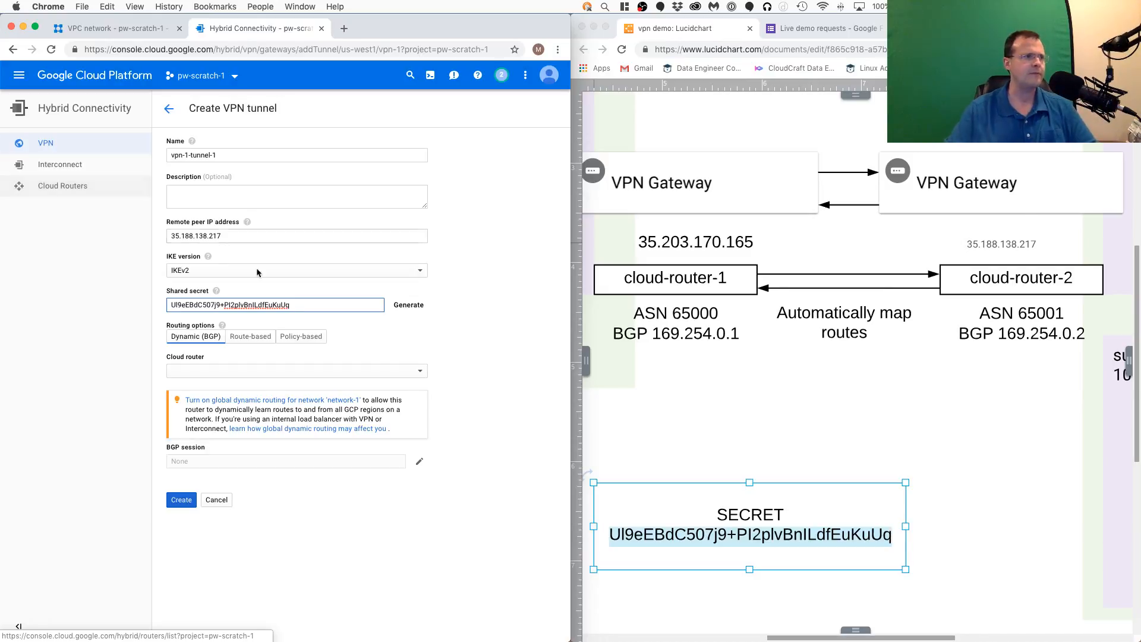
- Start creating a new cloud router for the tunnel and name it cloud-router-1
left_click(285, 372)
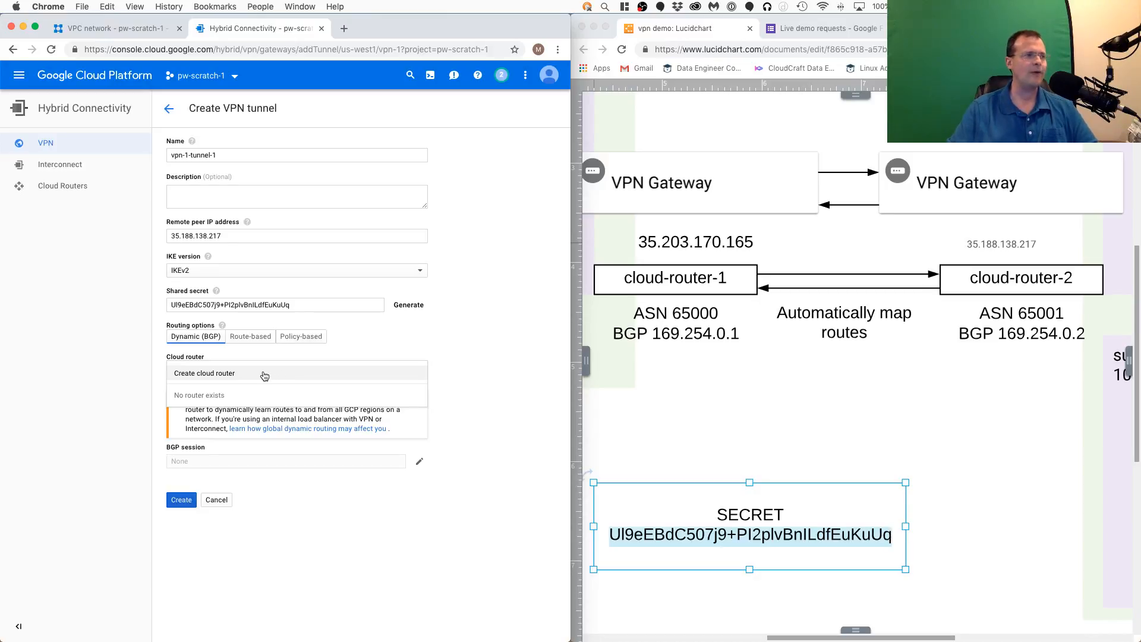
left_click(264, 375)
left_click(239, 305)
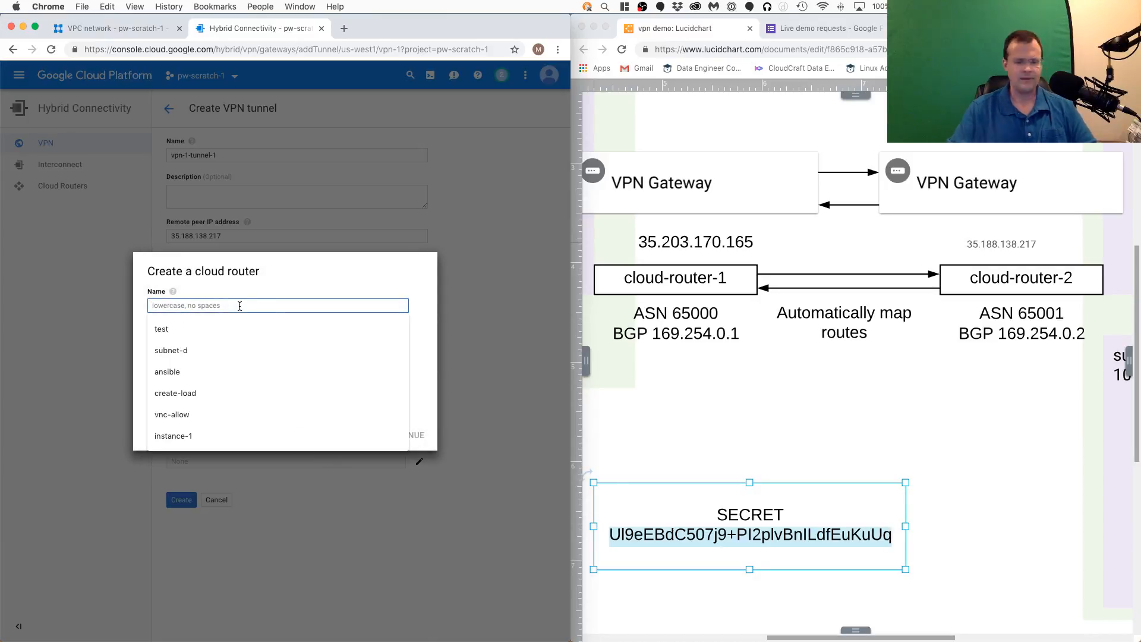
type("cloud-roputer")
key("BackSpace")
key("BackSpace")
key("BackSpace")
key("BackSpace")
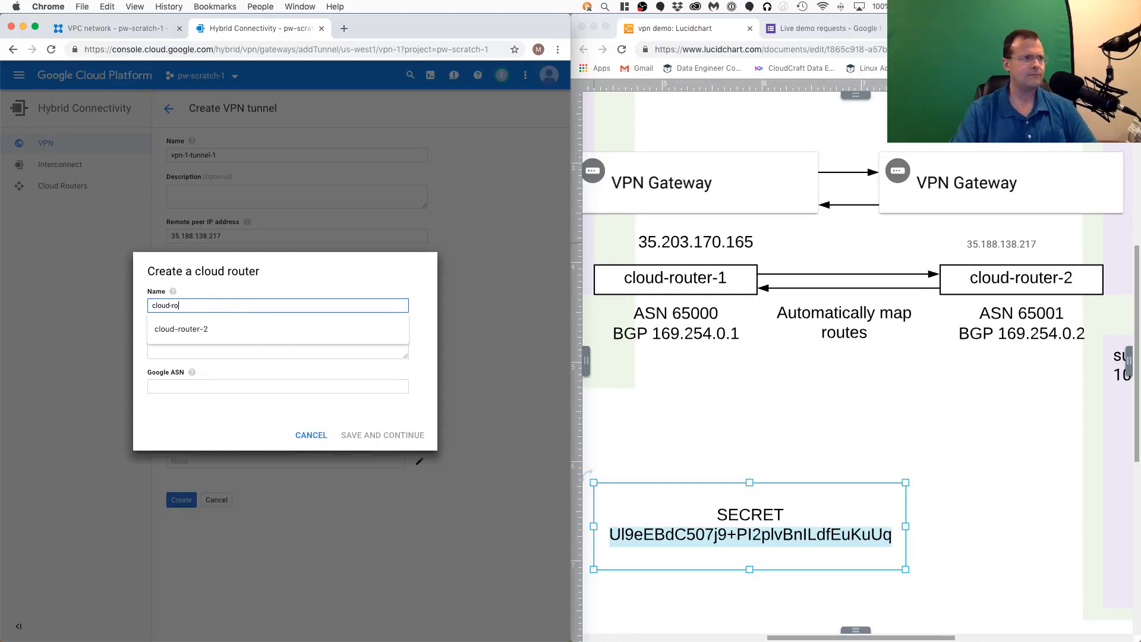
type("uter-1")
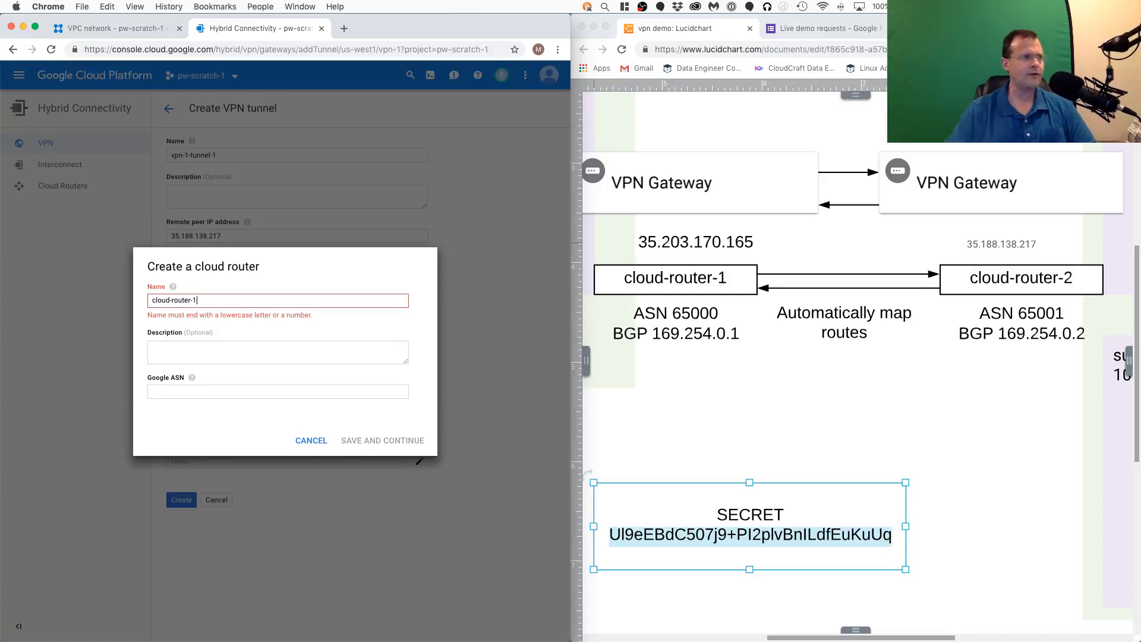
- Set cloud-router-1's Google ASN to 65000, leaving the description empty, and check the help on allowed ASN ranges
left_click(748, 343)
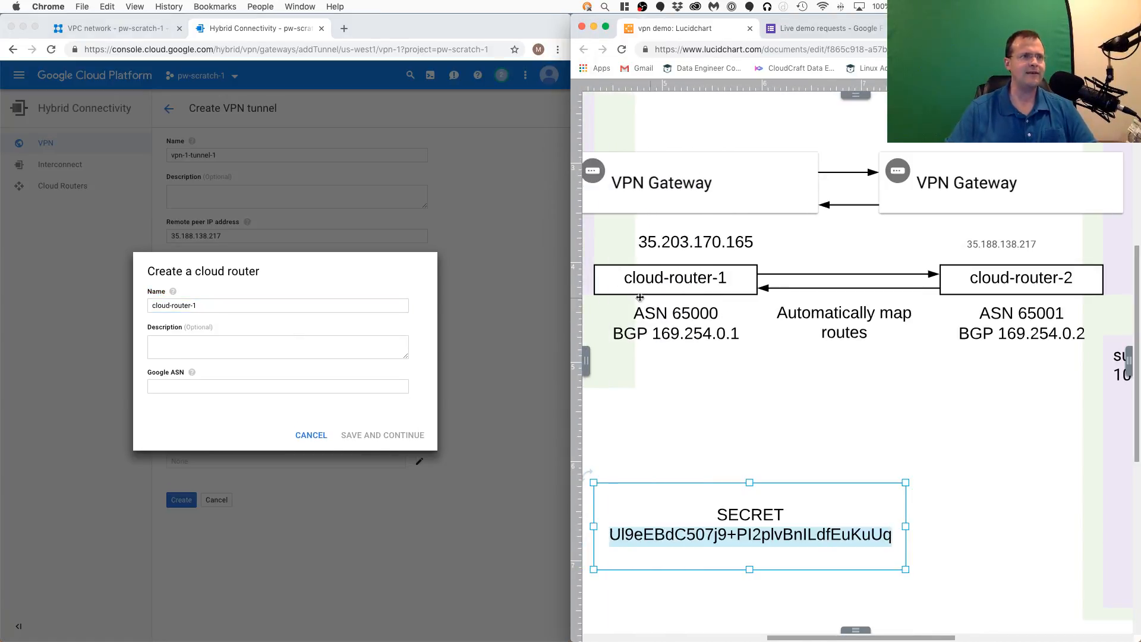
left_click(223, 344)
left_click(223, 344)
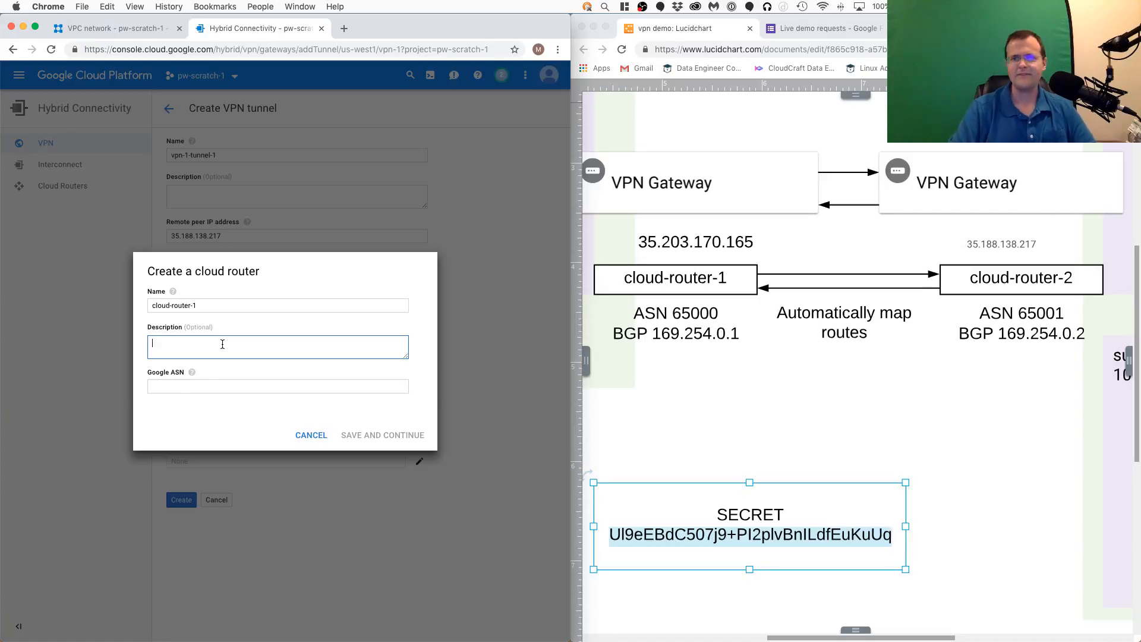
type("65000")
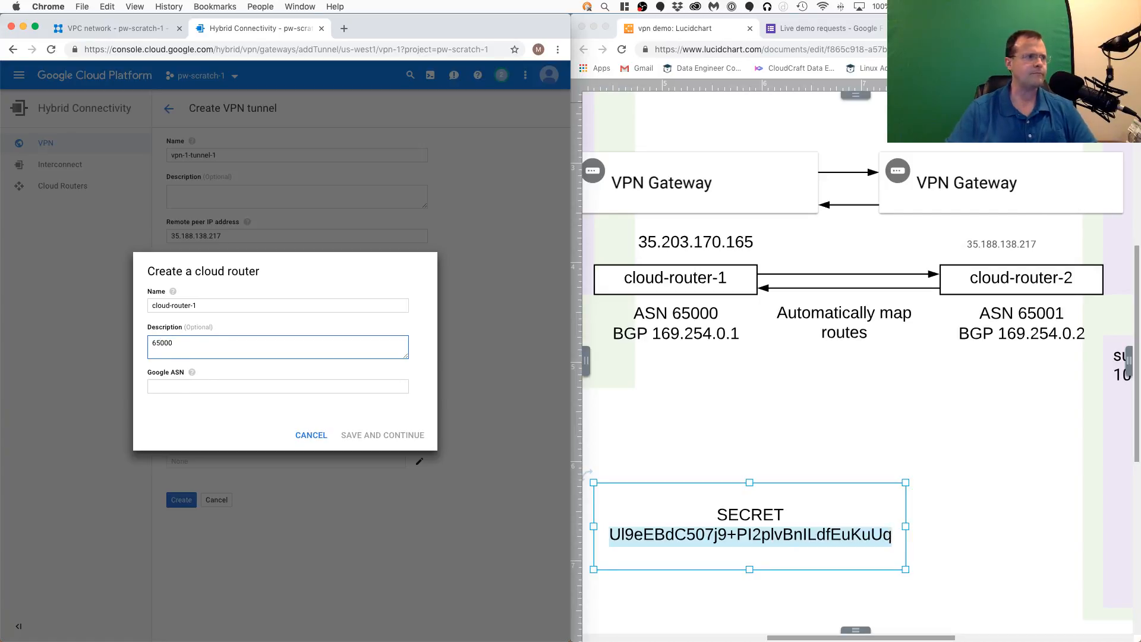
left_click_drag(190, 351, 126, 347)
key("super+x")
left_click(185, 386)
key("super+v")
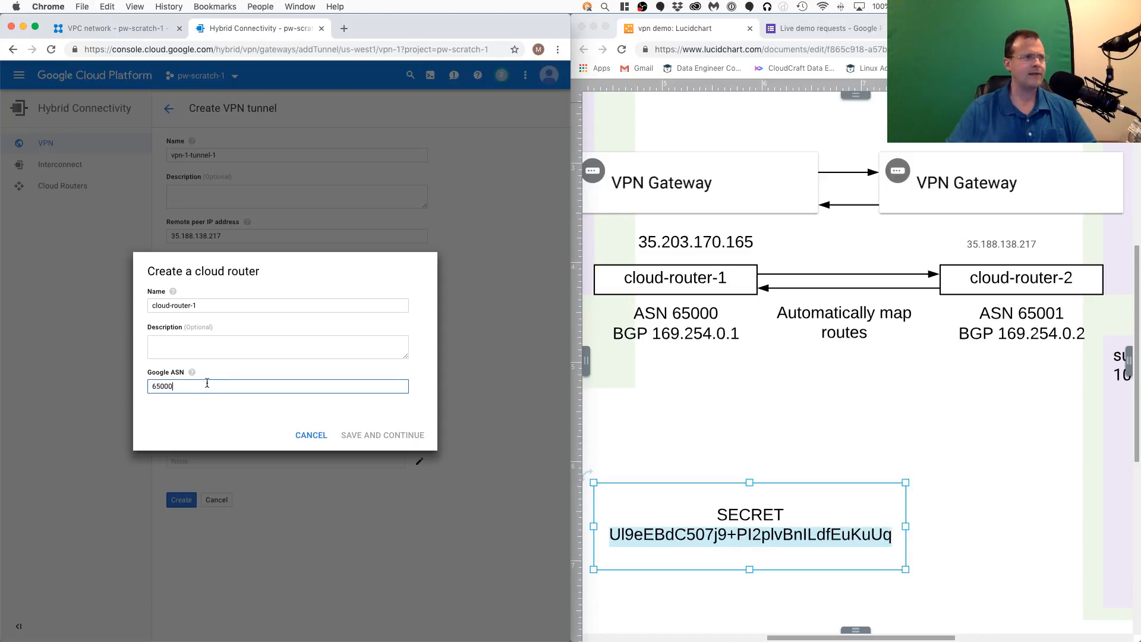
mouse_move(192, 374)
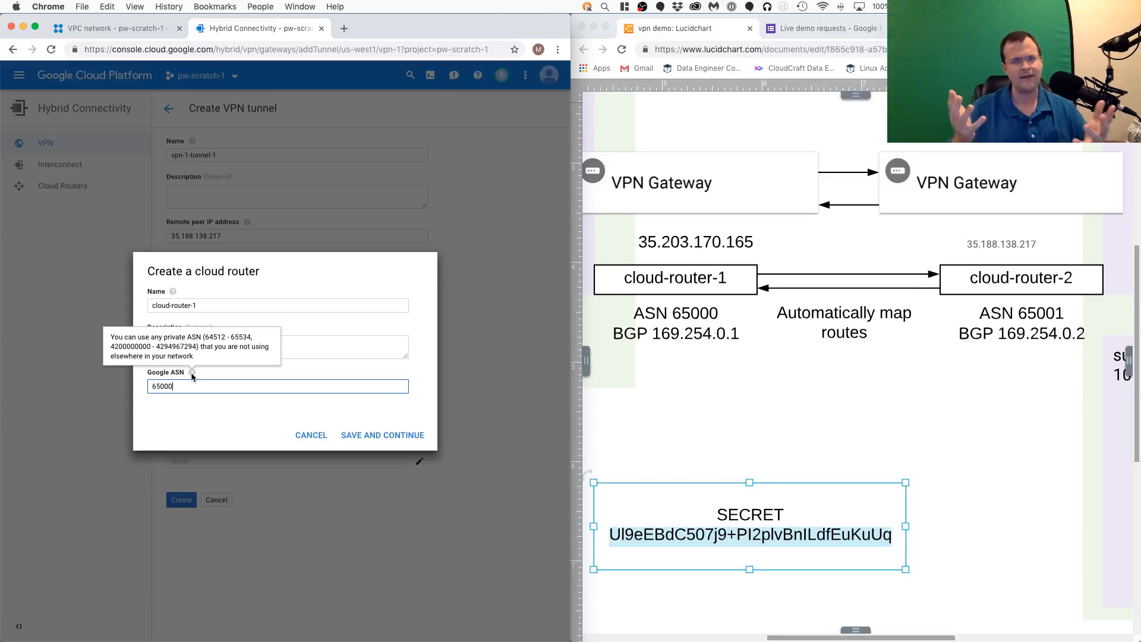
- Save the new cloud router cloud-router-1 so it is assigned to the VPN tunnel
left_click(342, 403)
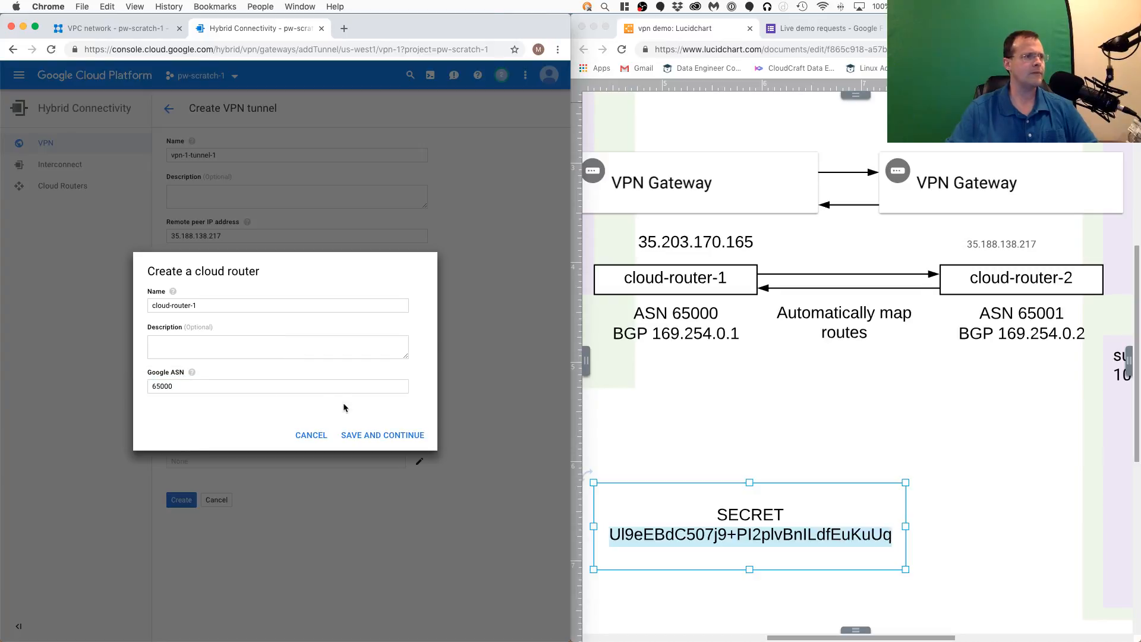
left_click(367, 435)
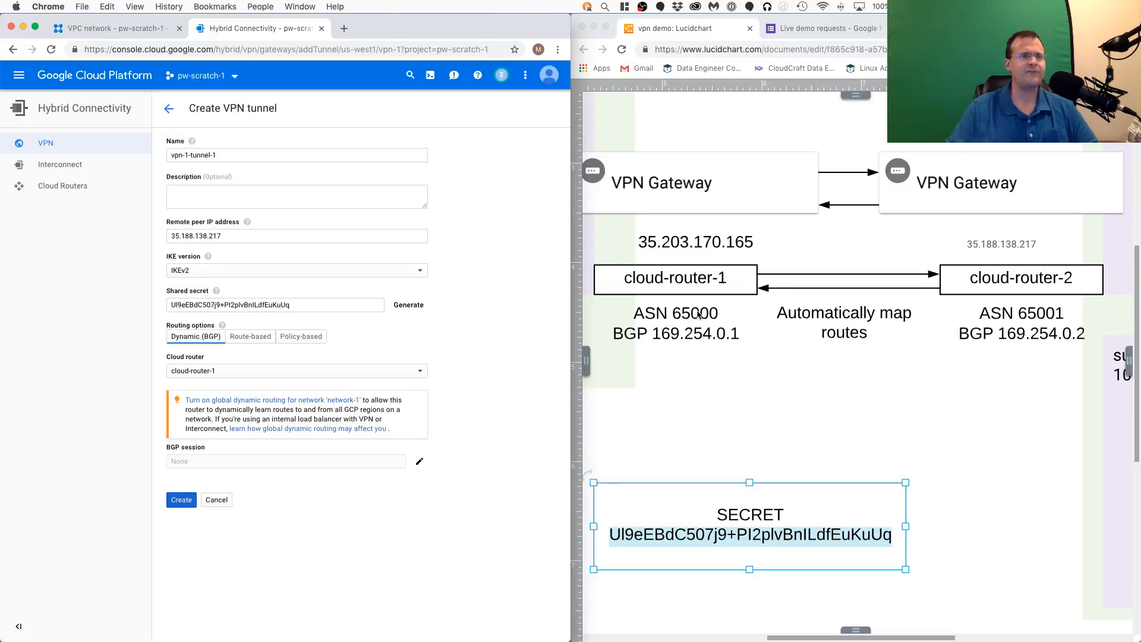
left_click(713, 314)
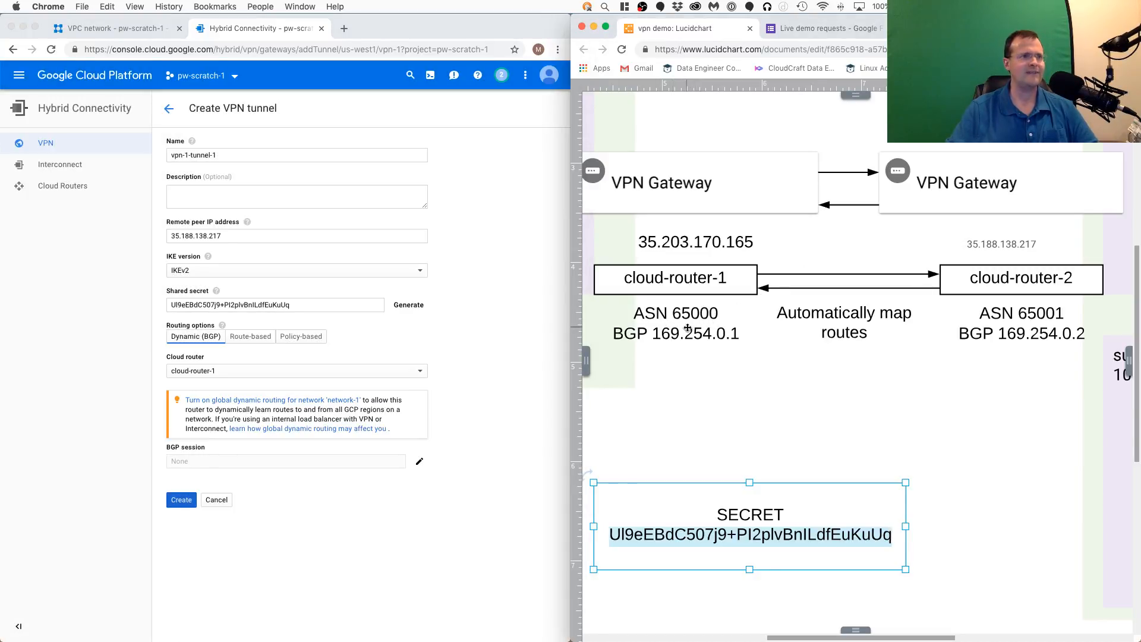
left_click(464, 311)
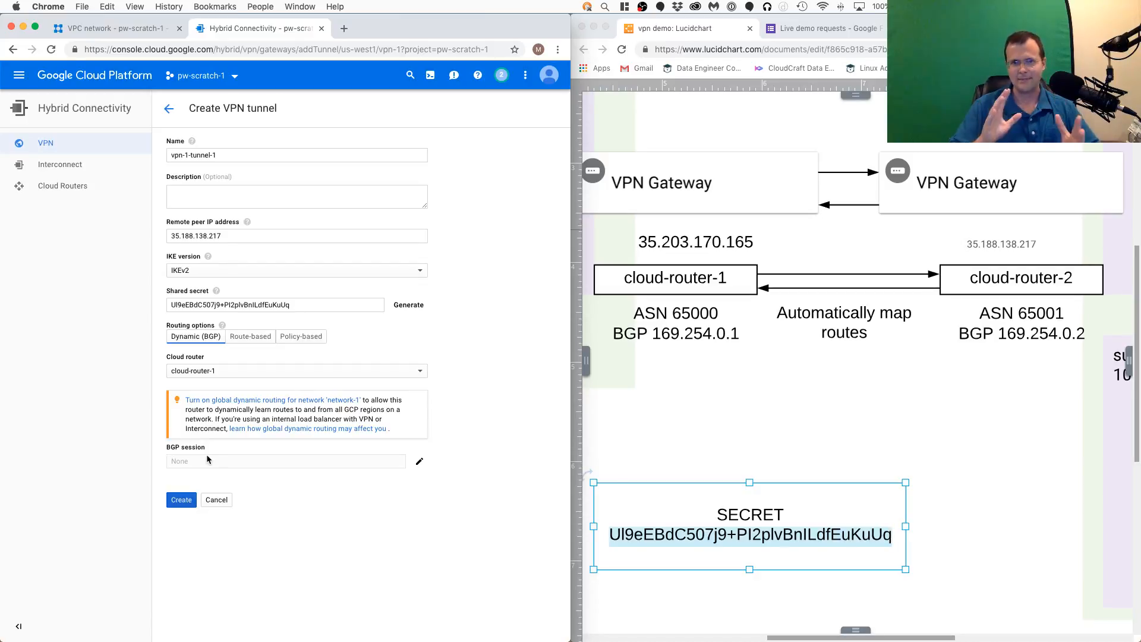
- Start creating a BGP session for the tunnel and name it bgp-1
left_click(420, 461)
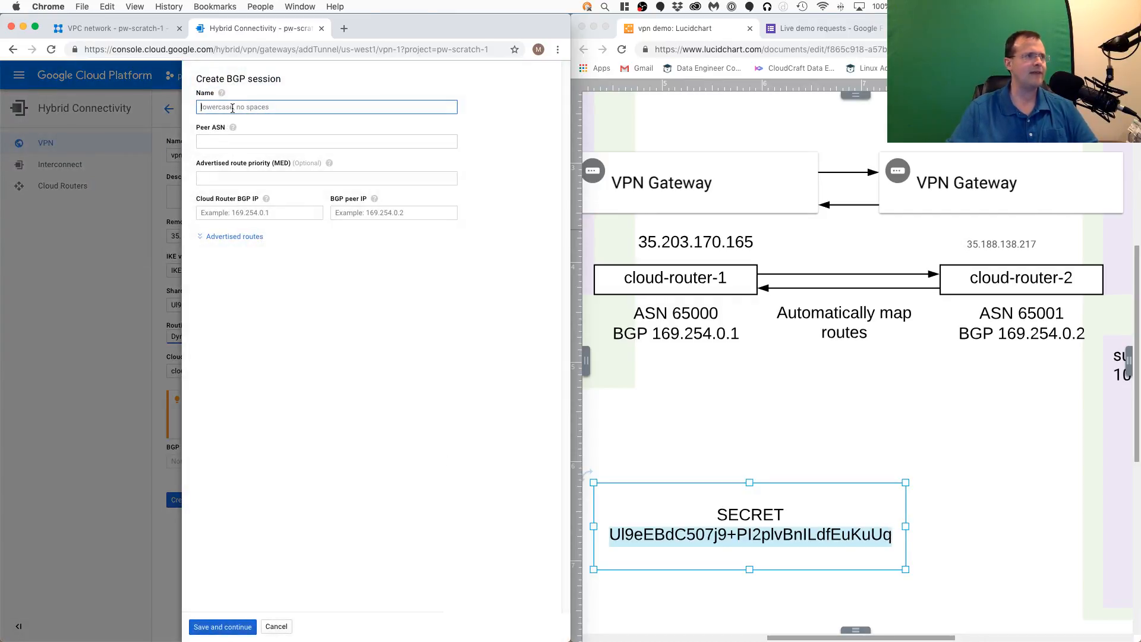
left_click(314, 359)
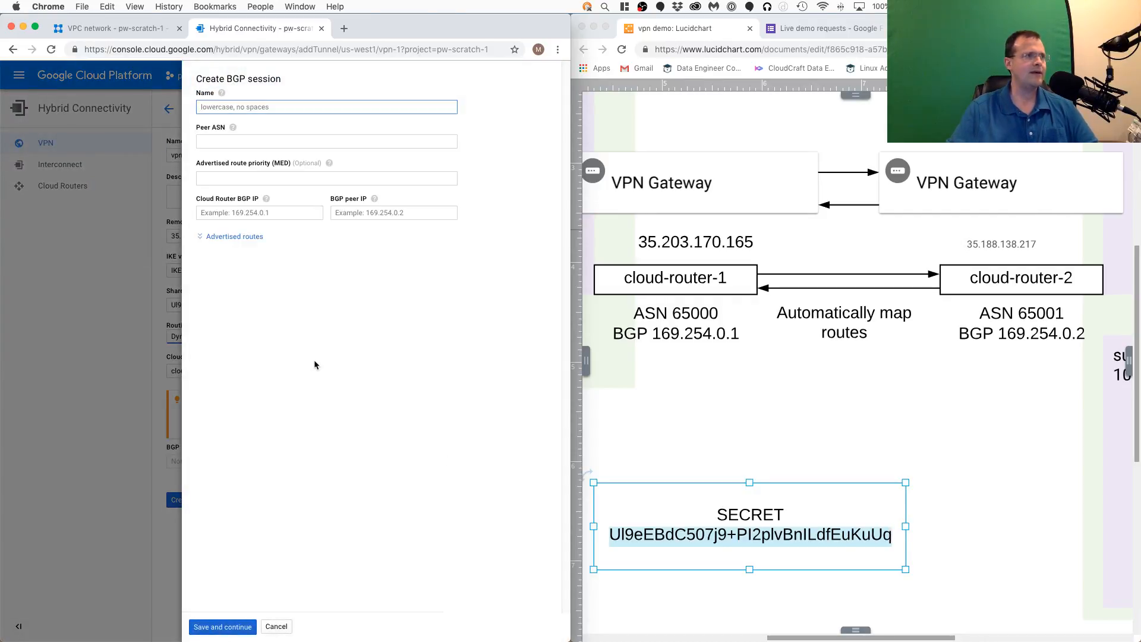
left_click(628, 368)
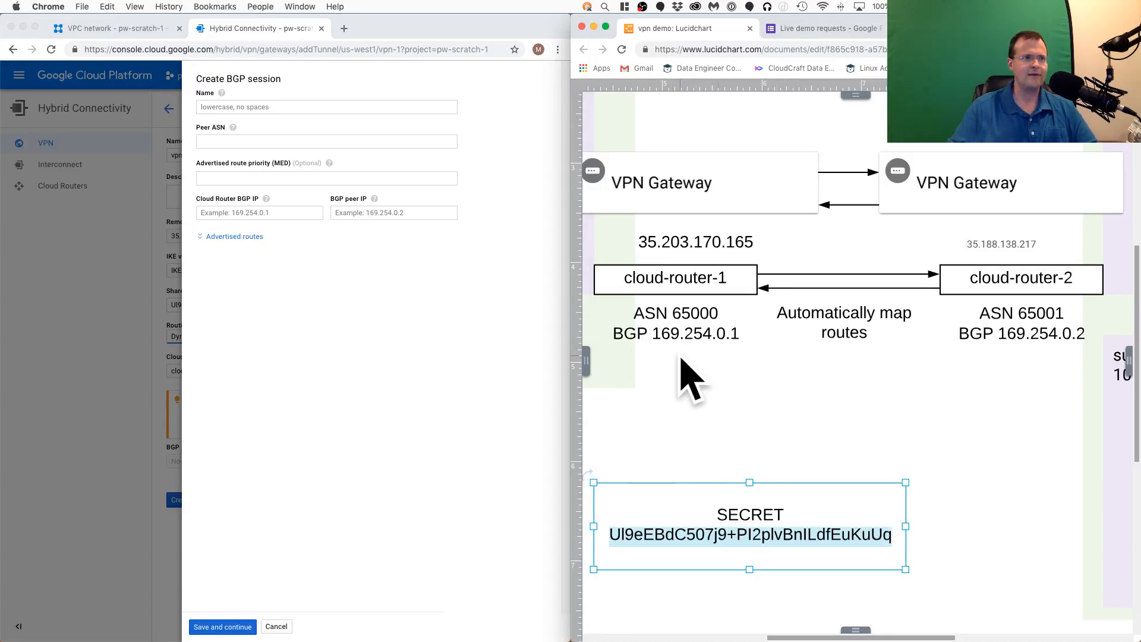
left_click(269, 106)
left_click(271, 106)
type("bgp-1")
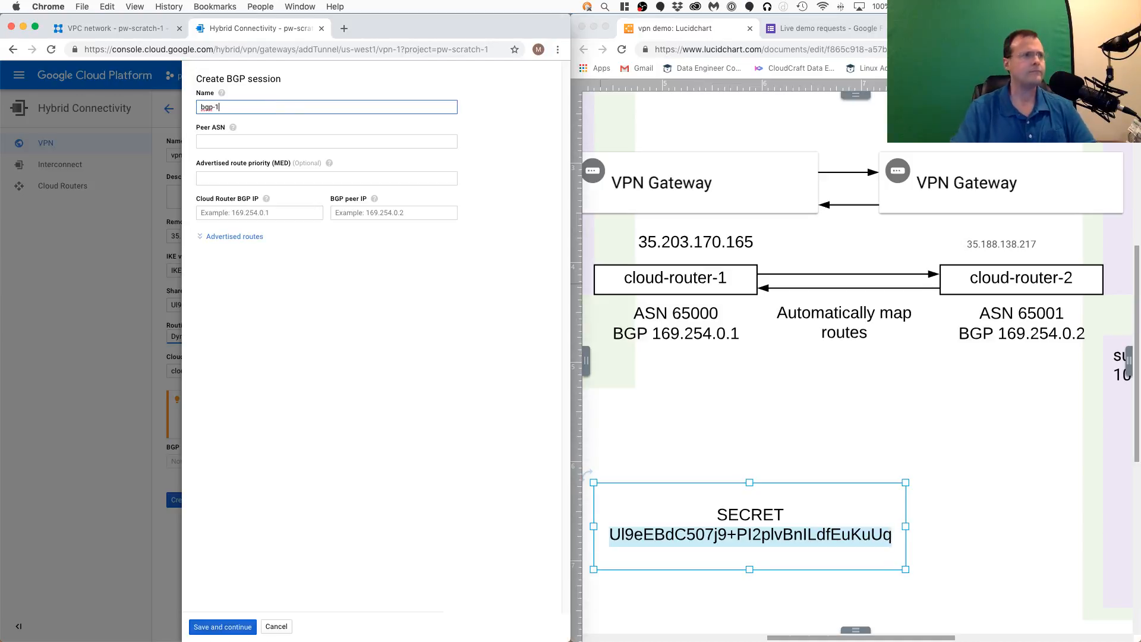
- Set the BGP session's peer ASN to 65001, leaving the advertised route priority empty
left_click(263, 144)
left_click(980, 399)
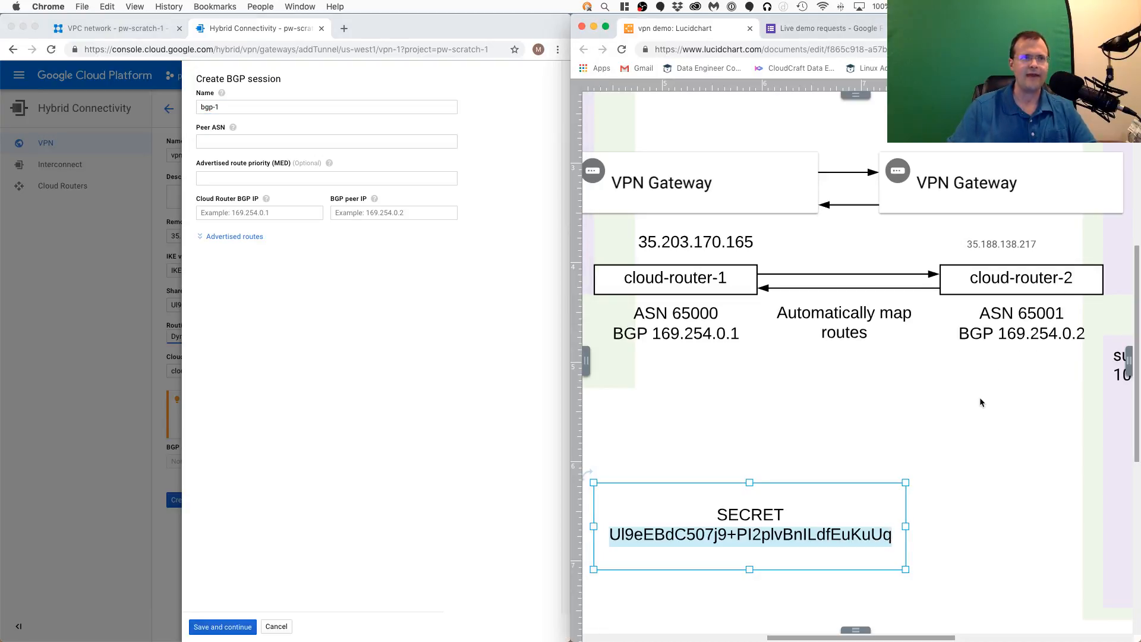
left_click(309, 143)
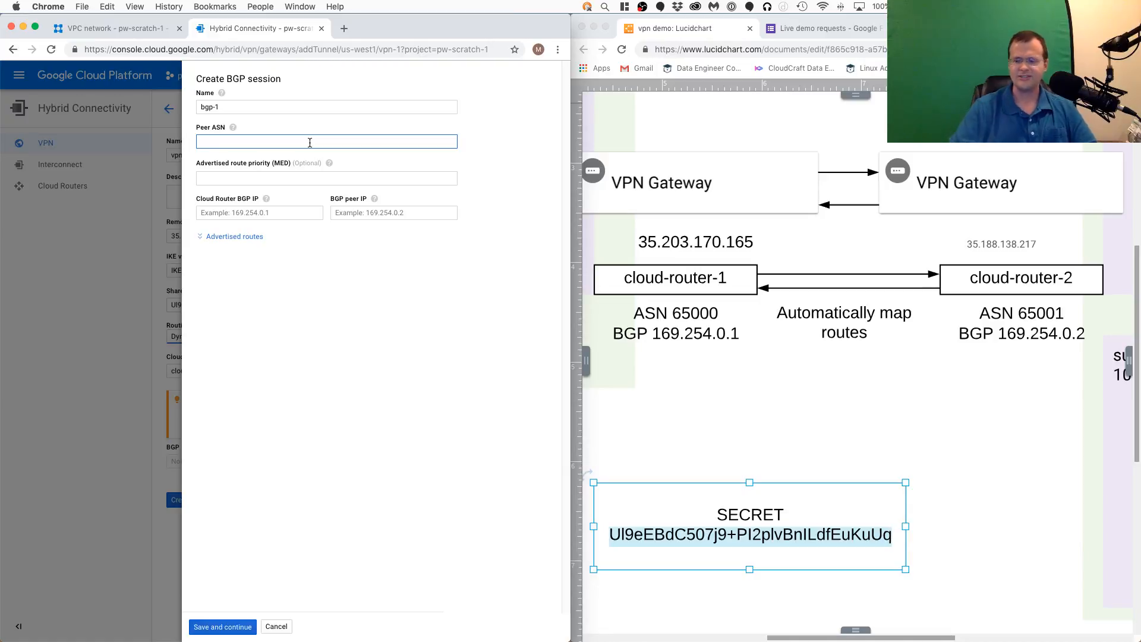
type("65001")
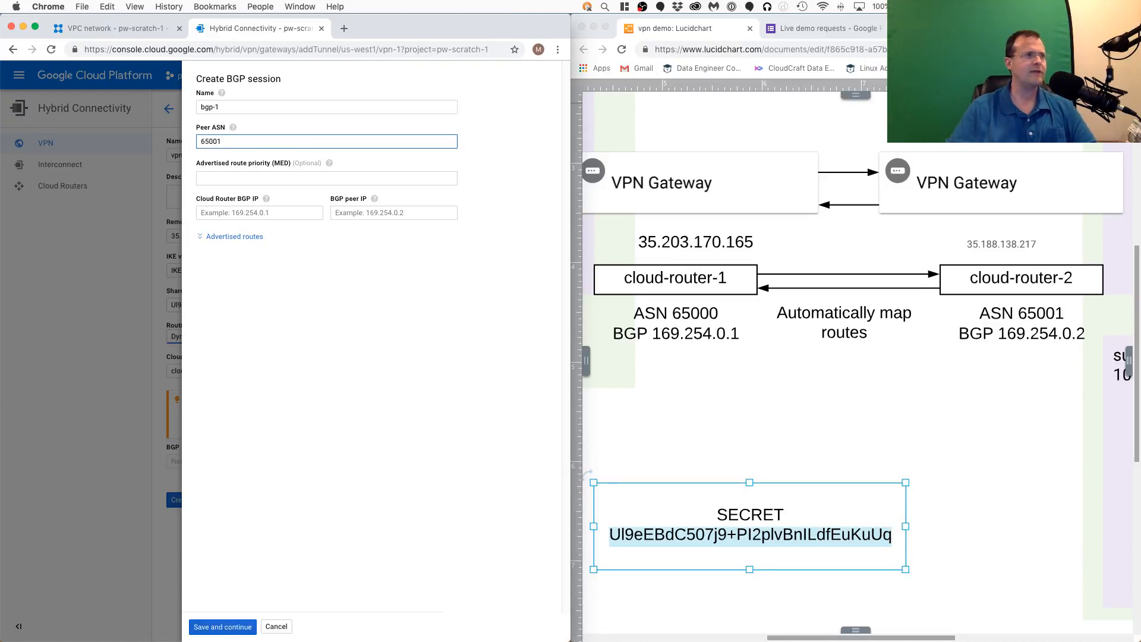
left_click(262, 178)
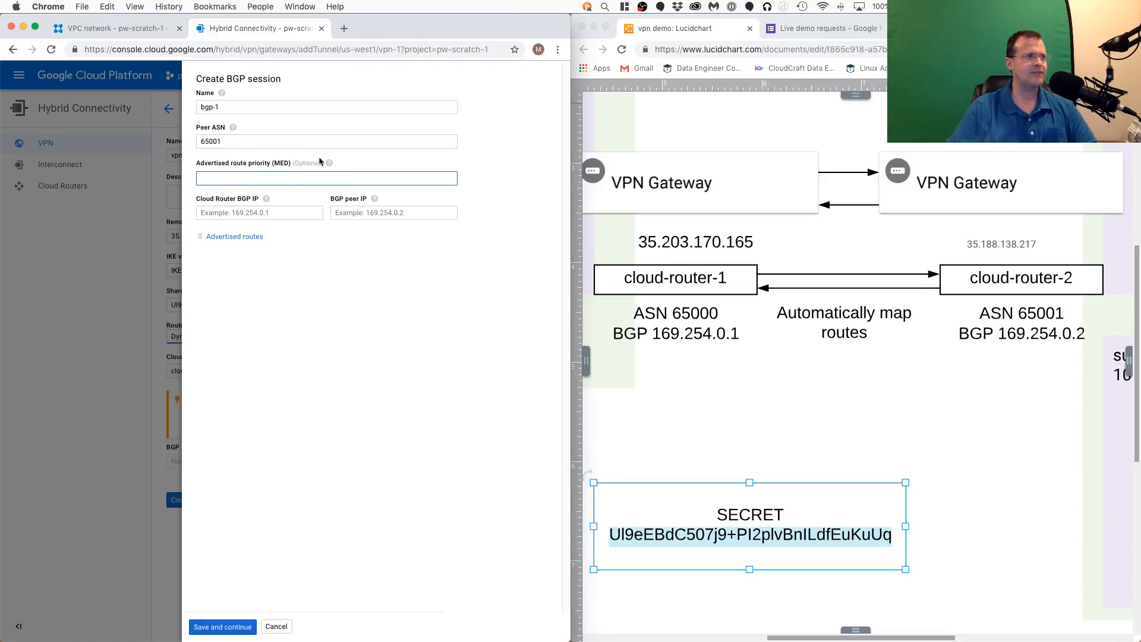
- Set the session's Cloud Router BGP IP to 169.254.0.1, matching cloud-router-1 in the diagram
left_click(285, 212)
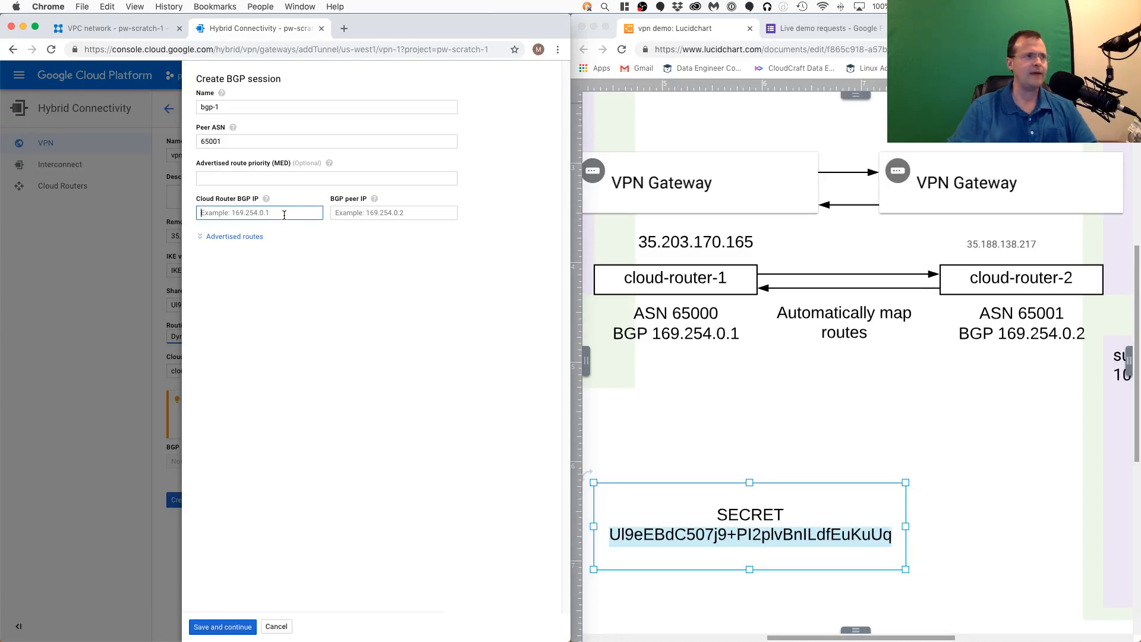
left_click(818, 351)
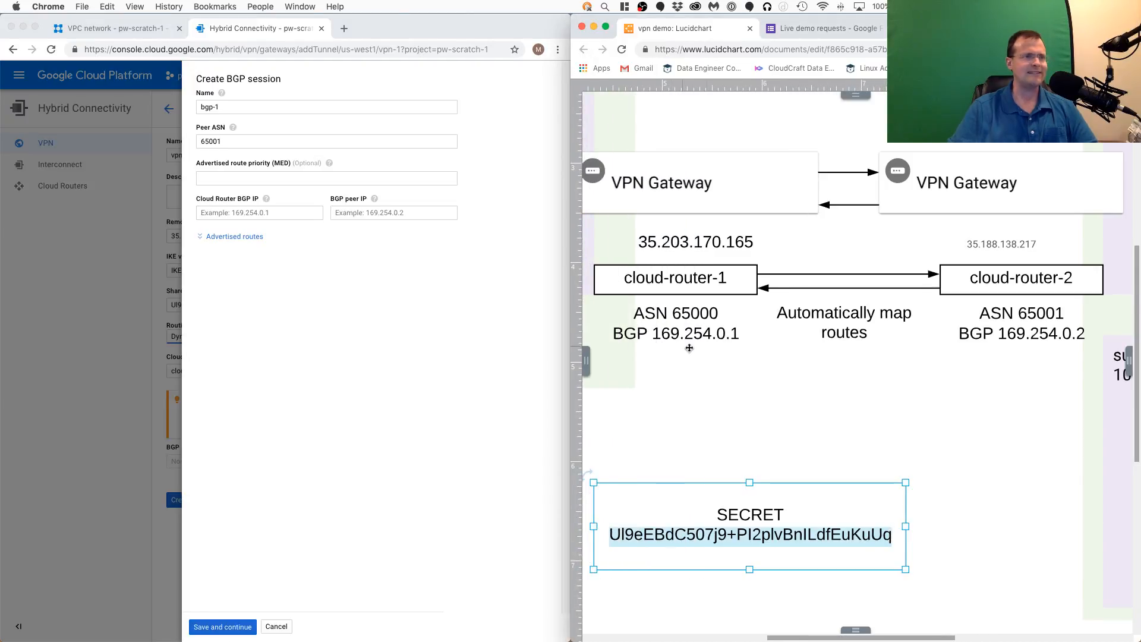
left_click(284, 202)
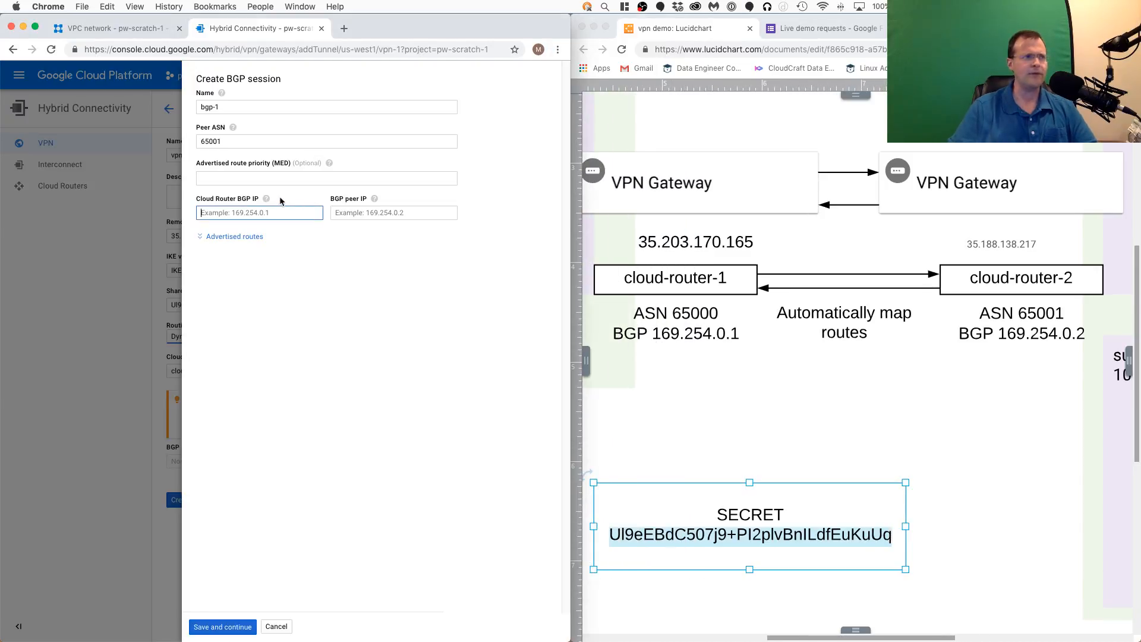
mouse_move(266, 200)
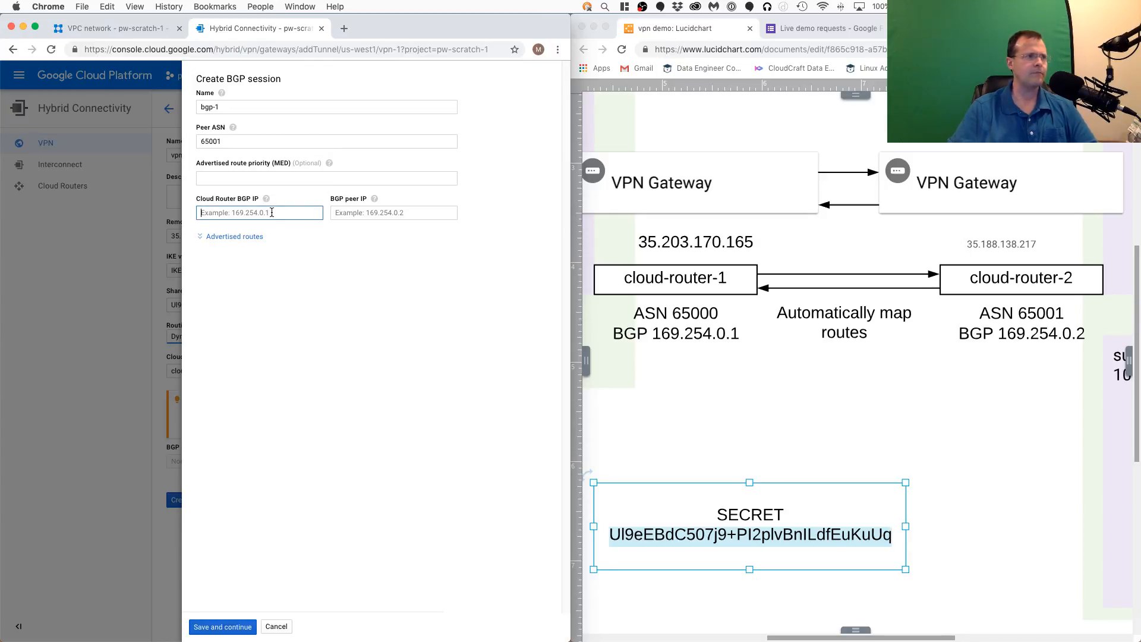
type("169.")
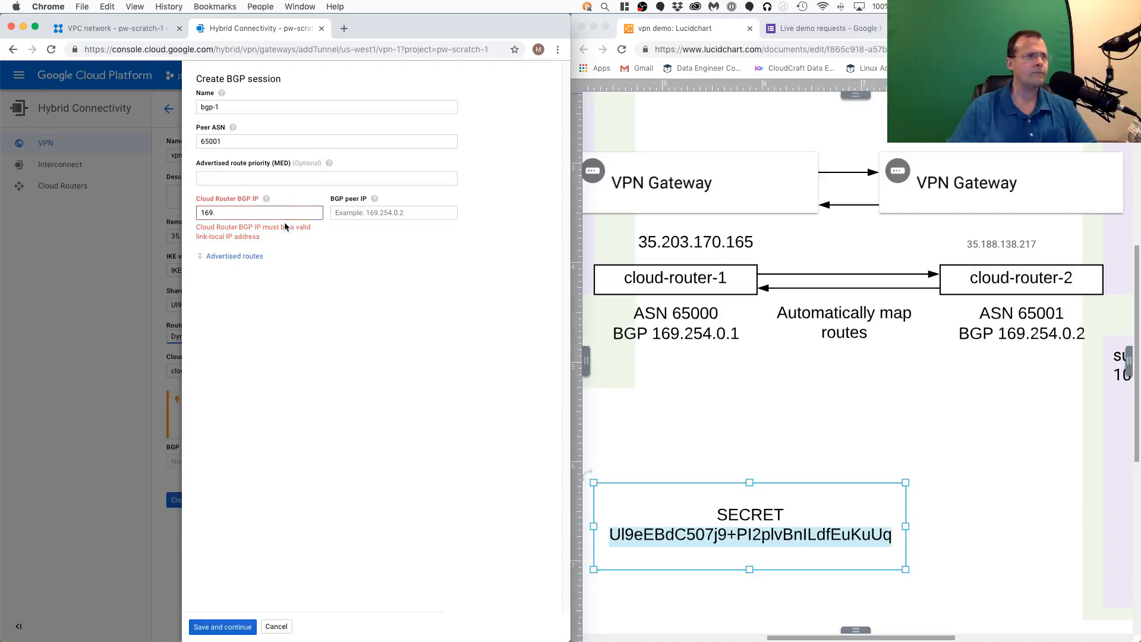
type("254.0.1")
- Set the BGP peer IP to 169.254.0.2 and save the BGP session
left_click(387, 215)
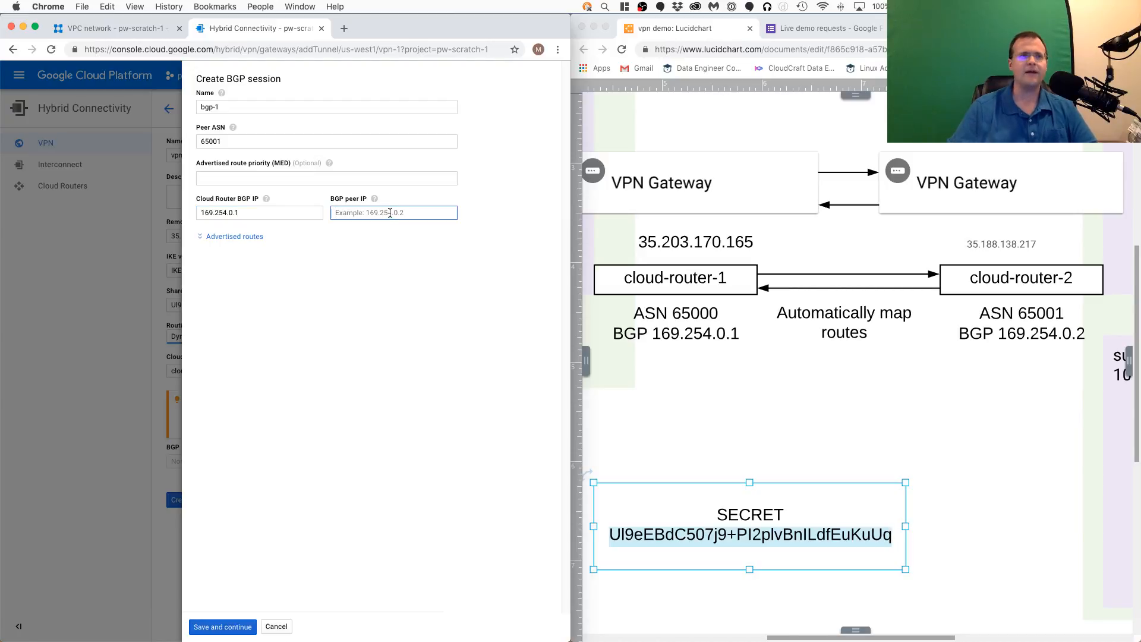
type("169.2")
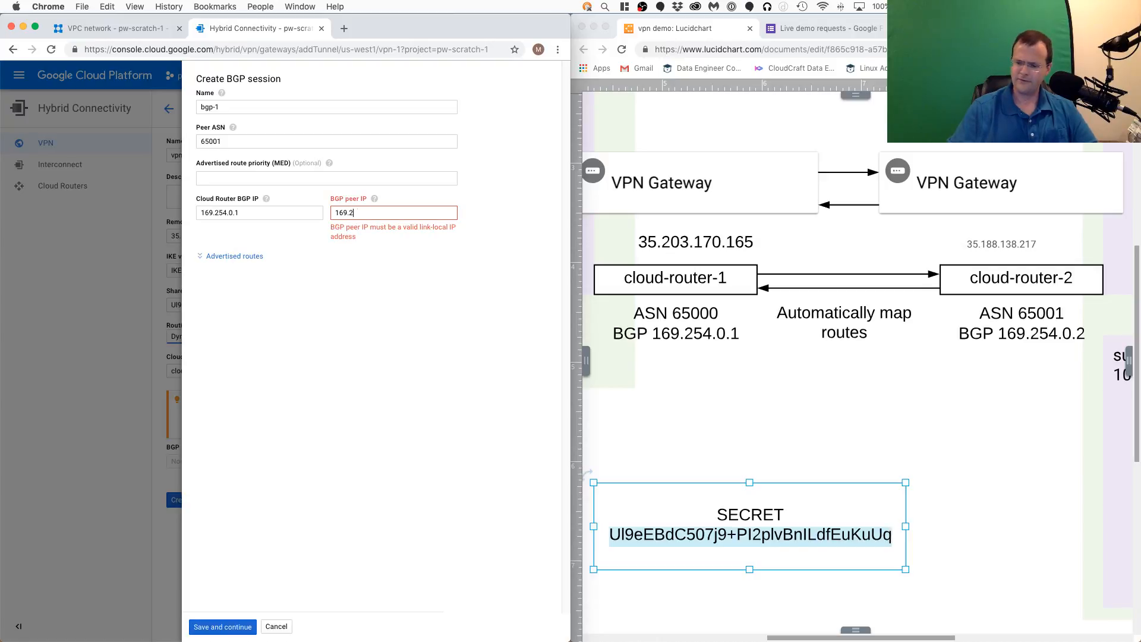
type("54.0.2")
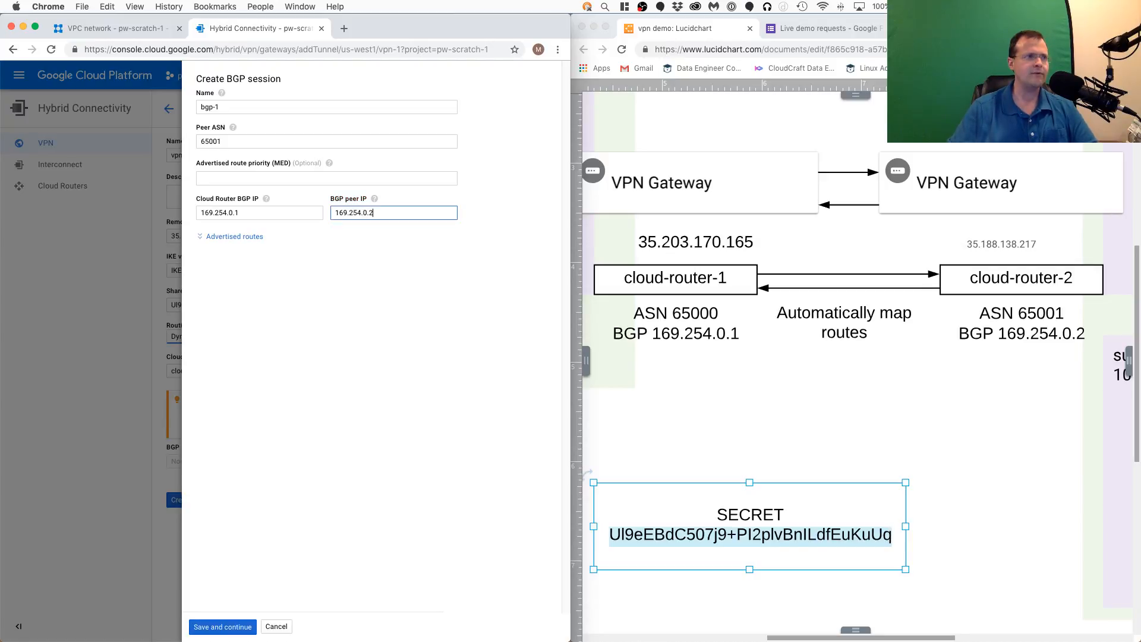
left_click(228, 621)
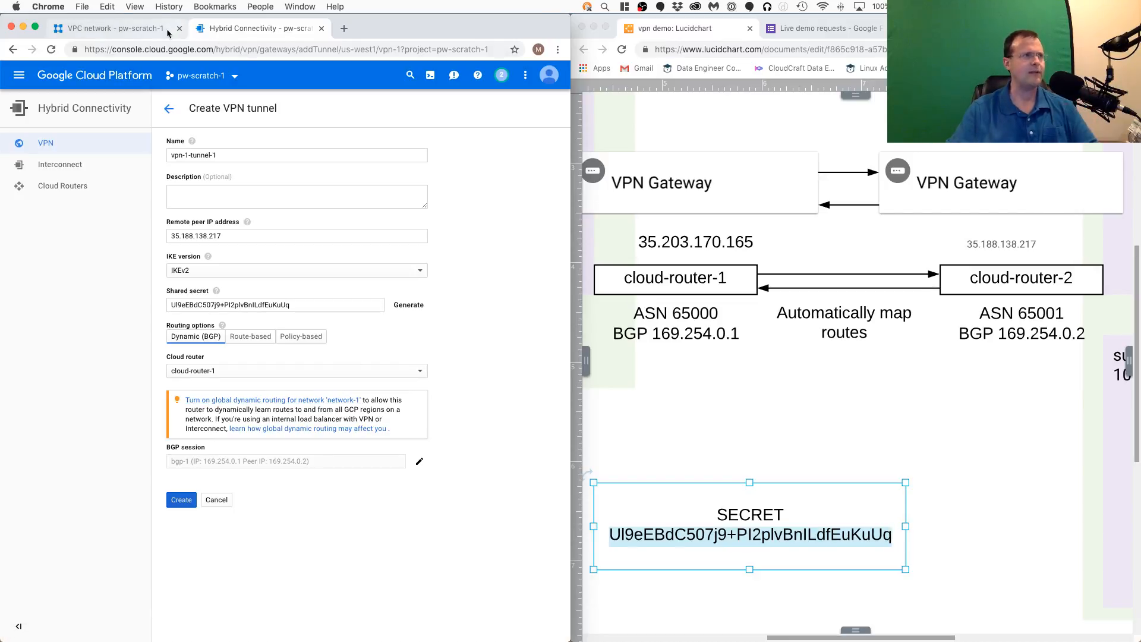
- Leave the unfinished route form and change network-1's dynamic routing mode to Global in its VPC network details, saving the change
left_click(132, 28)
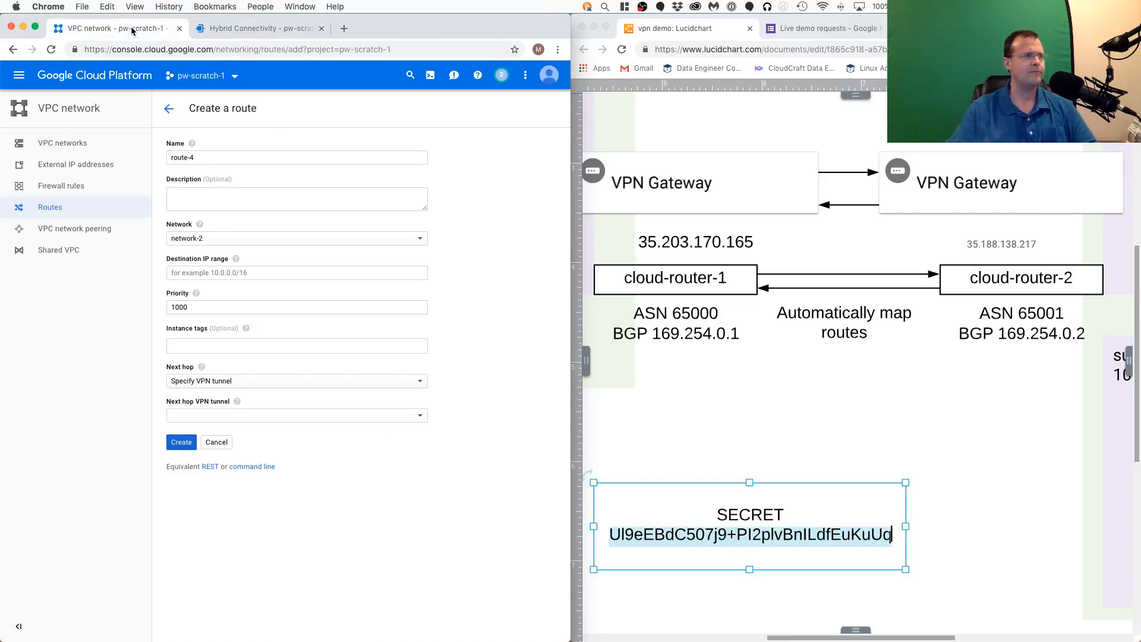
left_click(167, 109)
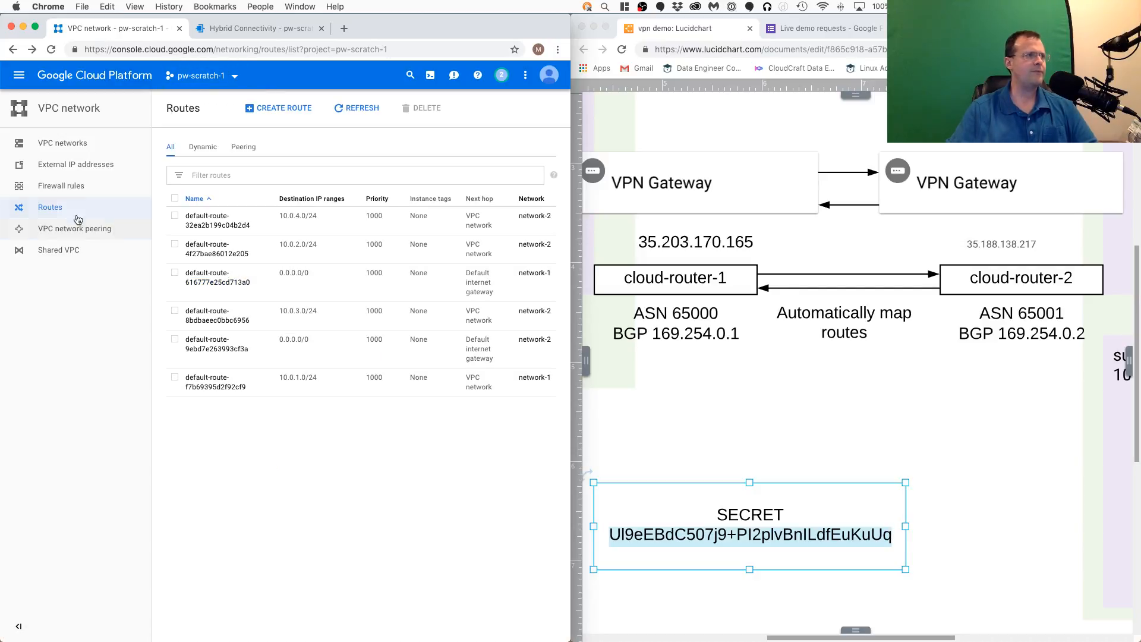
left_click(60, 143)
left_click(189, 163)
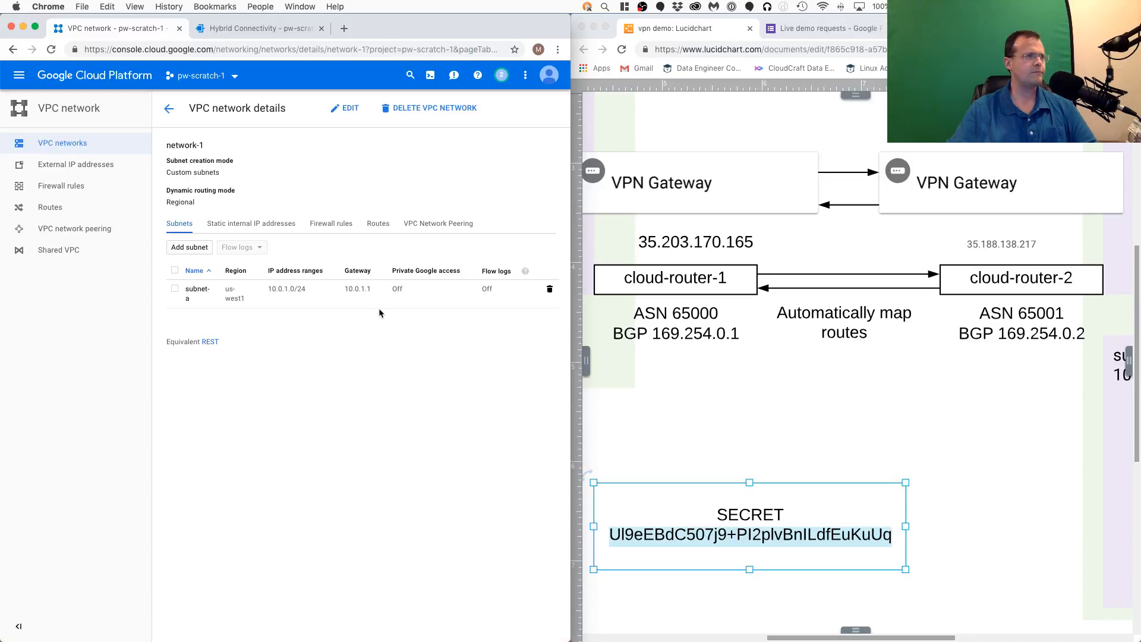
left_click(348, 108)
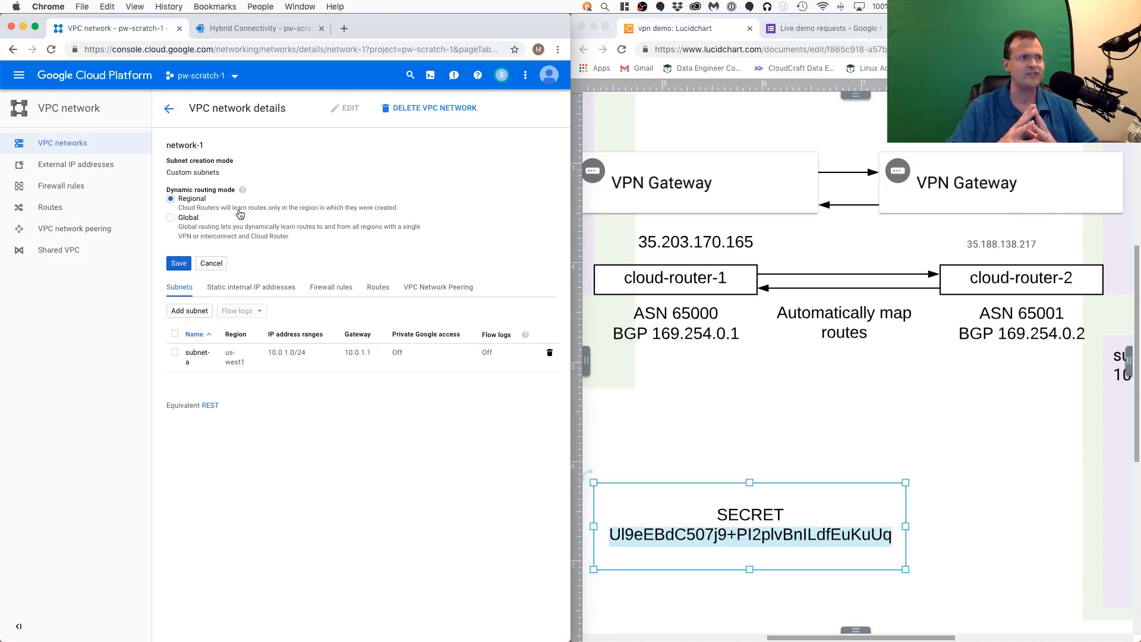
left_click(188, 218)
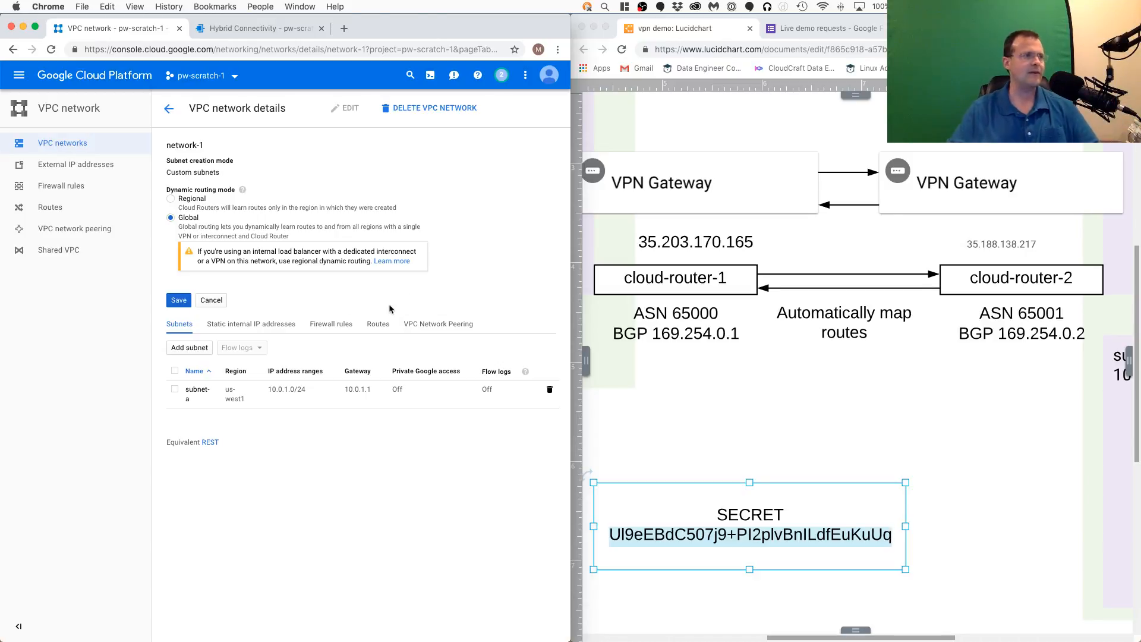
left_click(178, 300)
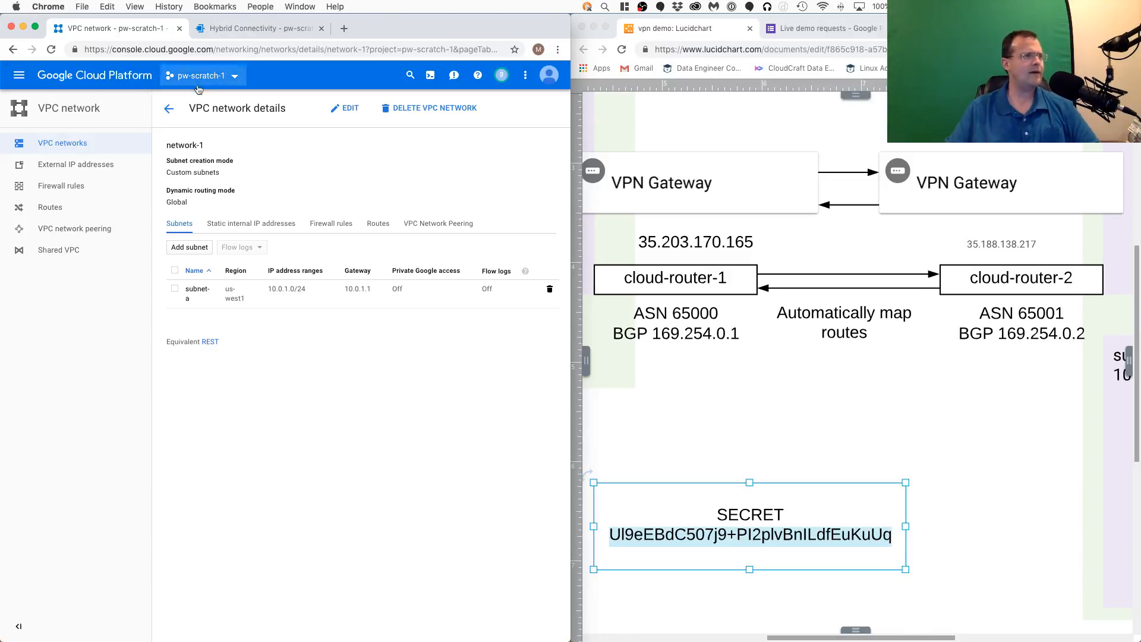
- Change network-2's dynamic routing mode to Global in its VPC network details and save it
left_click(169, 108)
left_click(187, 211)
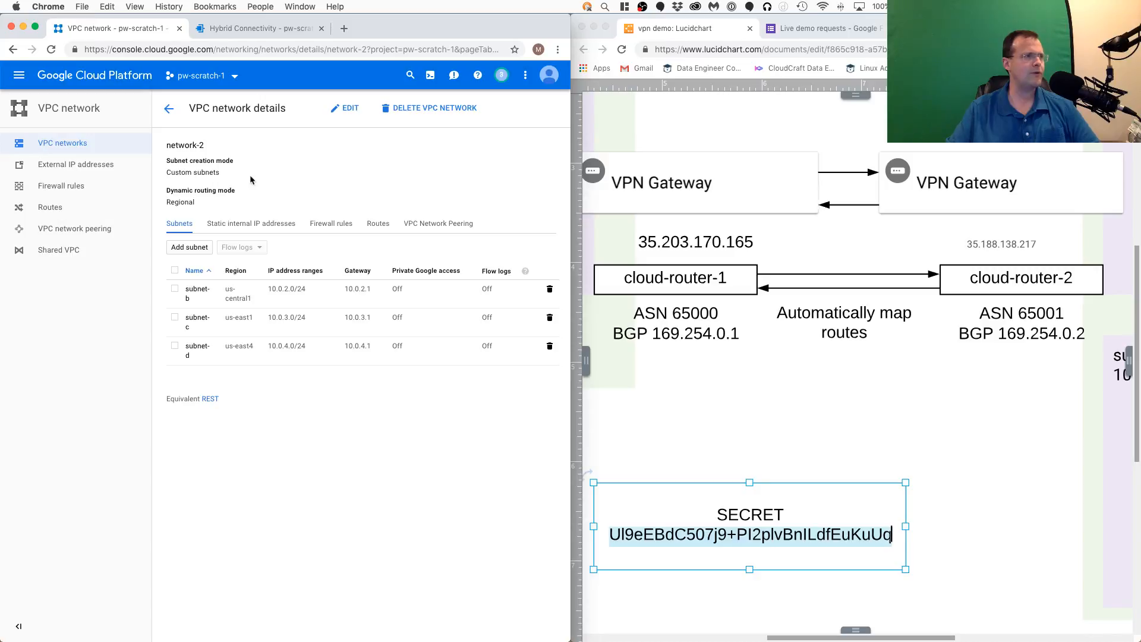
left_click(345, 108)
left_click(198, 220)
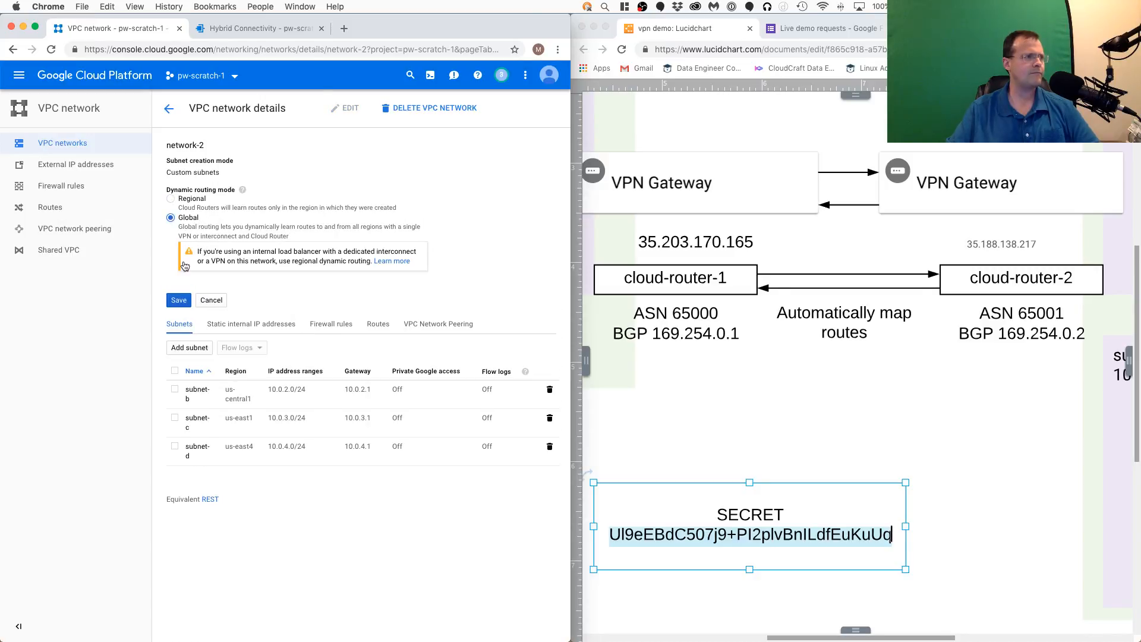
left_click(179, 300)
- Return to the filled-in VPN tunnel form, compare it with the router diagram, and create vpn-1-tunnel-1
left_click(256, 28)
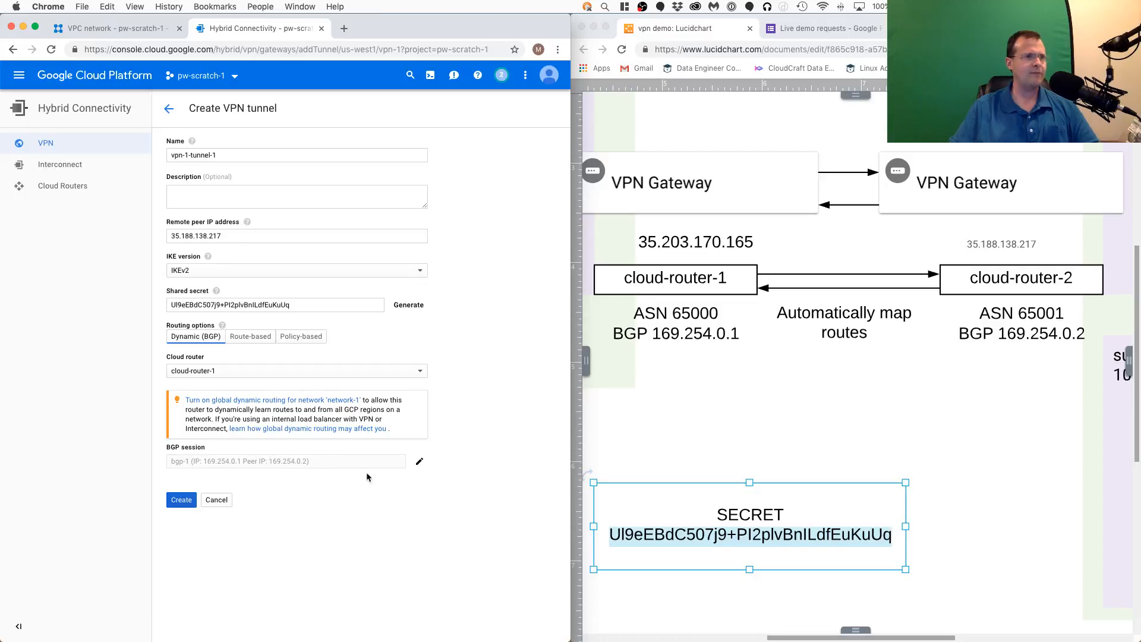
left_click(831, 355)
scroll(770, 319, "up", 3)
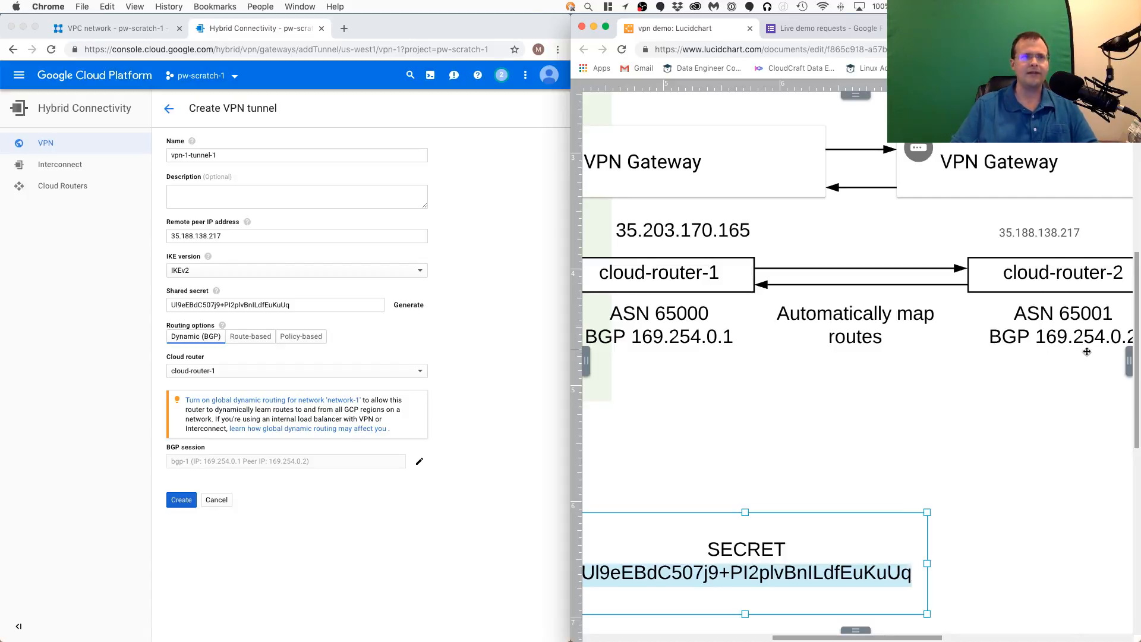
left_click(475, 282)
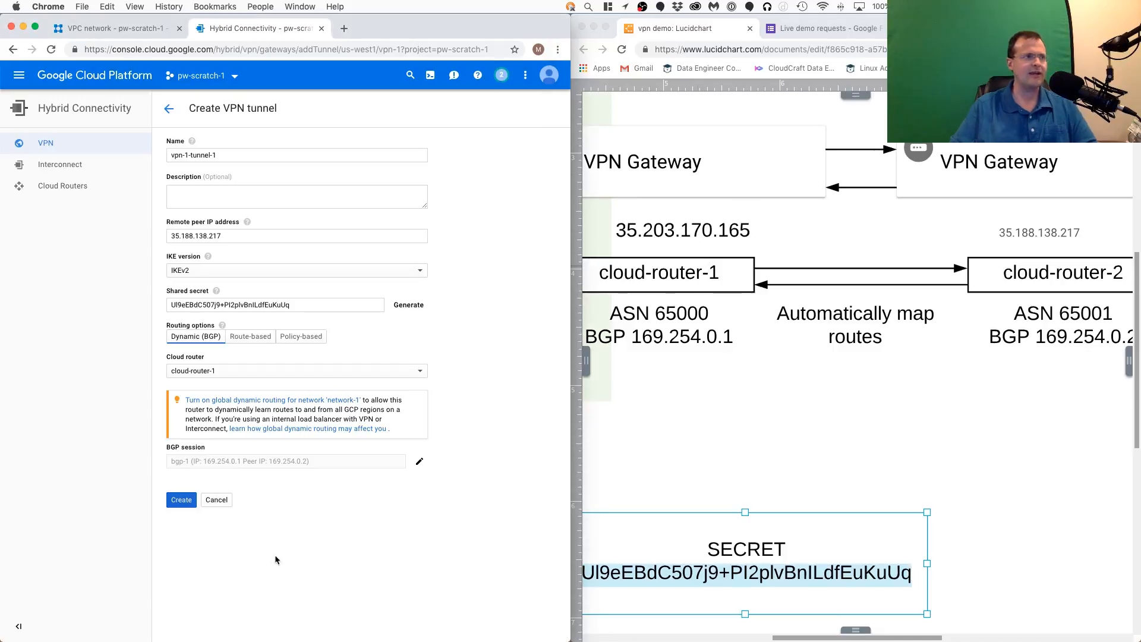
left_click(181, 499)
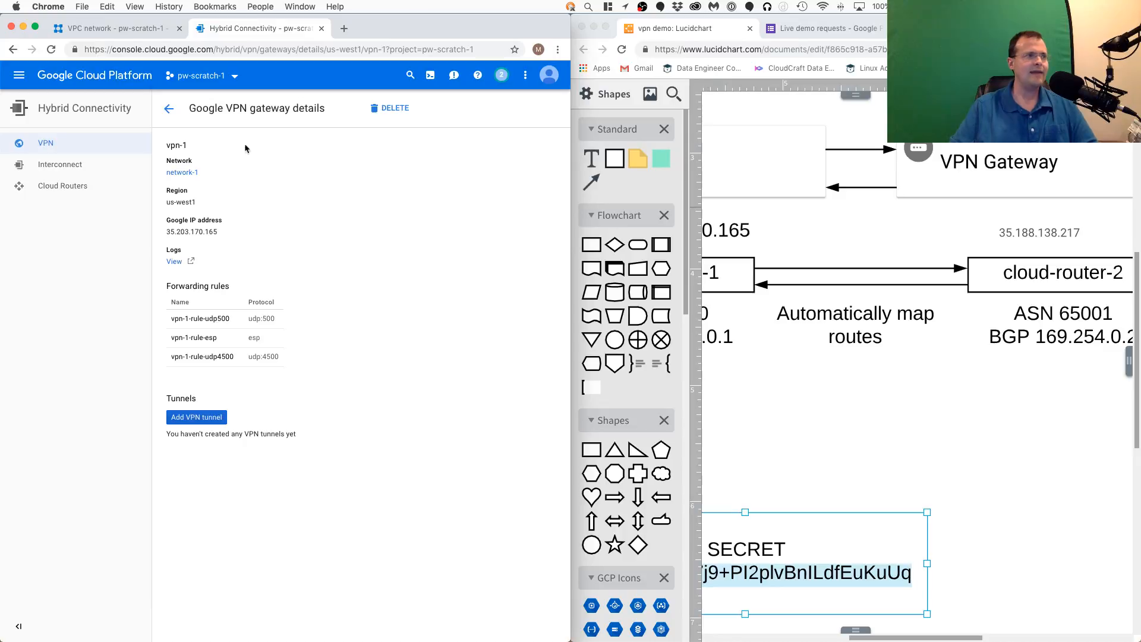
- Return to the VPN gateway list, open gateway vpn-2, and start adding a VPN tunnel to it
left_click(170, 109)
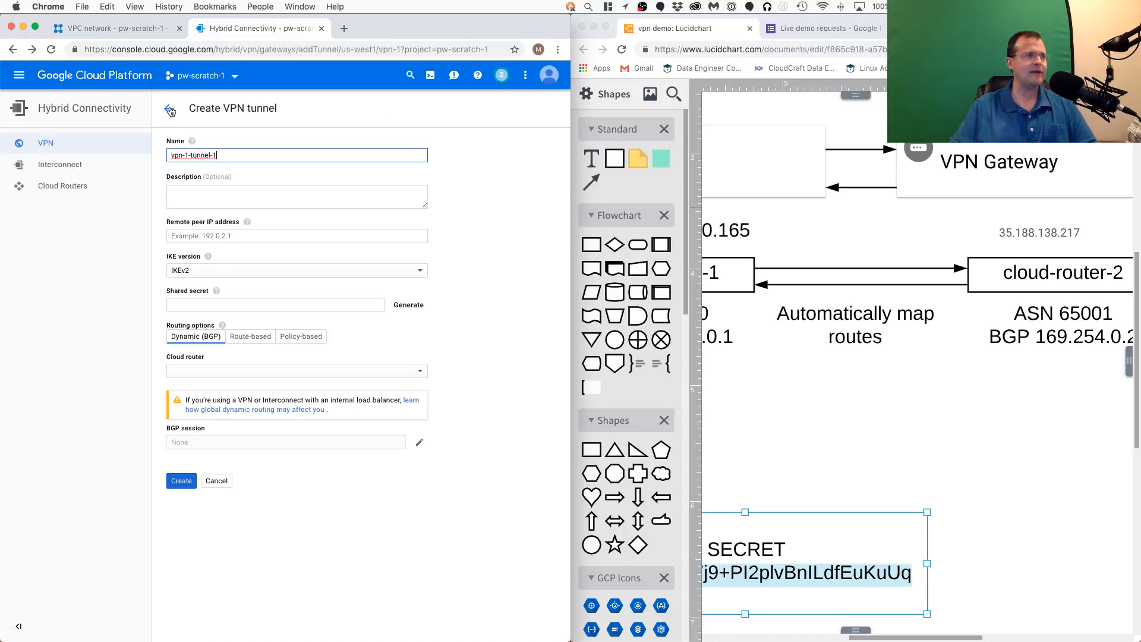
left_click(46, 147)
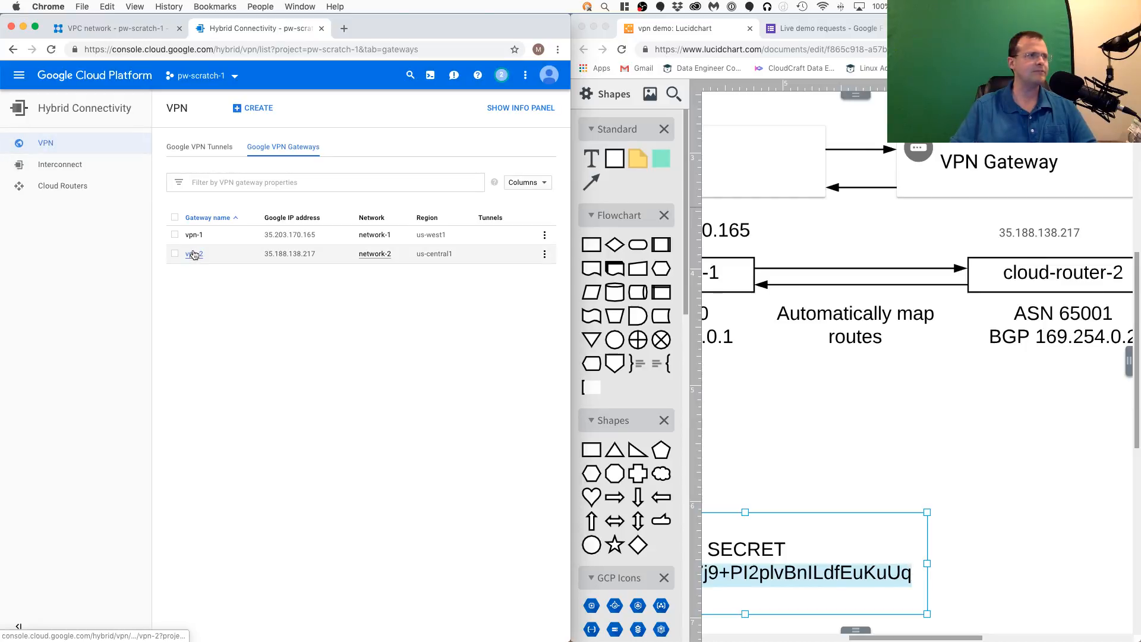
left_click(193, 255)
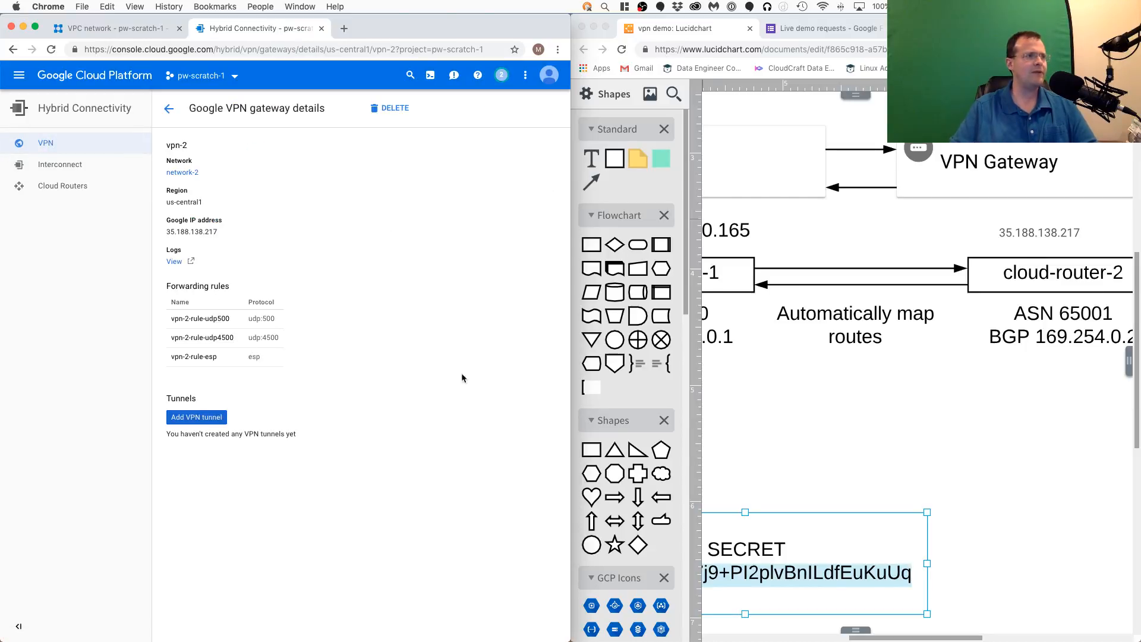
left_click(196, 417)
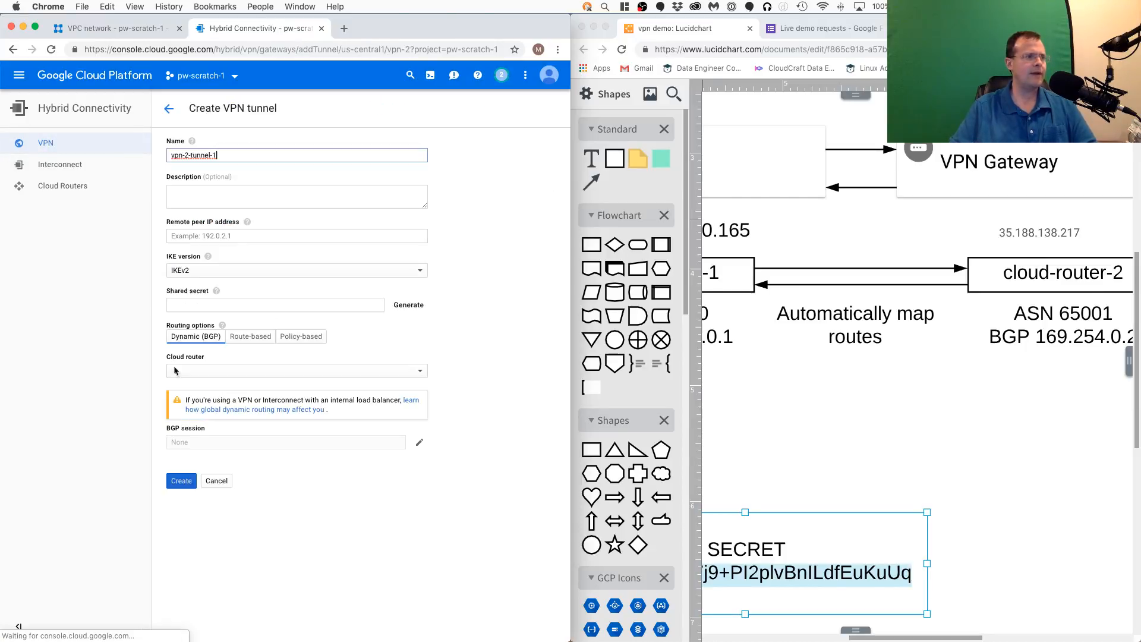
- Look up vpn-1's gateway address in the diagram and set the tunnel's remote peer IP address to 35.203.170.165
left_click(1035, 381)
mouse_move(995, 390)
left_mouse_down()
mouse_move(974, 398)
mouse_move(994, 400)
left_mouse_up()
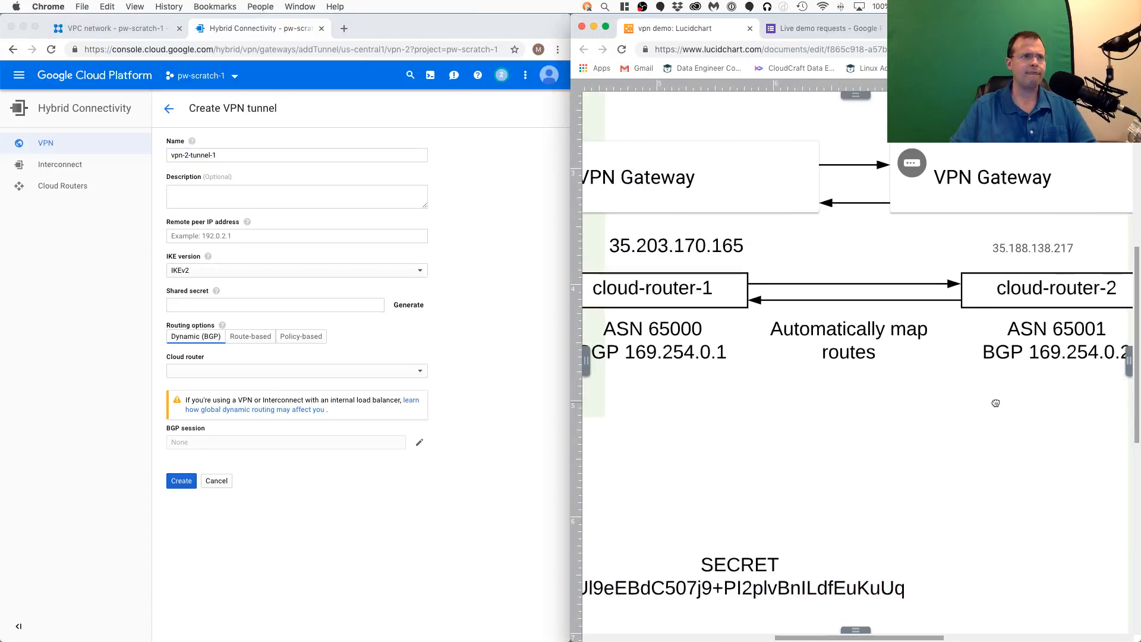
left_click(322, 232)
left_click(321, 233)
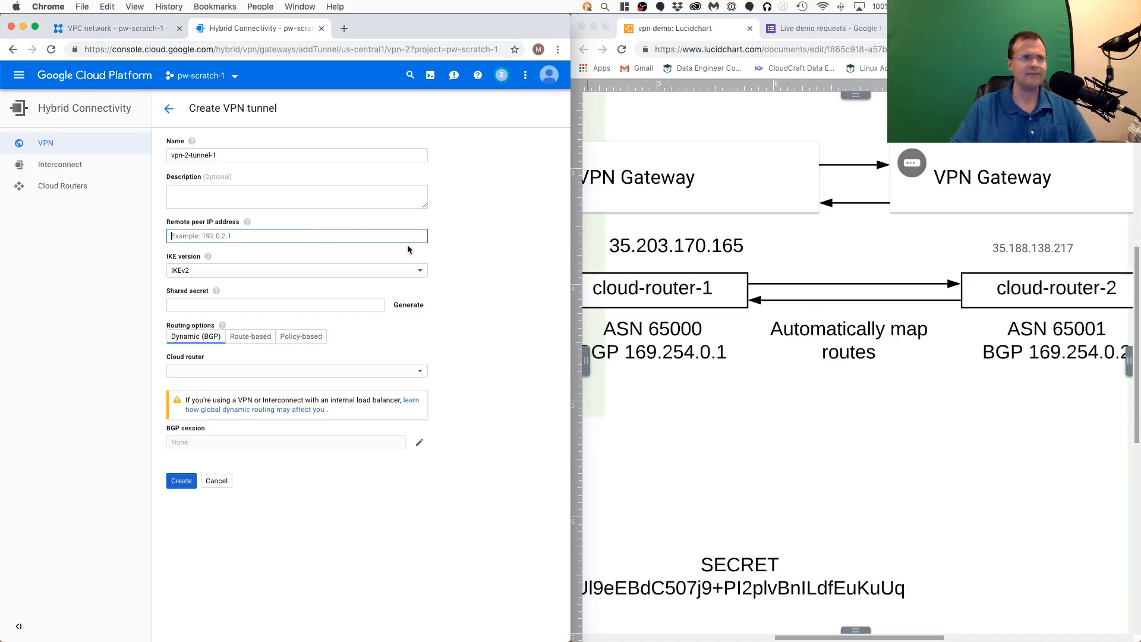
type("35.203")
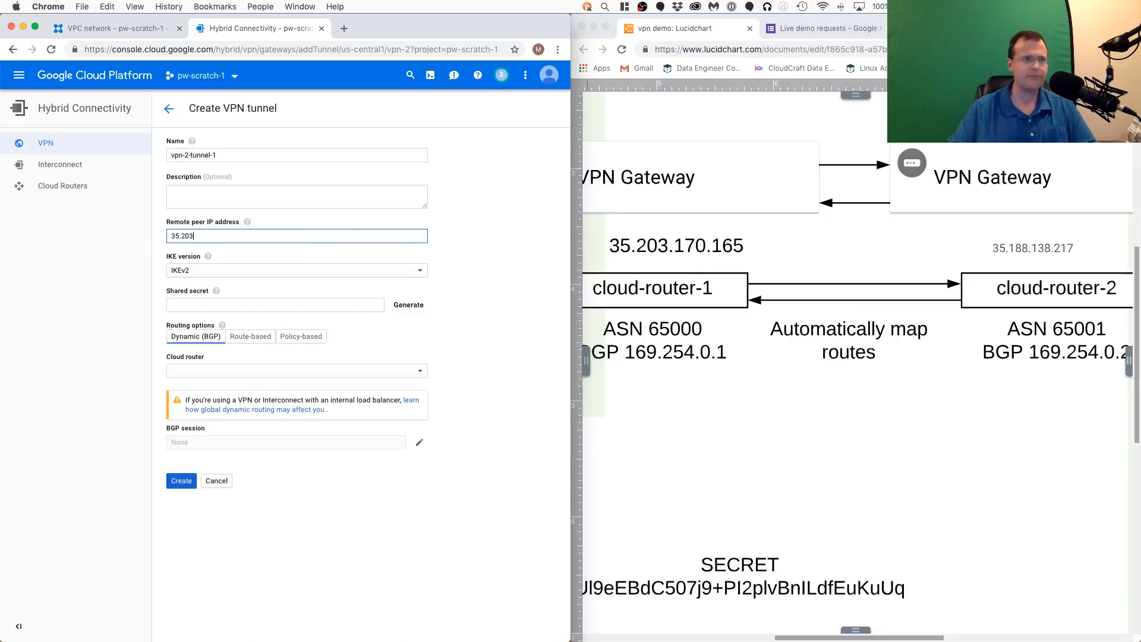
type(".170.165")
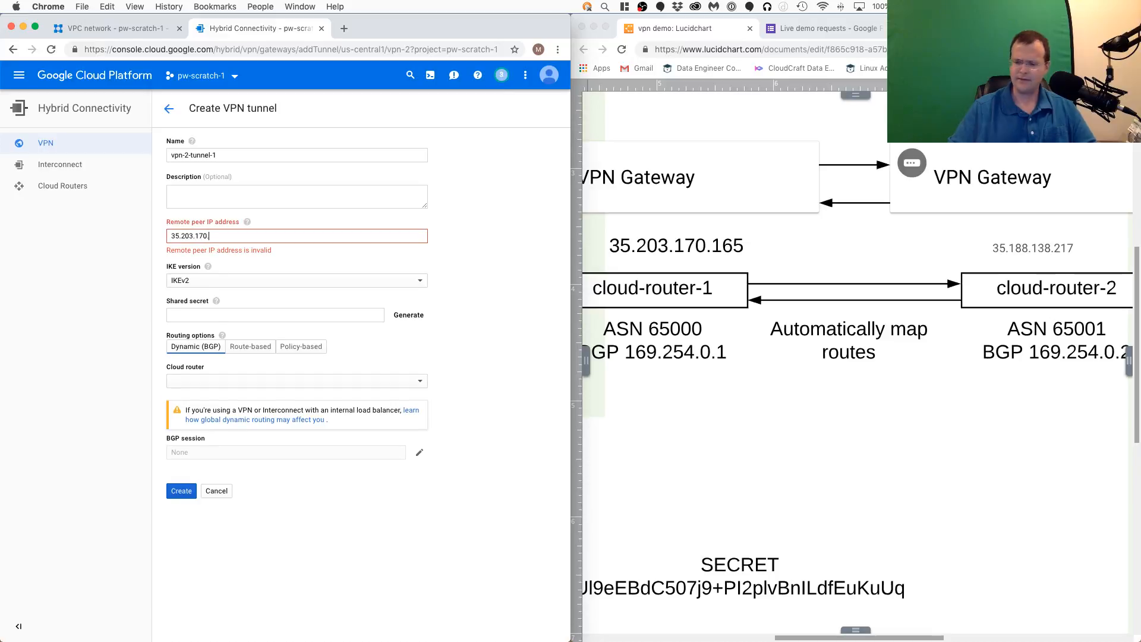
- Copy the shared secret from the diagram and paste it into the tunnel's shared secret field
left_click(280, 309)
key("super+v")
key("super+z")
left_click(1015, 507)
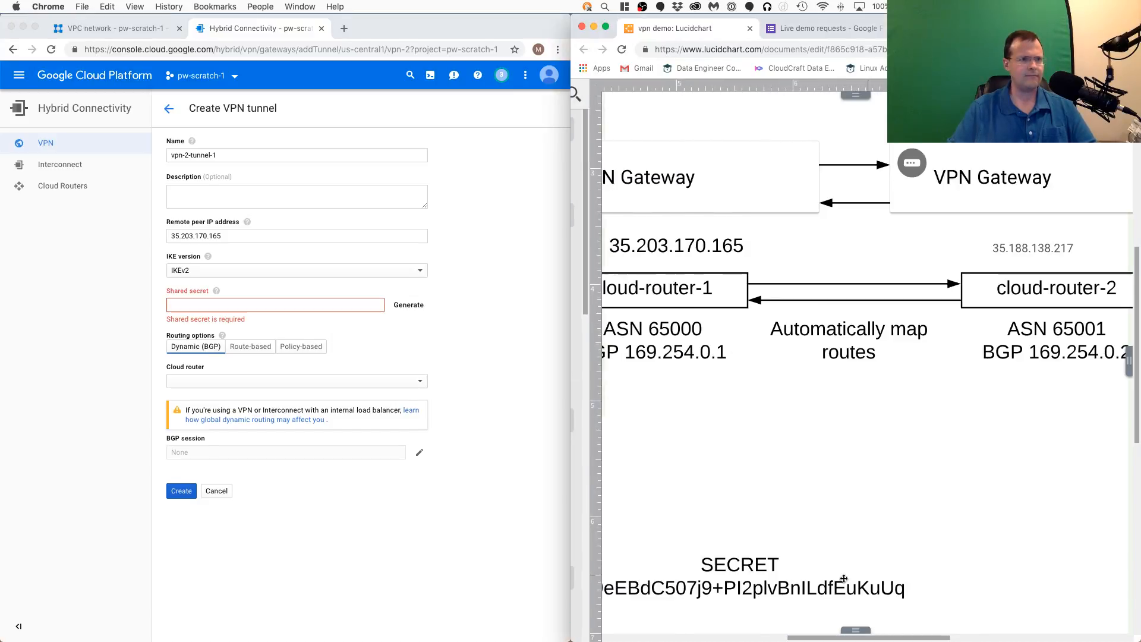
left_click(835, 585)
triple_click(835, 585)
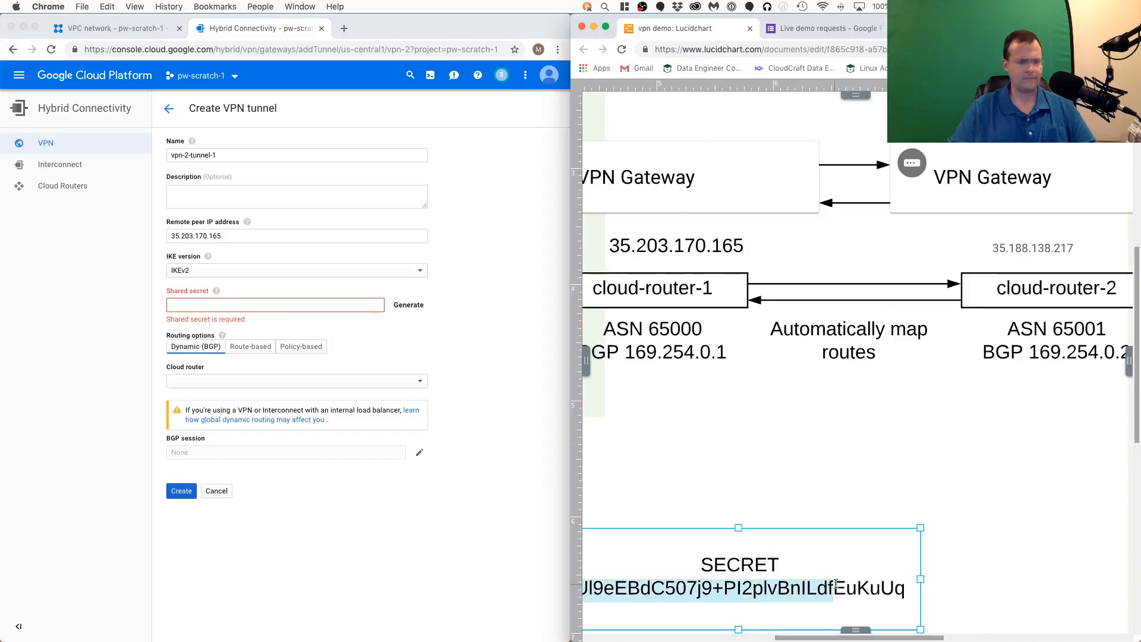
triple_click(854, 588)
key("super+c")
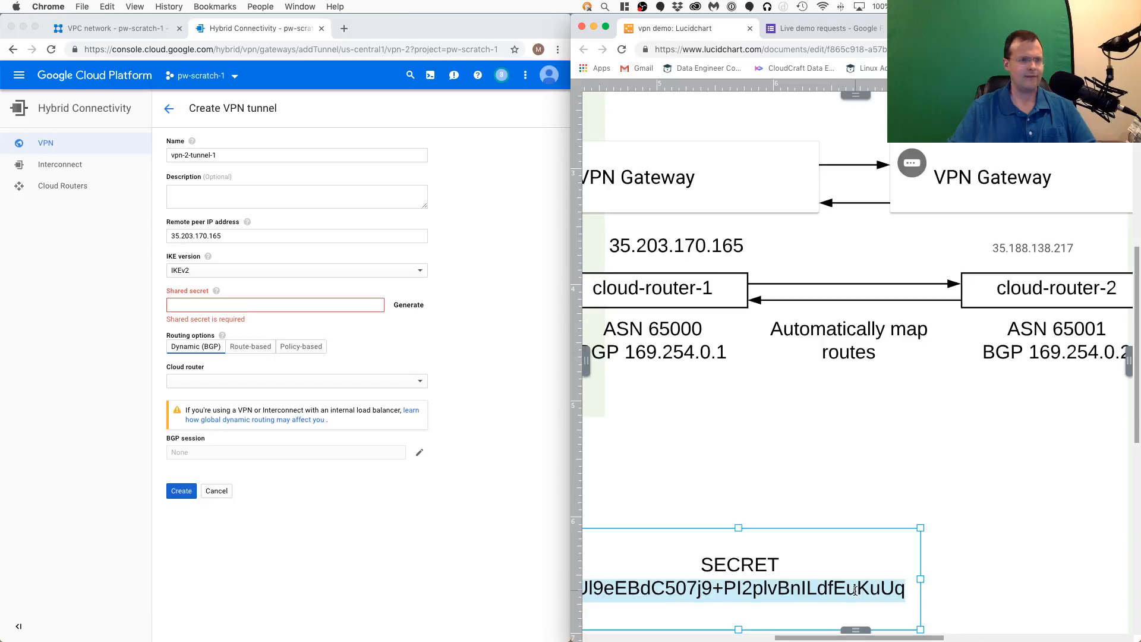
left_click(217, 307)
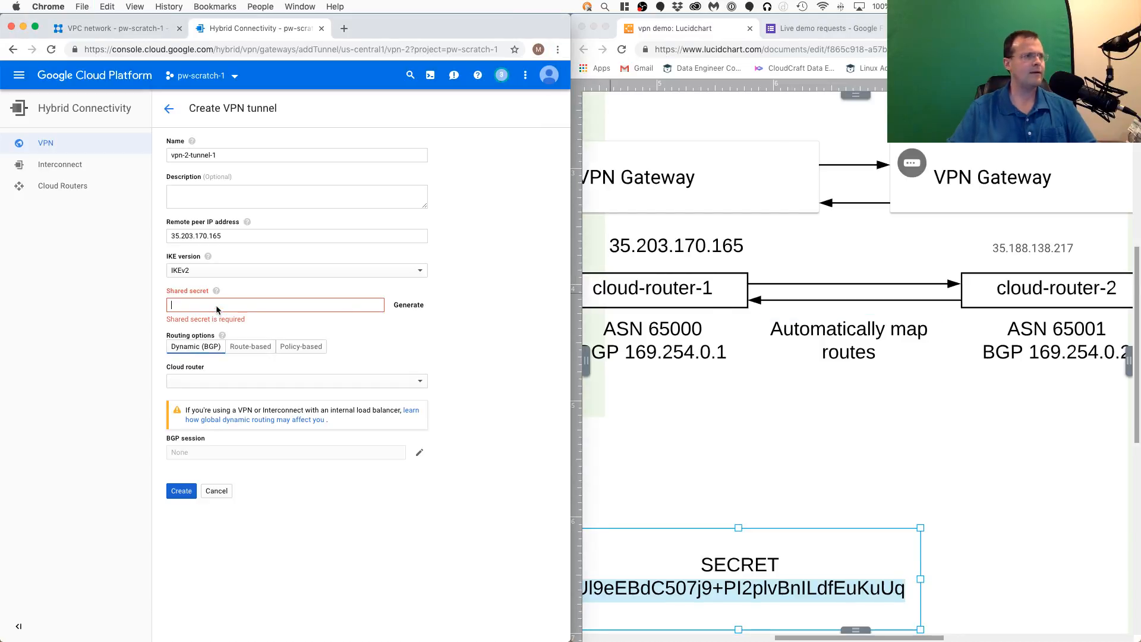
key("super+v")
- Create a cloud router for the tunnel named cloud-router-2 with Google ASN 65001 and save it
left_click(286, 371)
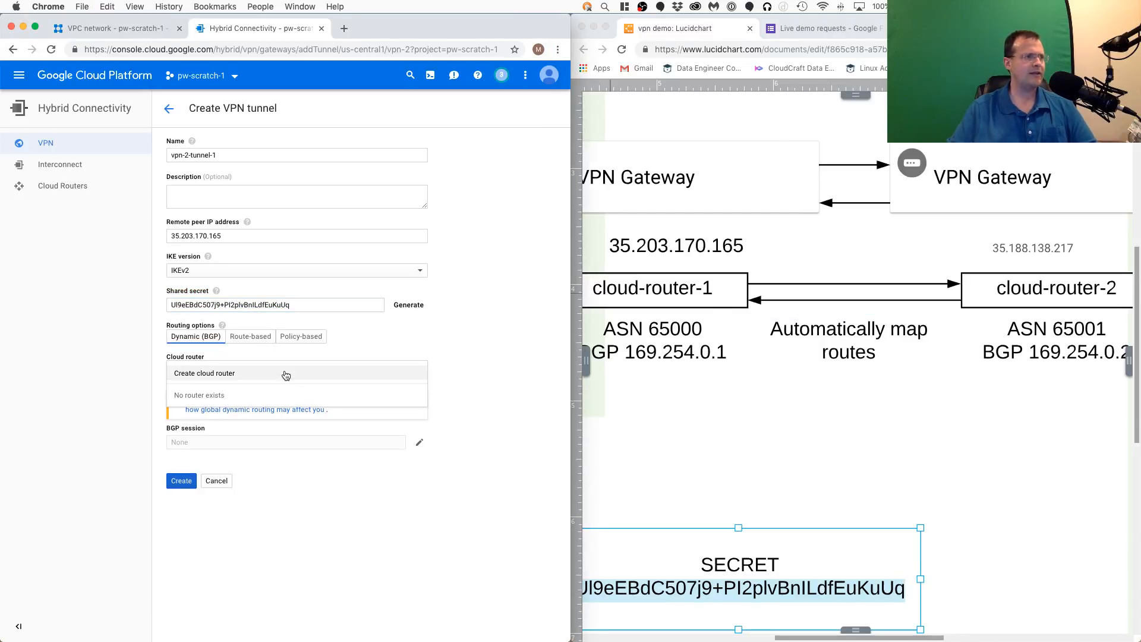
left_click(256, 374)
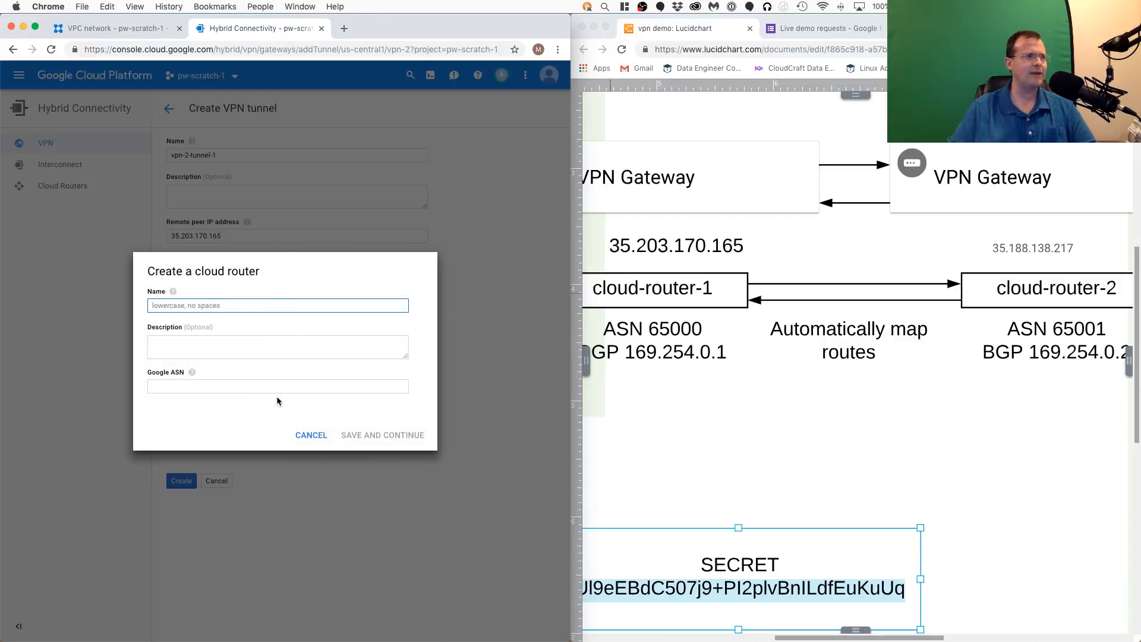
left_click(200, 305)
type("cloud-router-2")
key("Down")
key("Return")
key("Tab")
key("Tab")
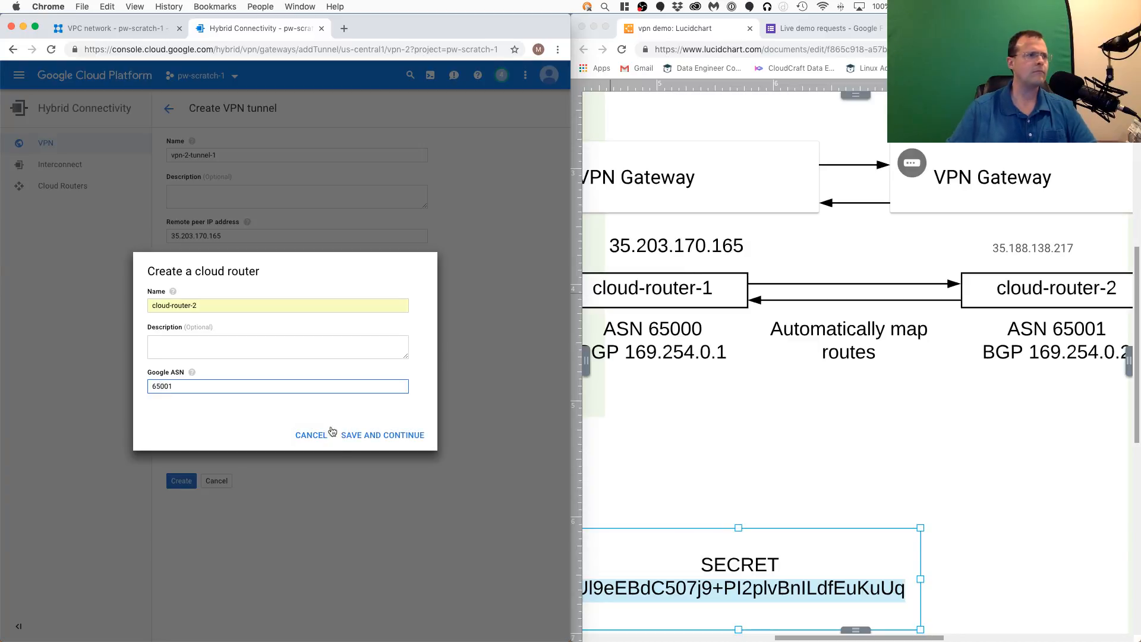
left_click(371, 436)
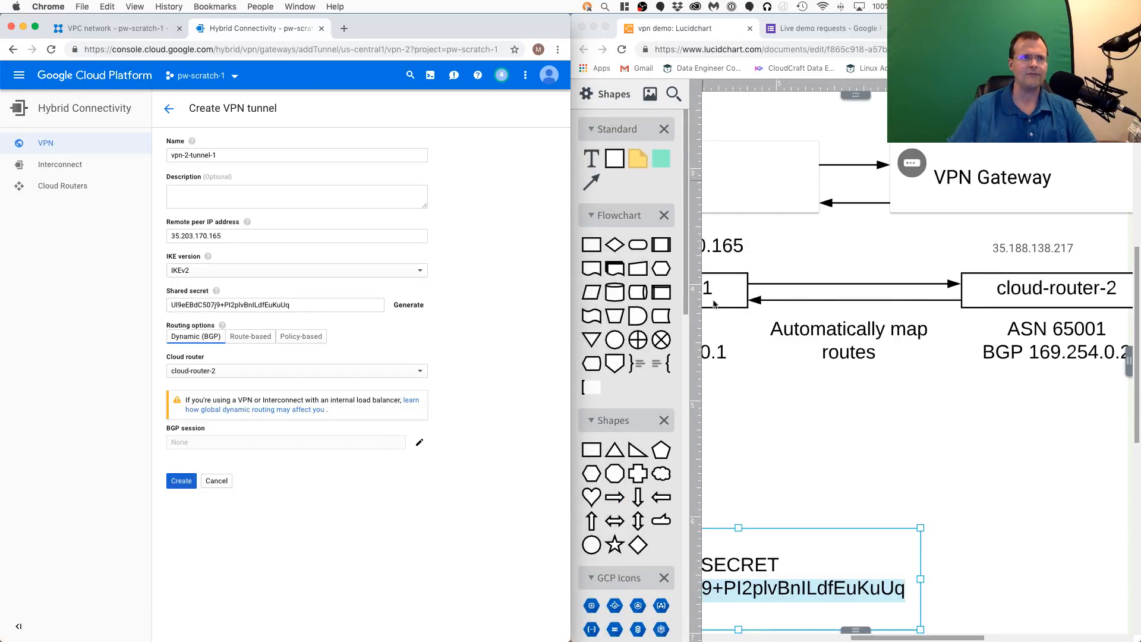
- Start a BGP session for the tunnel named bgp-2 with peer ASN 65000, as given in the diagram
left_click(905, 361)
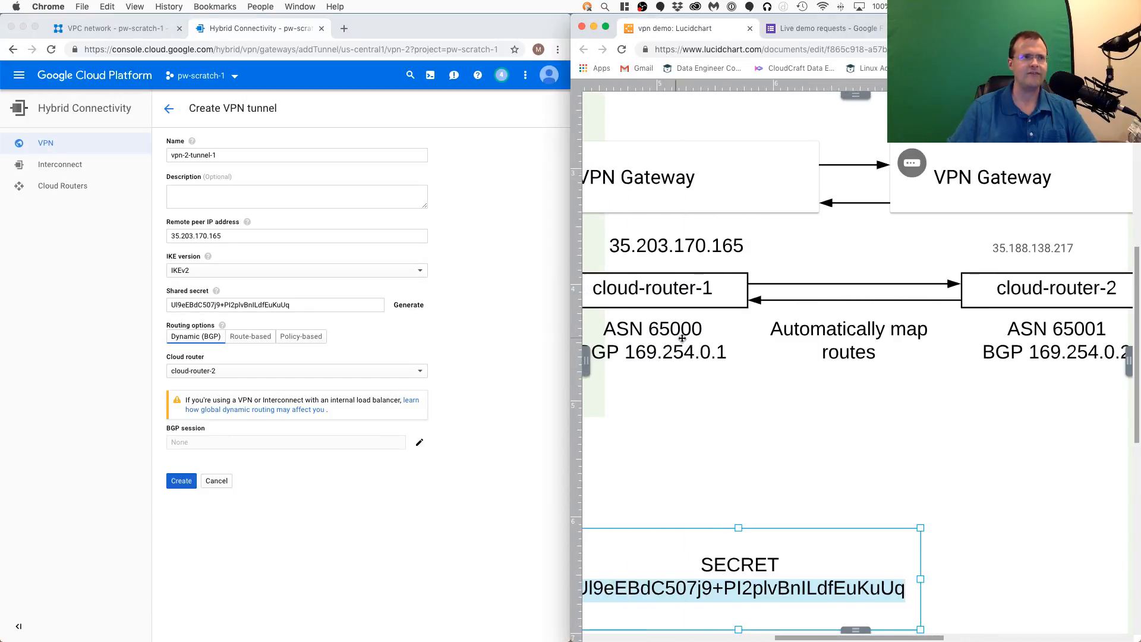
left_click(420, 444)
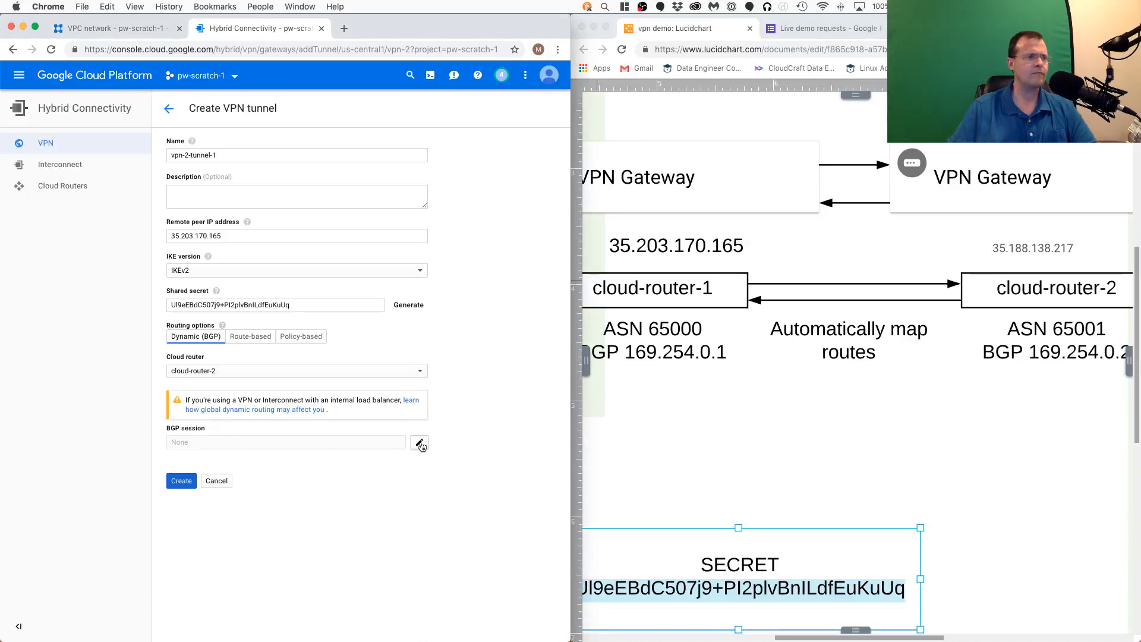
left_click(244, 108)
type("bgp-2")
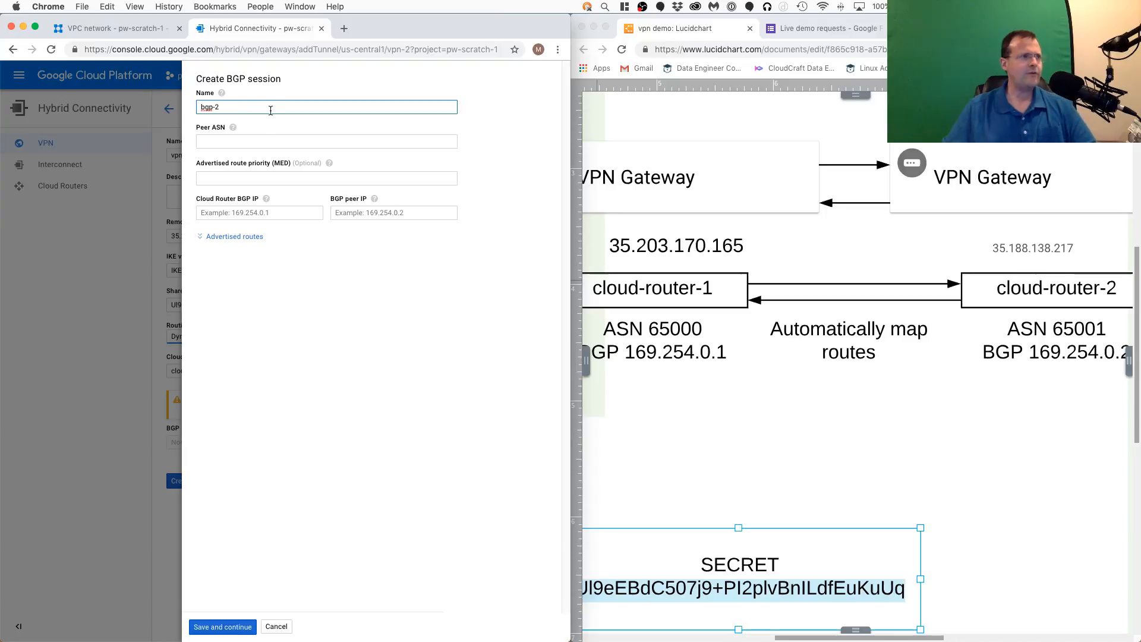
left_click(243, 139)
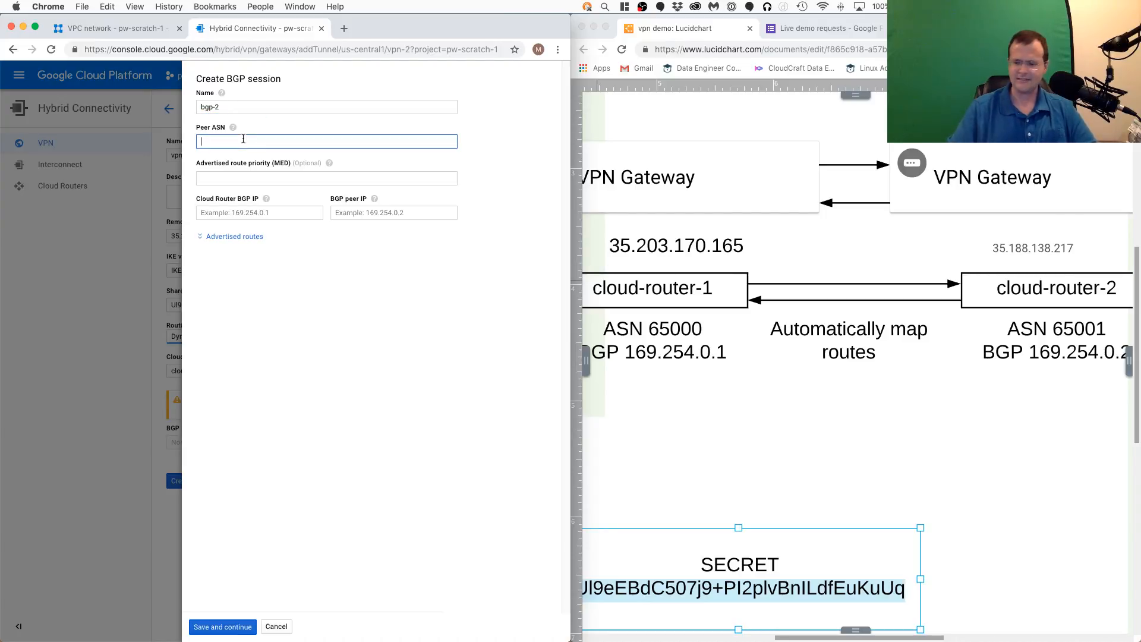
type("65000")
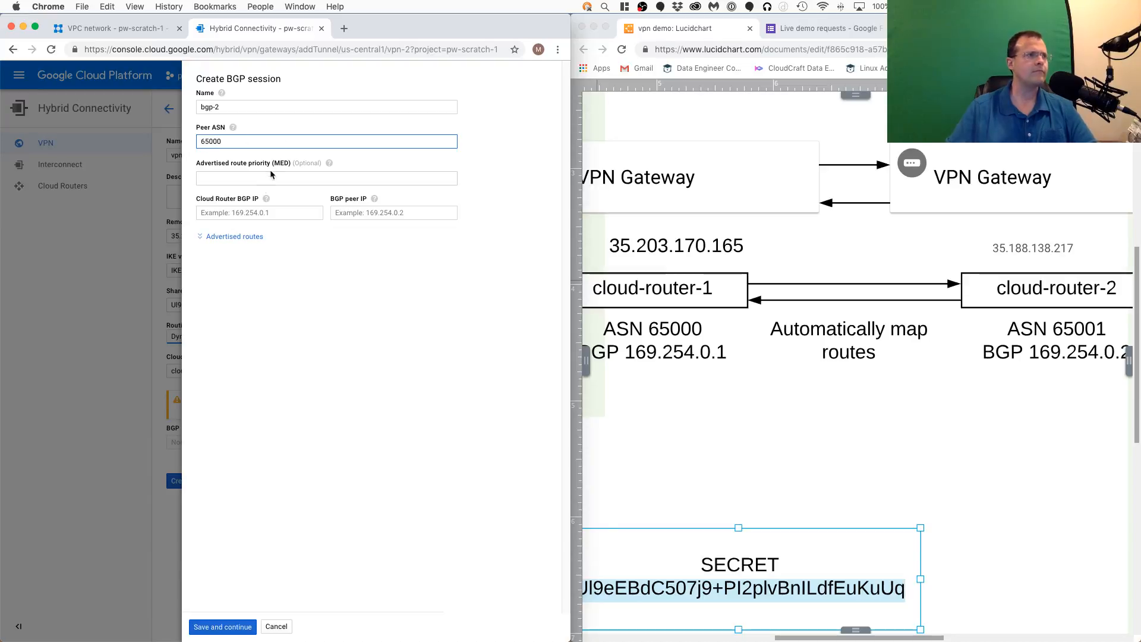
- Complete the BGP session with Cloud Router BGP IP 169.254.0.2 and BGP peer IP 169.254.0.1, and create vpn-2-tunnel-1
left_click(268, 212)
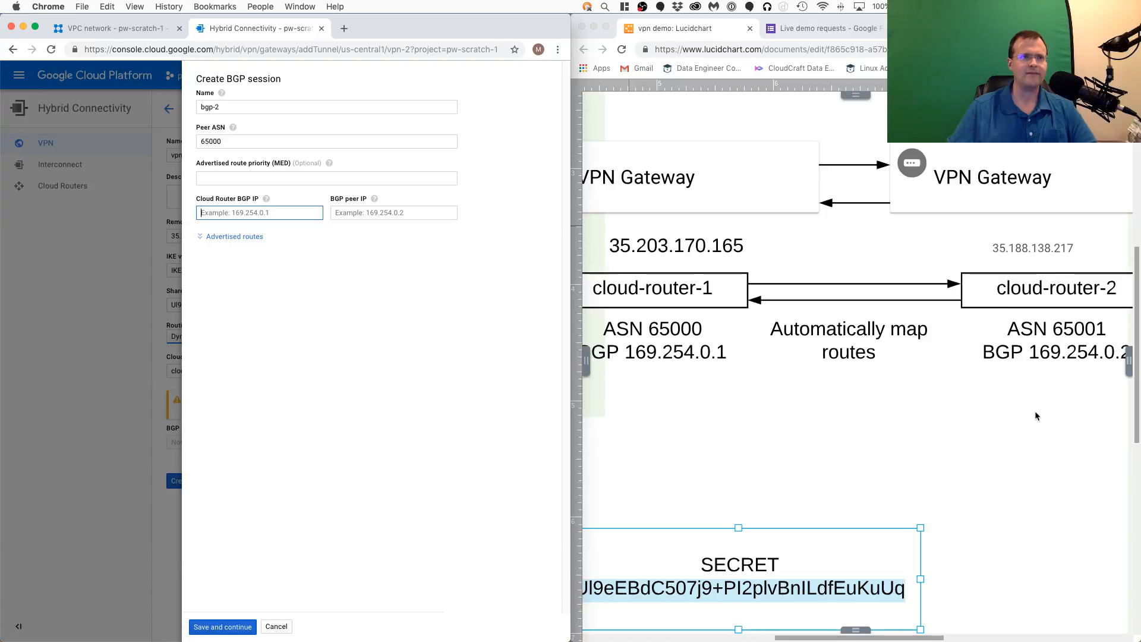
left_click_drag(1044, 398, 989, 399)
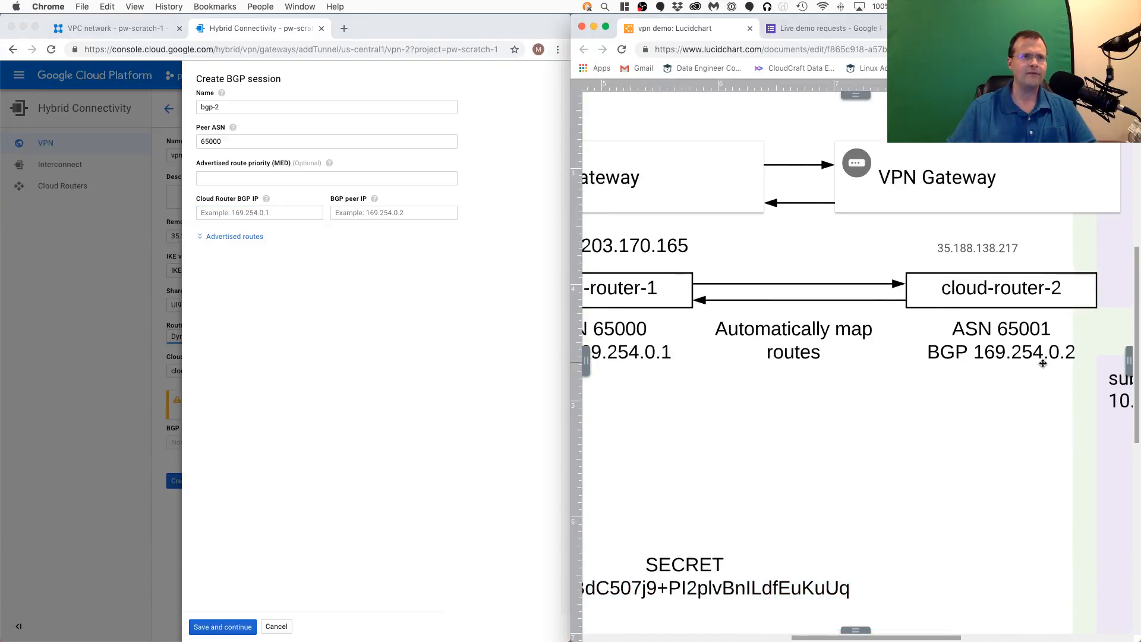
left_click_drag(890, 406, 957, 400)
left_click(287, 211)
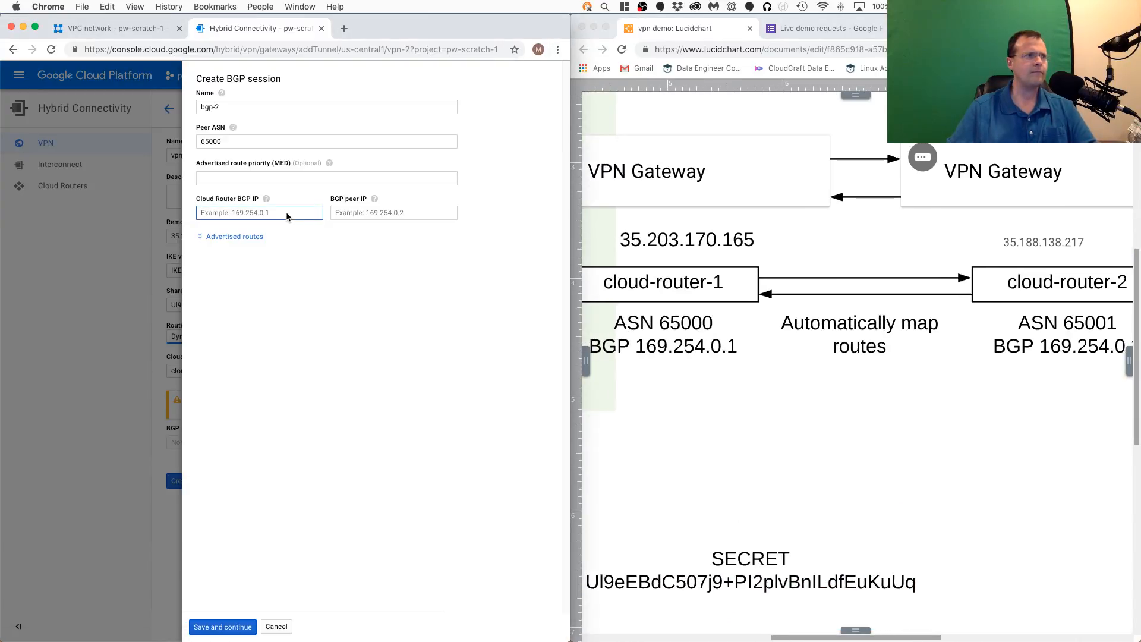
type("169.254.0.2")
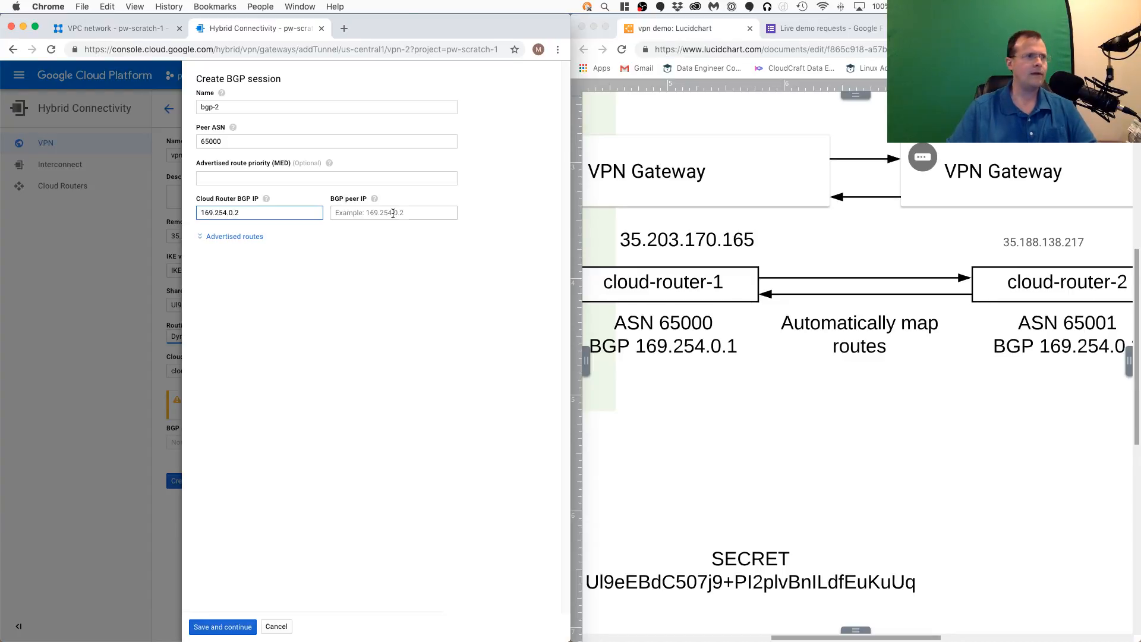
left_click(393, 213)
type("169")
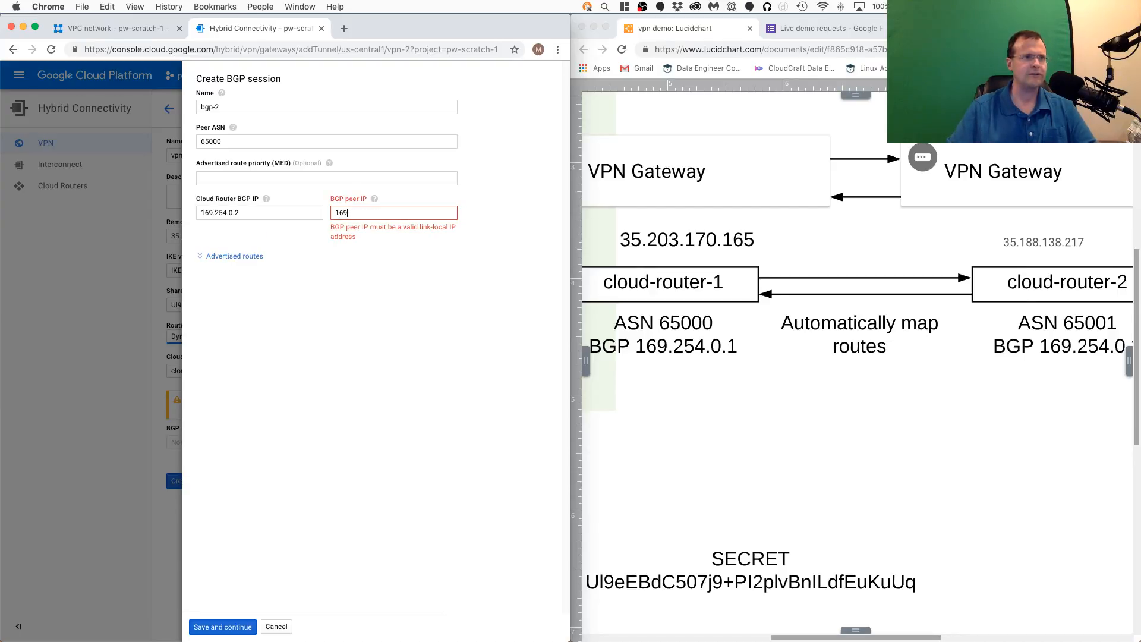
type(".254")
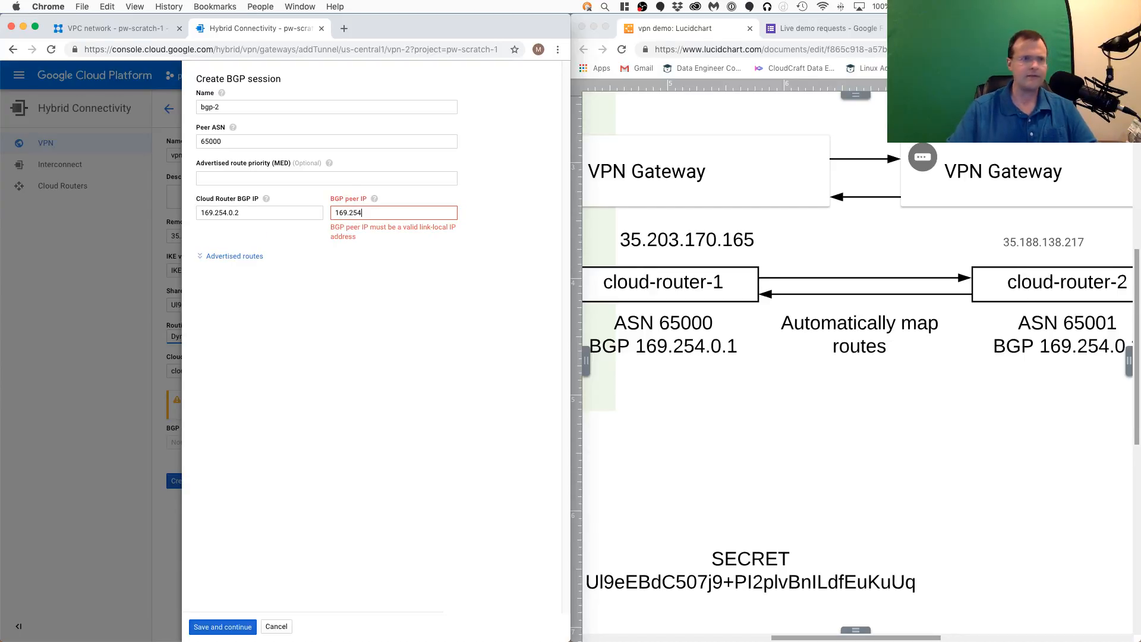
type(".0.")
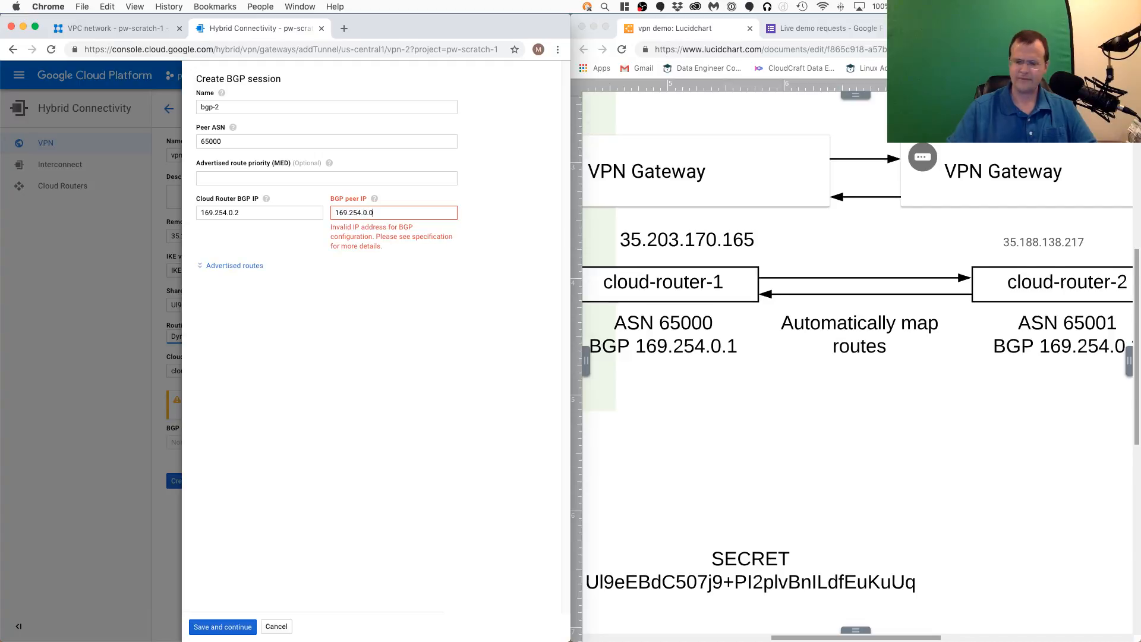
type("1")
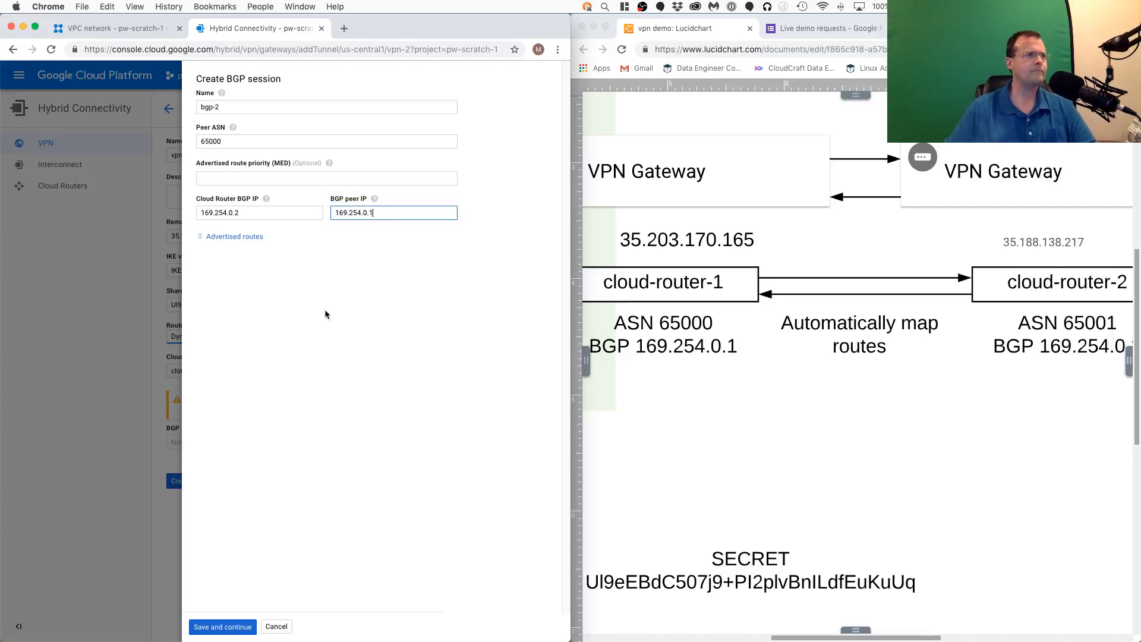
left_click(236, 626)
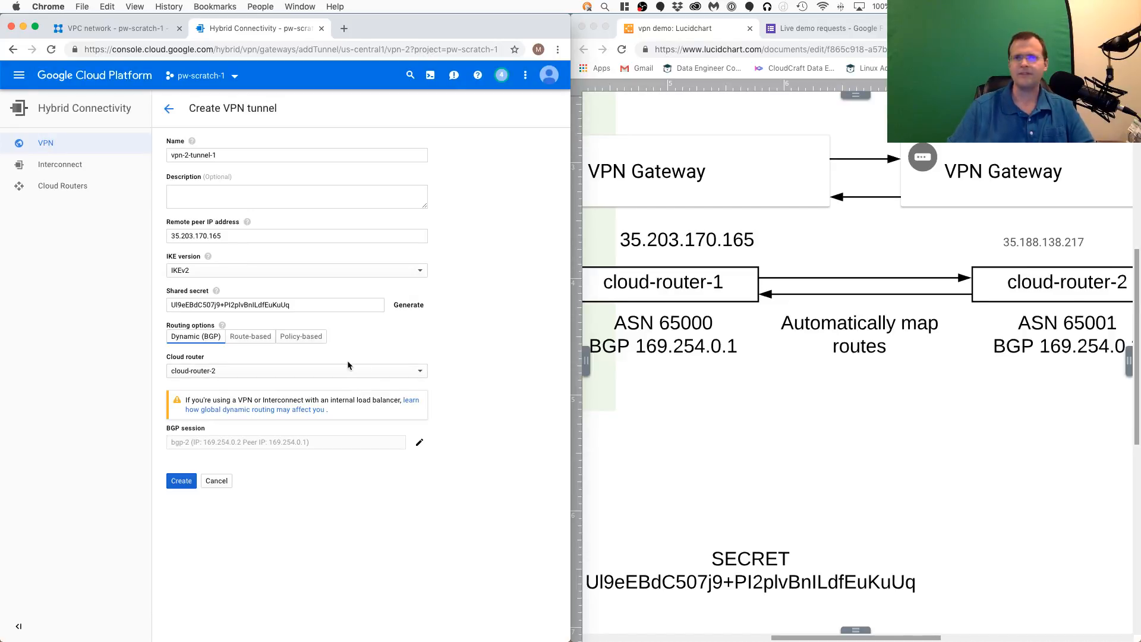
left_click(184, 483)
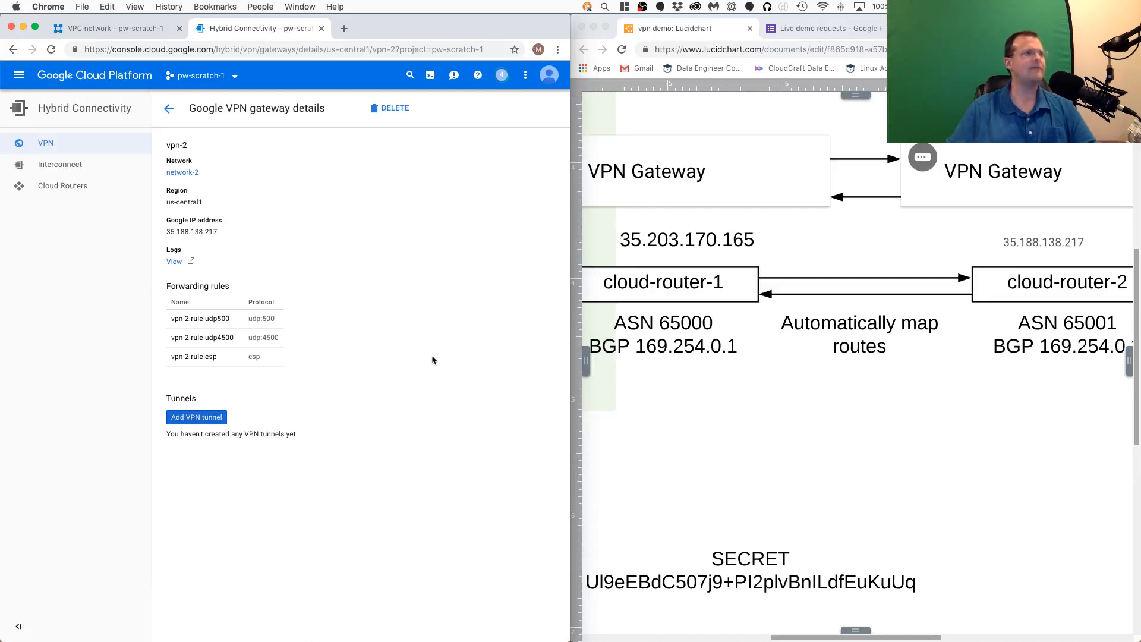
- Open the VPN tunnel list and reload it to check the connection status of both tunnels
left_click(53, 144)
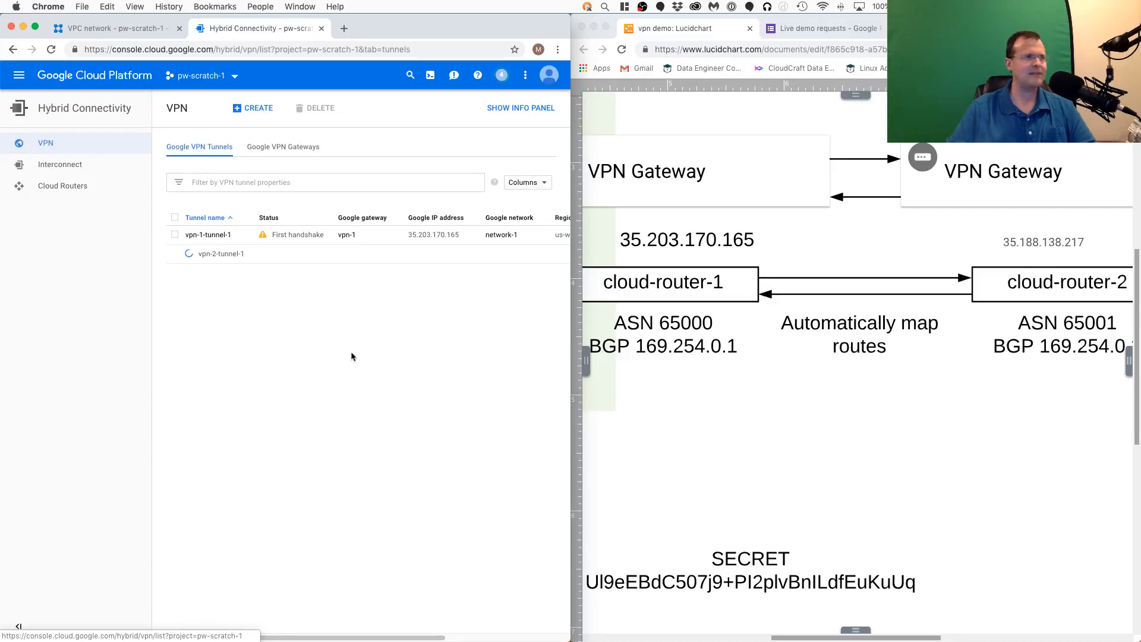
left_click(51, 50)
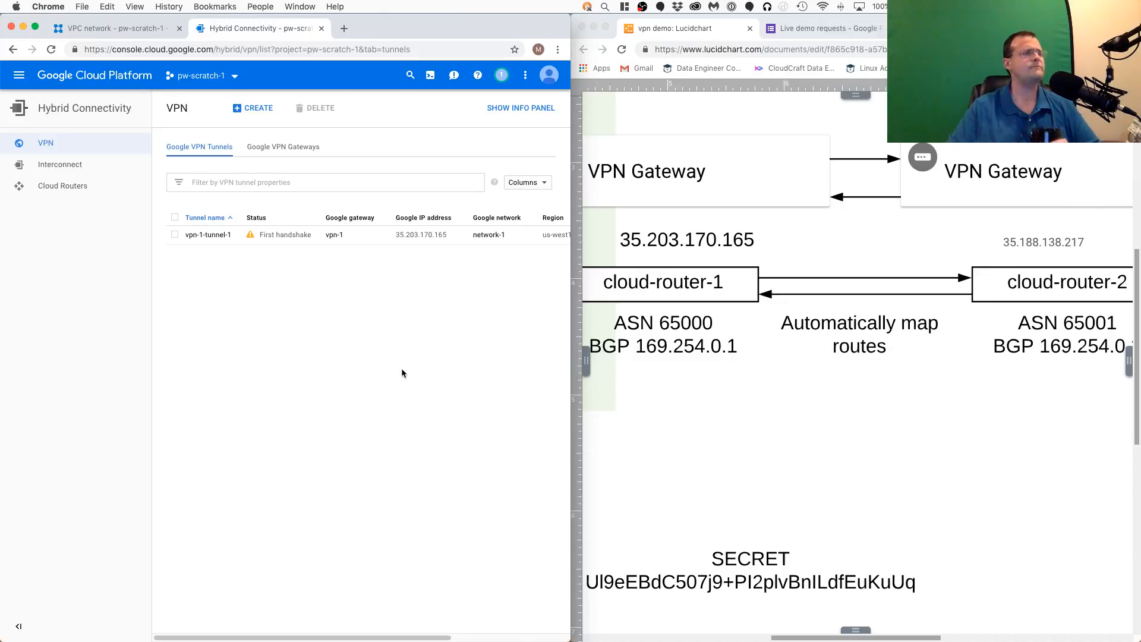
left_click(50, 50)
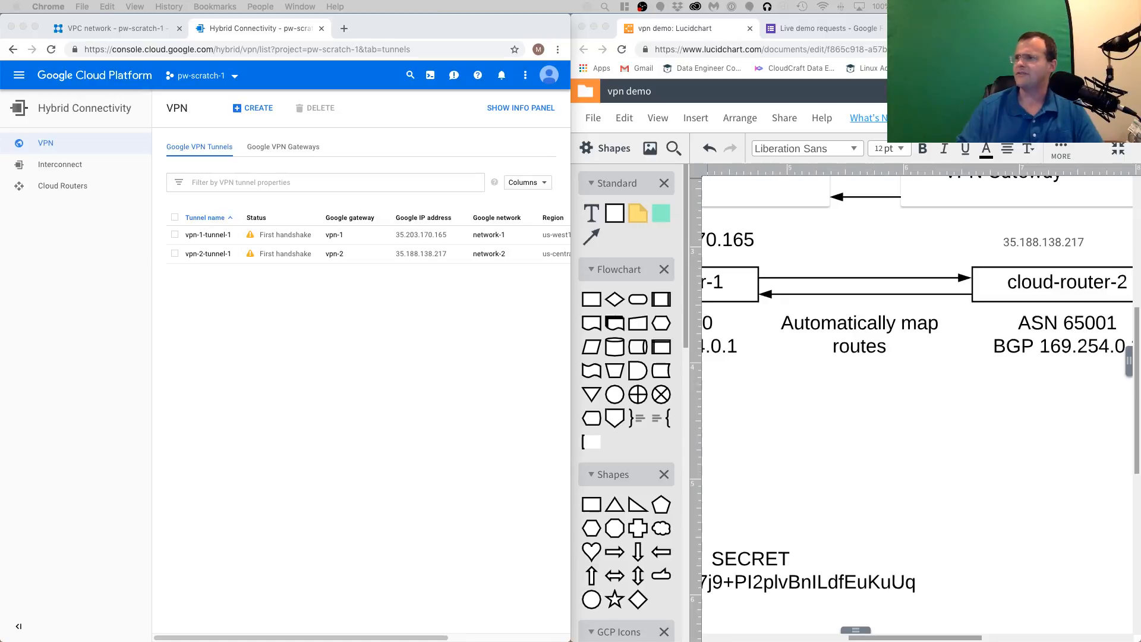
left_click(386, 350)
left_click(51, 50)
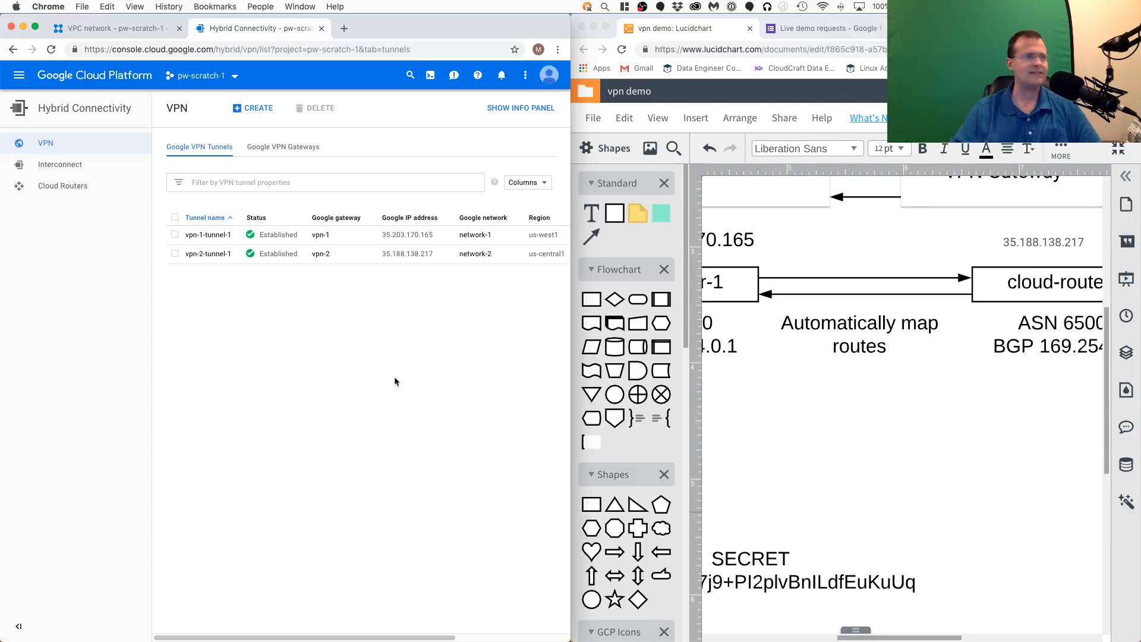
- Open the project's routes list and review the routes exchanged between network-1 and network-2
left_click(98, 27)
left_click(50, 207)
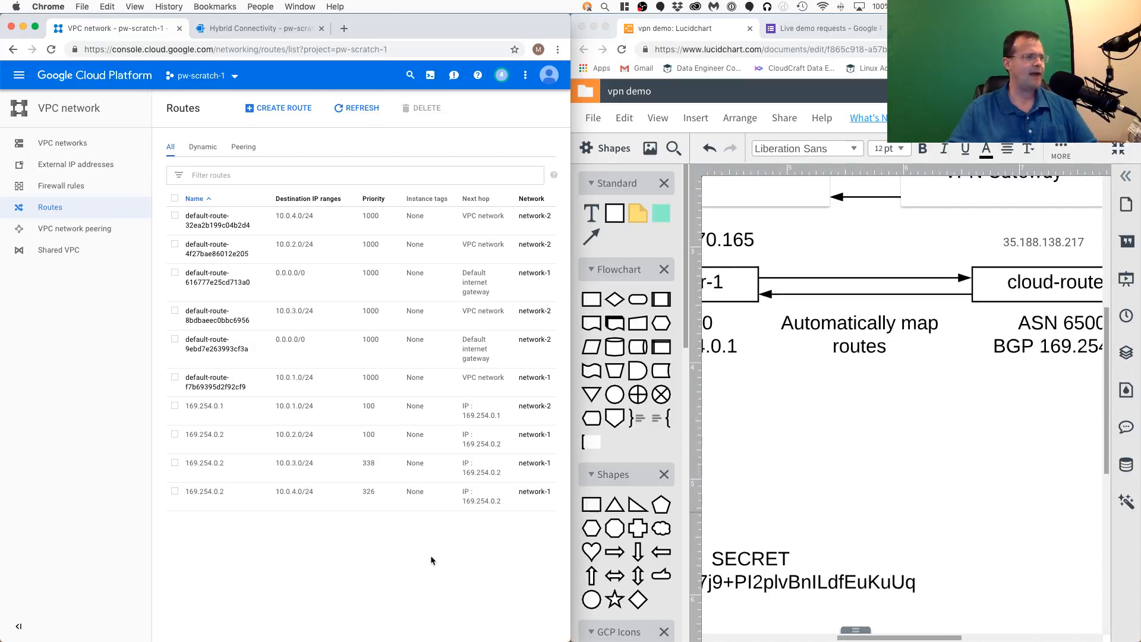
- Add a subnet named subnet-e to network-1 in region europe-north1 with IP address range 10.0.5.0/24
left_click(65, 144)
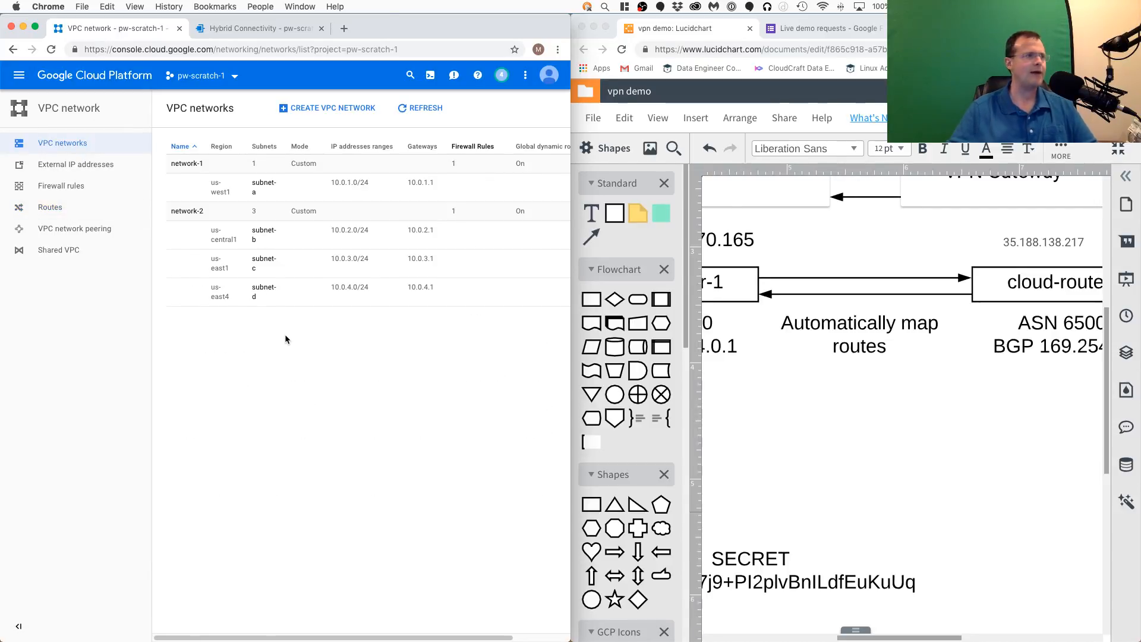
left_click(187, 164)
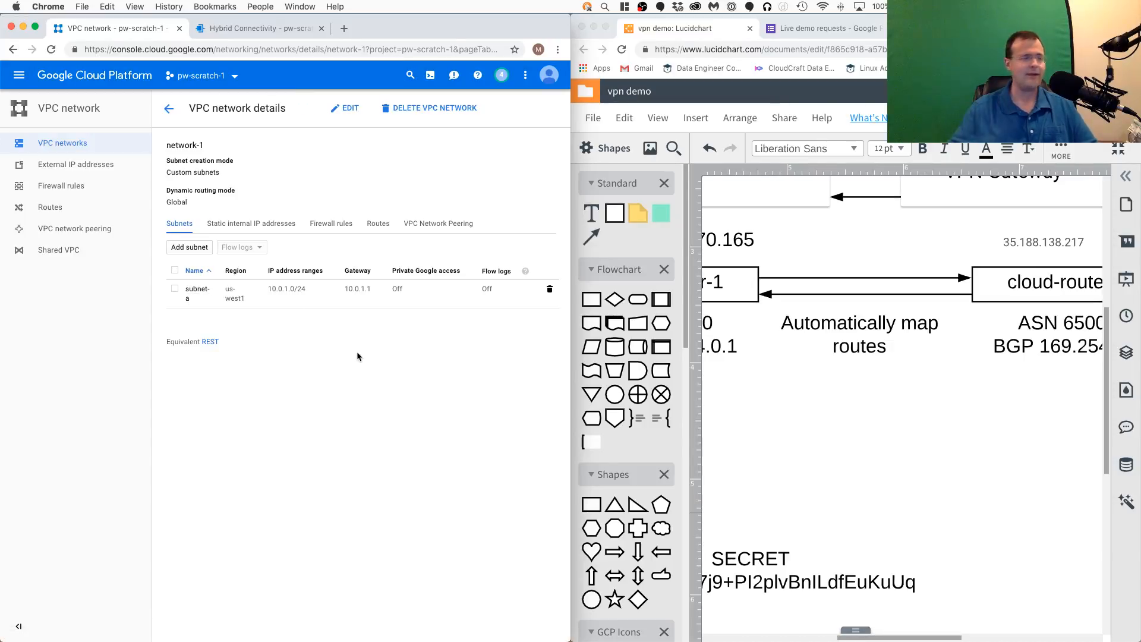
left_click(184, 246)
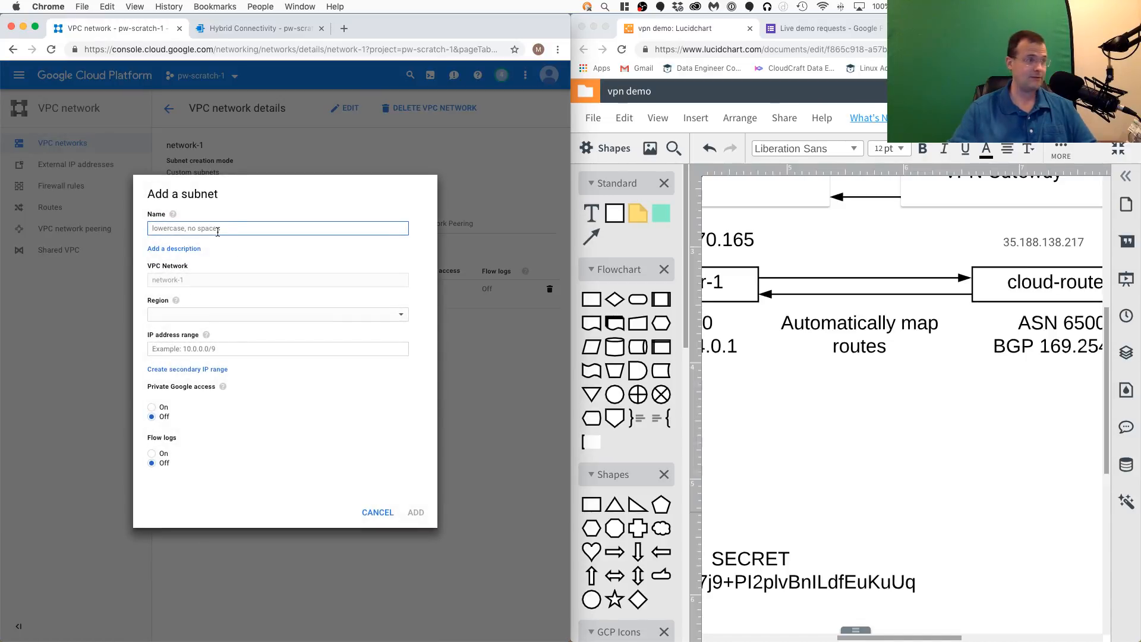
type("subne")
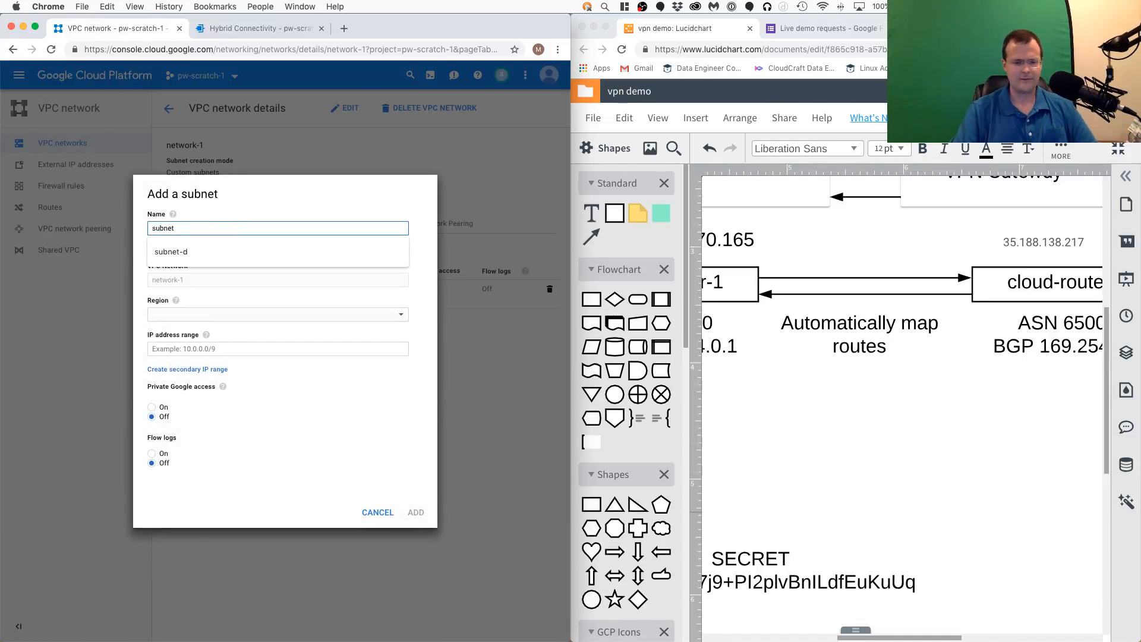
type("t")
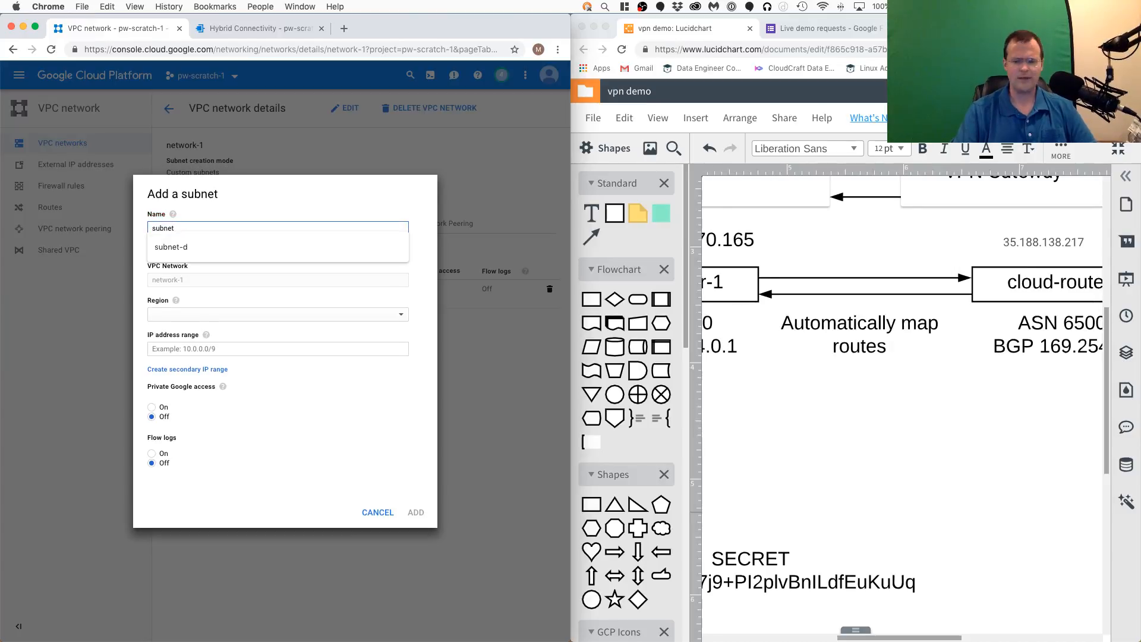
type("-e")
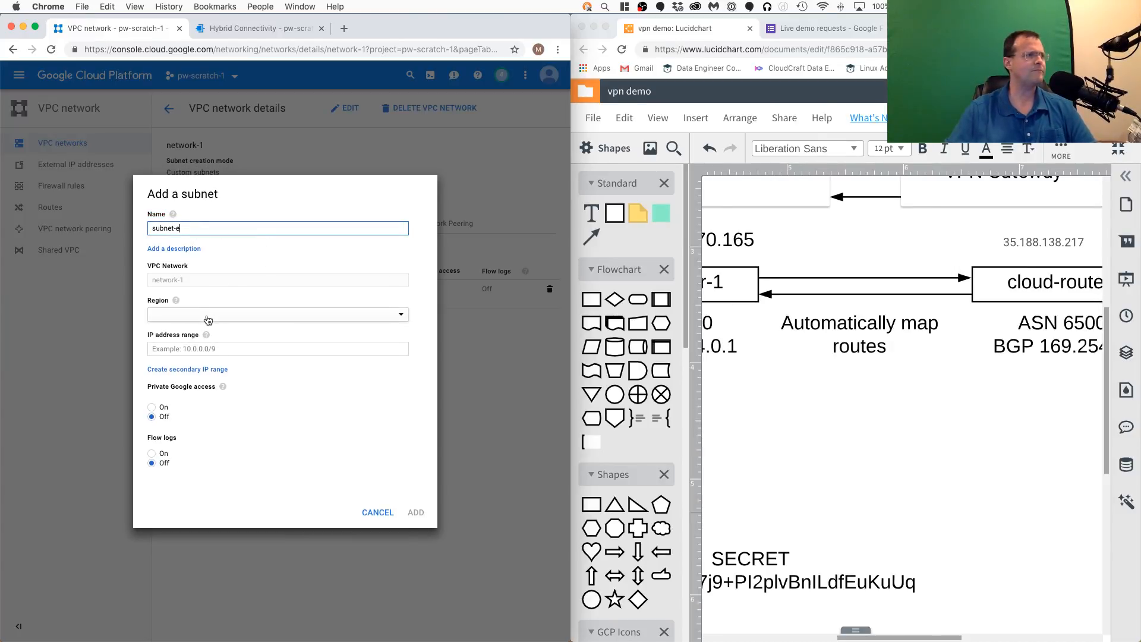
left_click(208, 320)
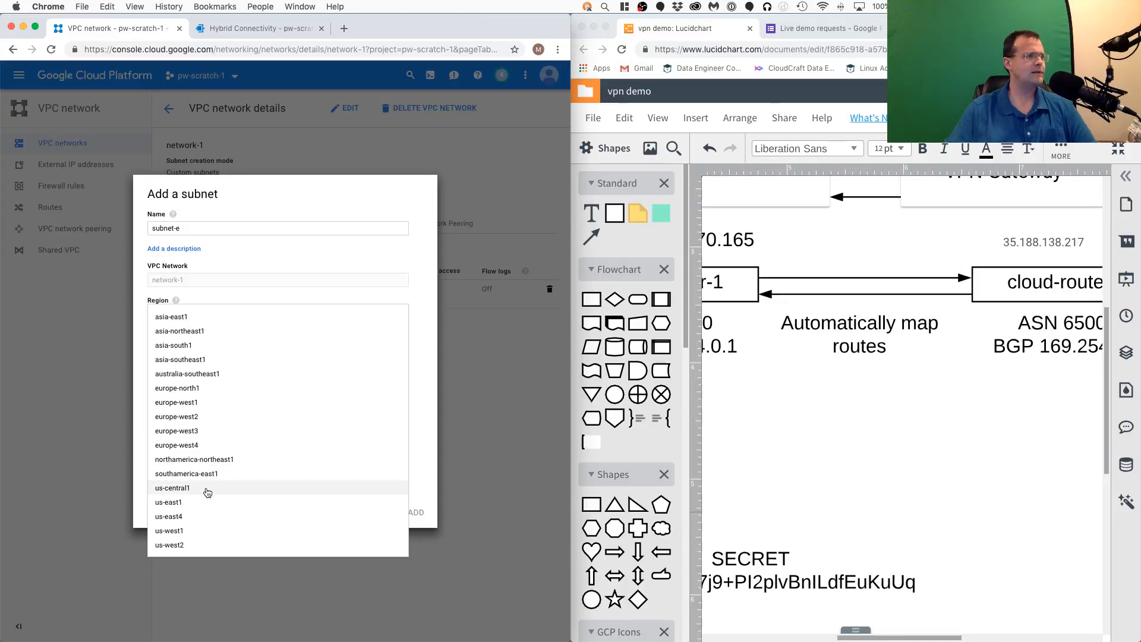
left_click(200, 390)
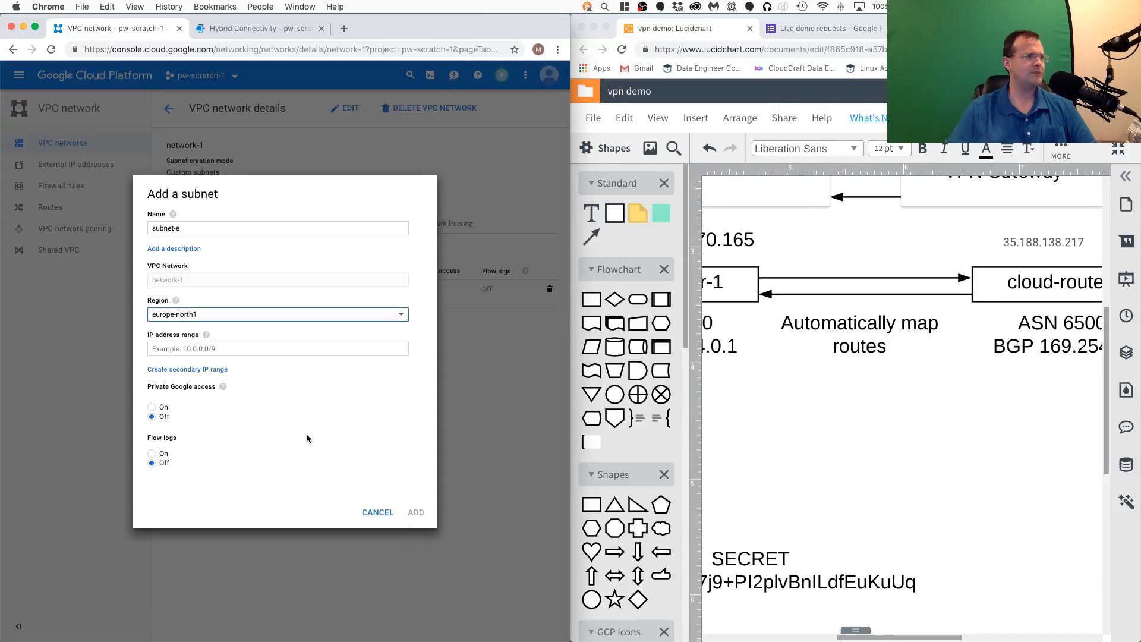
left_click(245, 349)
type("10.0.5.0")
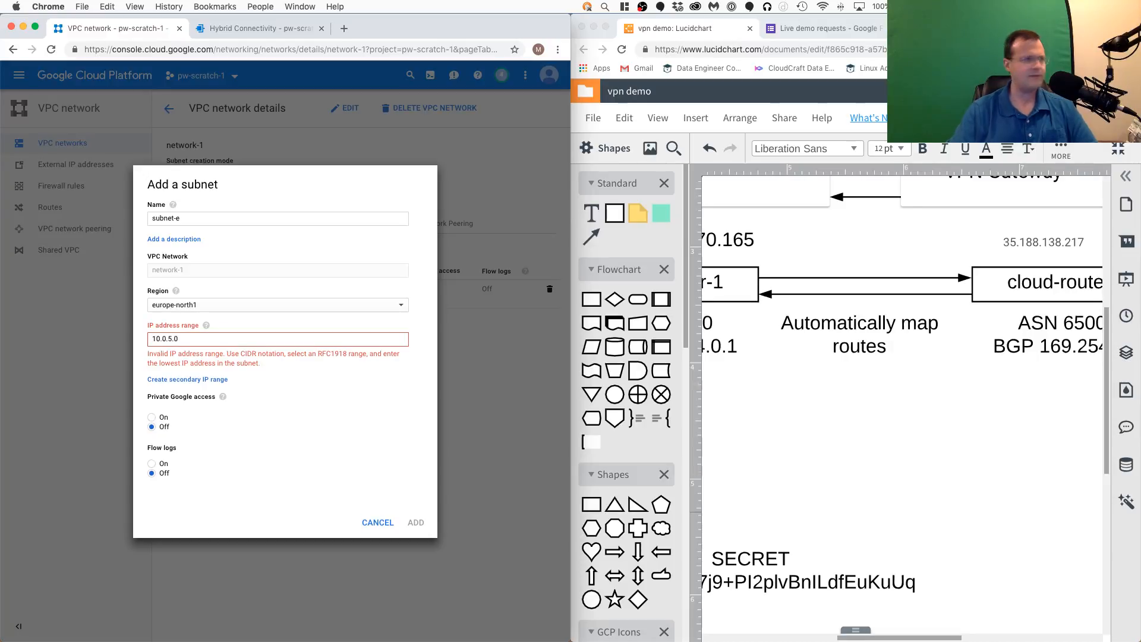
type("/24")
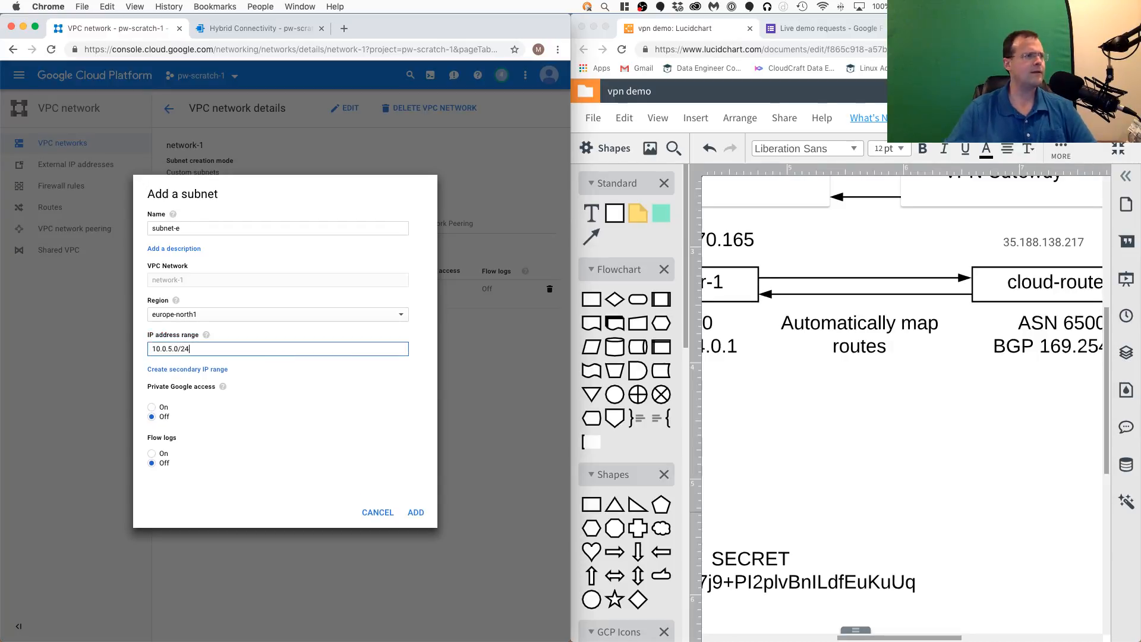
left_click(415, 512)
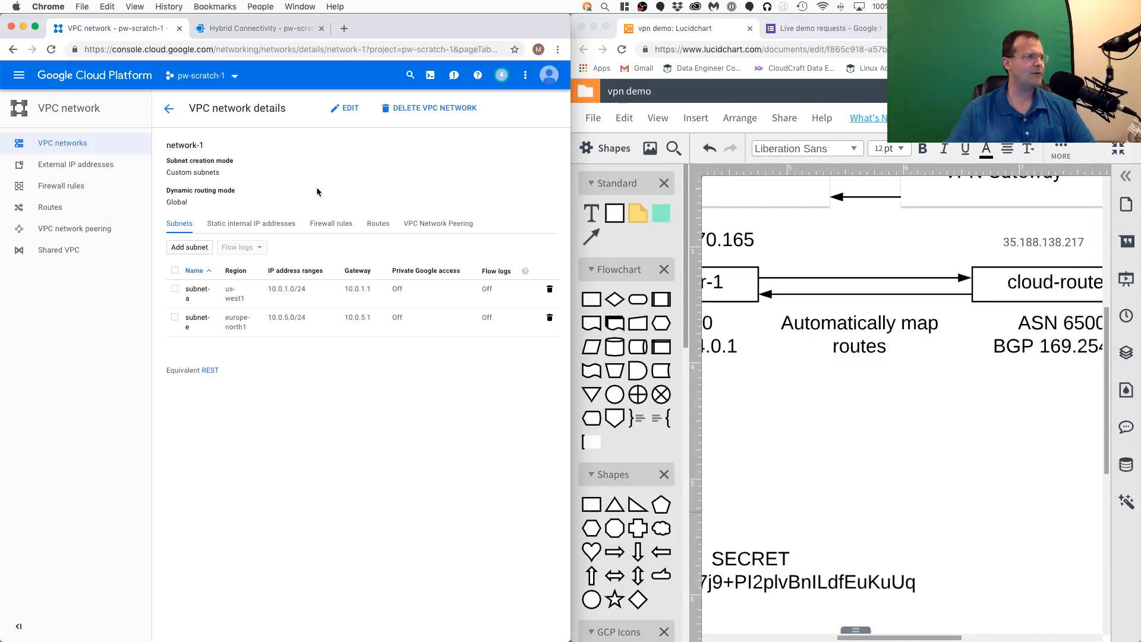
- Refresh the routes list to check whether the new 10.0.5.0/24 subnet is advertised to network-2
left_click(50, 207)
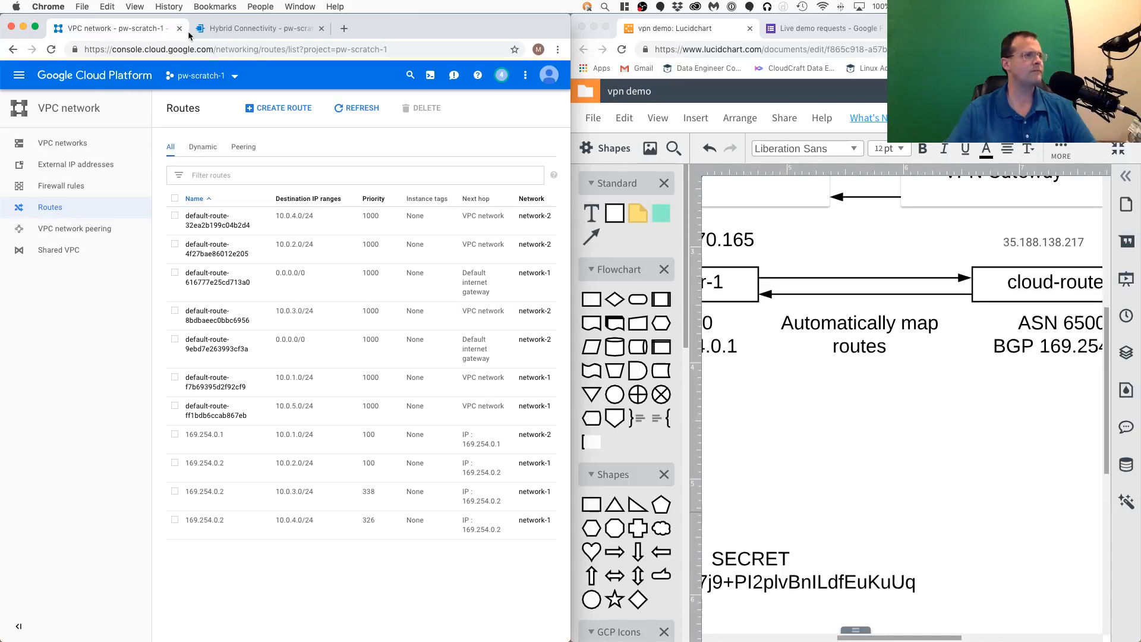
left_click(357, 108)
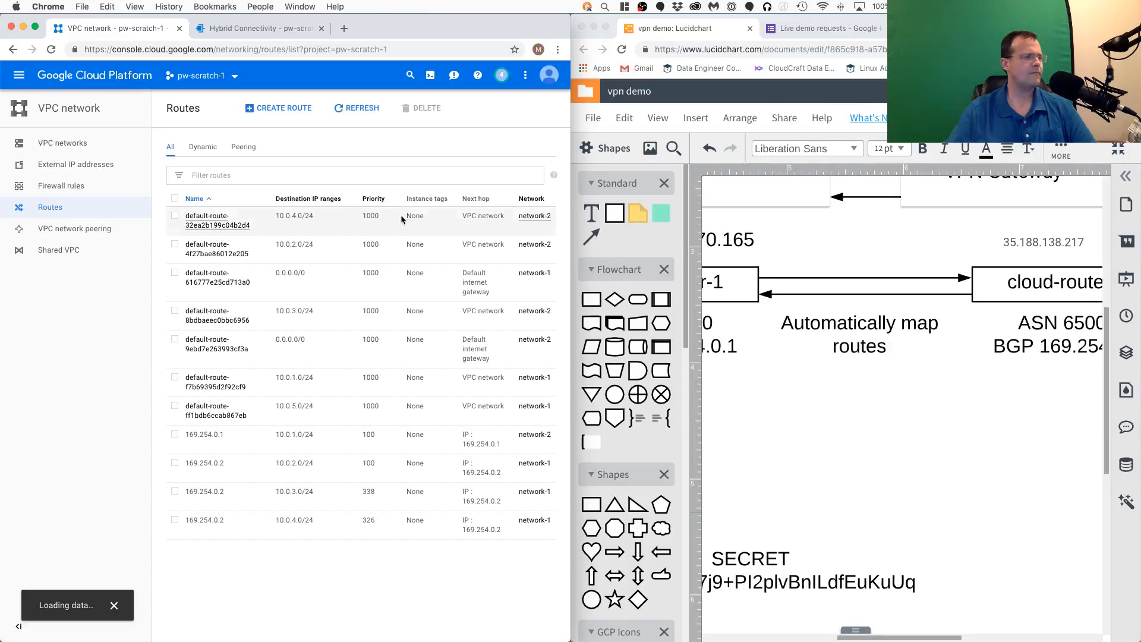
key("super+r")
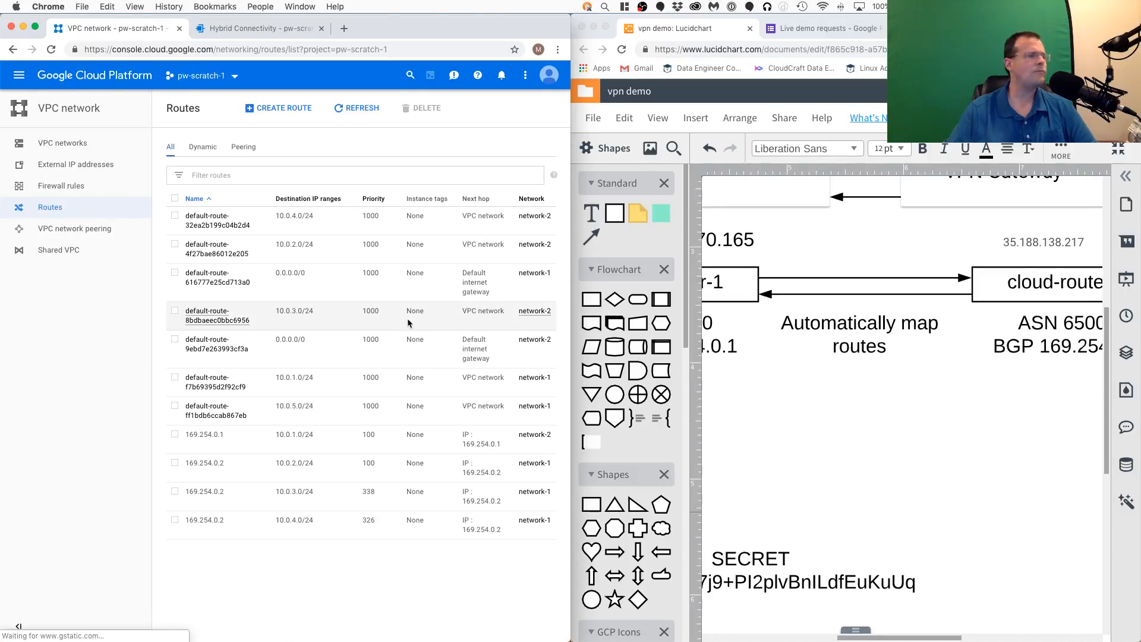
- Create a VM instance in subnet-e's region, europe-north1 (Finland), using zone europe-north1-a
left_click(264, 30)
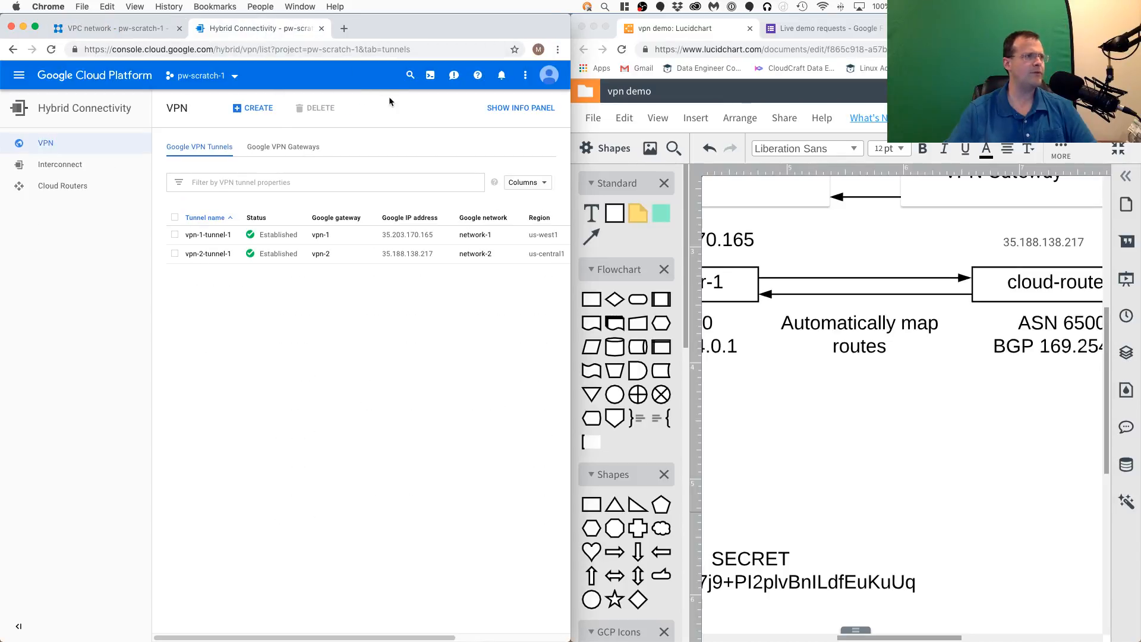
left_click(19, 76)
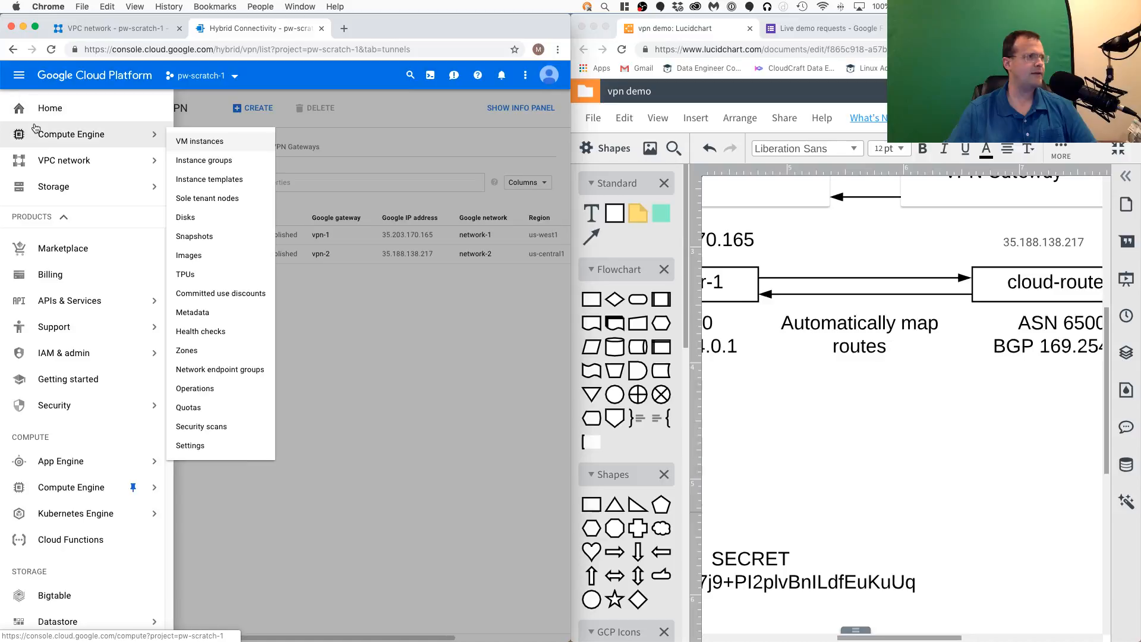
mouse_move(46, 147)
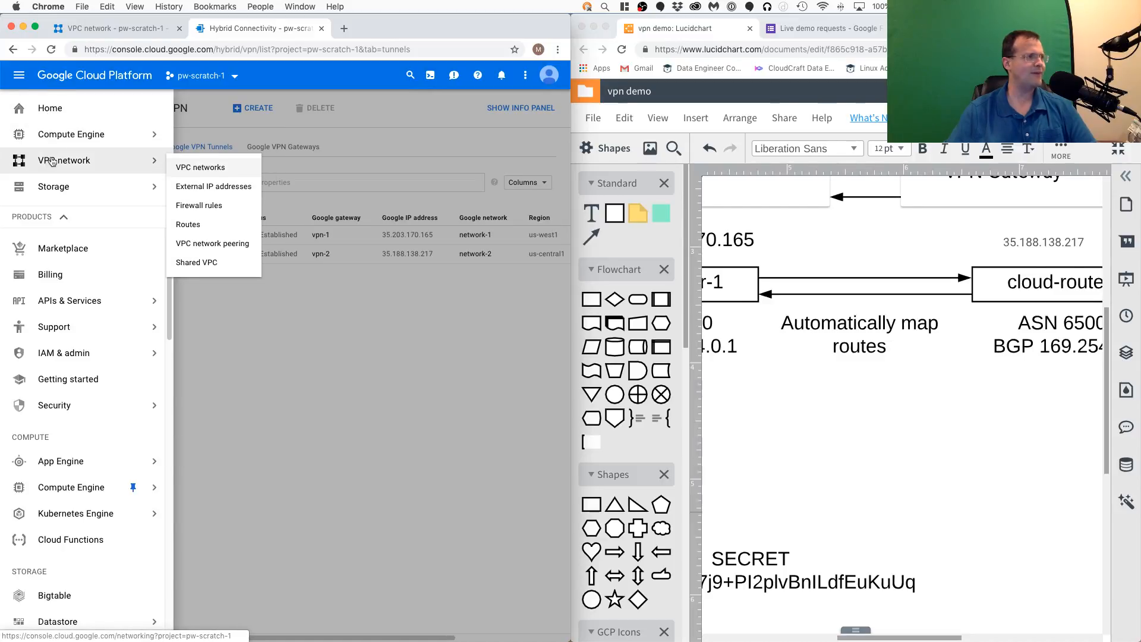
left_click(46, 138)
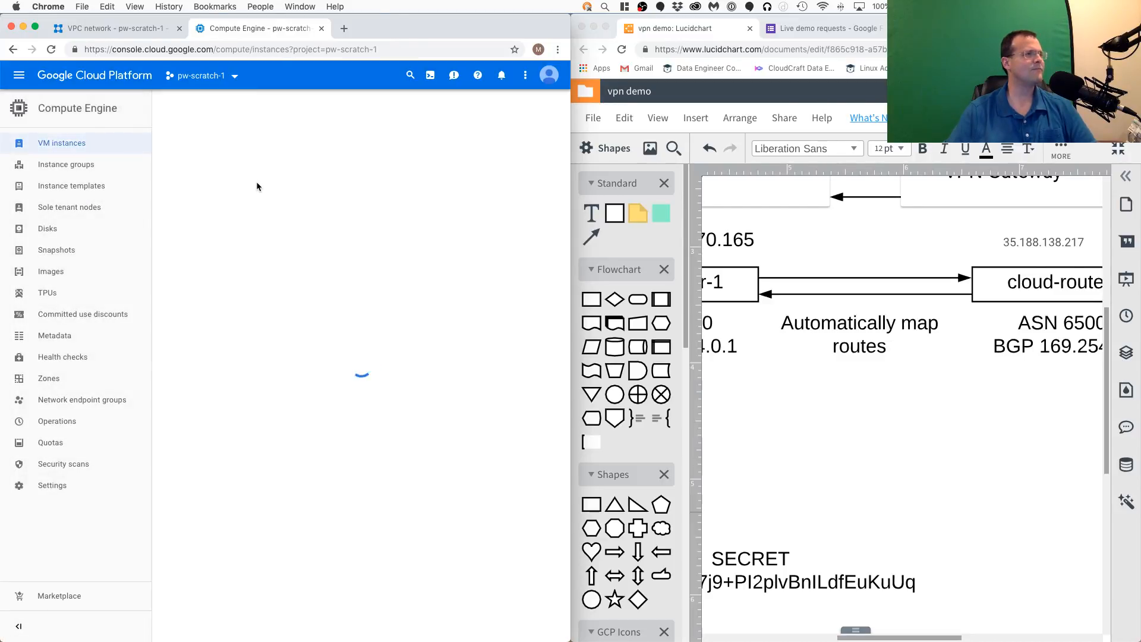
left_click(279, 108)
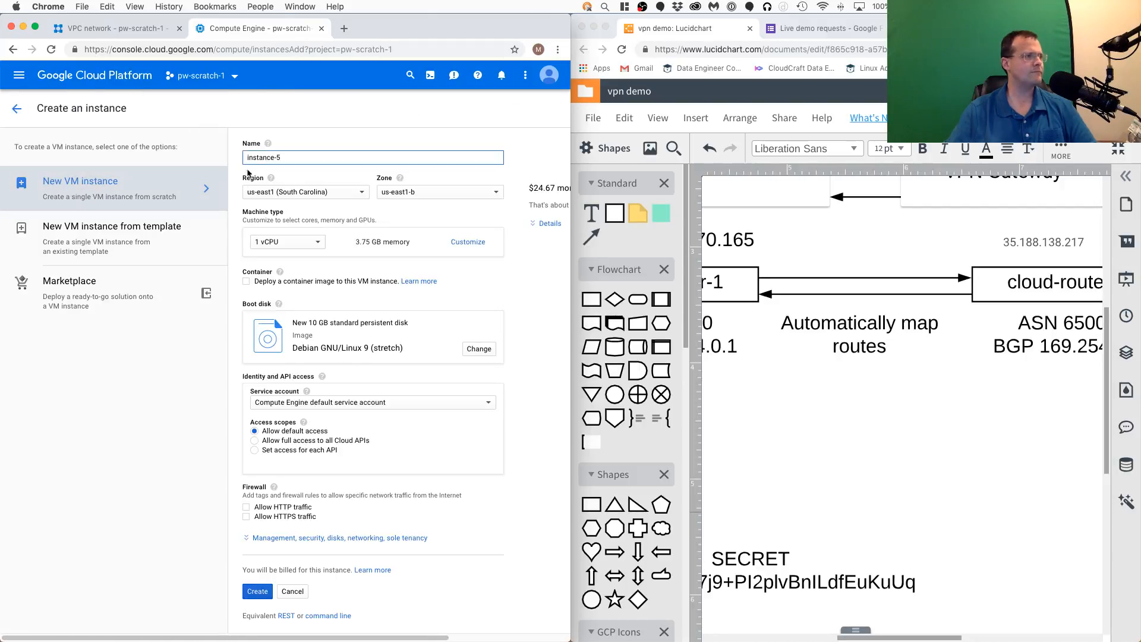
left_click(137, 28)
left_click(56, 144)
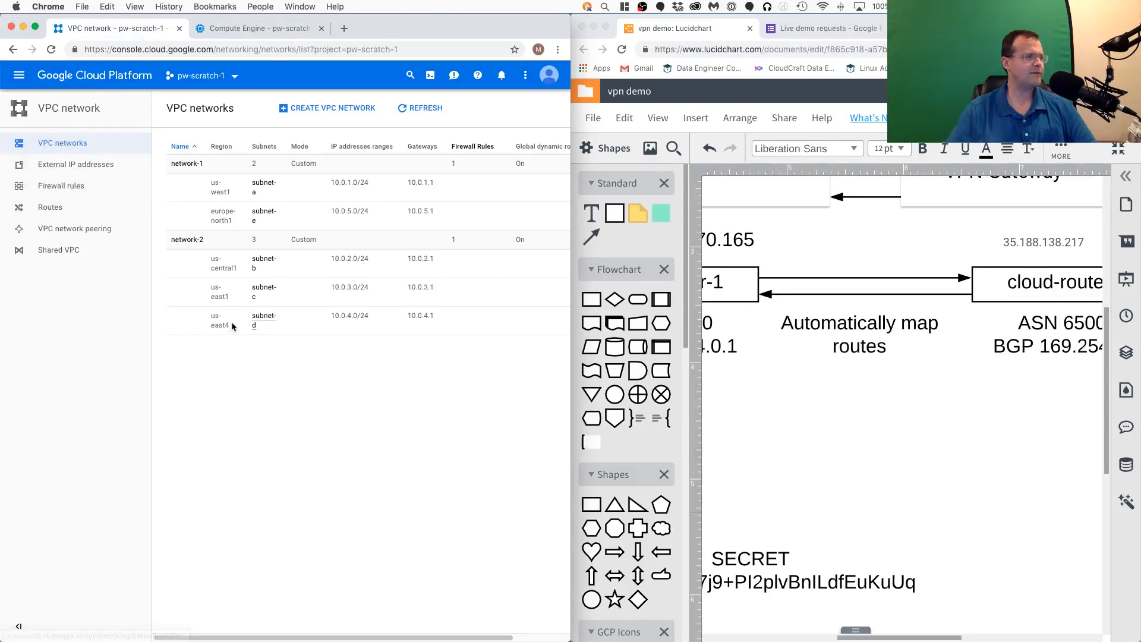
left_click(235, 32)
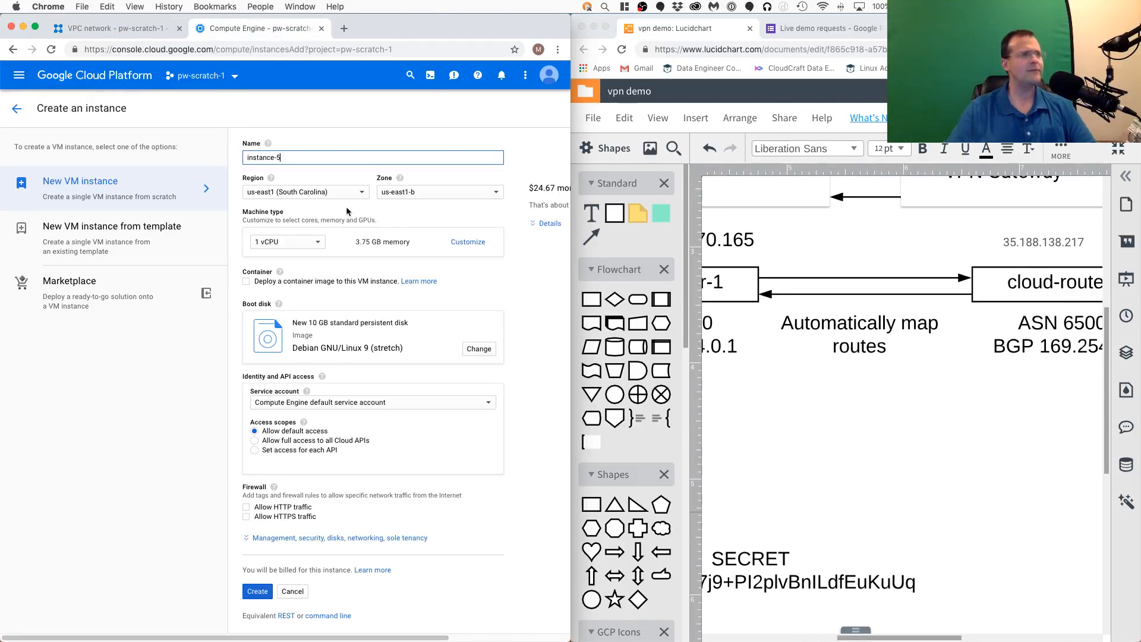
left_click(315, 192)
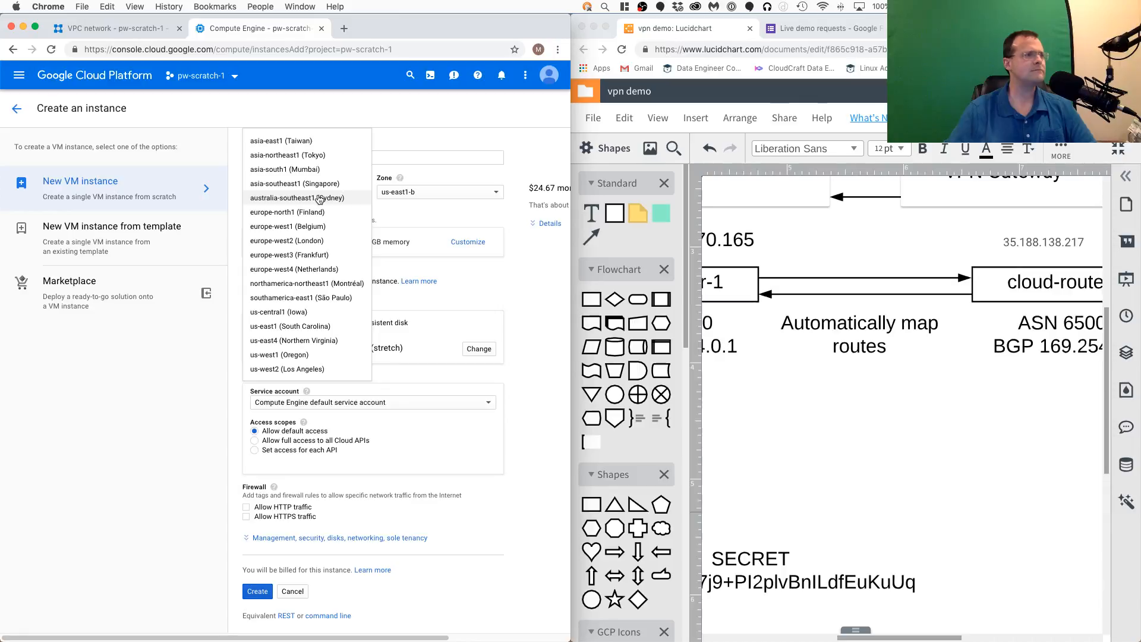
left_click(293, 212)
left_click(409, 192)
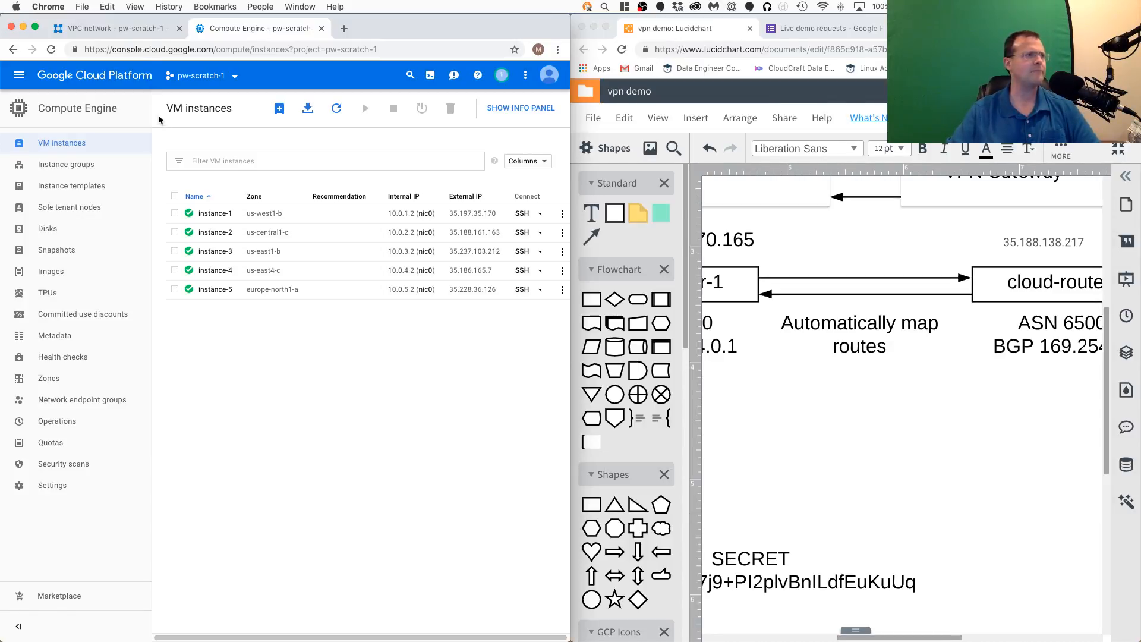
- Reopen the routes list and look for a dynamic route in network-2 to the 10.0.5.0/24 subnet
left_click(138, 30)
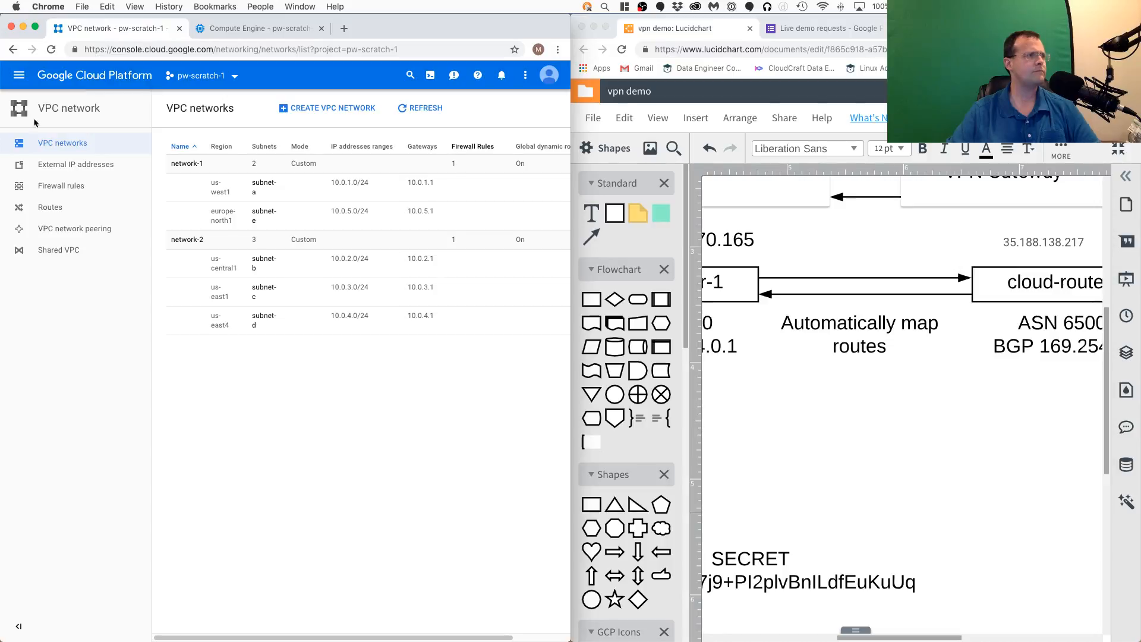
left_click(53, 207)
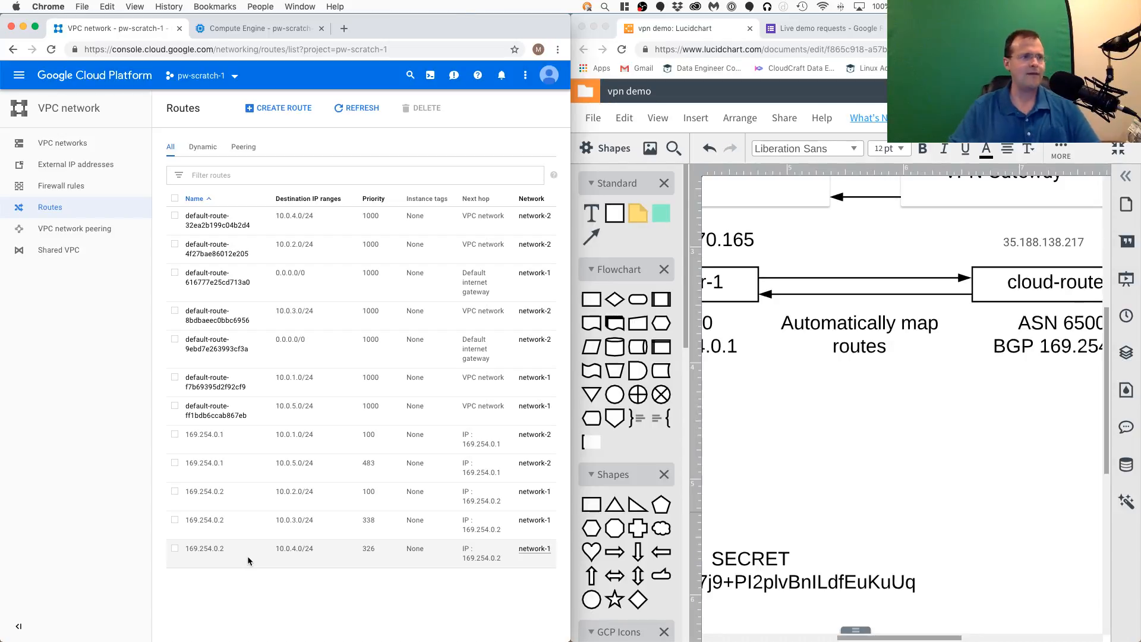
- Switch to the Lucidchart diagram and review the cloud router layout between network-1 and network-2
left_click(1020, 446)
key("F2")
scroll(1008, 423, "down", 5)
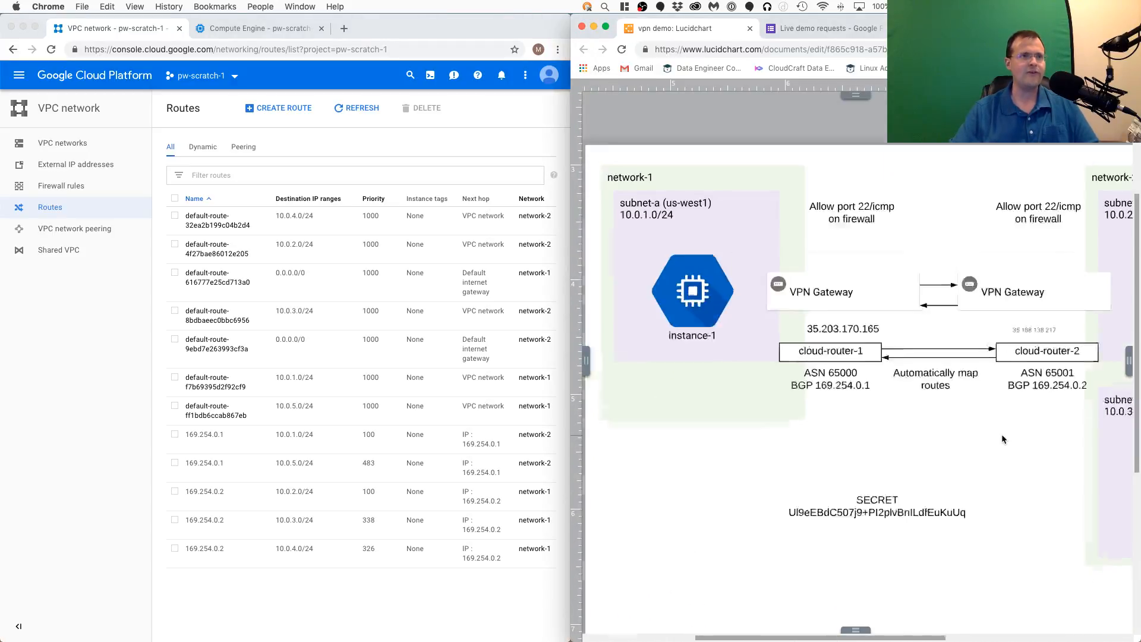
scroll(1002, 437, "down", 3)
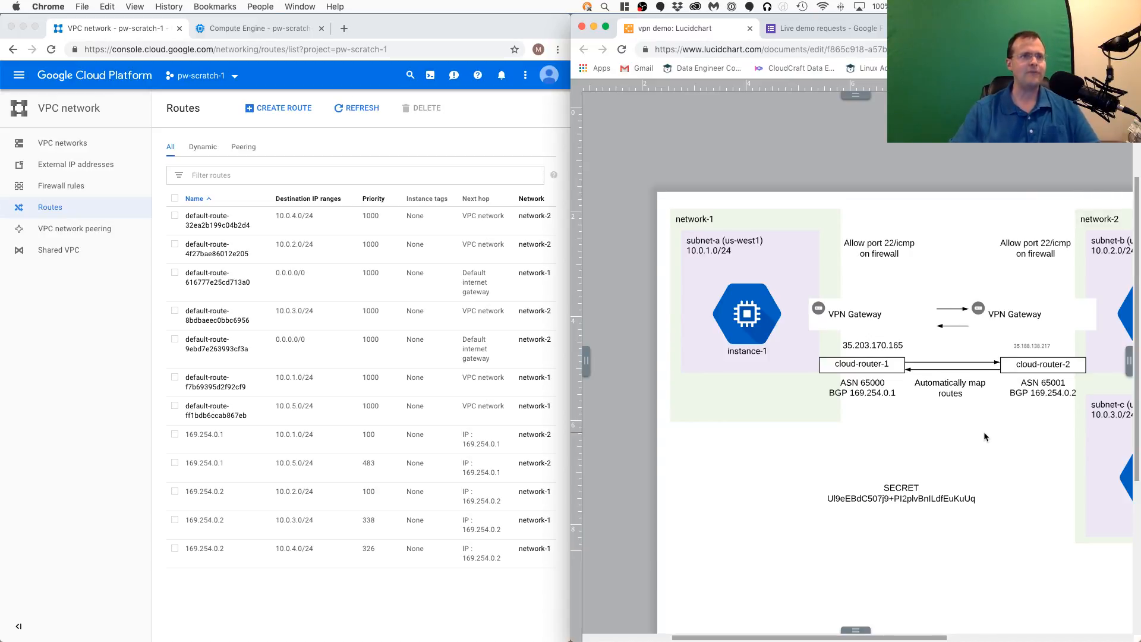
scroll(983, 260, "right", 1)
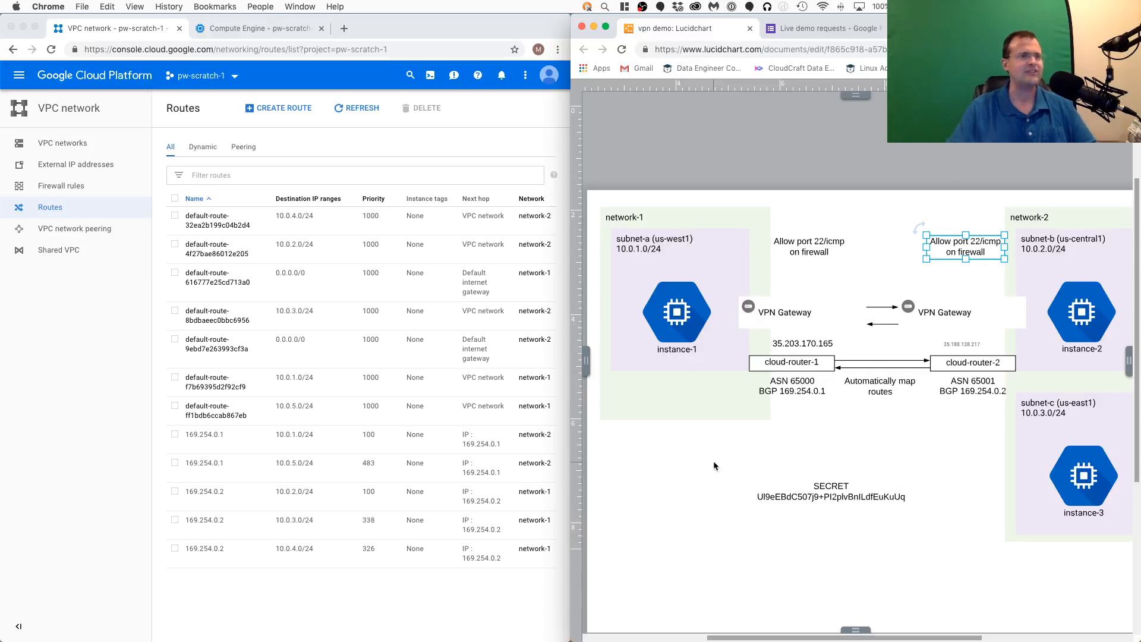
scroll(737, 448, "down", 2)
scroll(737, 450, "up", 1)
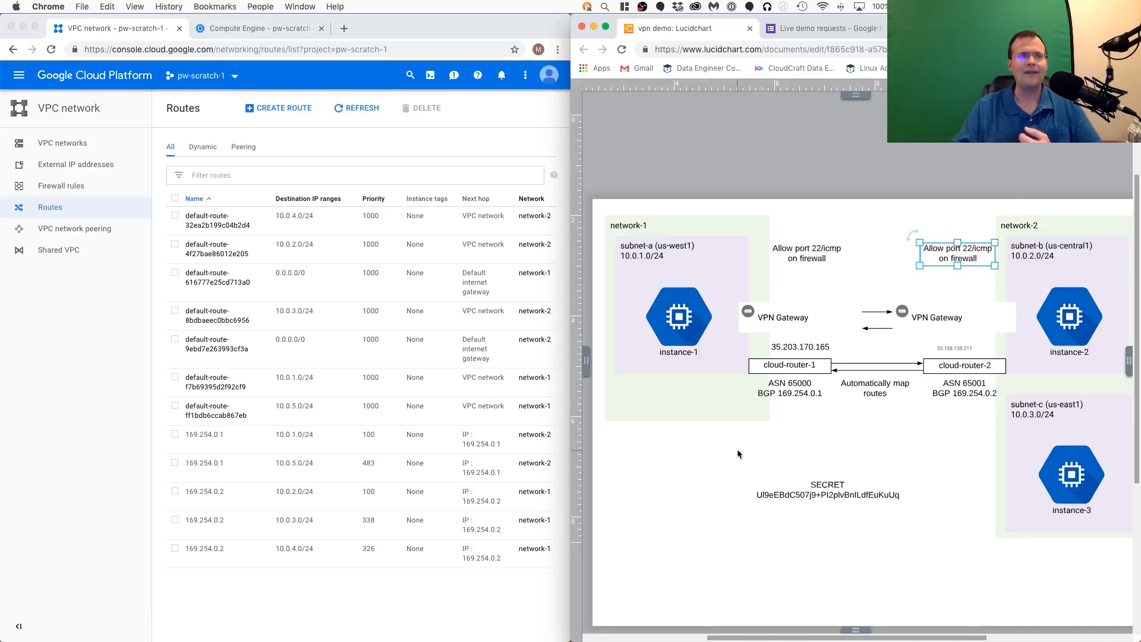
- Open Page 2 of the diagram and examine the static-route VPN layout for comparison
mouse_move(790, 612)
left_click(699, 630)
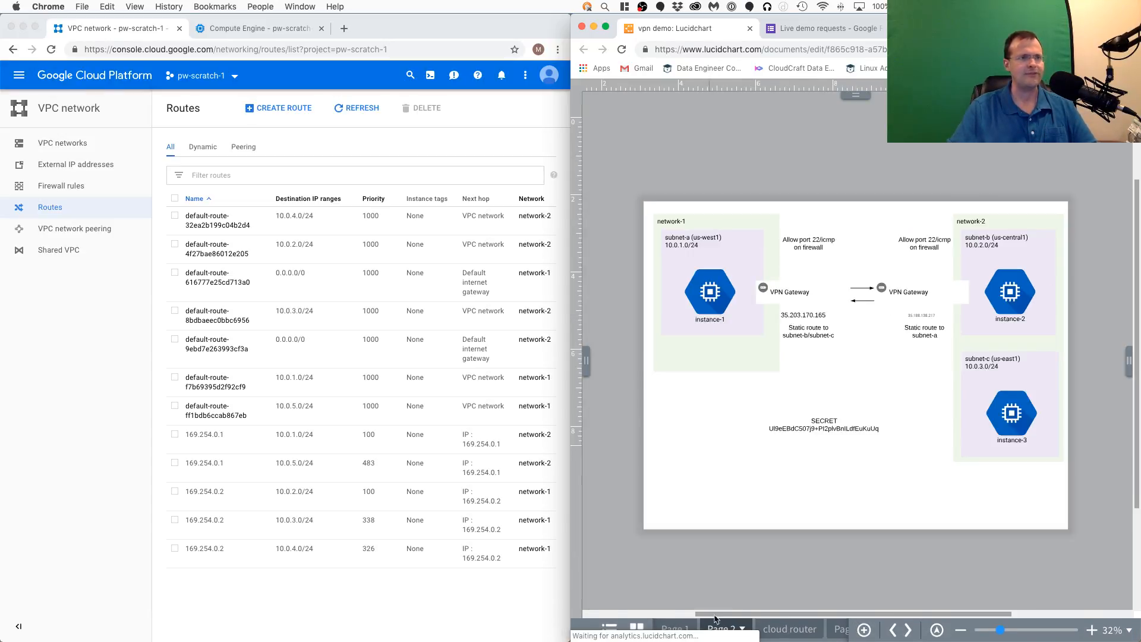
scroll(858, 370, "up", 5)
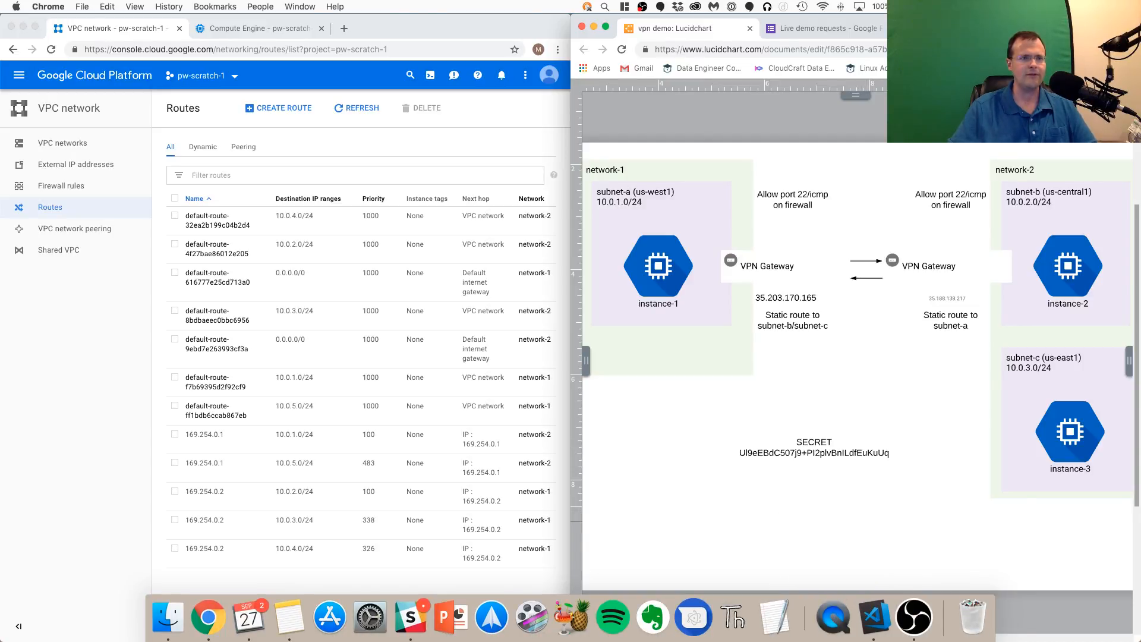
key("super+shift+2")
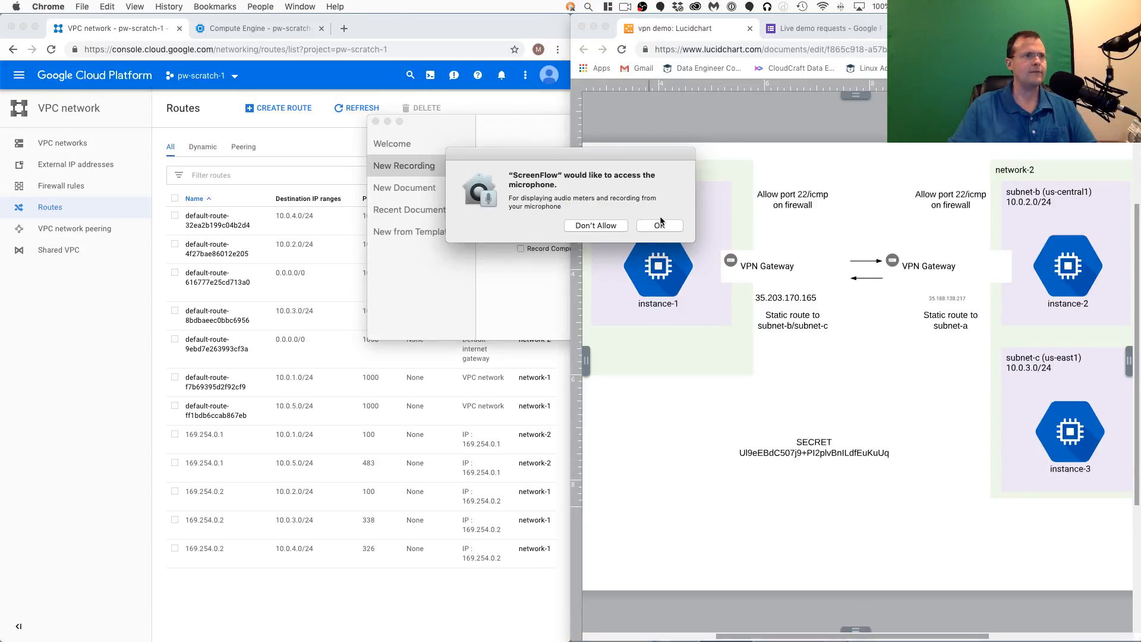
left_click(643, 225)
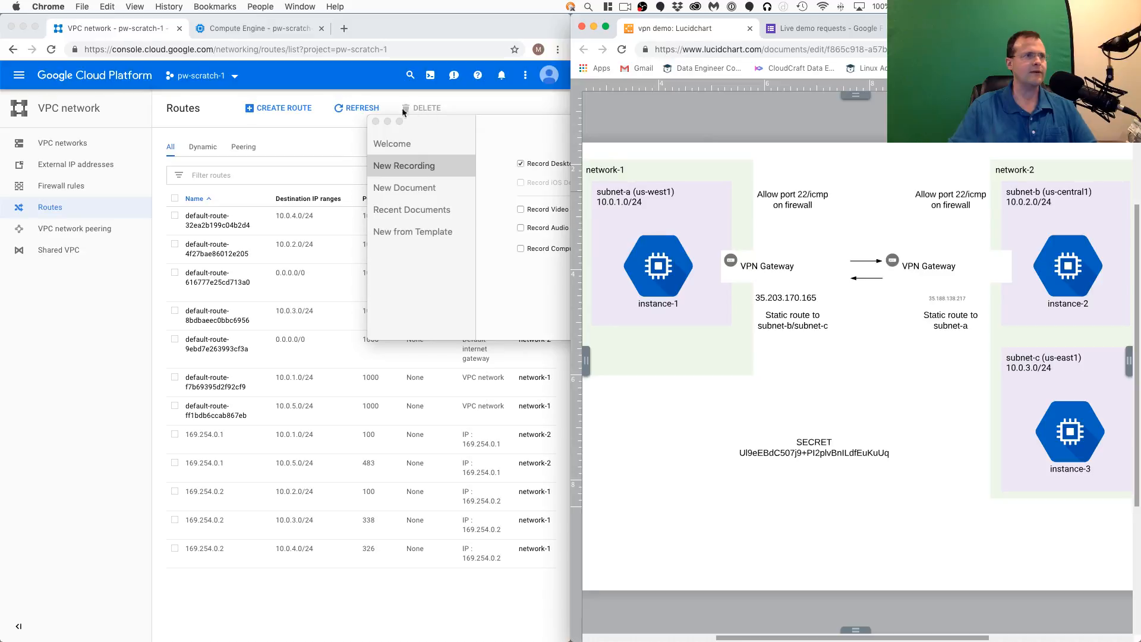
left_click(448, 302)
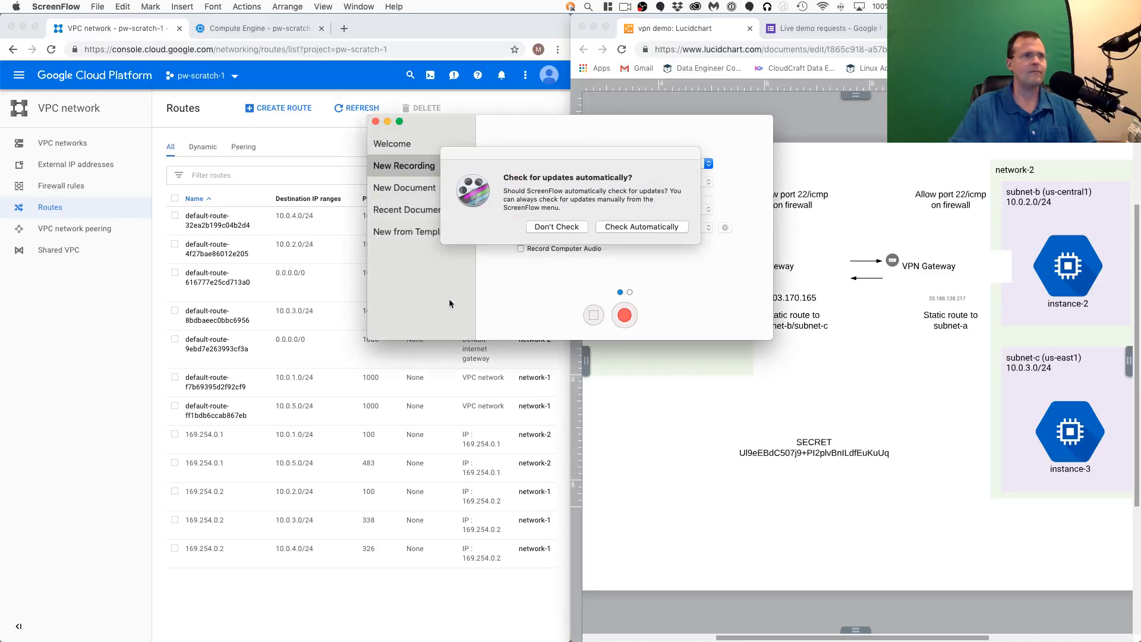
- Close the screen recorder's window and return to the Lucidchart diagram page showing cloud-router-1 and cloud-router-2
left_click(694, 417)
left_click(468, 594)
left_click(844, 599)
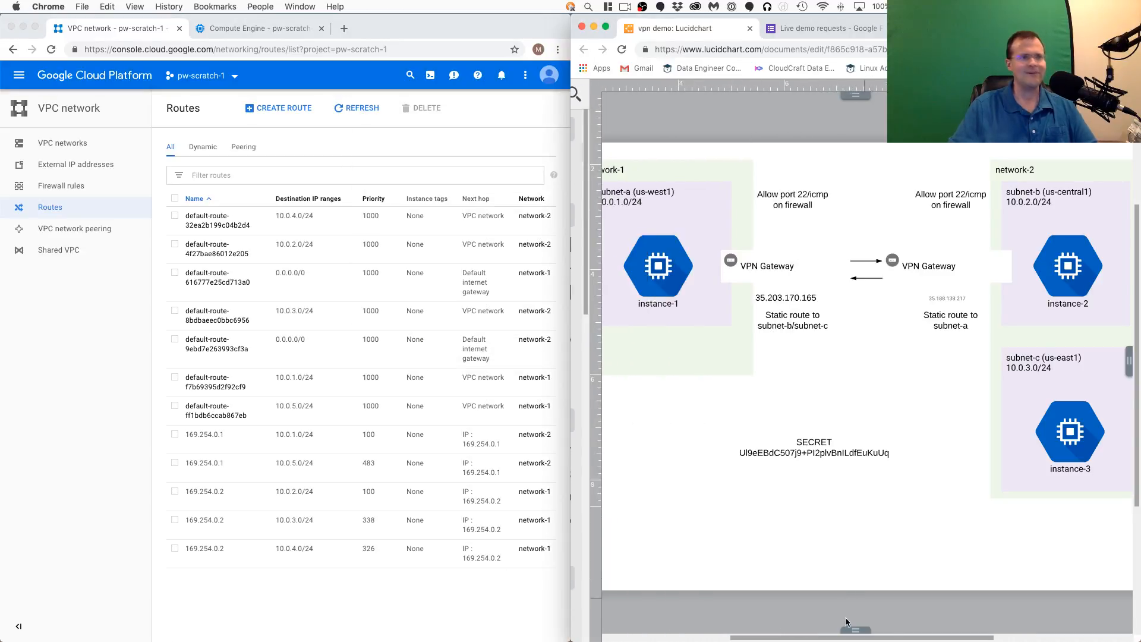
left_click(808, 634)
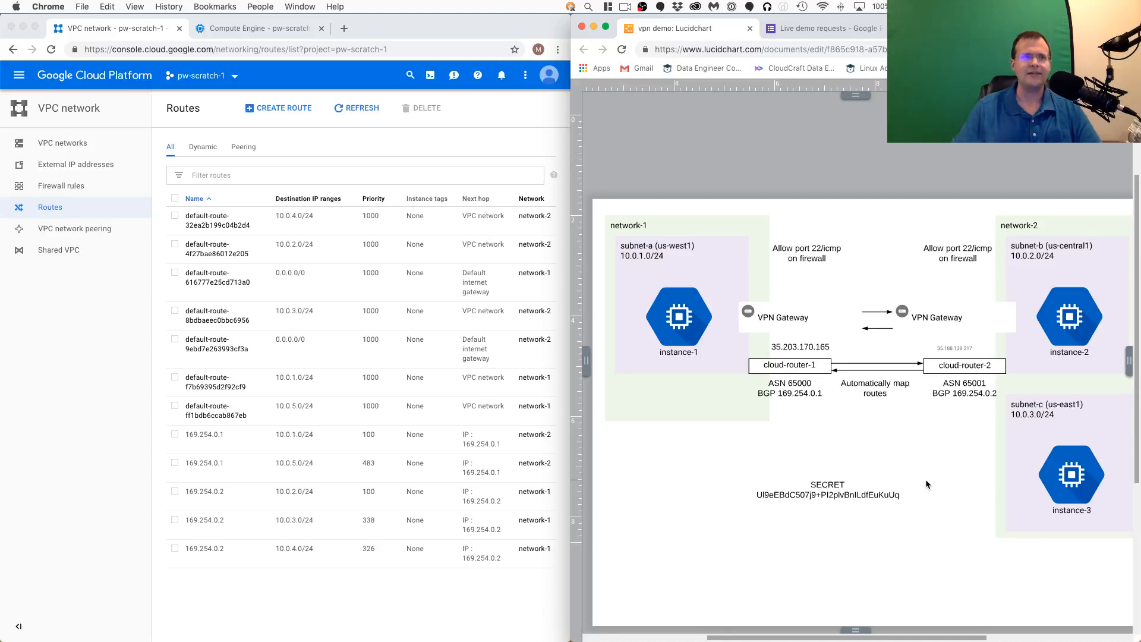
- Examine the network-2 VPN gateway's IP address label and the cloud routers below it at closer range
double_click(955, 349)
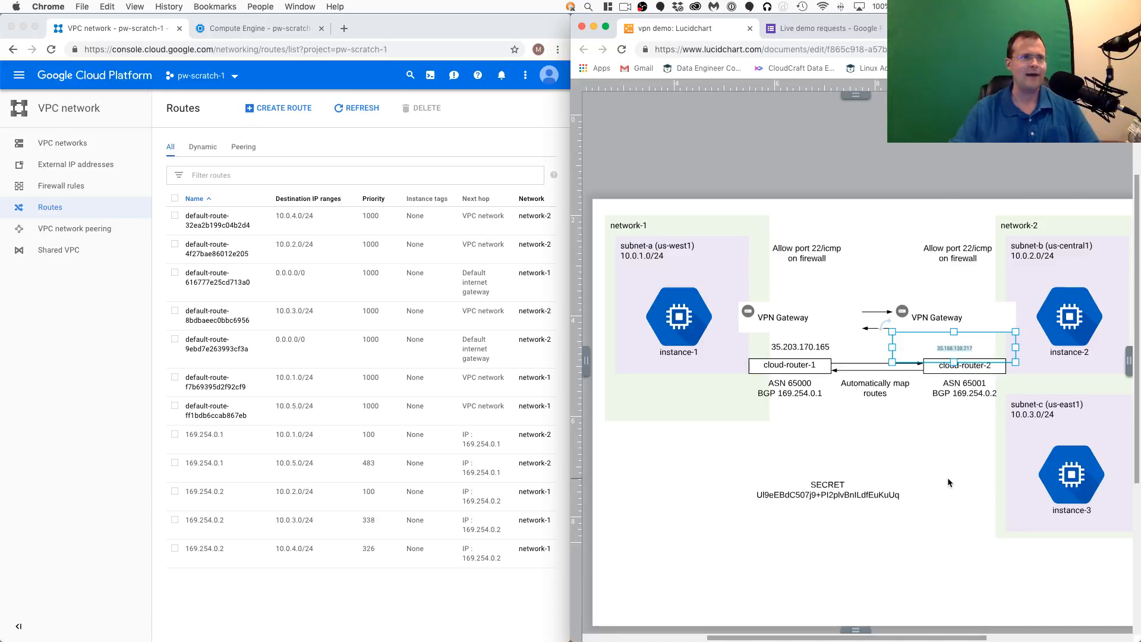
scroll(922, 433, "up", 3)
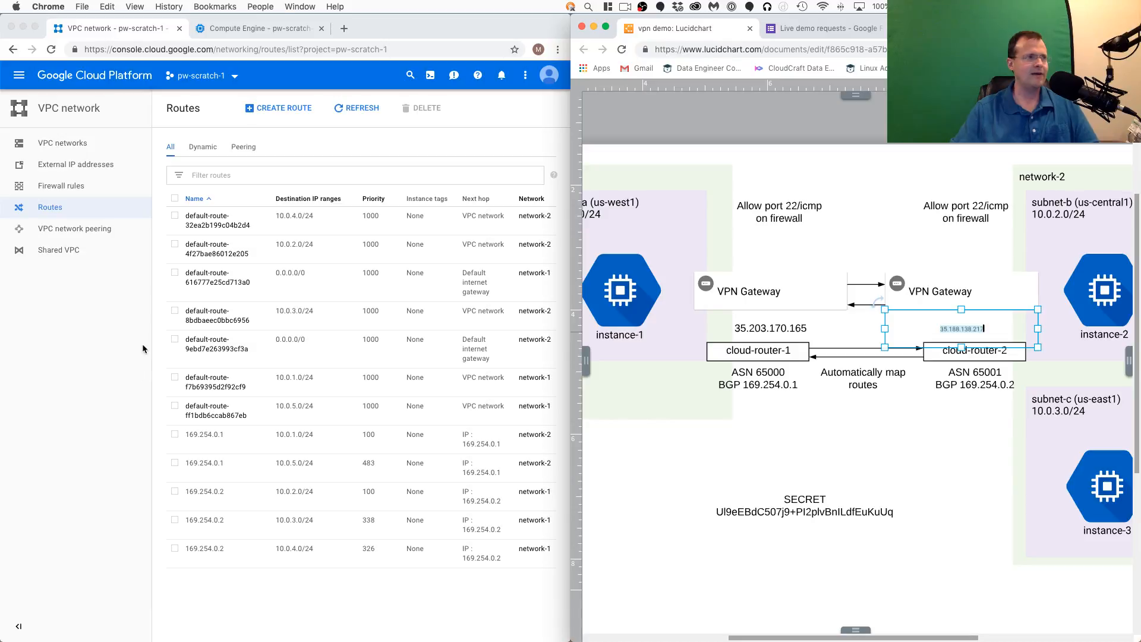
left_click(962, 450)
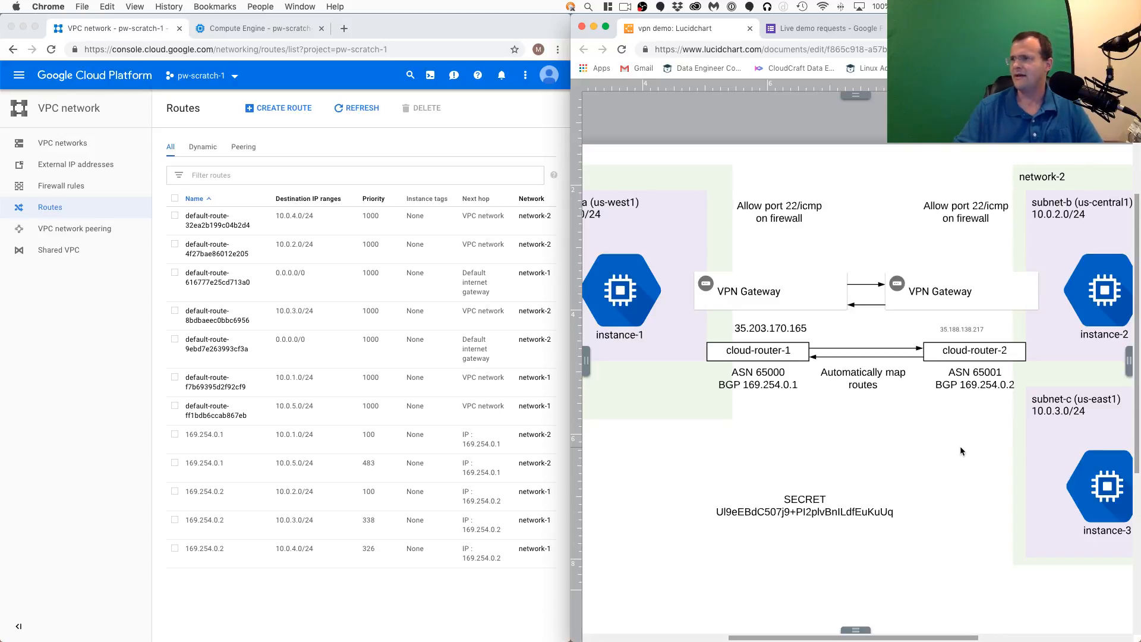
- Switch to the Live demo requests form and read through the submitted answers about desired Google Cloud demos
left_click(848, 29)
scroll(873, 460, "down", 5)
scroll(969, 467, "down", 2)
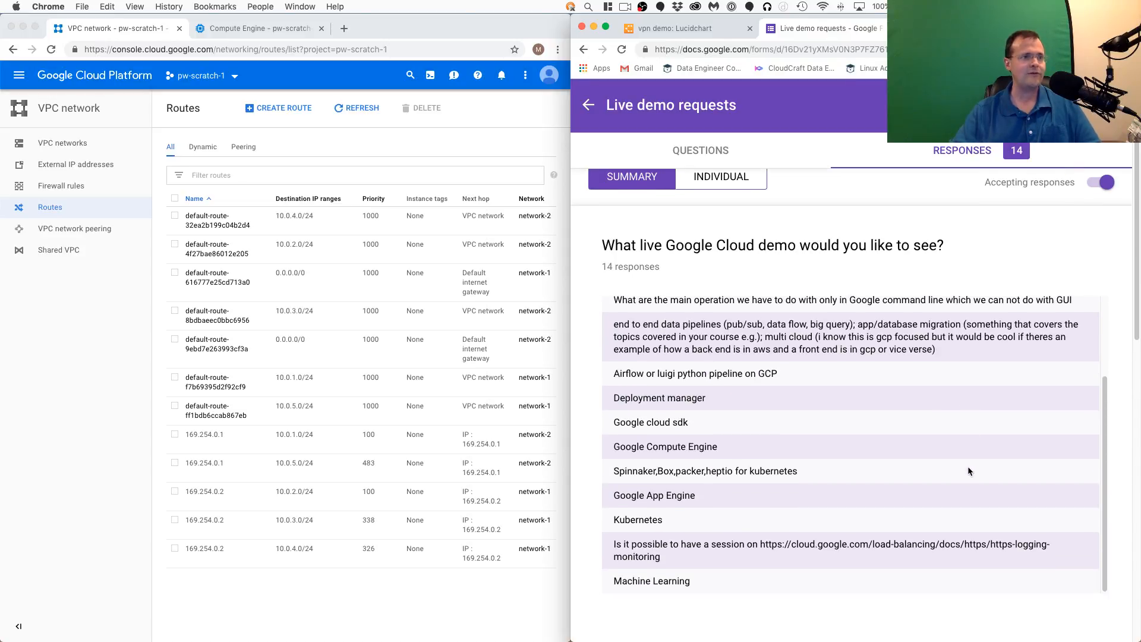
scroll(969, 468, "up", 3)
scroll(968, 467, "up", 1)
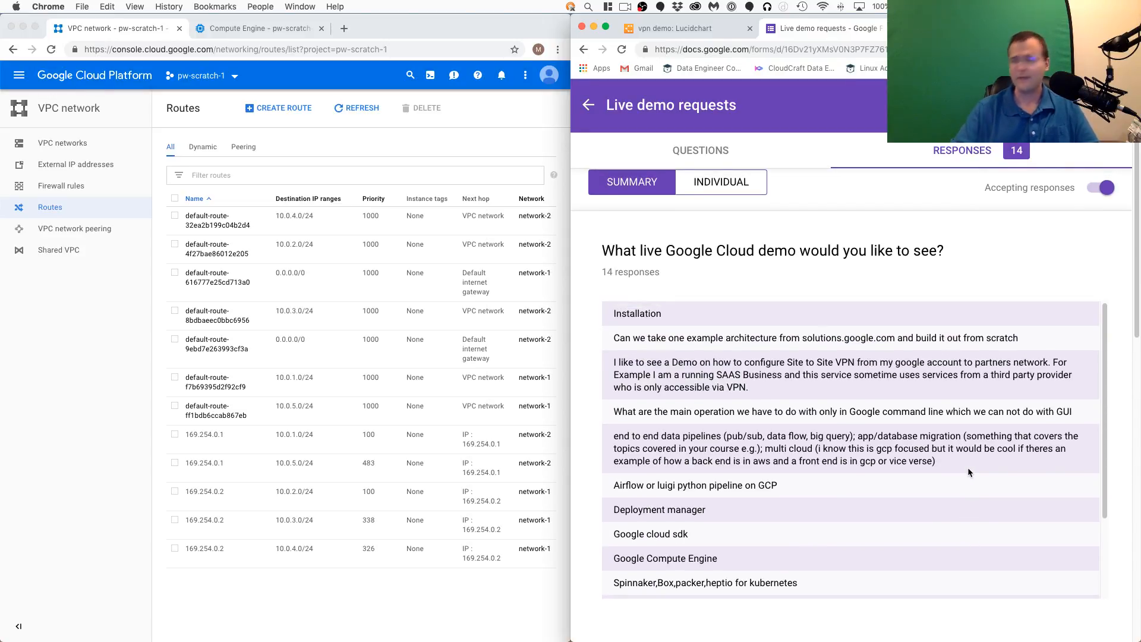
scroll(951, 467, "down", 3)
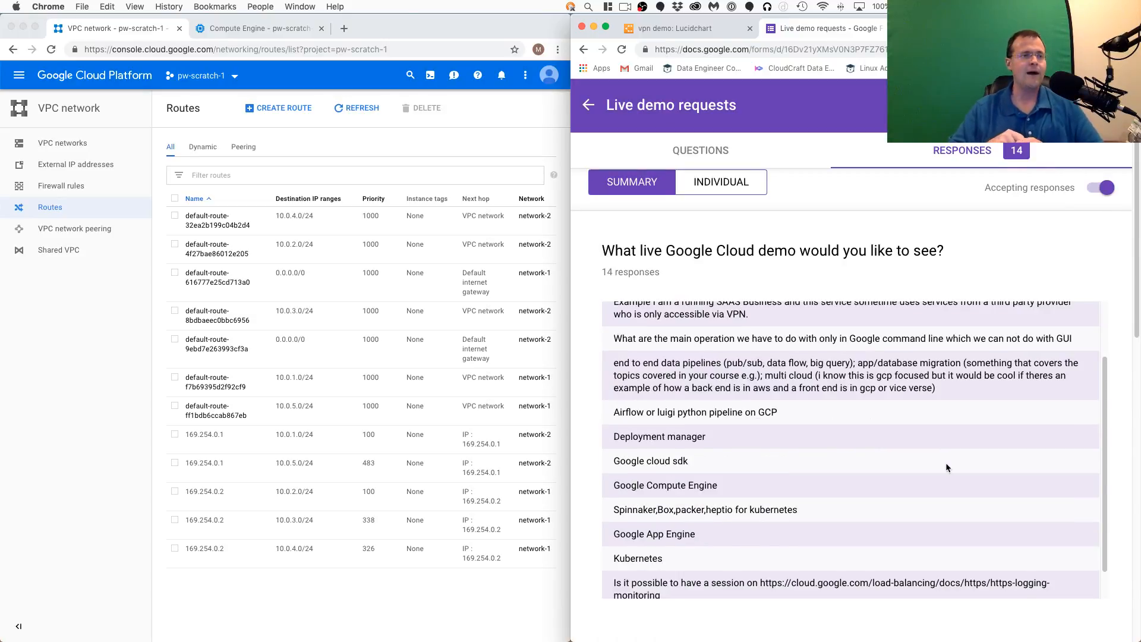
- Display the questions of the Live demo requests form and select the form's web address
left_click(814, 46)
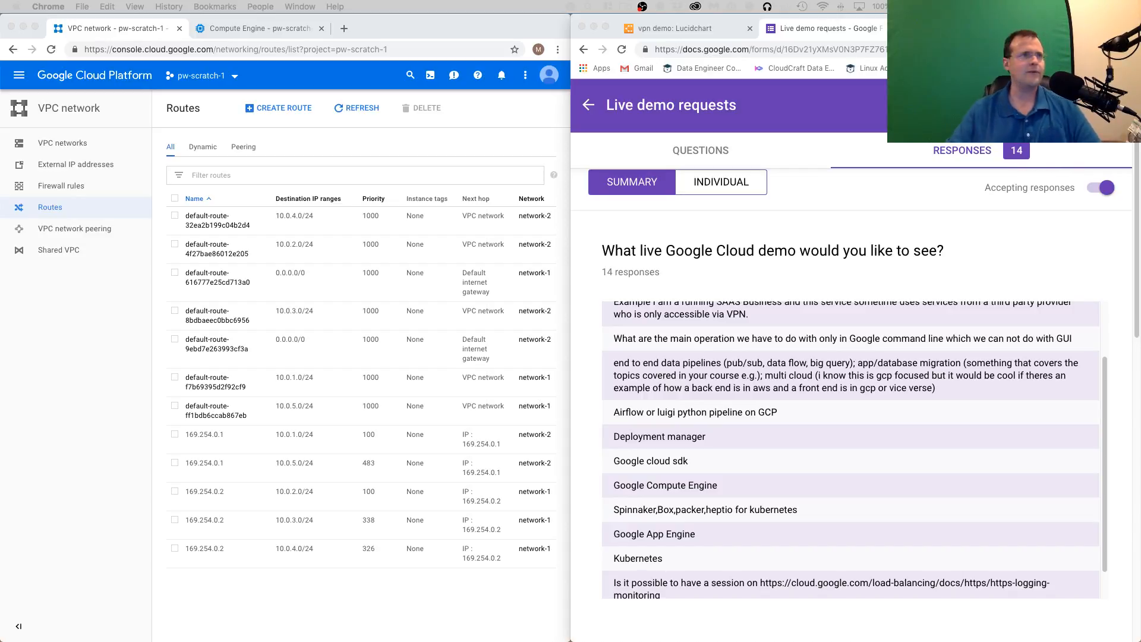
left_click(603, 194)
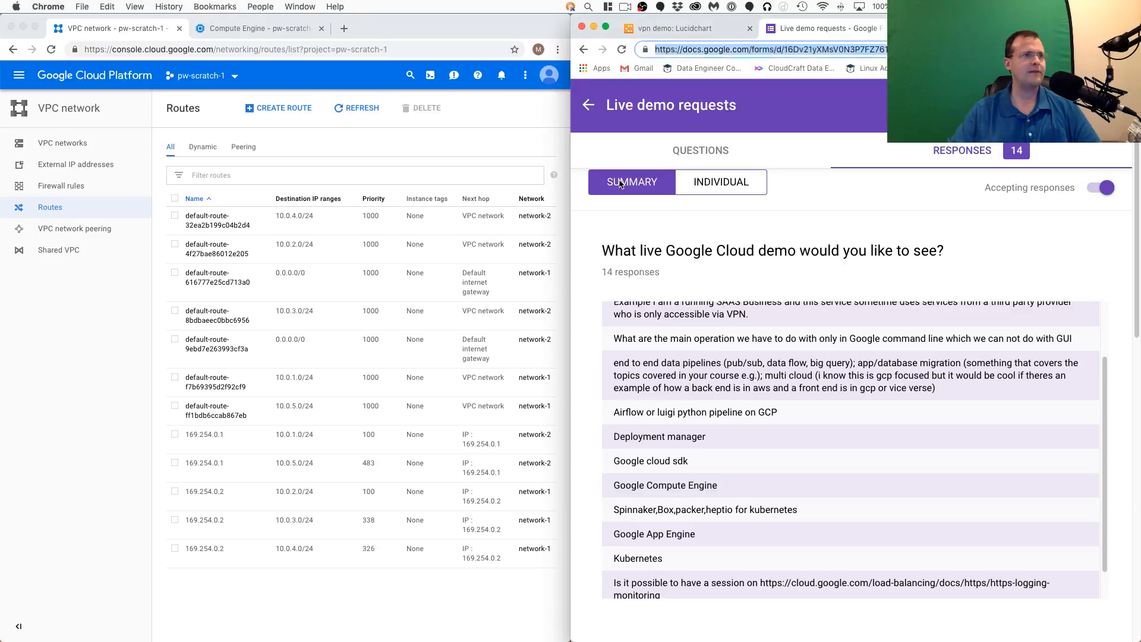
left_click(708, 156)
left_click(851, 50)
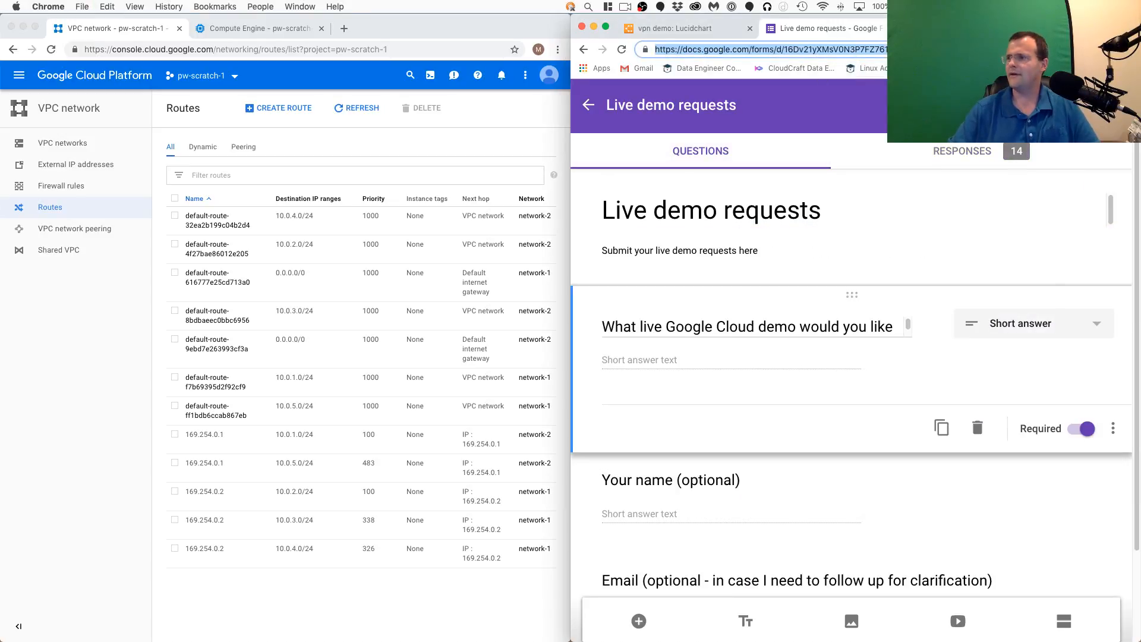
key("super+Tab")
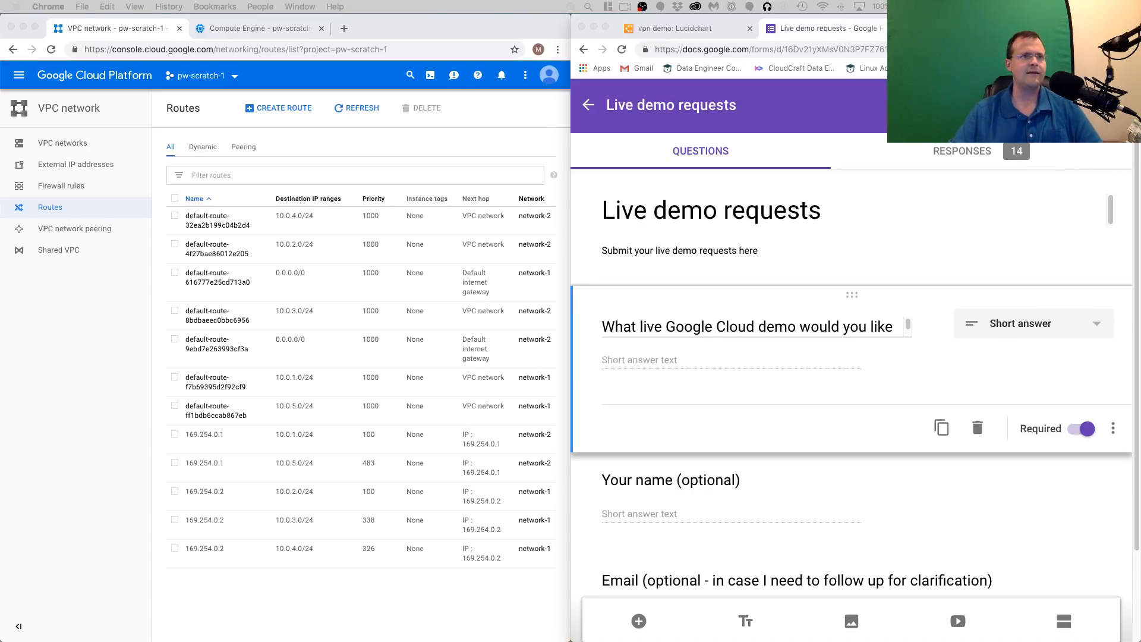
- Return to the form's responses and highlight the word "Spinnaker" in the request about Kubernetes tools
left_click(969, 151)
scroll(627, 569, "down", 3)
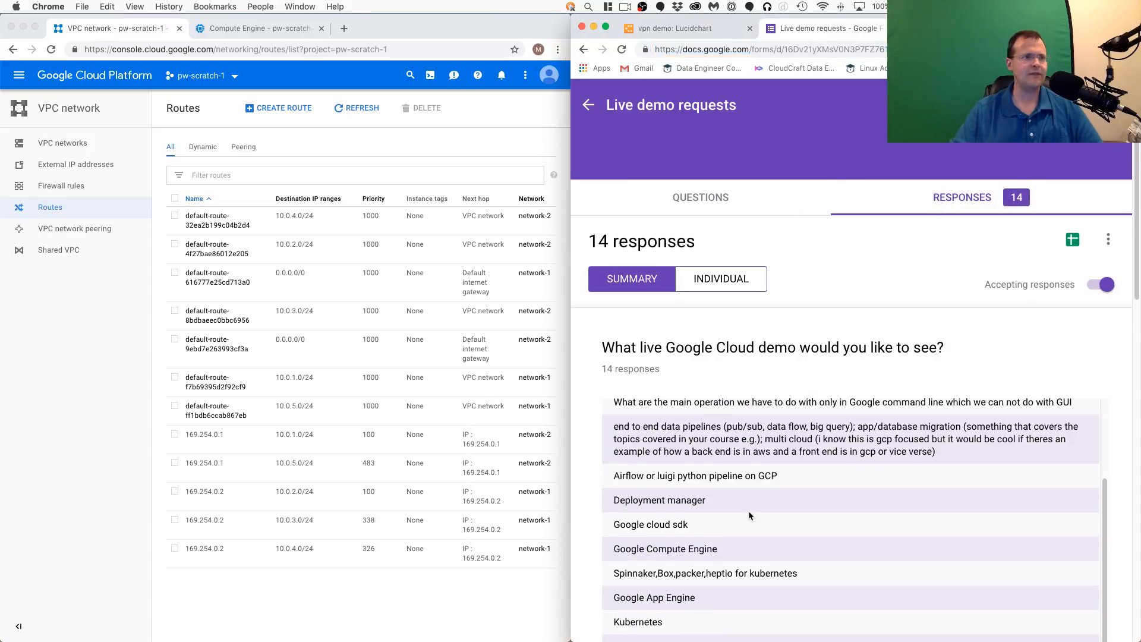
double_click(627, 572)
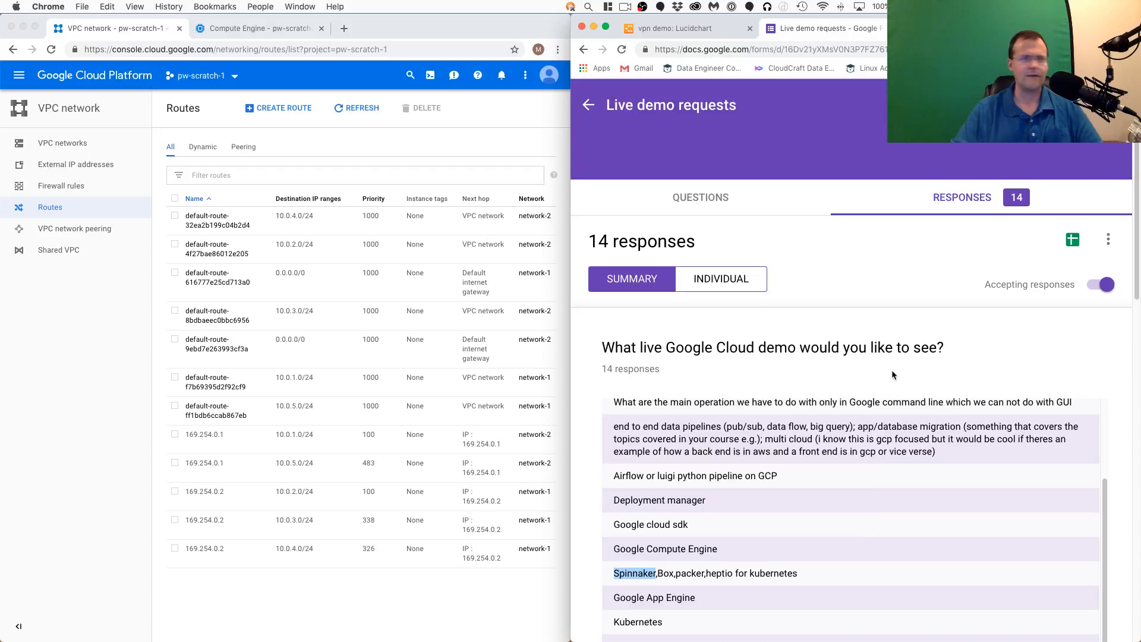